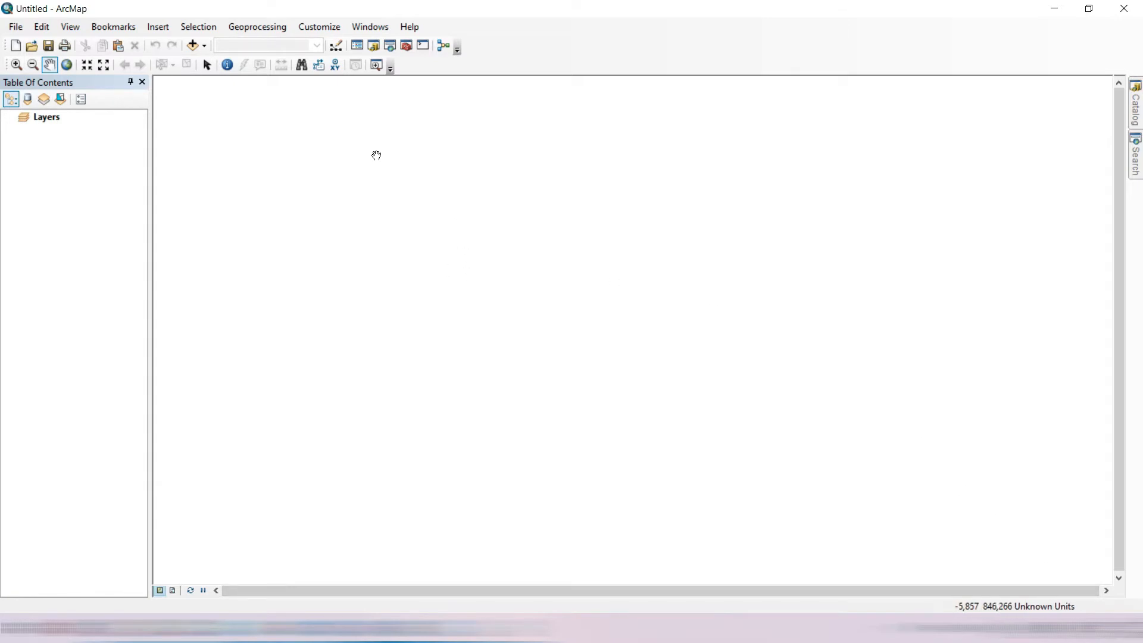
# Show the Draw and Editor toolbars
pyautogui.click(313, 27)
pyautogui.moveTo(357, 43)
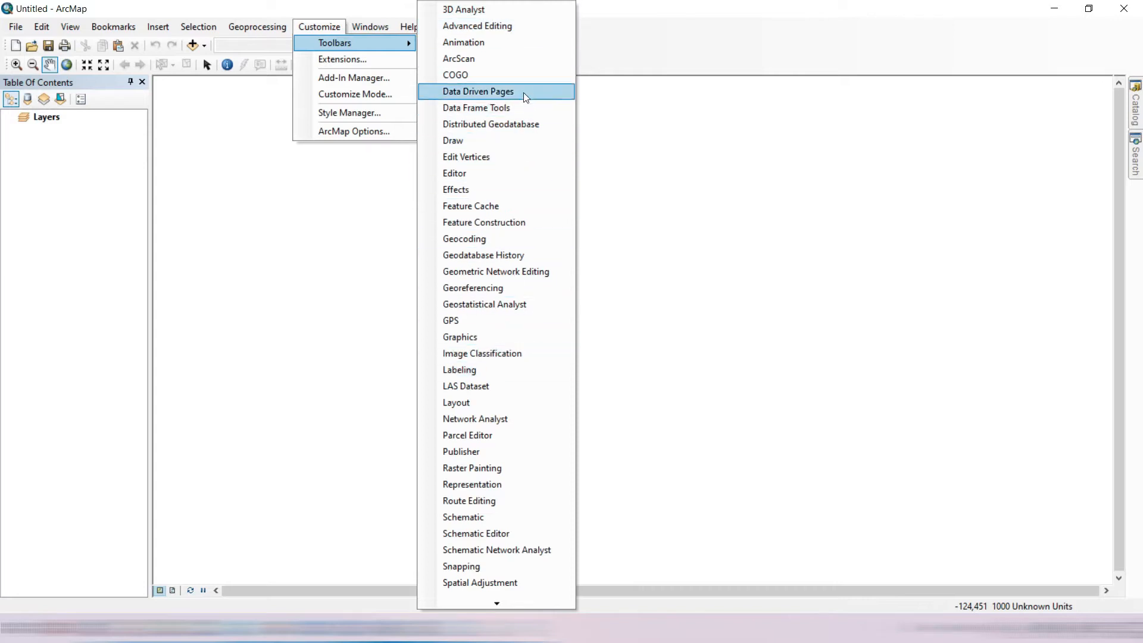
pyautogui.click(497, 140)
pyautogui.click(331, 28)
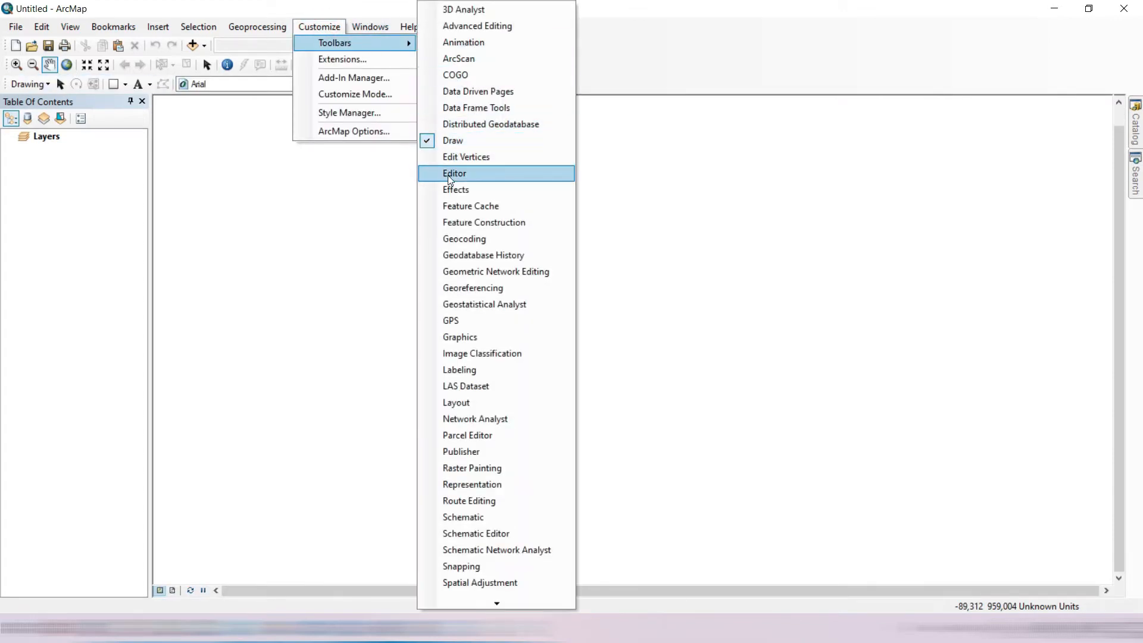
pyautogui.click(447, 175)
# Show the Georeferencing and Layout toolbars
pyautogui.click(311, 28)
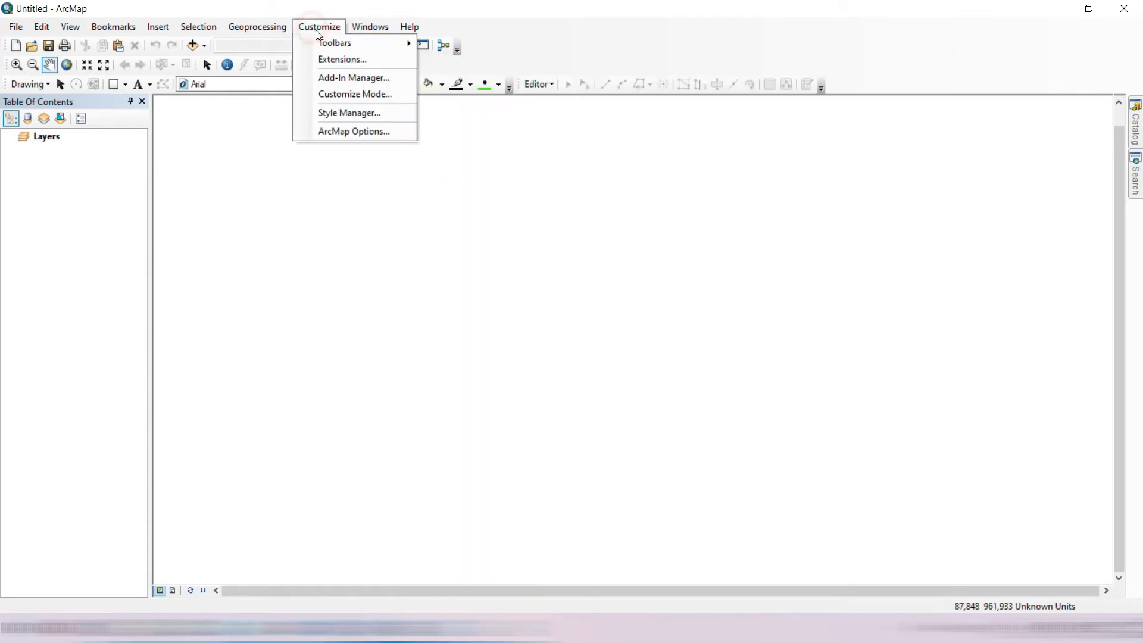
pyautogui.moveTo(337, 40)
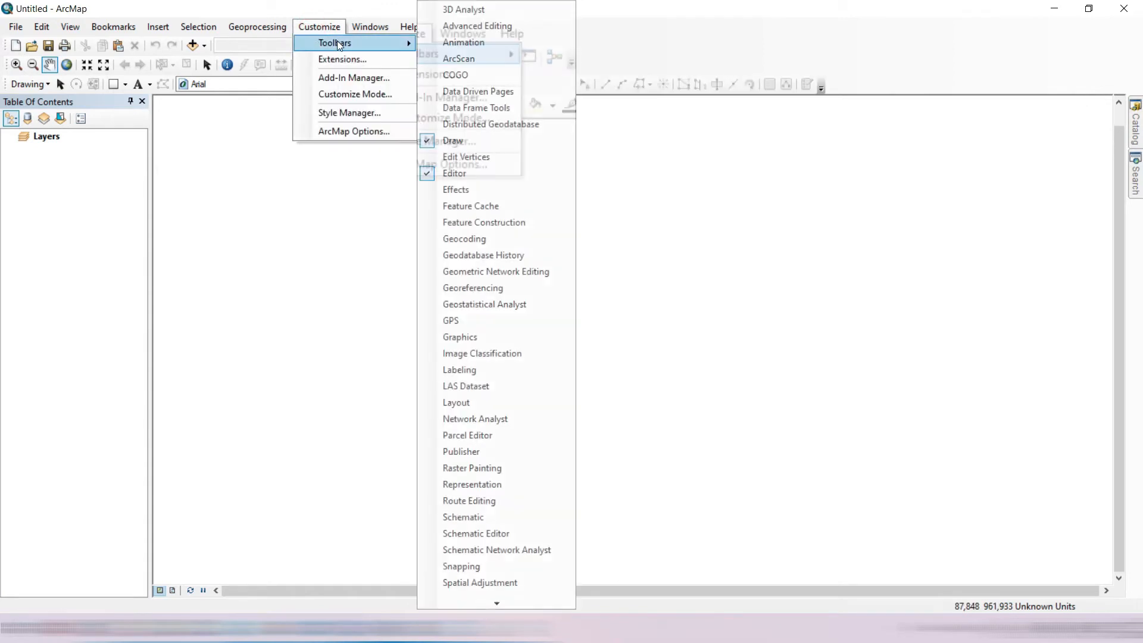
pyautogui.click(443, 288)
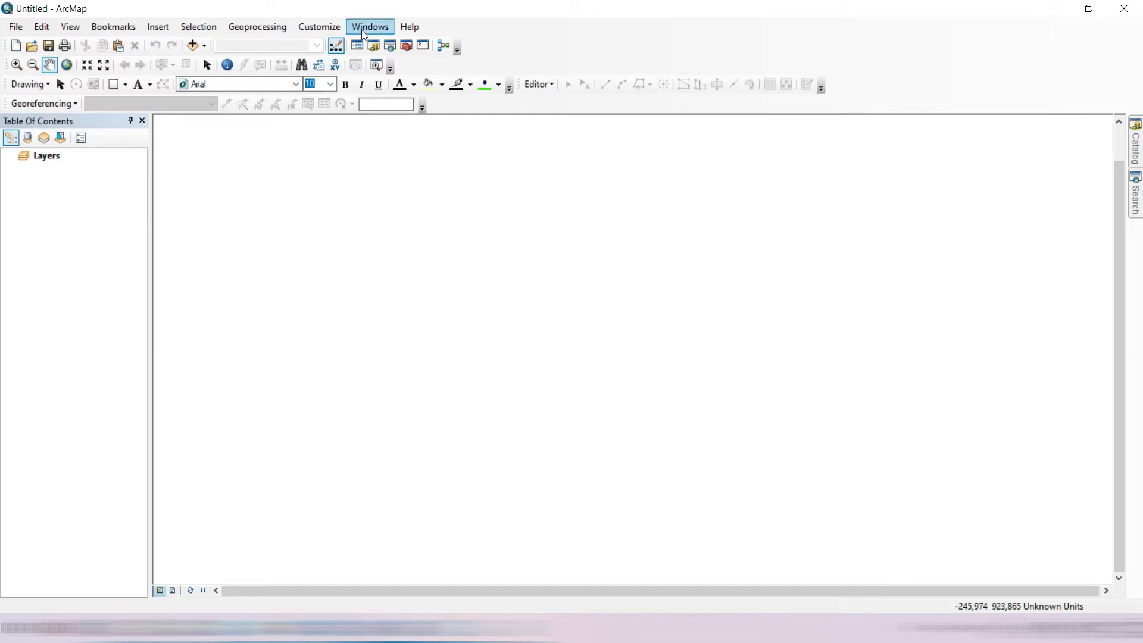
pyautogui.click(320, 27)
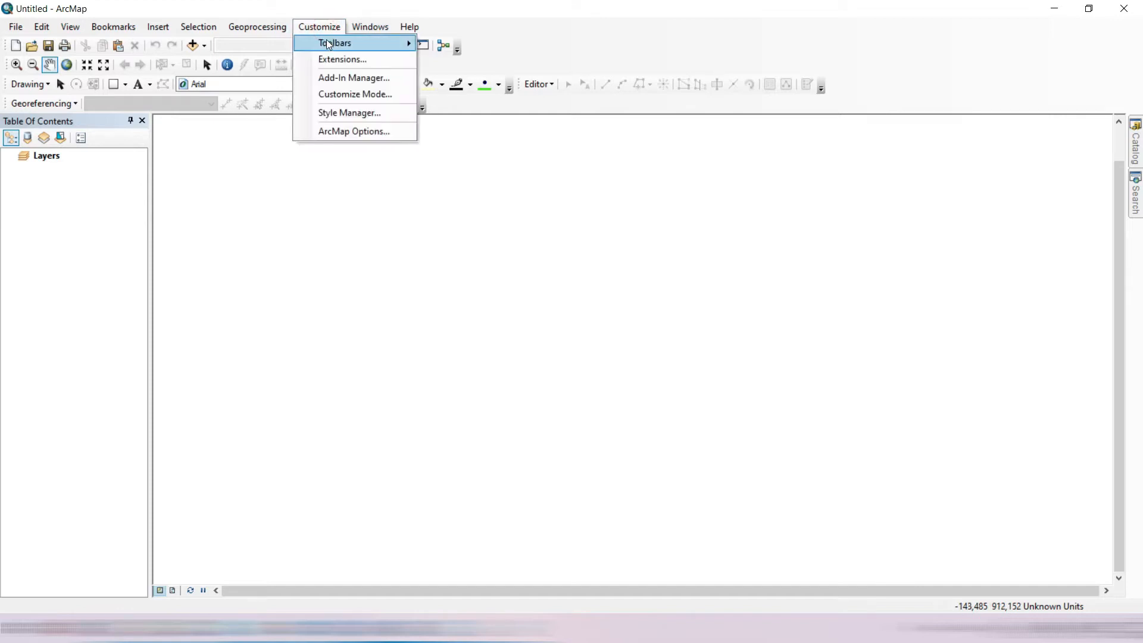
pyautogui.moveTo(331, 48)
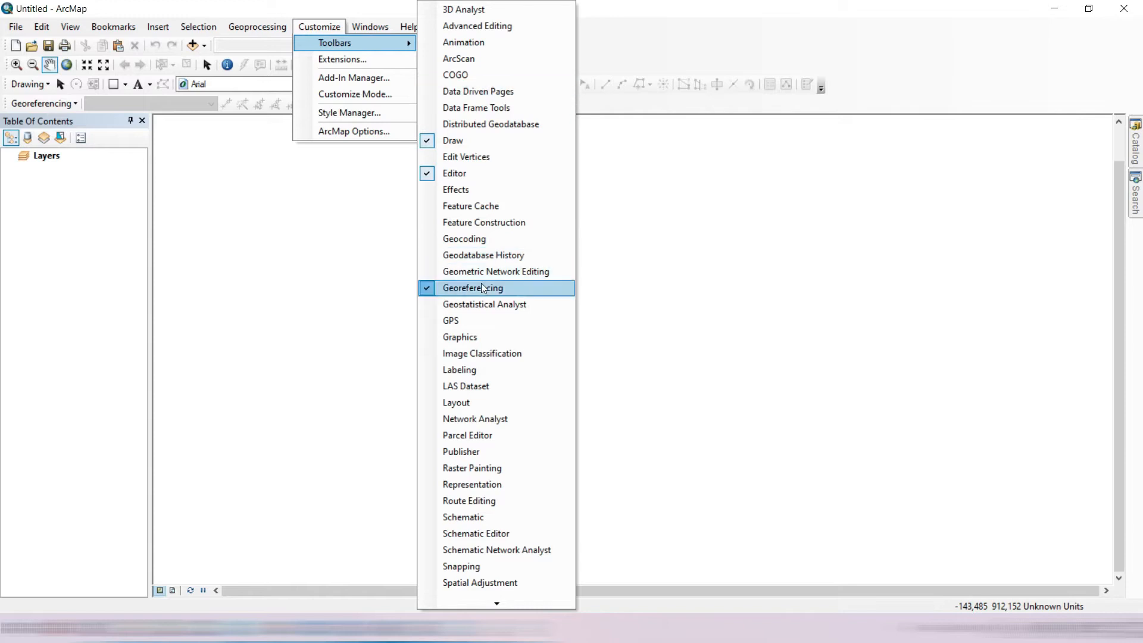
pyautogui.click(470, 402)
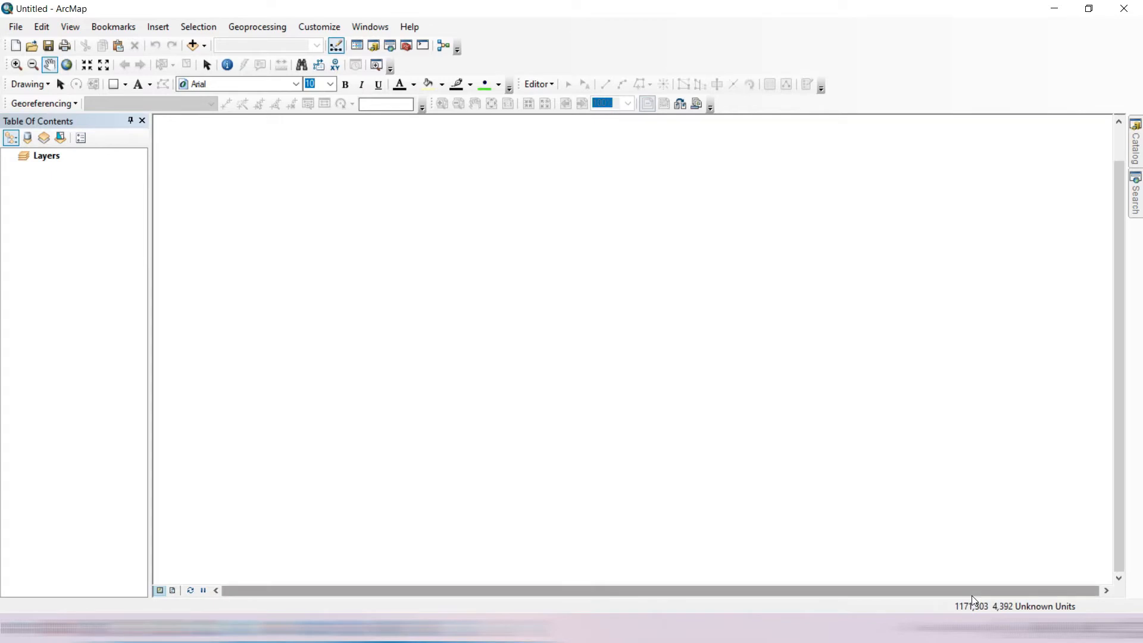
# Set the Layers data frame's coordinate system to the projected WGS 1984 UTM Zone 49S, Southern Hemisphere
pyautogui.click(51, 156)
pyautogui.rightClick(51, 158)
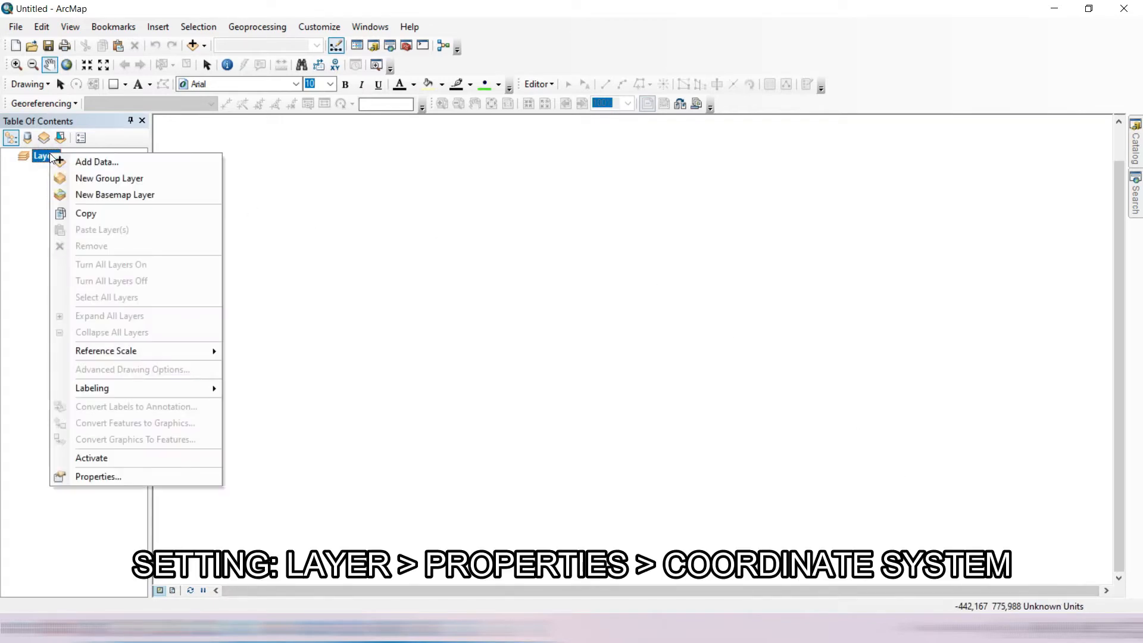
pyautogui.click(123, 476)
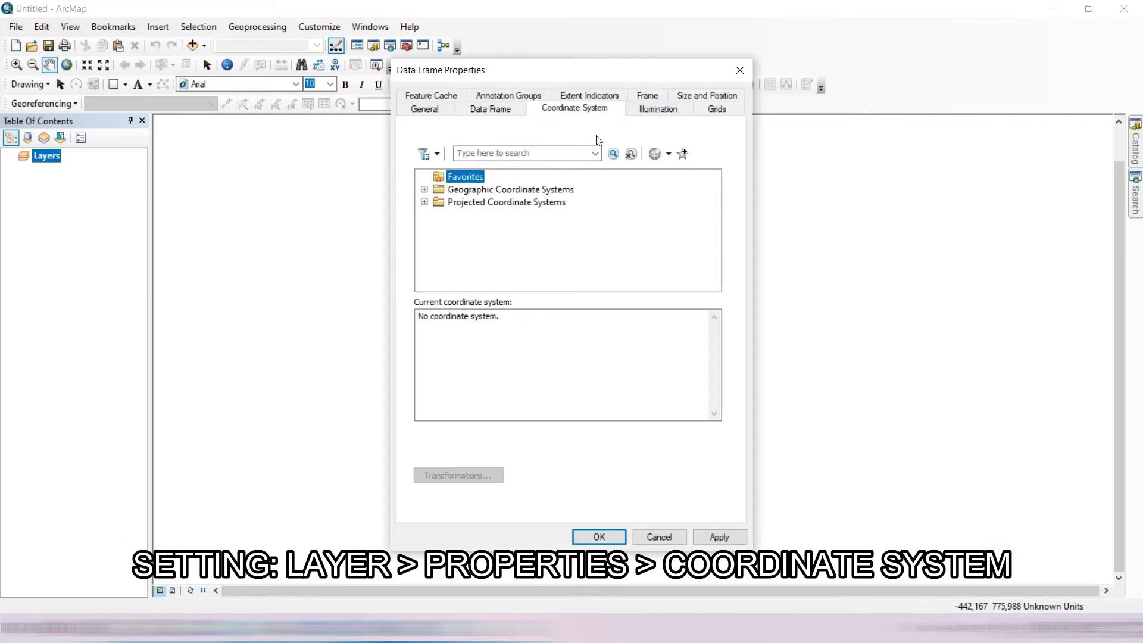
pyautogui.click(424, 202)
pyautogui.moveTo(715, 223); pyautogui.dragTo(714, 266)
pyautogui.click(439, 253)
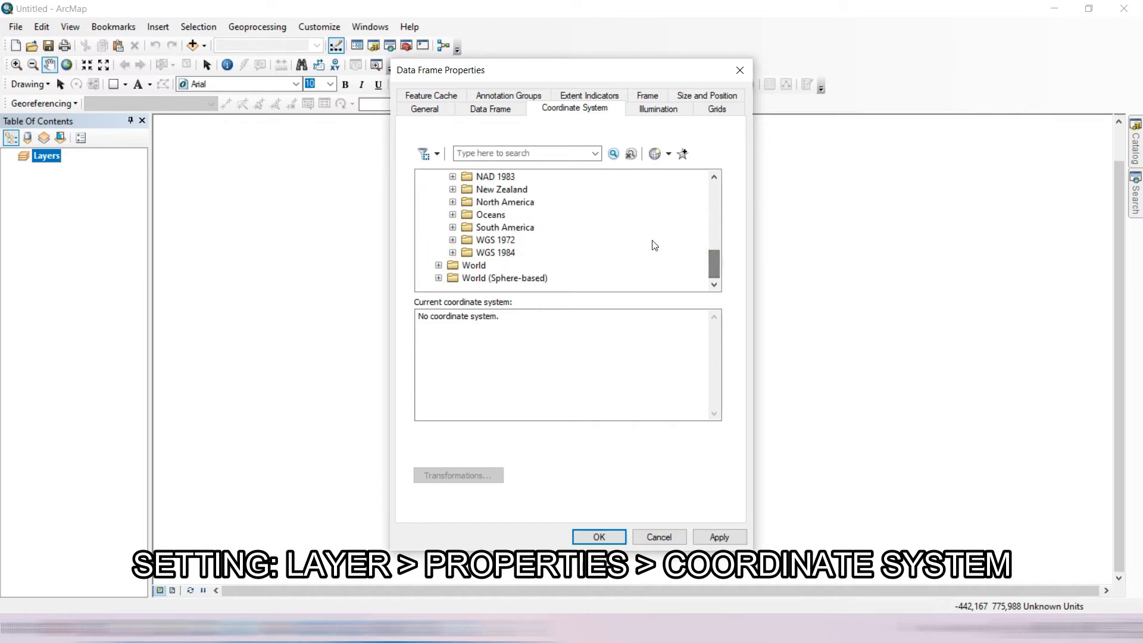
pyautogui.click(453, 253)
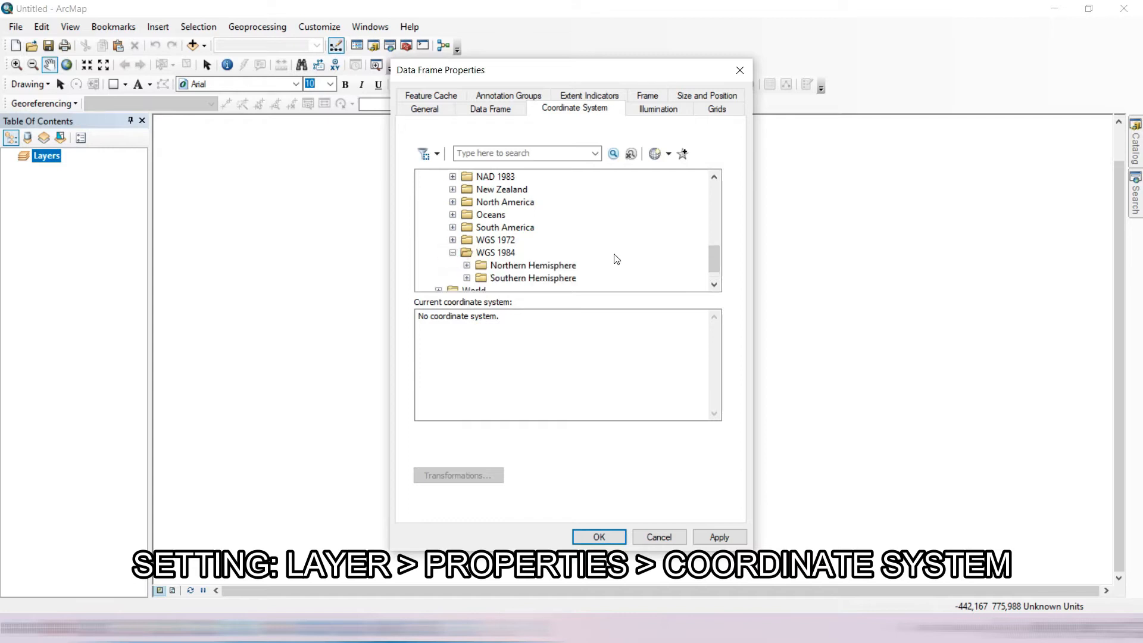
pyautogui.click(467, 278)
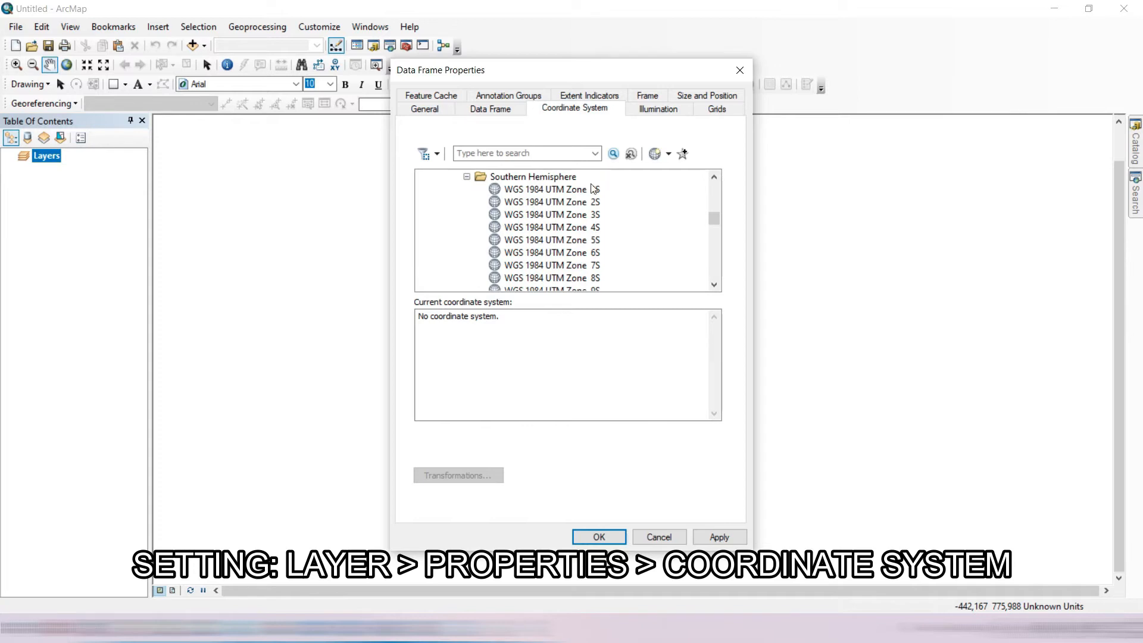
pyautogui.scroll(-14, 608, 211)
pyautogui.click(559, 265)
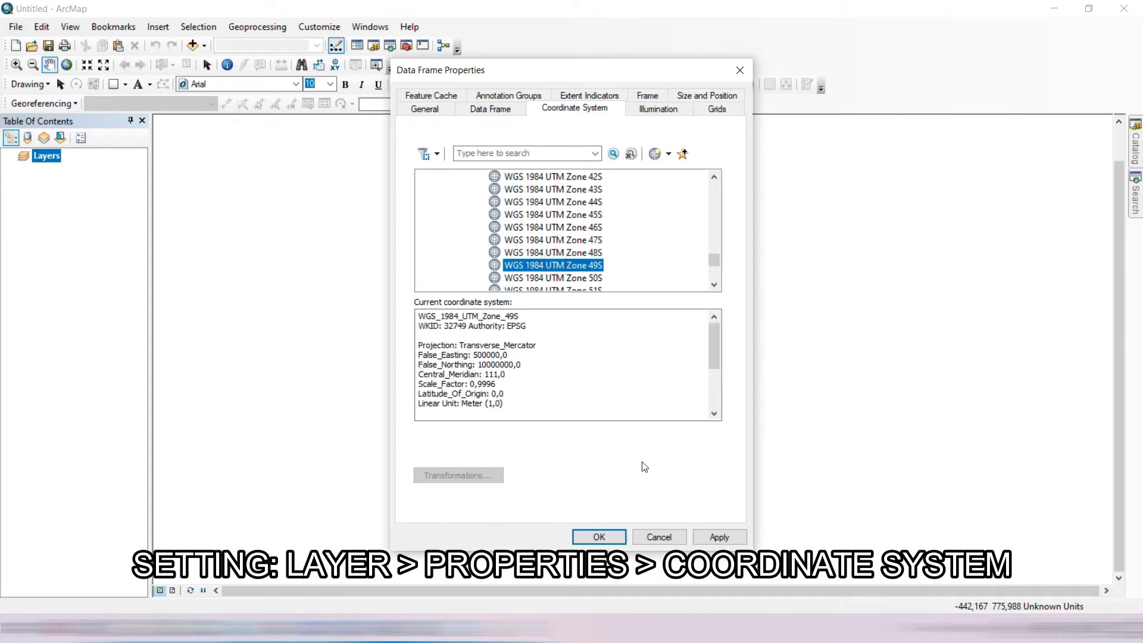
pyautogui.click(615, 540)
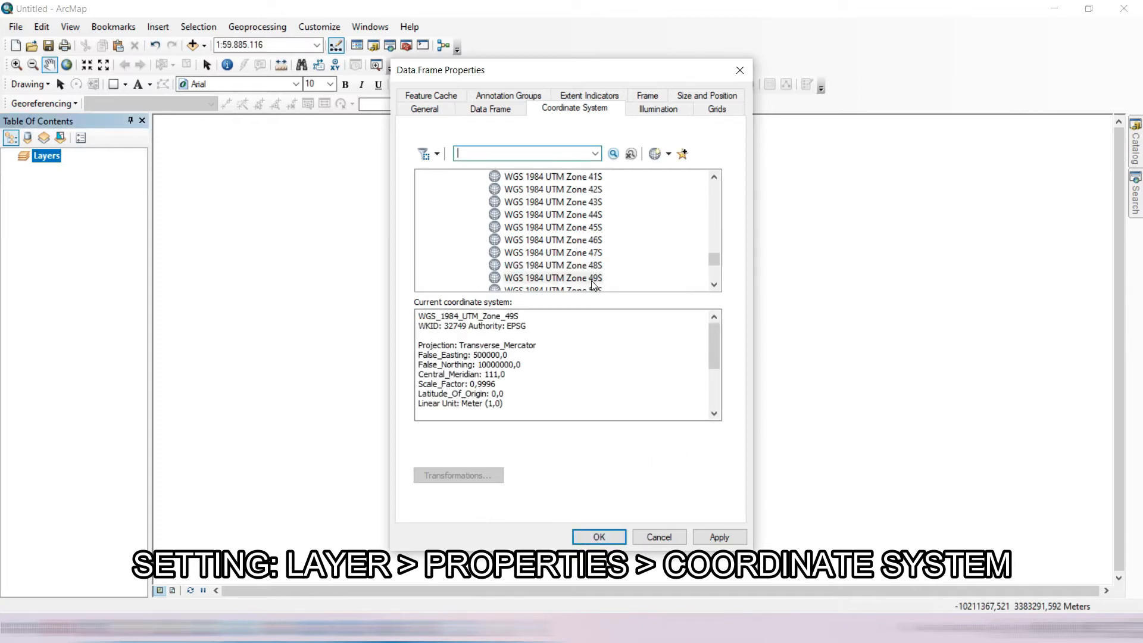
# Check the data frame's display units and its reference grid settings, and close the properties
pyautogui.click(422, 112)
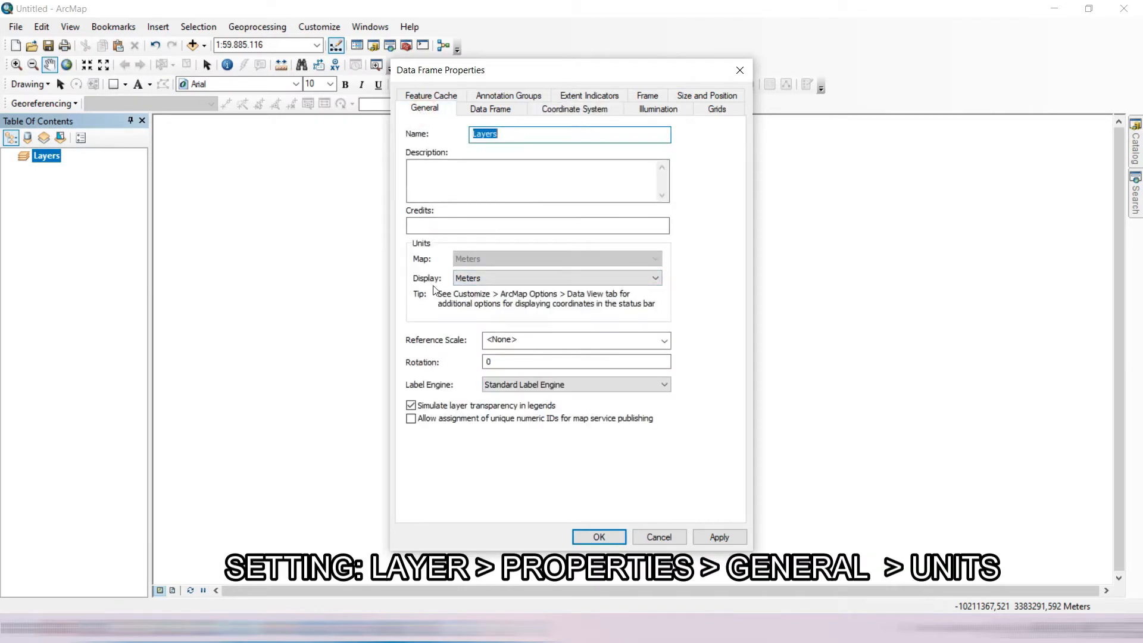
pyautogui.click(500, 280)
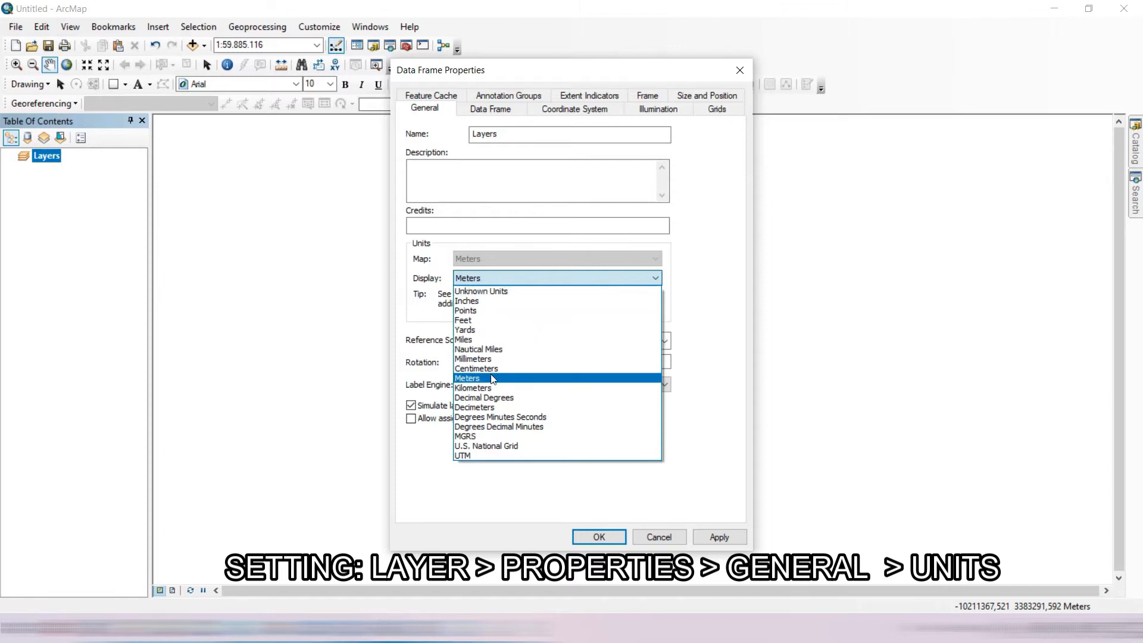
pyautogui.click(560, 254)
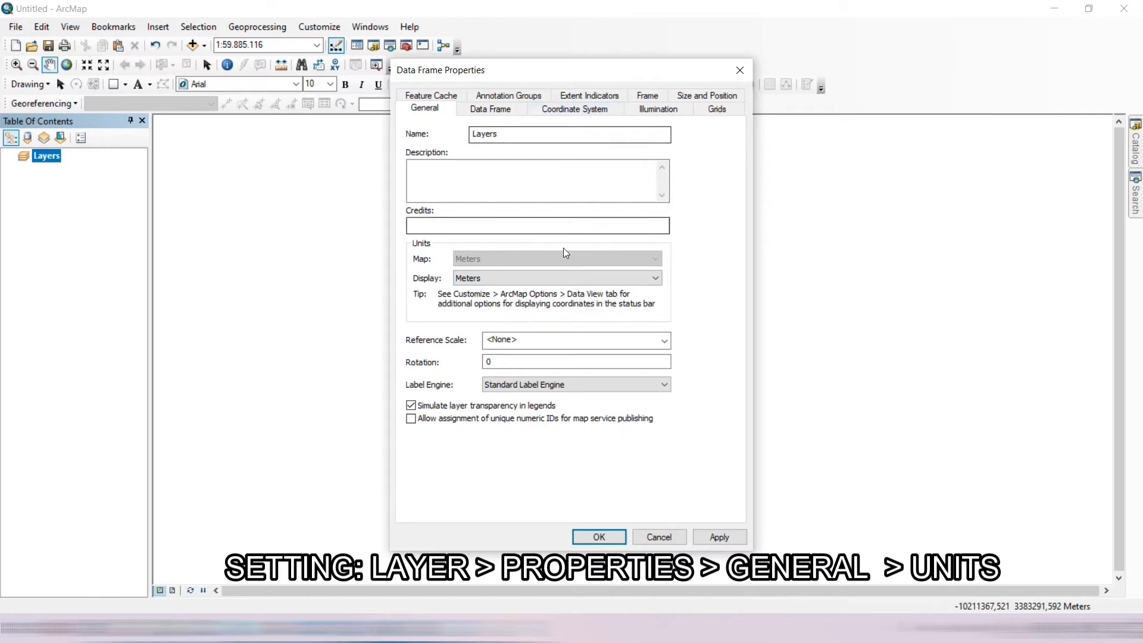
pyautogui.click(707, 112)
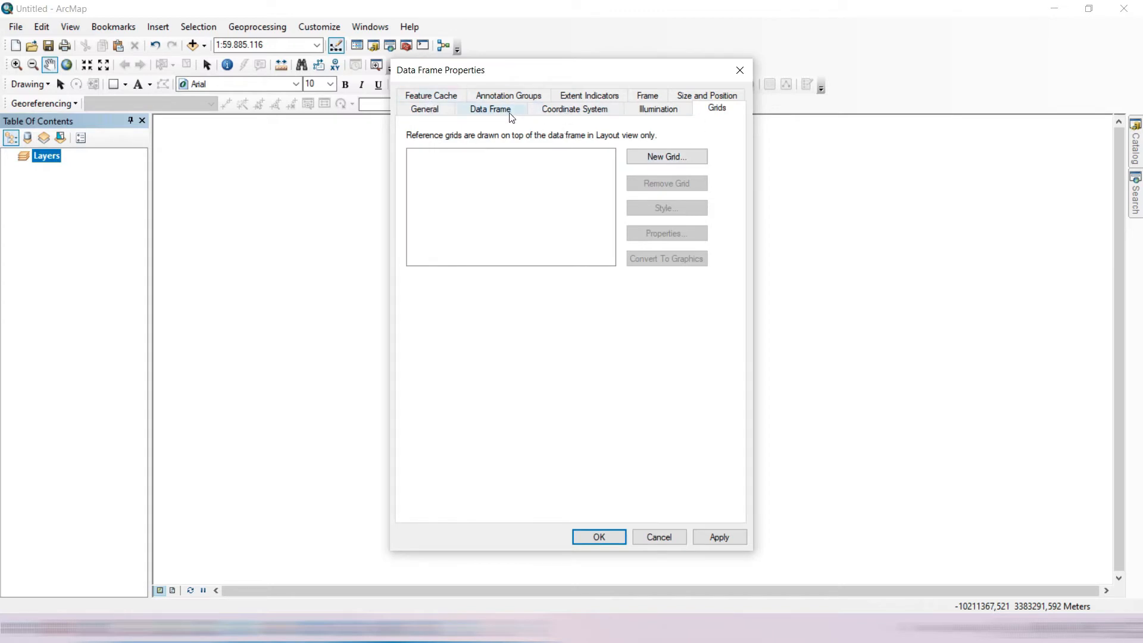
pyautogui.click(424, 110)
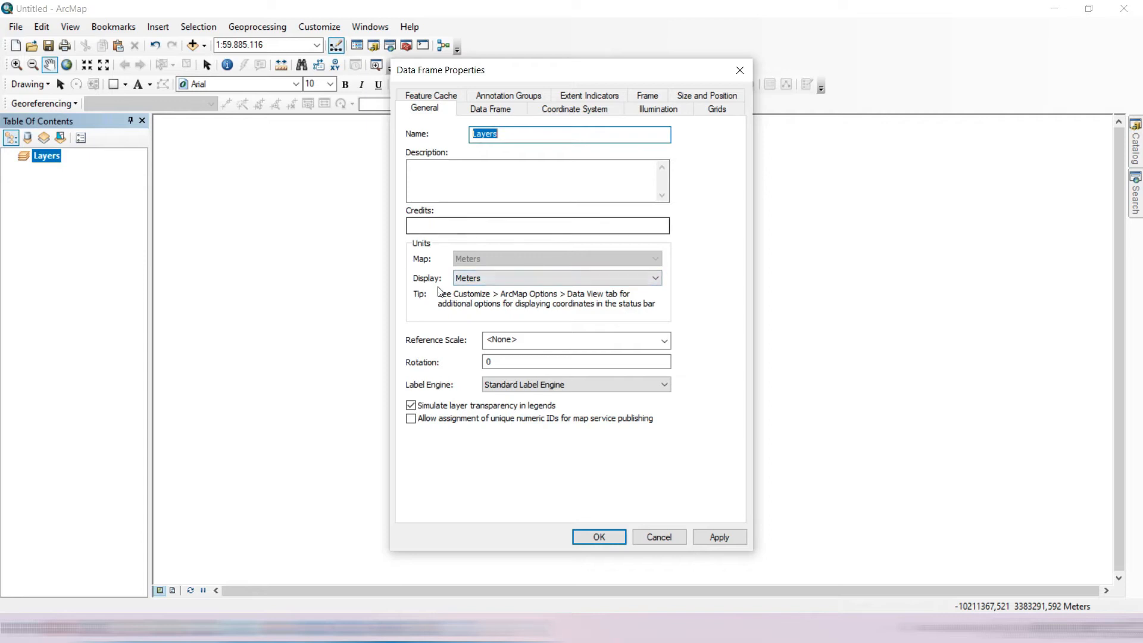
pyautogui.click(597, 538)
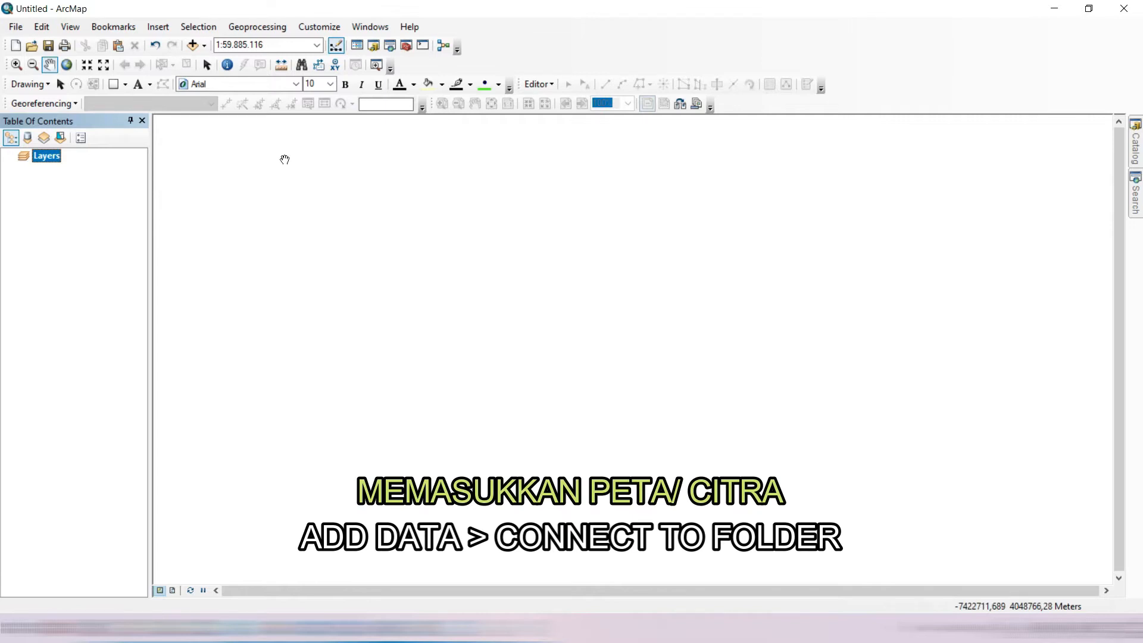
# Add the image Kawasan Simpang Lima Semarang 2020.jpg from the Citra Google Earth Pro folder to the map
pyautogui.click(192, 46)
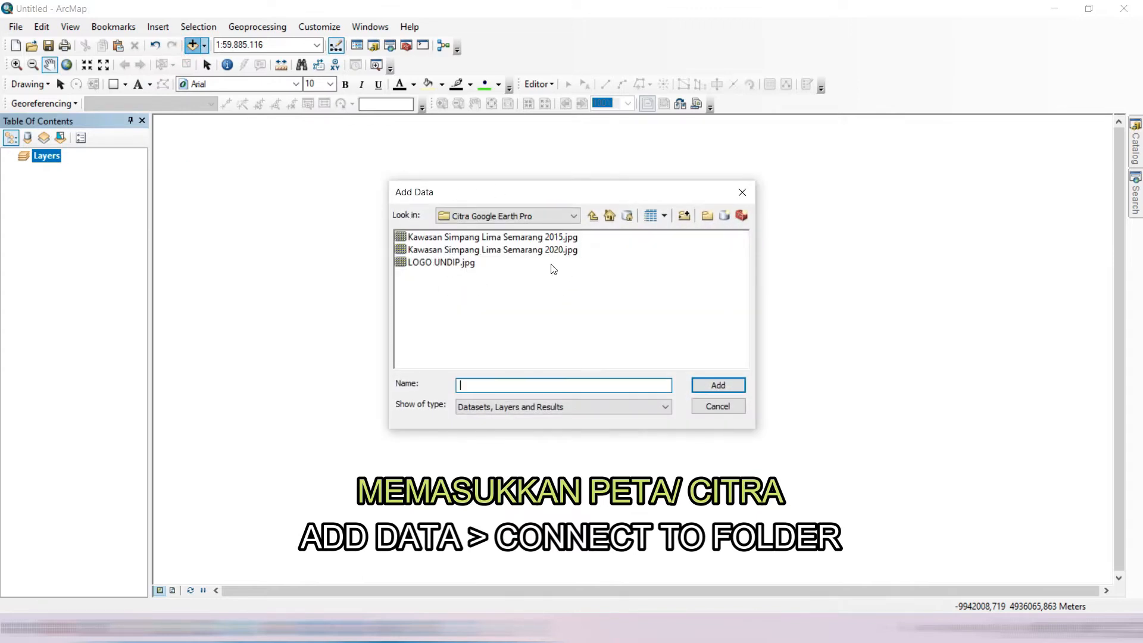
pyautogui.click(685, 216)
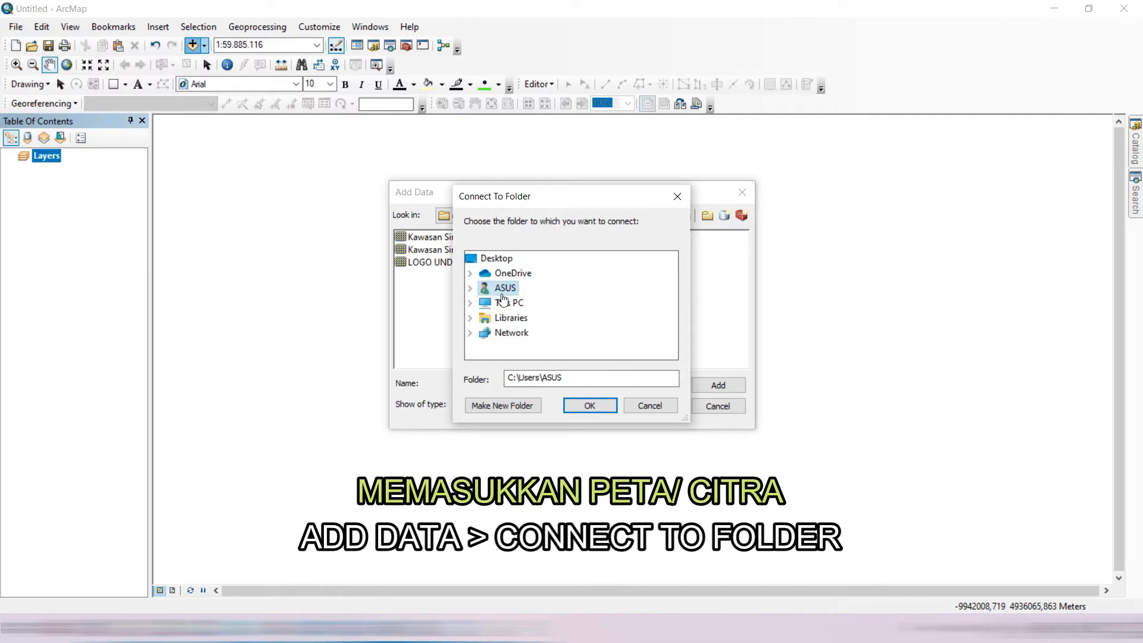
pyautogui.click(649, 406)
pyautogui.click(471, 250)
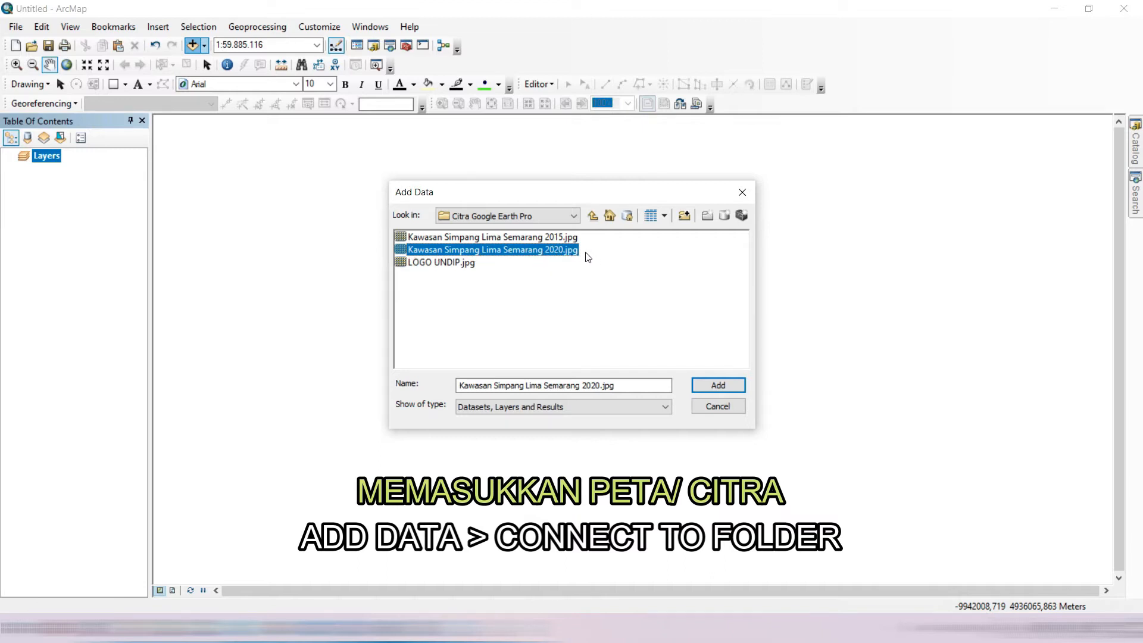
pyautogui.click(720, 385)
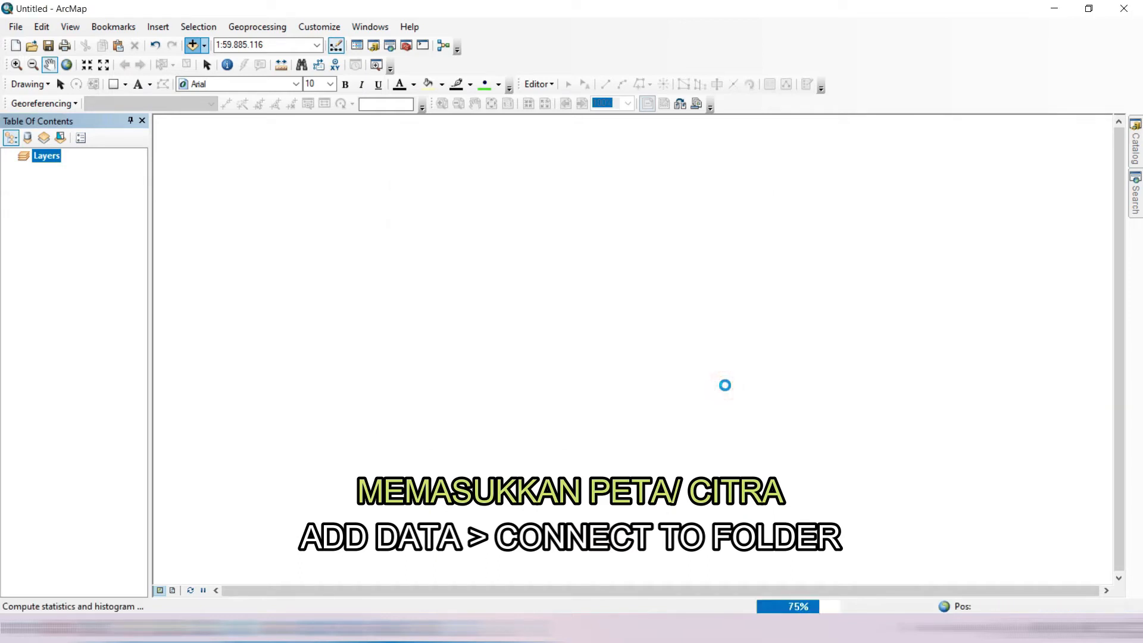
pyautogui.click(675, 384)
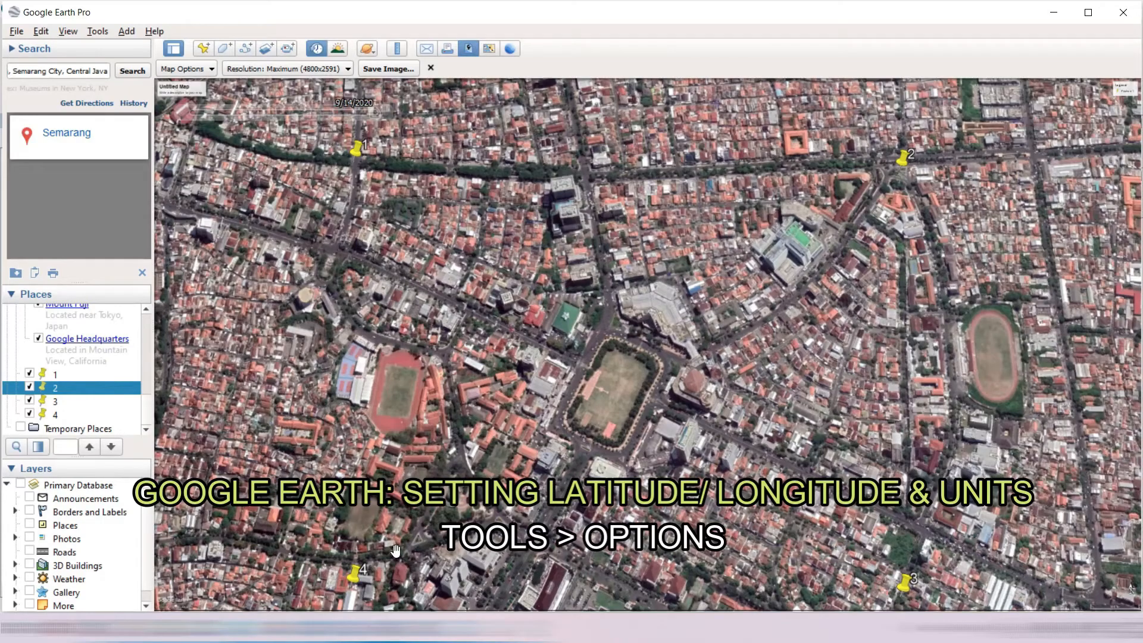
# In Google Earth Pro, confirm Decimal Degrees for the latitude/longitude display and Meters, Kilometers for the units of measurement
pyautogui.click(97, 31)
pyautogui.click(119, 155)
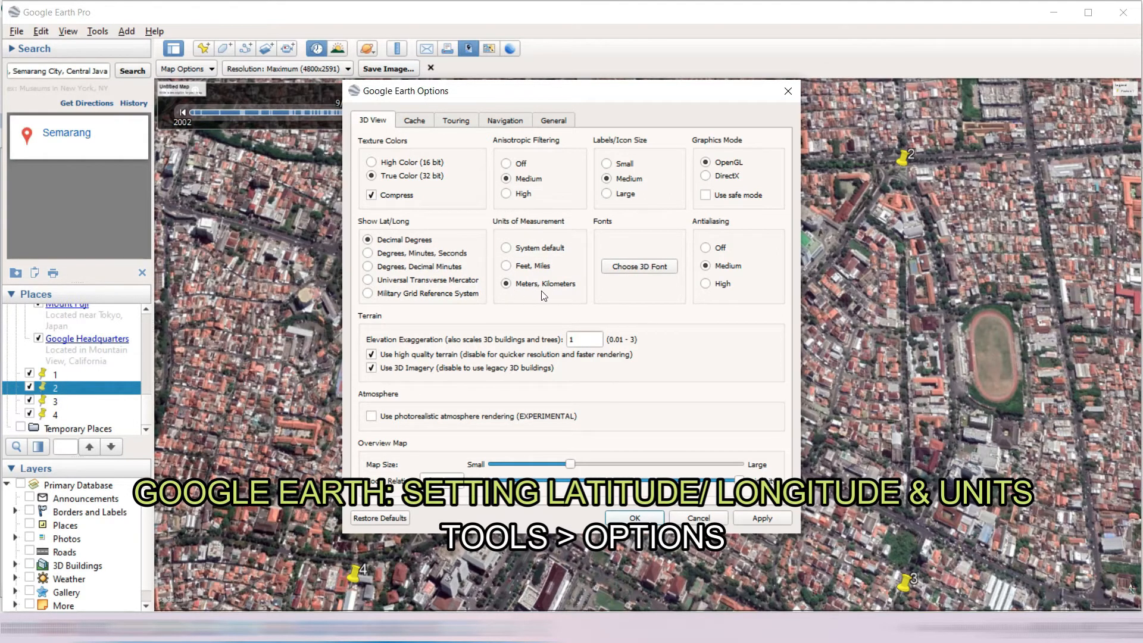
pyautogui.click(616, 519)
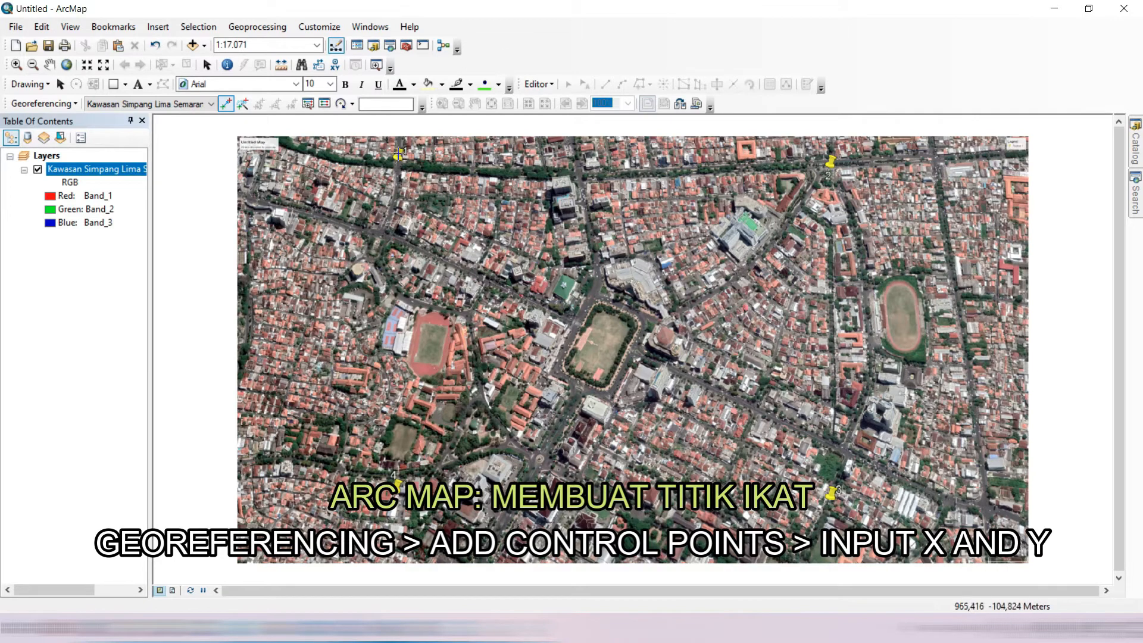
# In ArcMap, add a georeferencing control point at the tip of pin 1 on the image and open its X and Y coordinate entry
pyautogui.click(17, 64)
pyautogui.click(386, 155)
pyautogui.moveTo(551, 426); pyautogui.dragTo(670, 480)
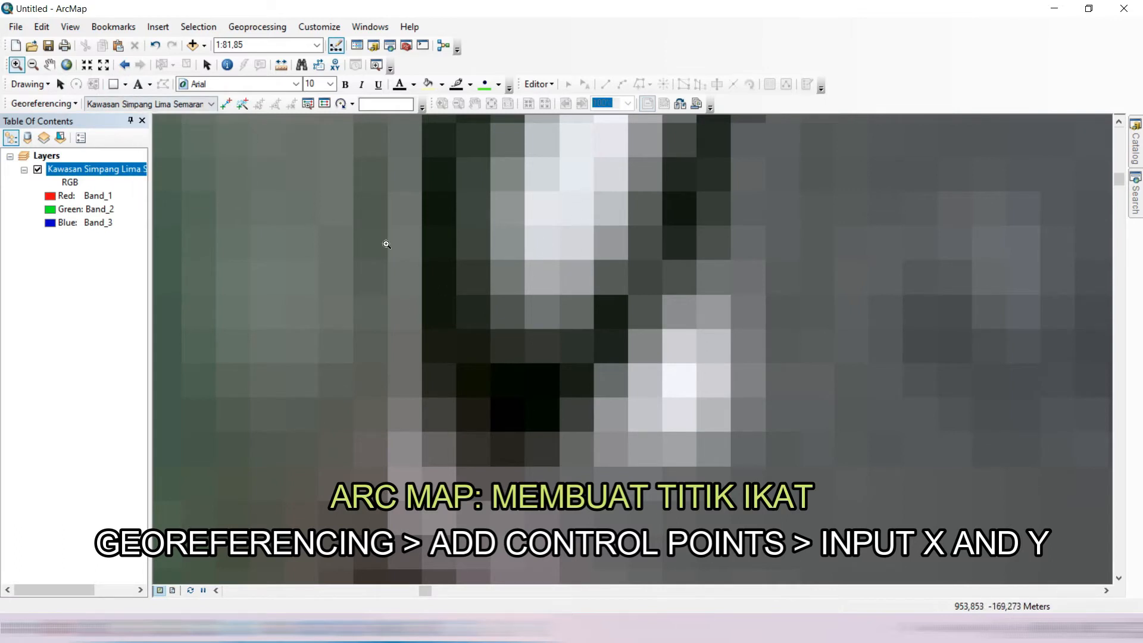
pyautogui.click(225, 103)
pyautogui.click(507, 378)
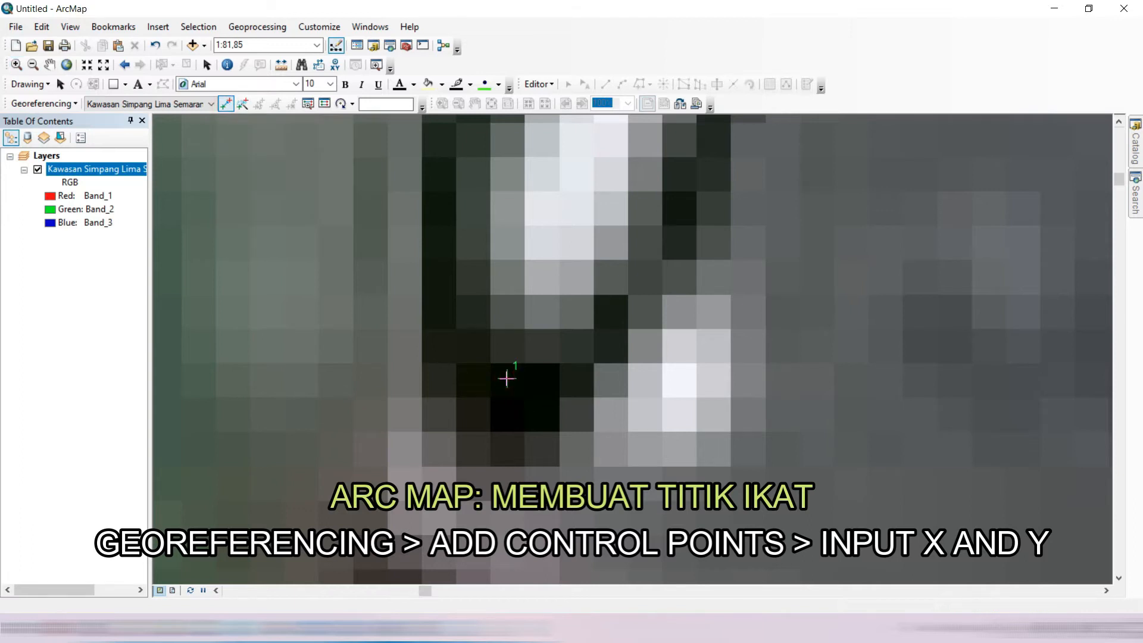
pyautogui.rightClick(507, 379)
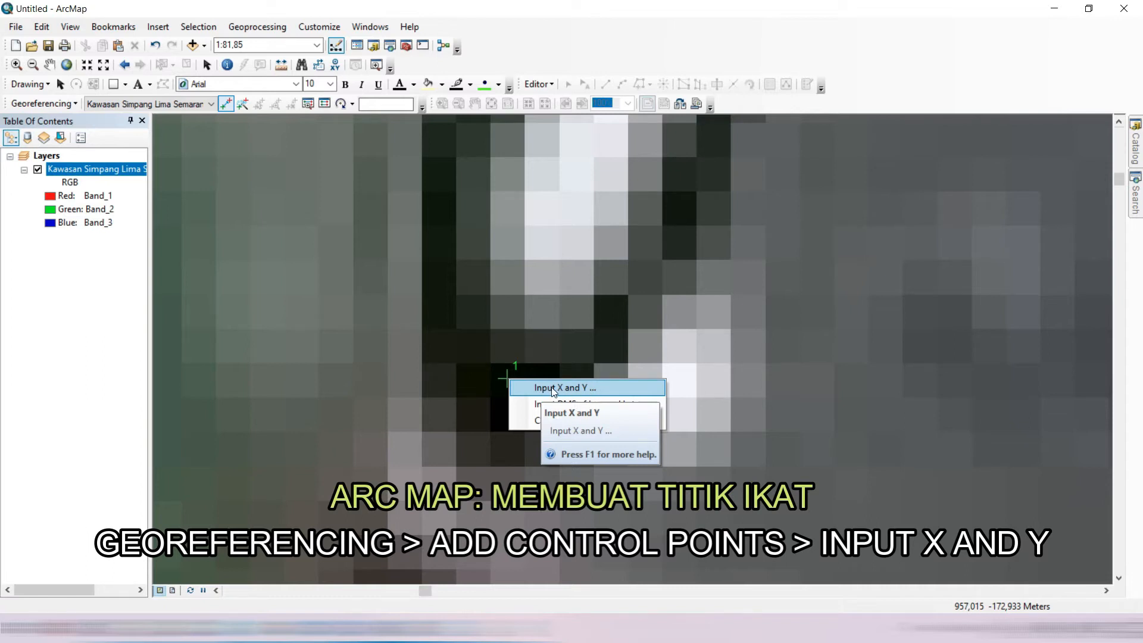
pyautogui.click(601, 388)
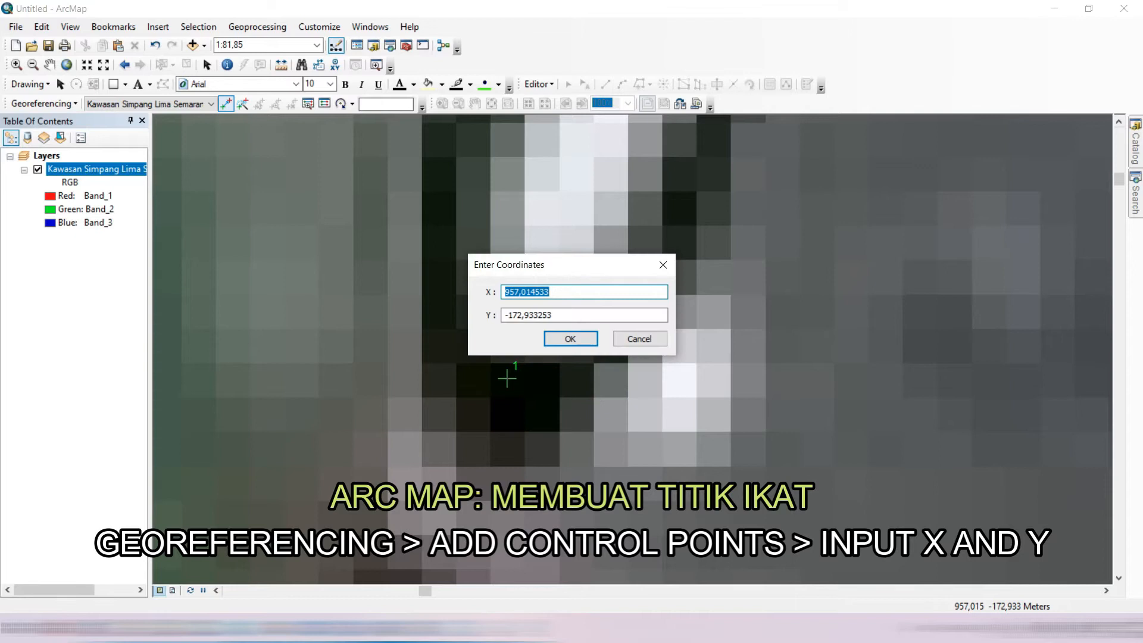
# Switch to Google Earth Pro, open the properties of placemark 1 and copy its latitude
pyautogui.moveTo(424, 630)
pyautogui.click(423, 569)
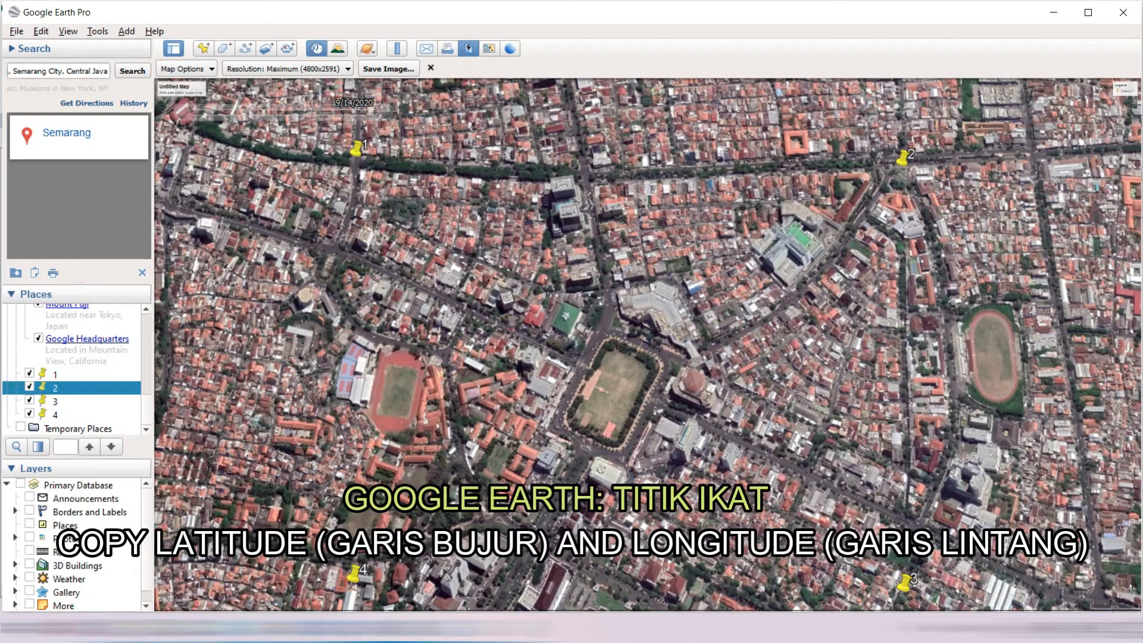
pyautogui.rightClick(357, 151)
pyautogui.click(416, 338)
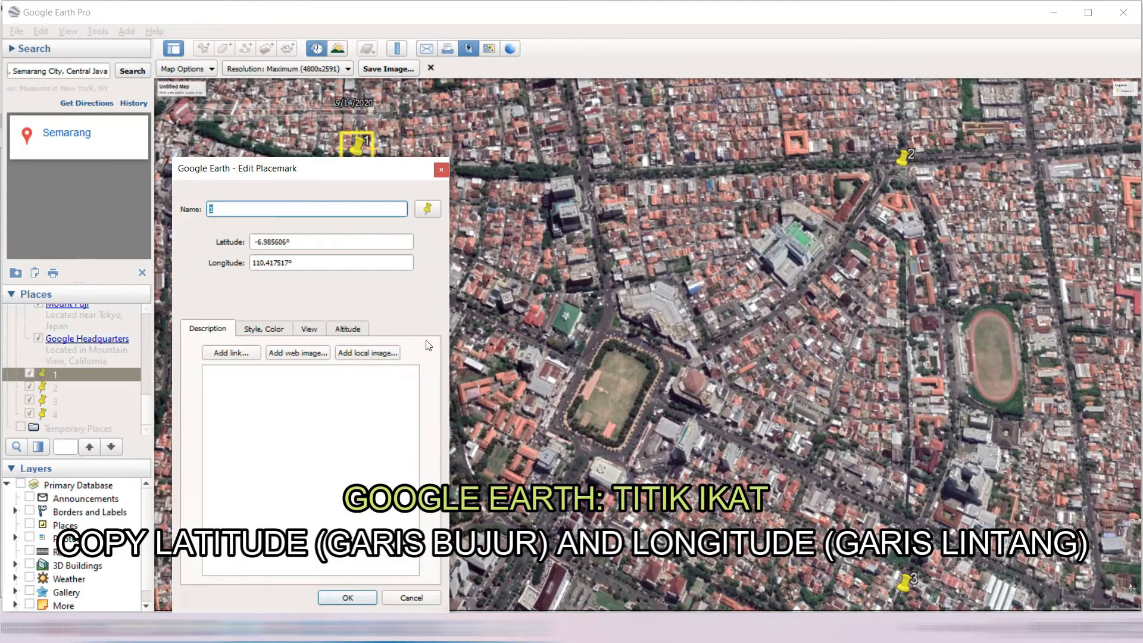
pyautogui.tripleClick(315, 241)
pyautogui.rightClick(276, 242)
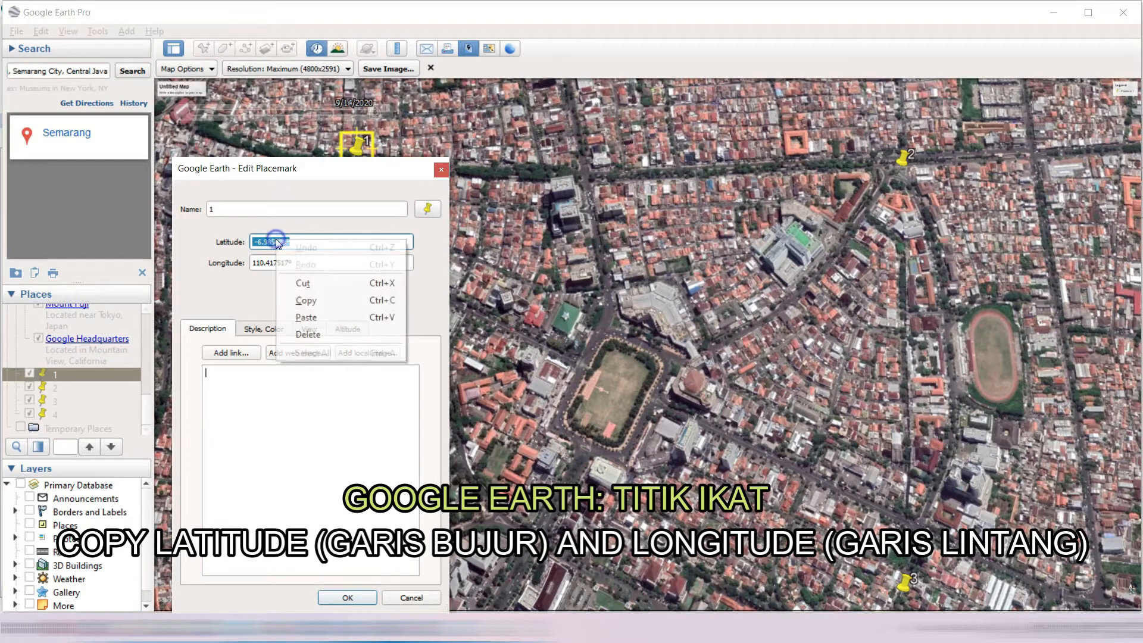
pyautogui.click(308, 300)
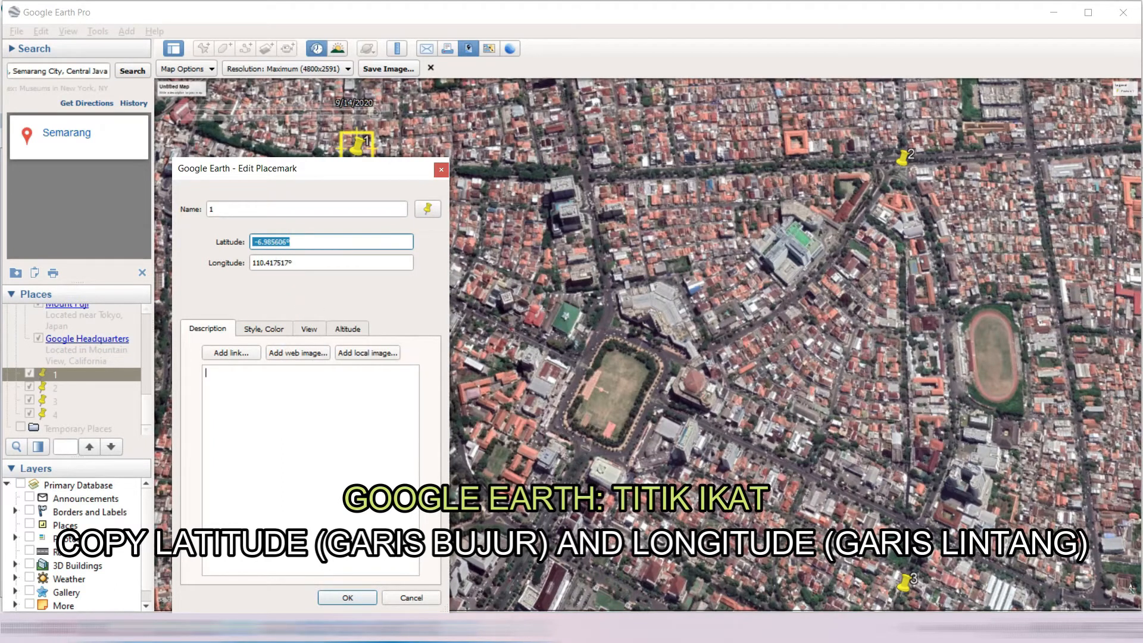
# In ArcMap, paste the copied latitude -6.985606 as the Y coordinate of control point 1
pyautogui.click(461, 628)
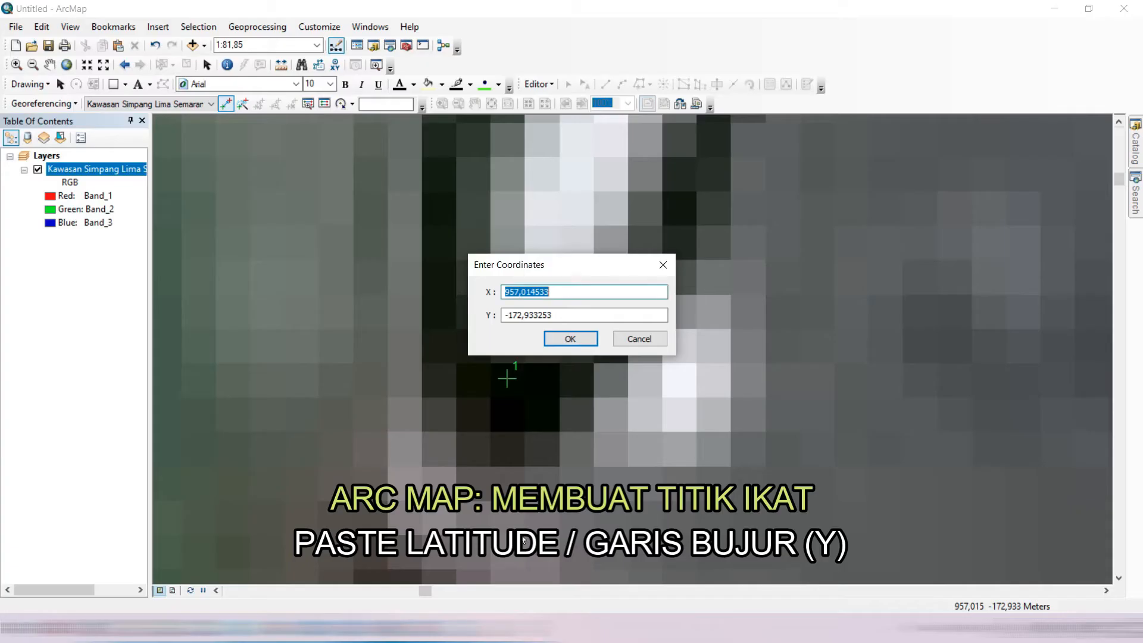
pyautogui.tripleClick(554, 315)
pyautogui.rightClick(552, 319)
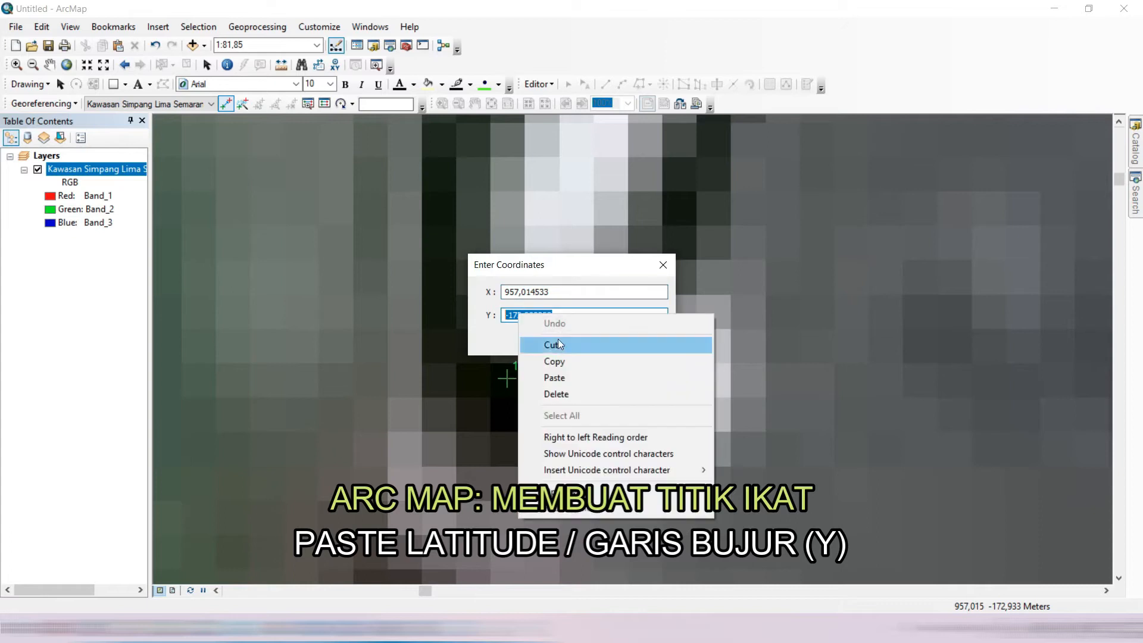
pyautogui.click(559, 375)
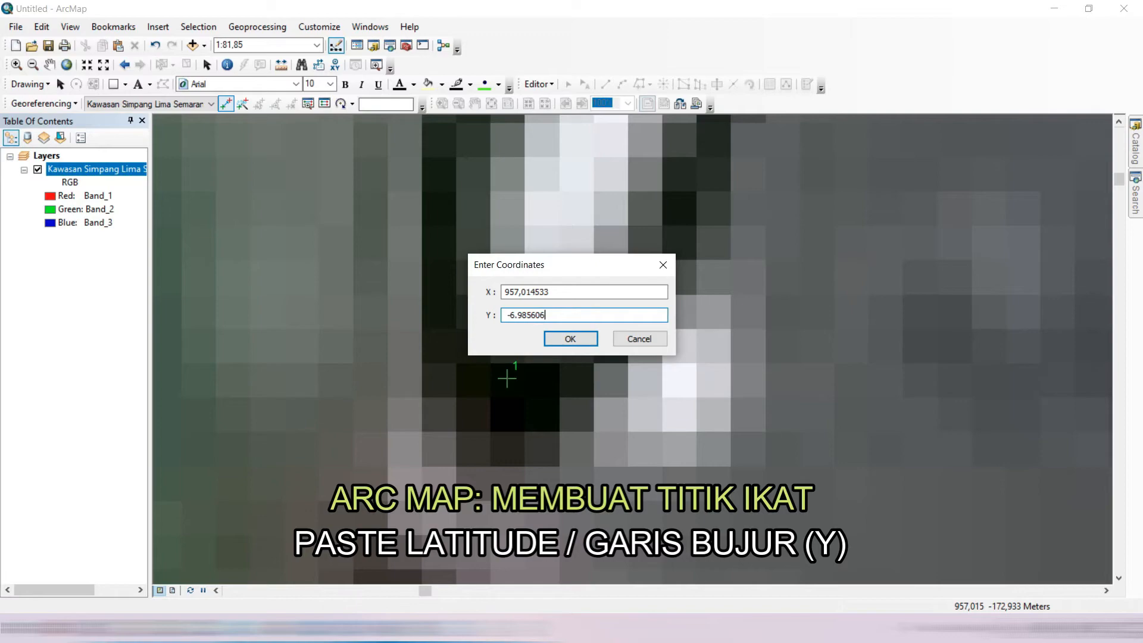
# In Google Earth Pro, copy the longitude of placemark 1
pyautogui.click(425, 628)
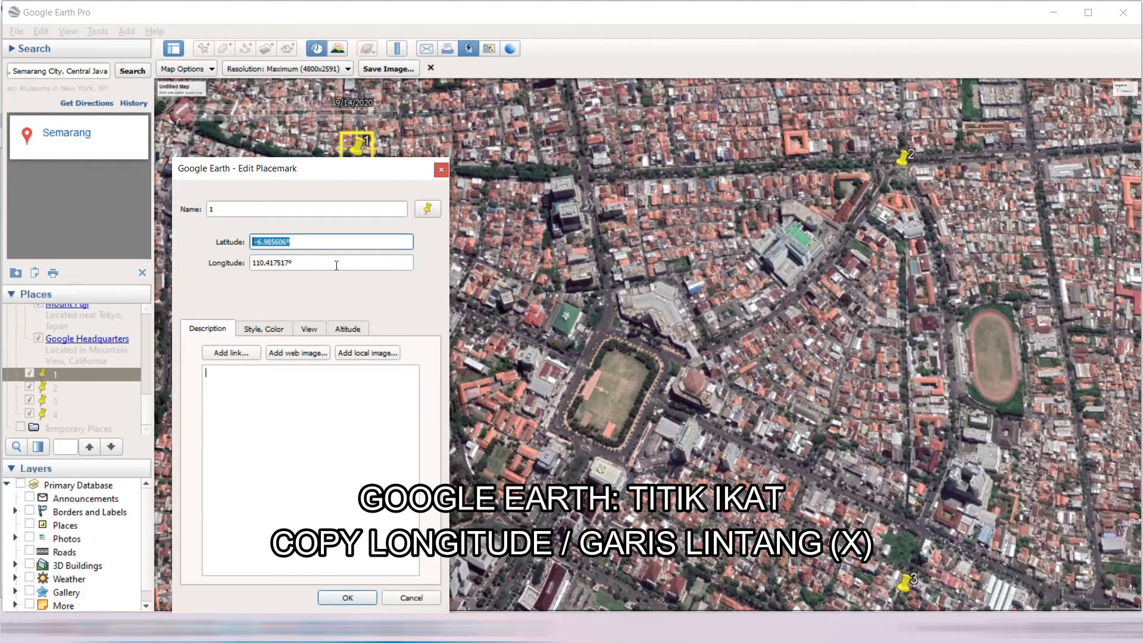
pyautogui.tripleClick(274, 264)
pyautogui.rightClick(274, 264)
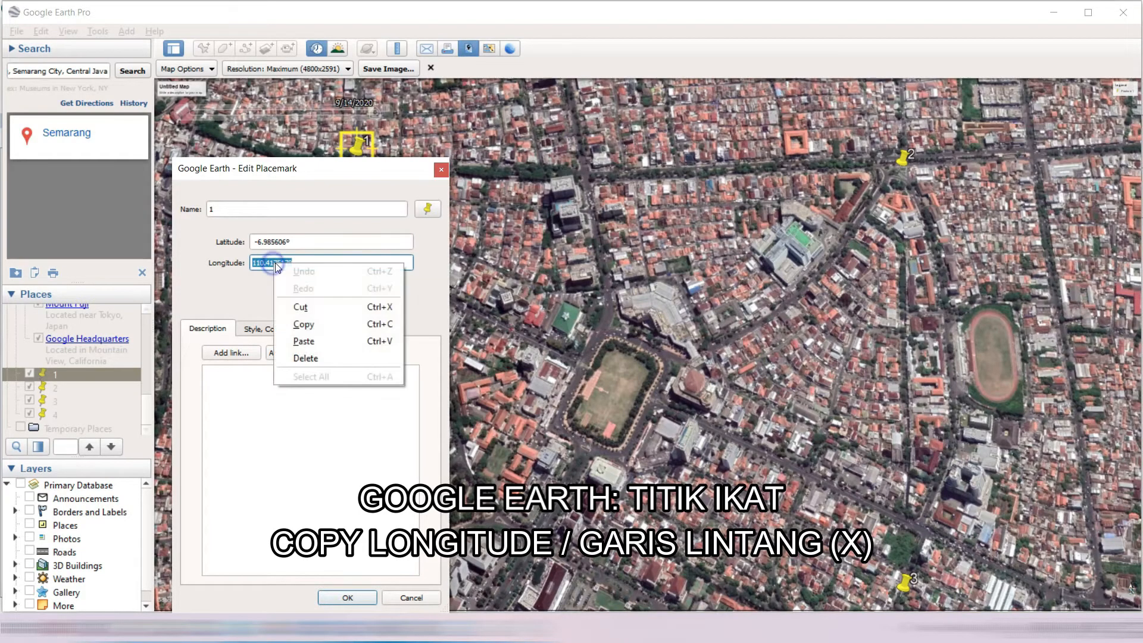
pyautogui.click(305, 321)
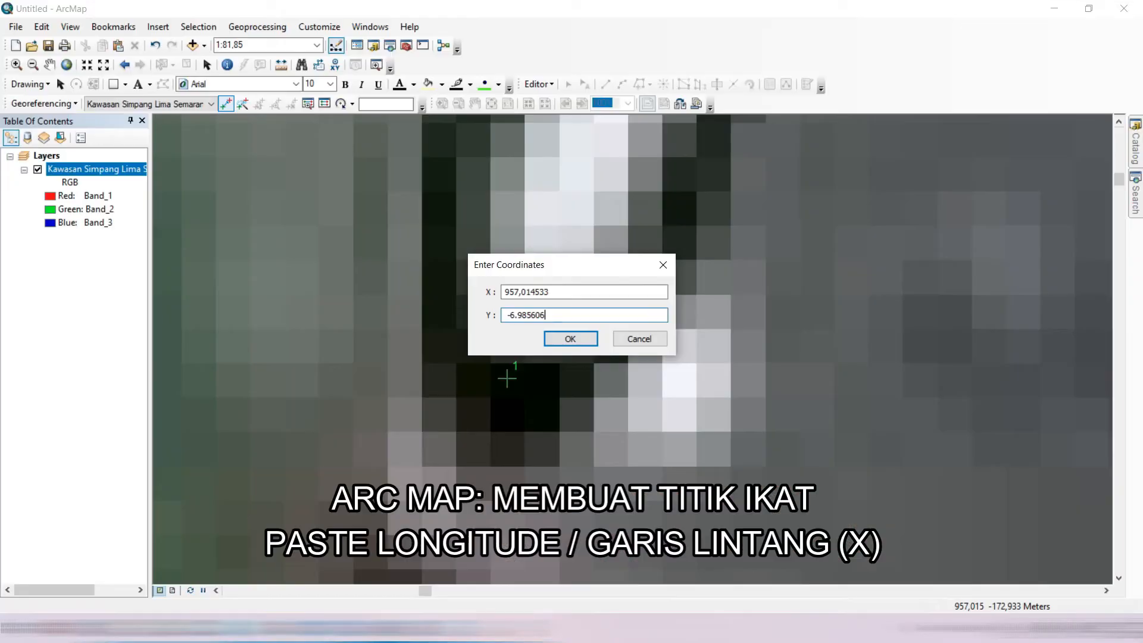
# In ArcMap, paste the longitude 110.417517 as control point 1's X coordinate and confirm the coordinates
pyautogui.moveTo(551, 292); pyautogui.dragTo(452, 268)
pyautogui.rightClick(511, 292)
pyautogui.click(560, 353)
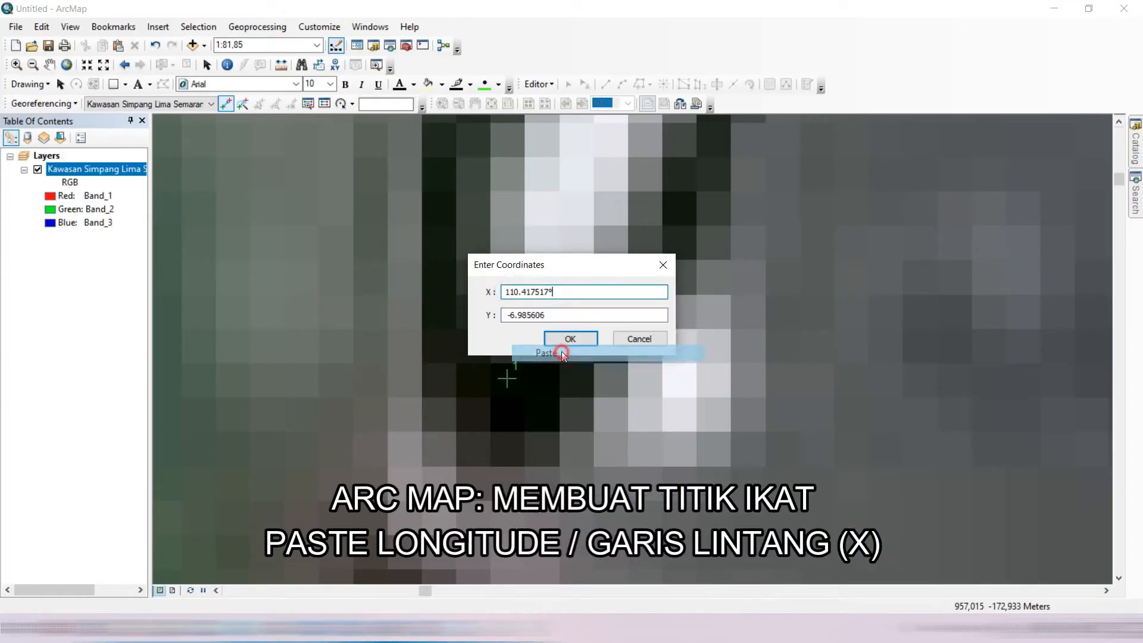
pyautogui.click(585, 335)
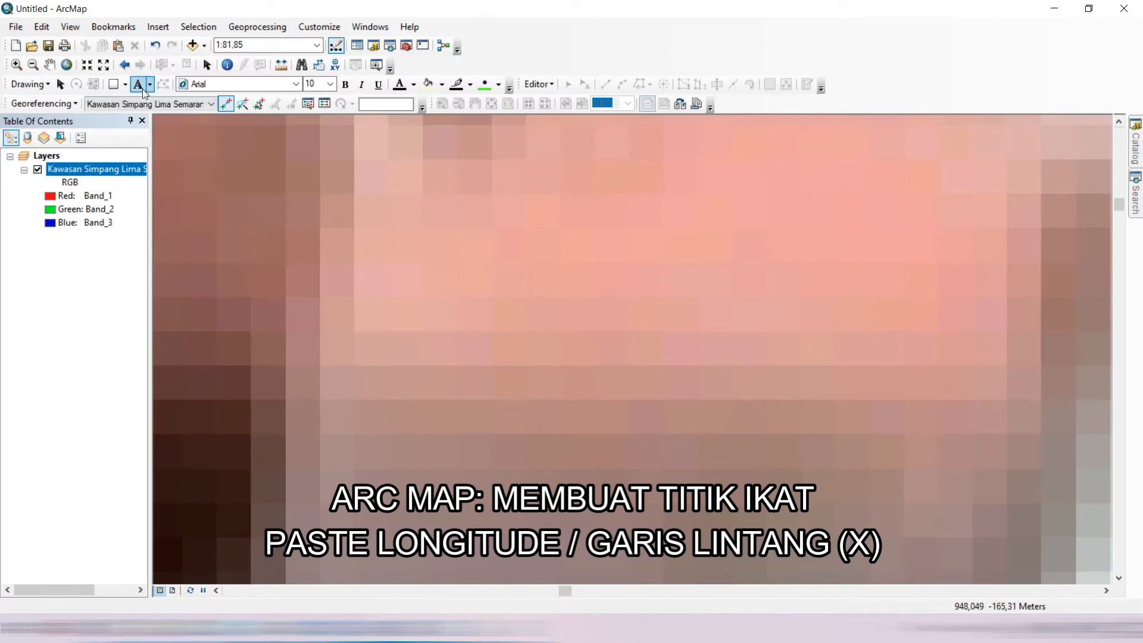
# Add a control point at the tip of pin 2 on the image and open its X and Y coordinate entry
pyautogui.click(68, 65)
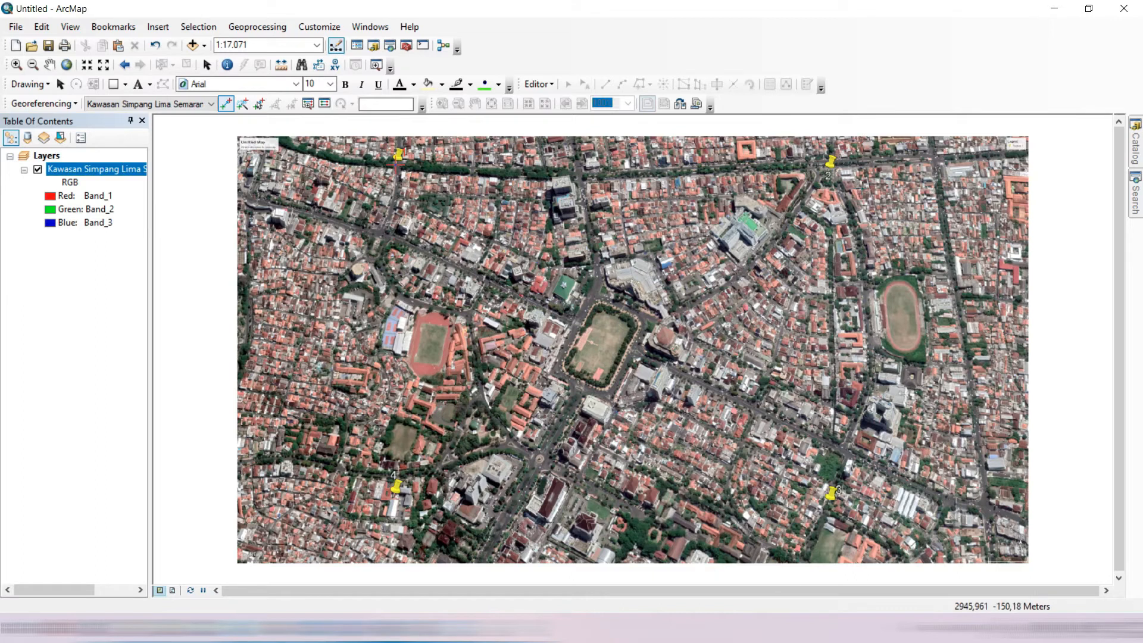
pyautogui.click(16, 64)
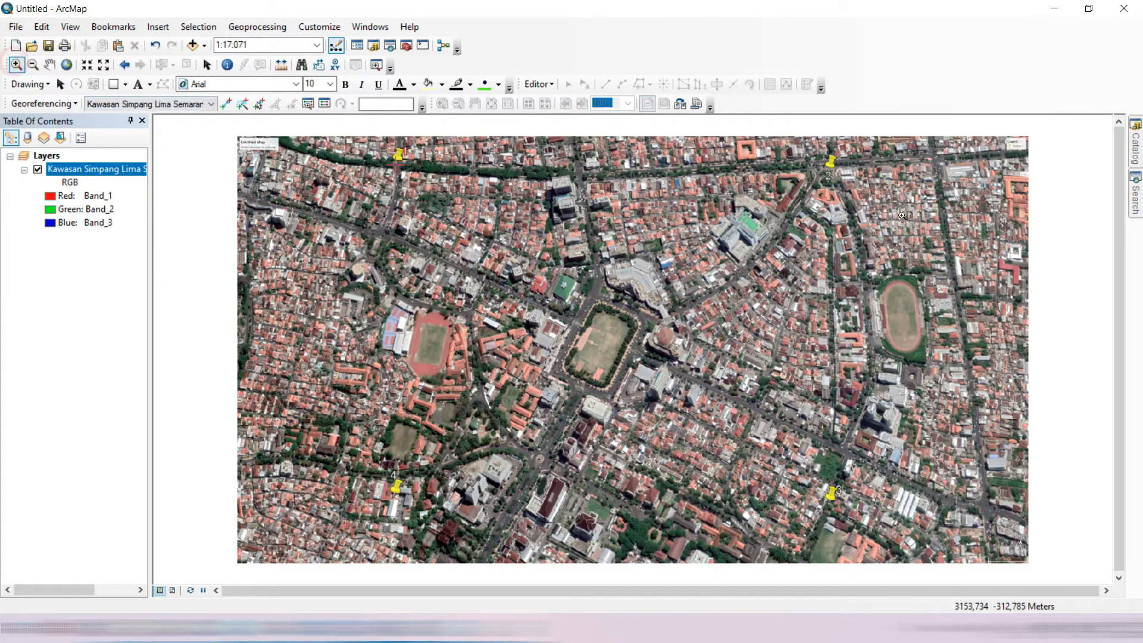
pyautogui.moveTo(835, 167); pyautogui.dragTo(830, 184)
pyautogui.moveTo(568, 208); pyautogui.dragTo(484, 276)
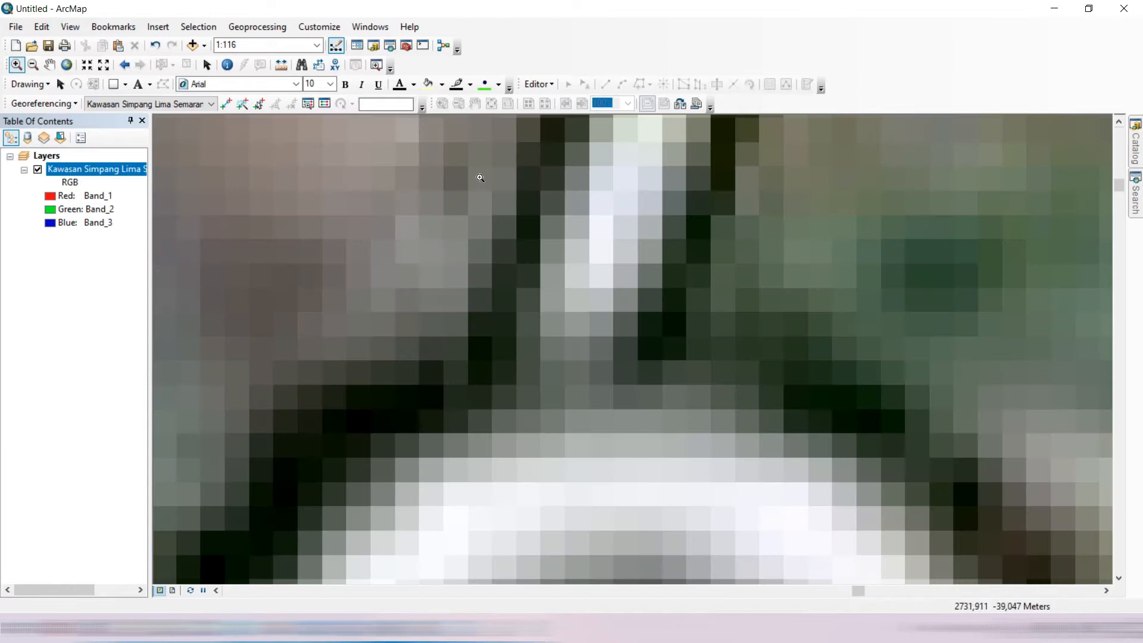
pyautogui.click(226, 104)
pyautogui.click(600, 252)
pyautogui.rightClick(601, 251)
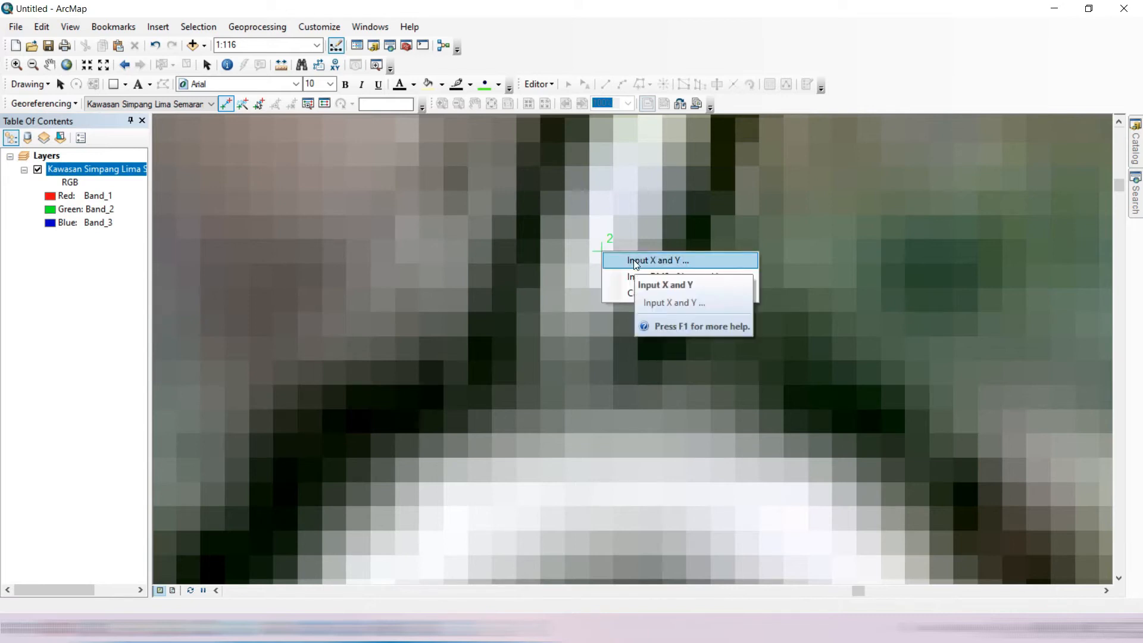
pyautogui.click(633, 259)
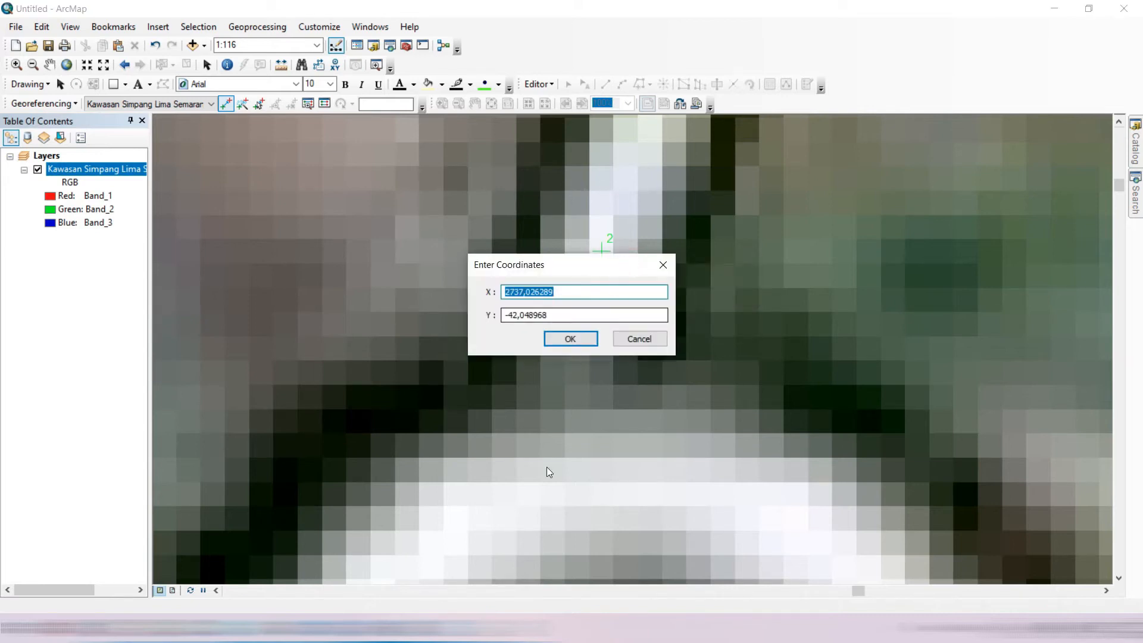
# In Google Earth Pro, close placemark 1's properties, open those of placemark 2 and copy its latitude
pyautogui.hotkey('alt', 'Tab')
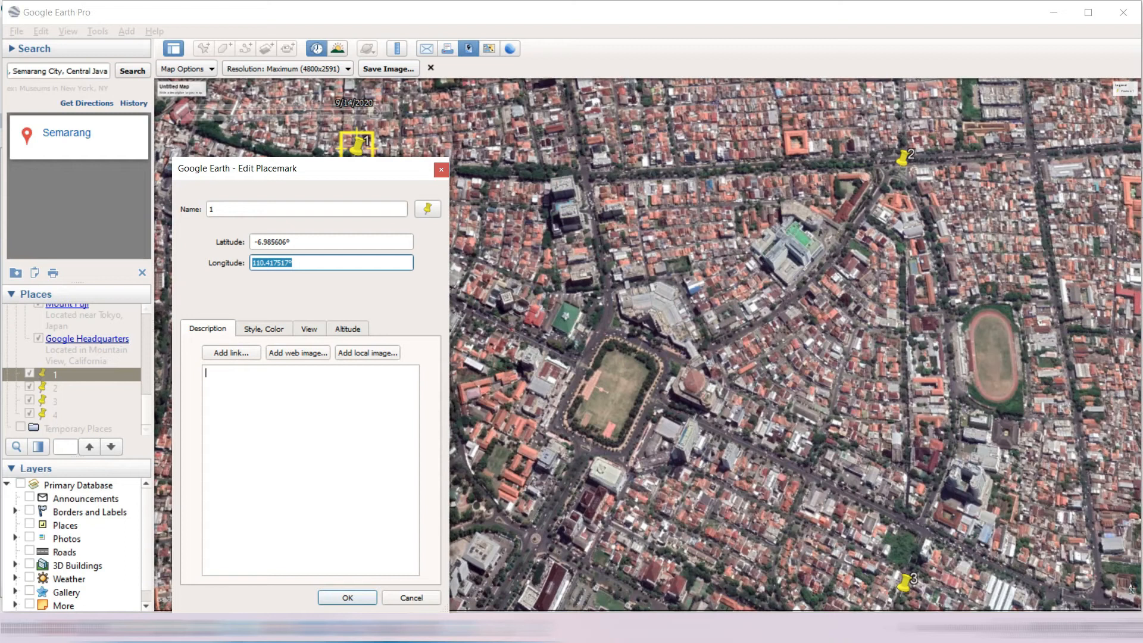
pyautogui.click(442, 169)
pyautogui.rightClick(898, 156)
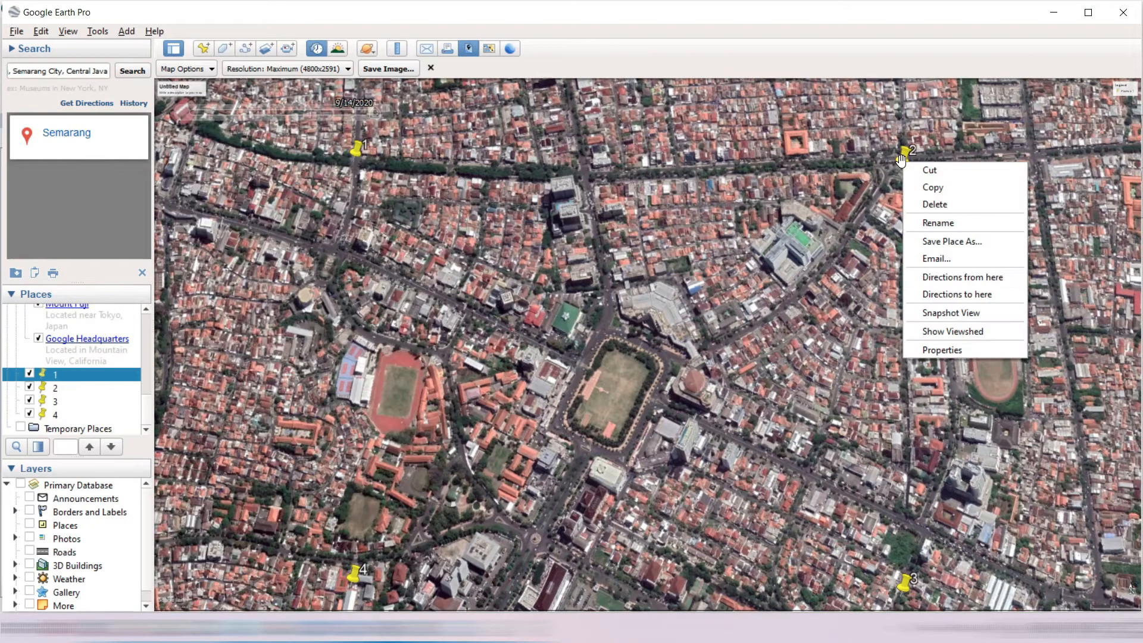
pyautogui.click(941, 351)
pyautogui.moveTo(307, 242); pyautogui.dragTo(252, 240)
pyautogui.rightClick(264, 239)
pyautogui.click(301, 302)
# In ArcMap, paste the copied latitude -6.985853 as the Y coordinate of control point 2
pyautogui.hotkey('alt', 'Tab')
pyautogui.doubleClick(577, 318)
pyautogui.rightClick(540, 314)
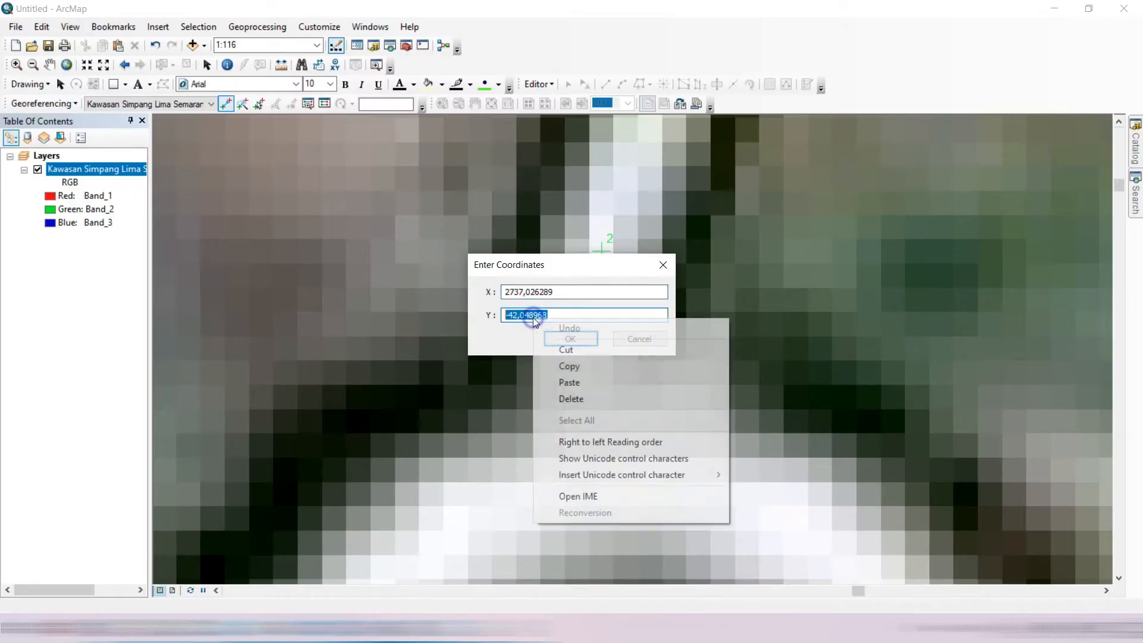
pyautogui.click(570, 382)
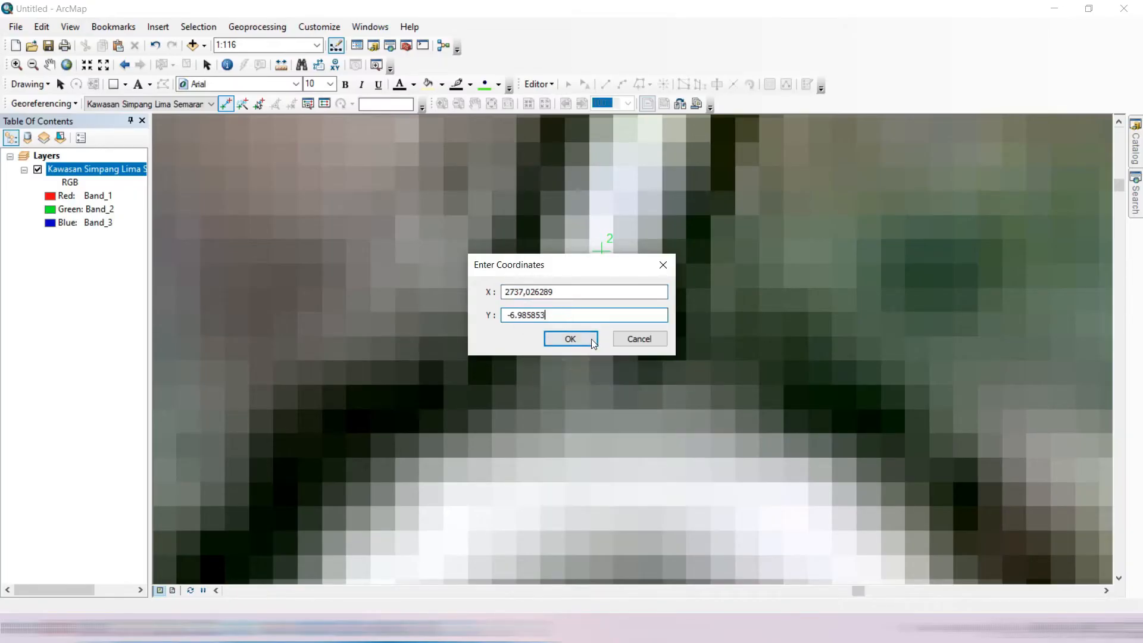
# In Google Earth Pro, copy the longitude of placemark 2
pyautogui.click(499, 627)
pyautogui.moveTo(340, 268); pyautogui.dragTo(245, 268)
pyautogui.rightClick(273, 268)
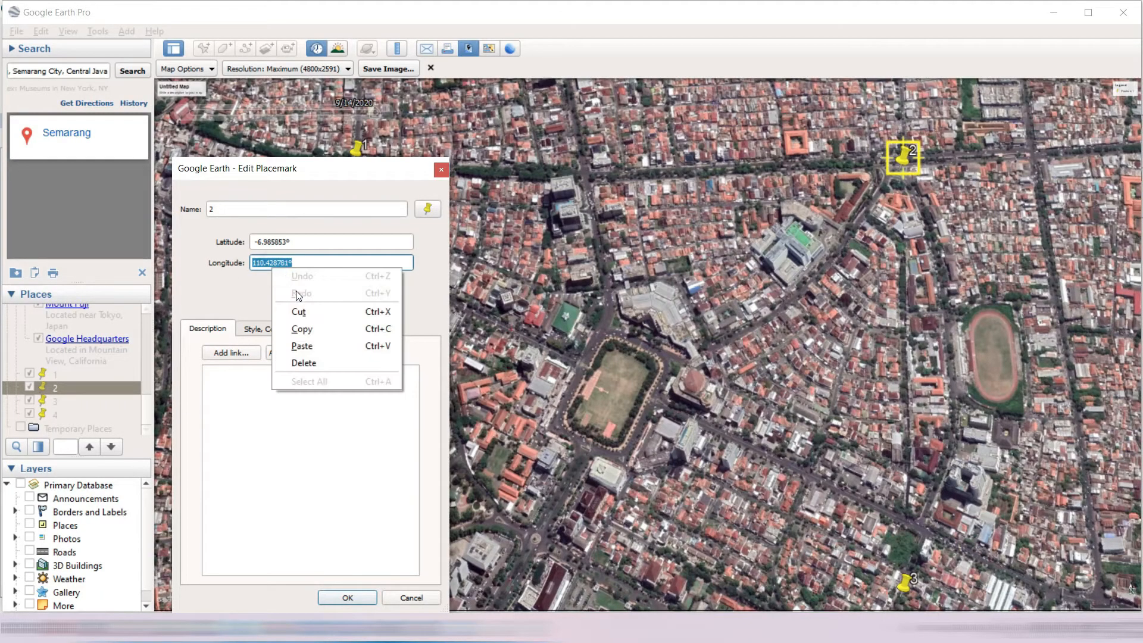
pyautogui.click(305, 330)
# In ArcMap, paste the longitude 110.428781 as control point 2's X coordinate and confirm the coordinates
pyautogui.hotkey('alt', 'Tab')
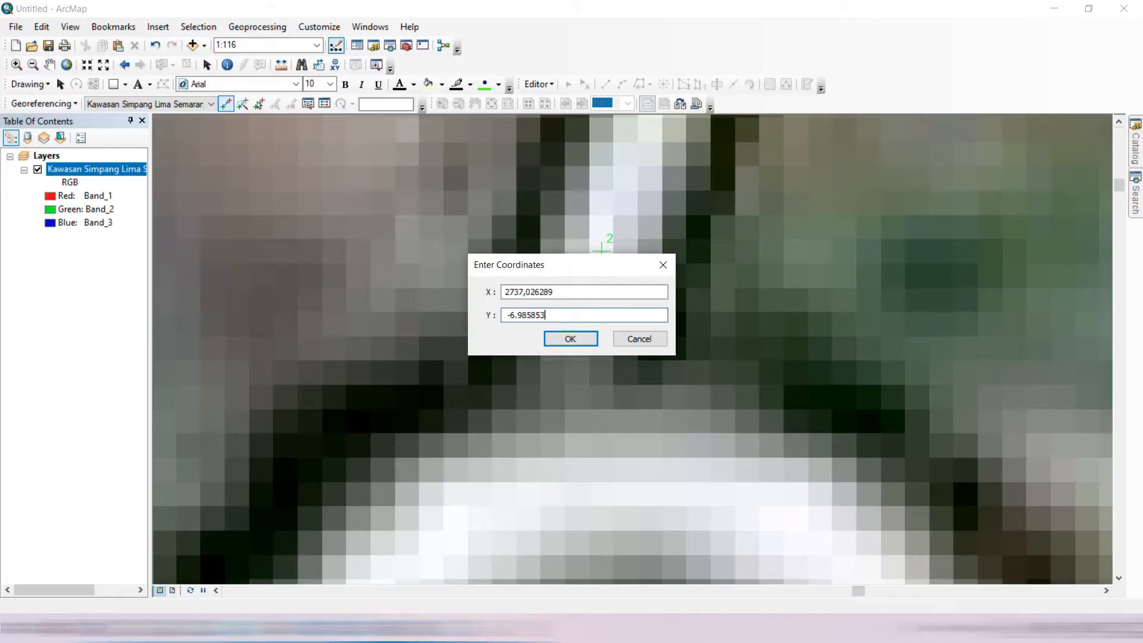
pyautogui.doubleClick(597, 291)
pyautogui.rightClick(525, 291)
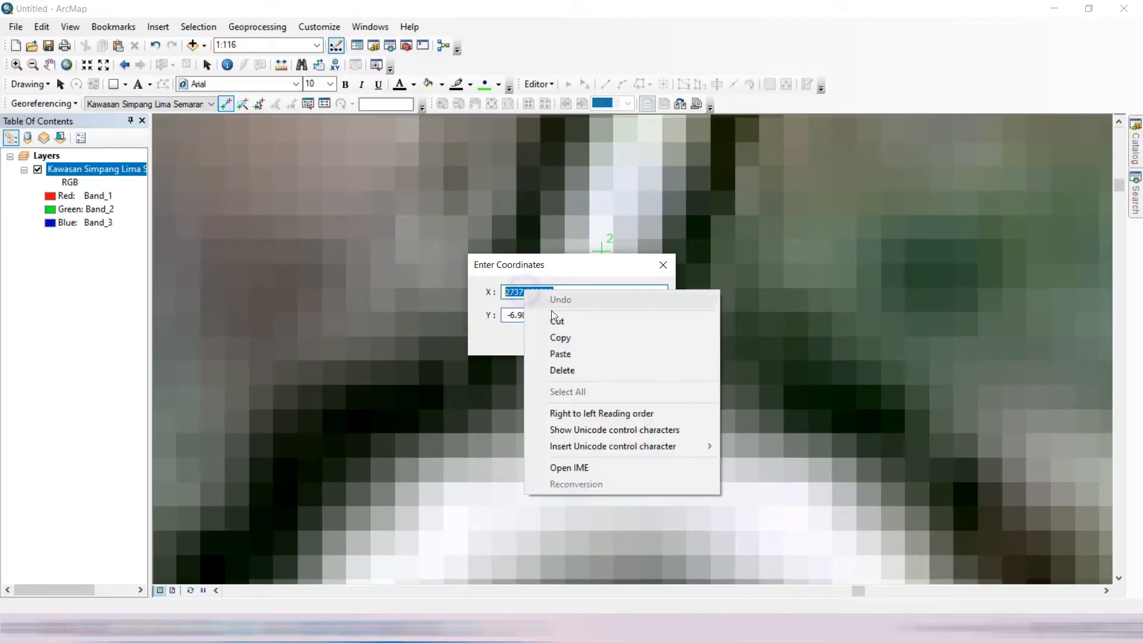
pyautogui.click(560, 353)
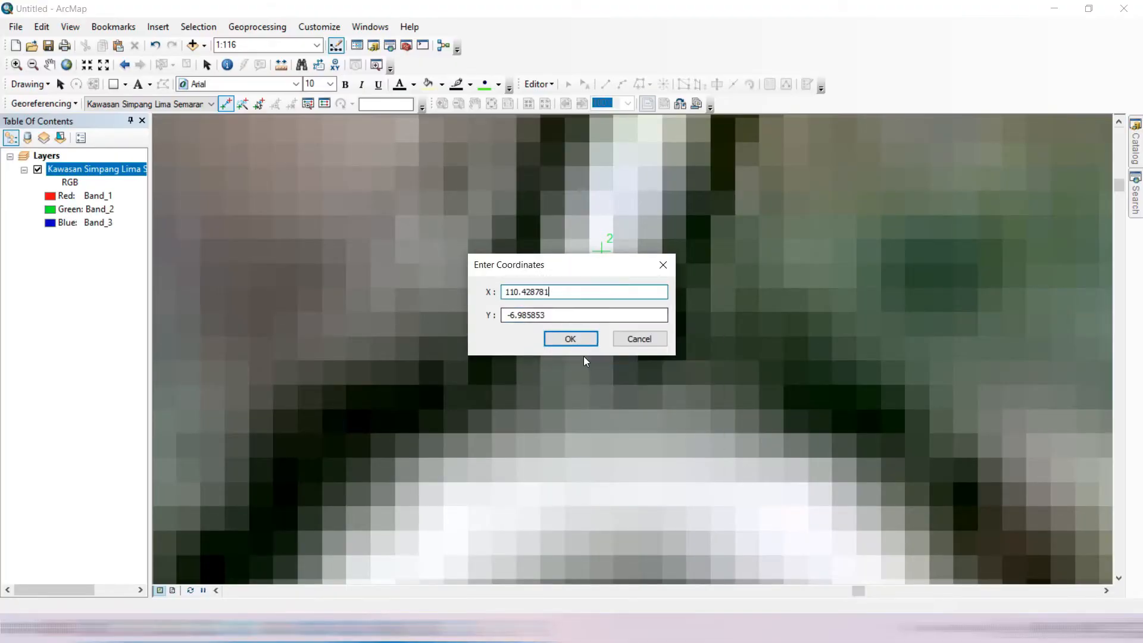
pyautogui.click(583, 341)
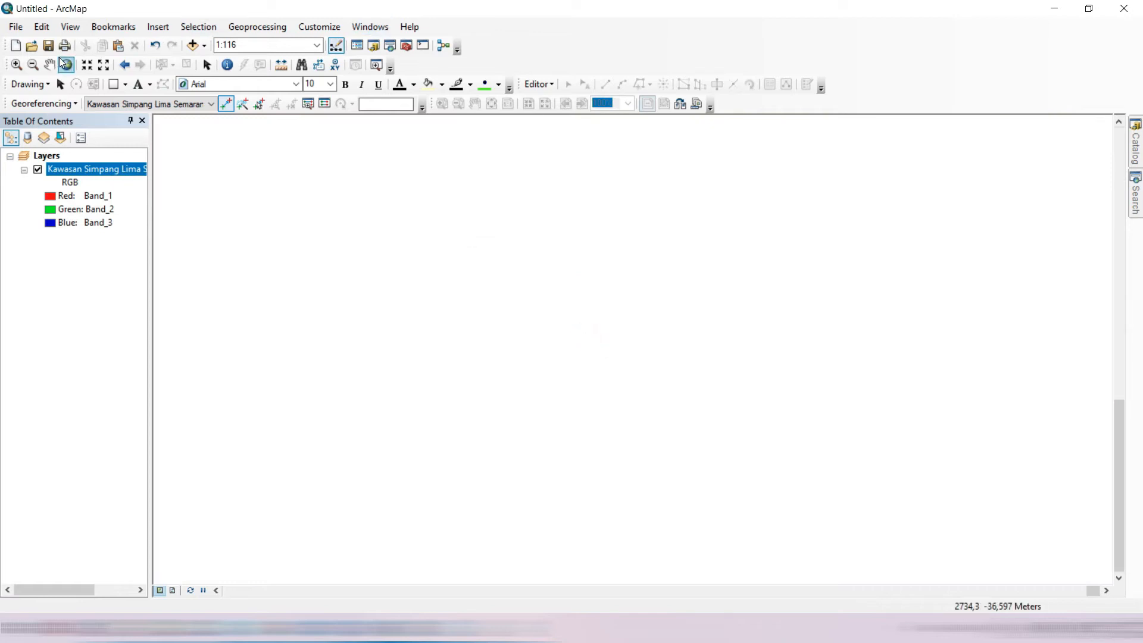
# Open the georeferencing link table, disable links 1 and 2, and close the table
pyautogui.click(66, 65)
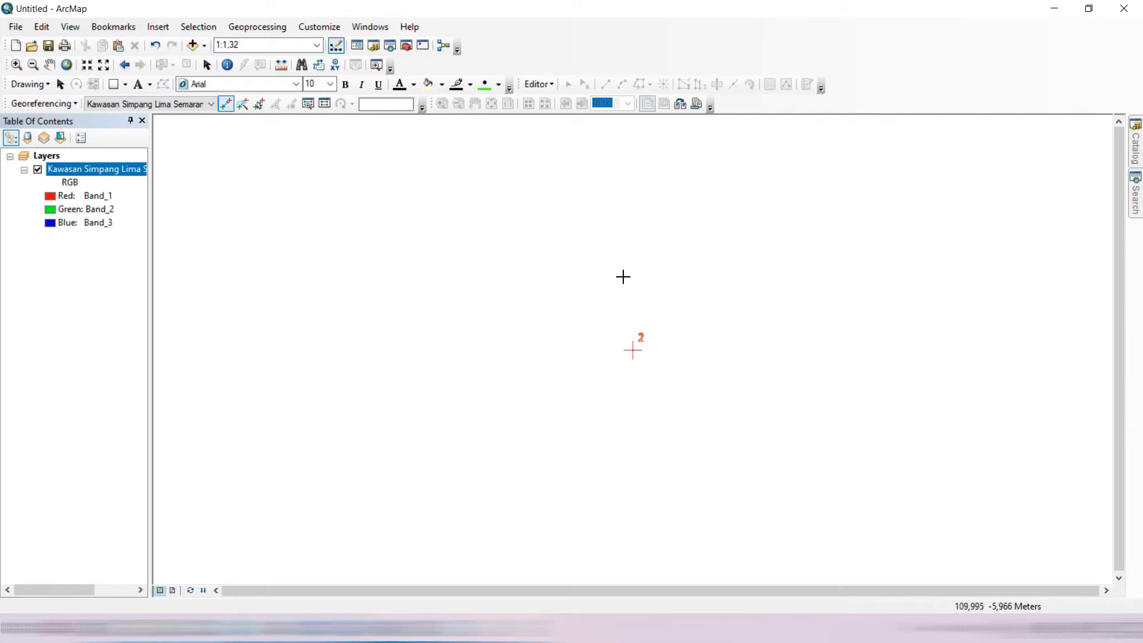
pyautogui.click(325, 105)
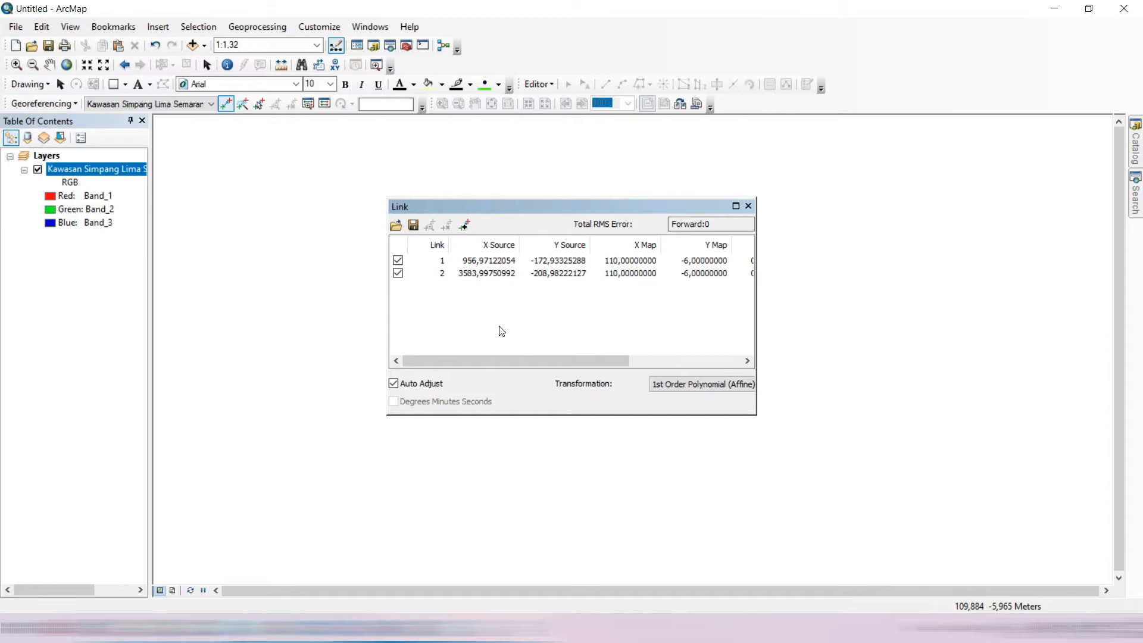
pyautogui.click(398, 260)
pyautogui.click(398, 273)
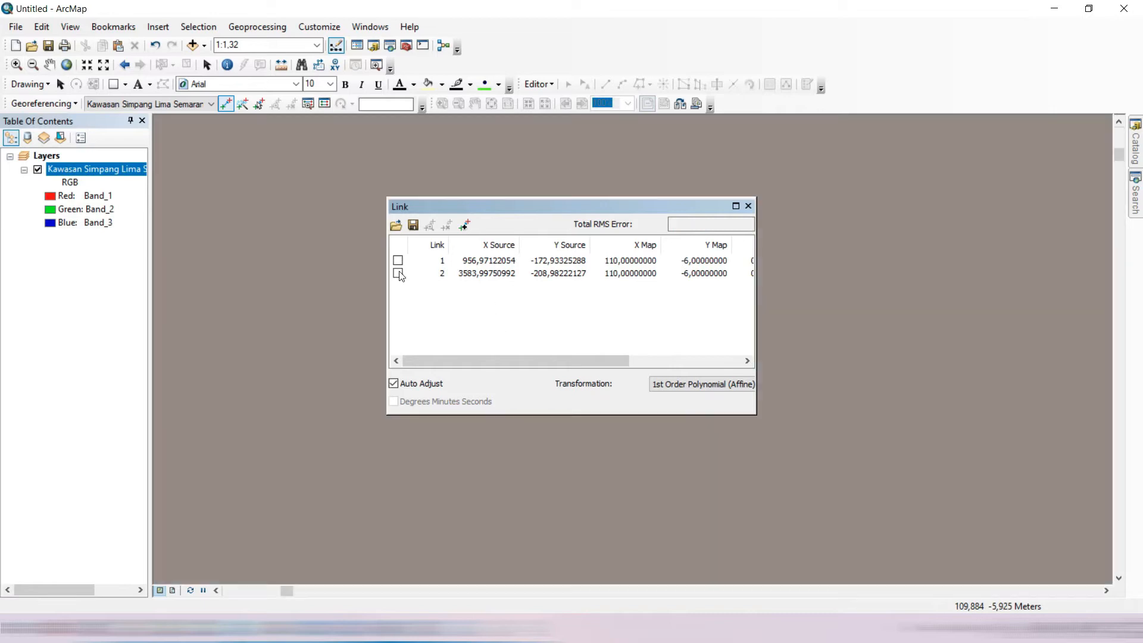
pyautogui.click(748, 206)
# Add a control point at the tip of pin 3 on the image and open its X and Y coordinate entry
pyautogui.click(68, 63)
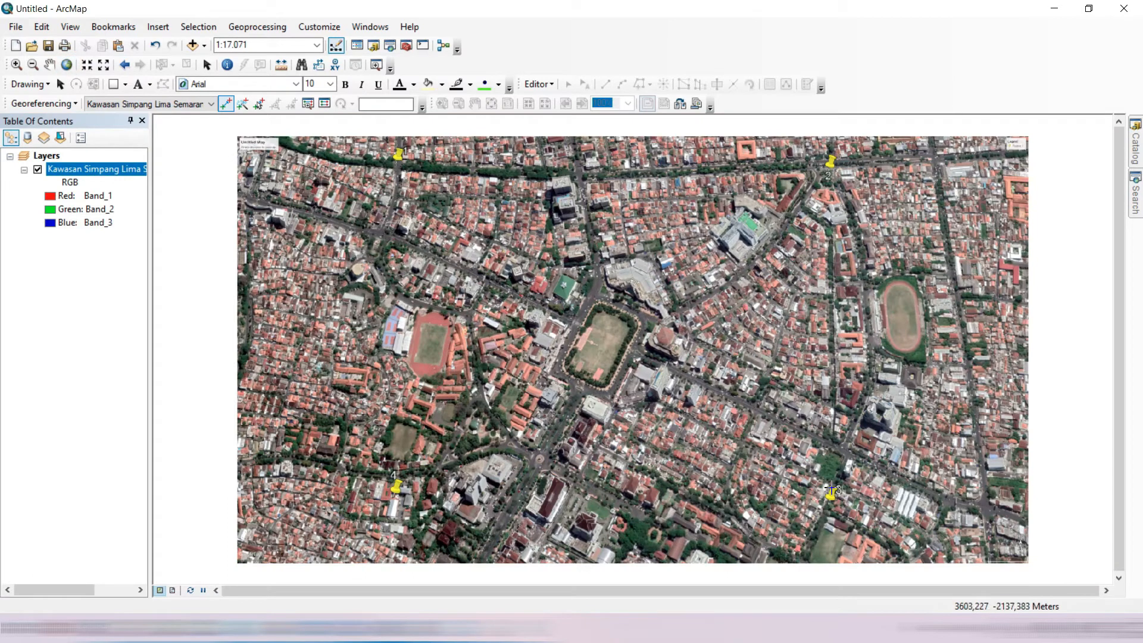
pyautogui.click(16, 64)
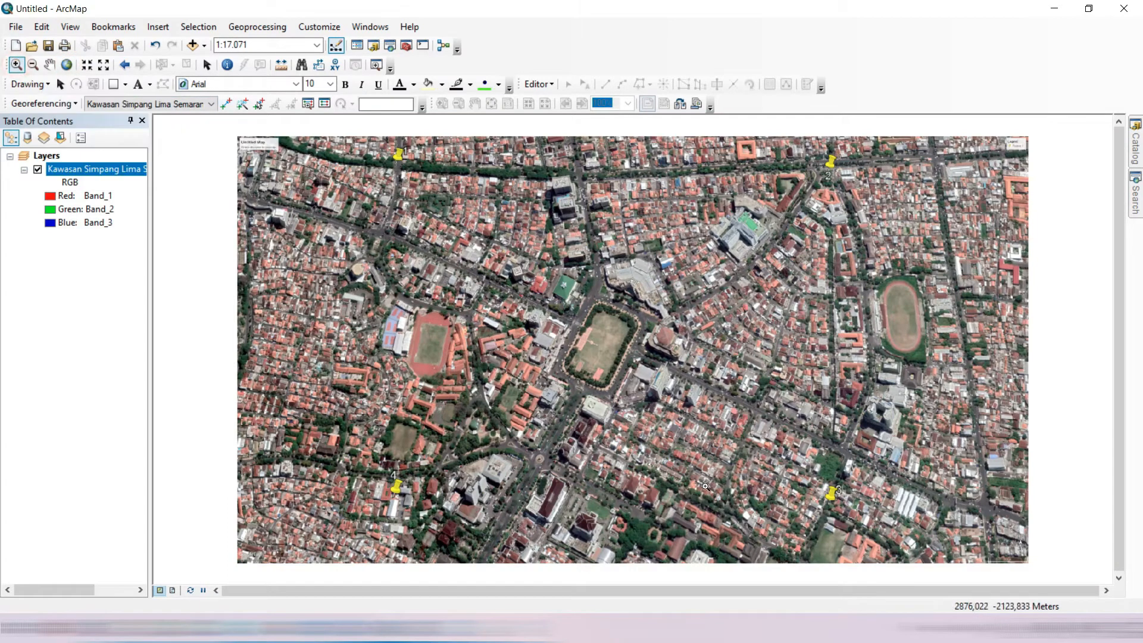
pyautogui.moveTo(814, 495); pyautogui.dragTo(873, 525)
pyautogui.moveTo(329, 200); pyautogui.dragTo(634, 504)
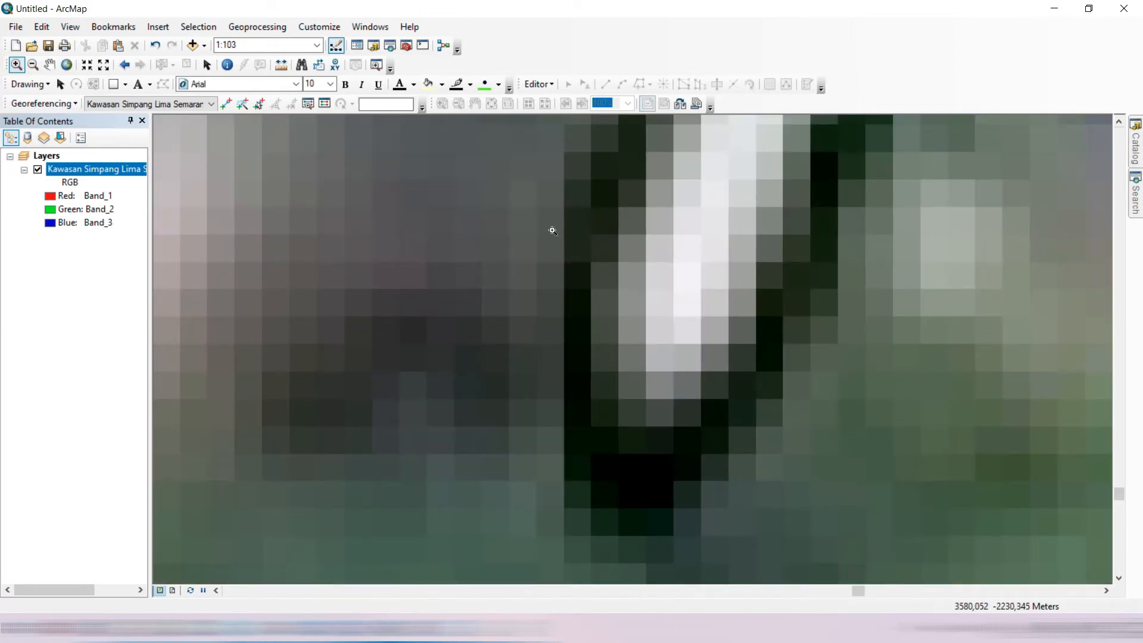
pyautogui.click(226, 104)
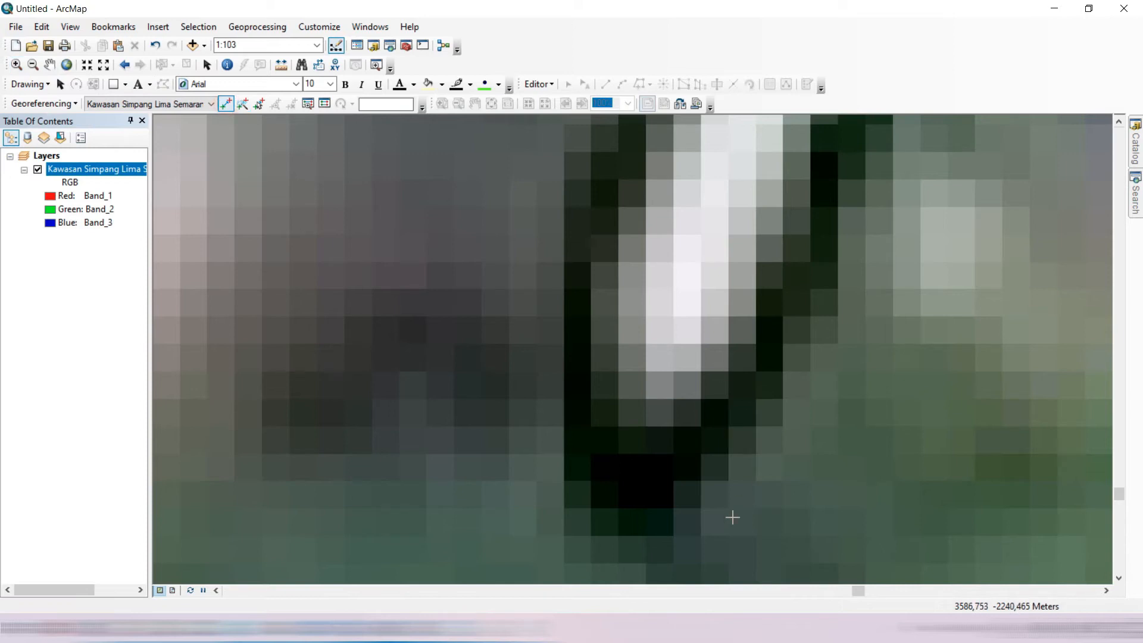
pyautogui.click(630, 464)
pyautogui.rightClick(629, 465)
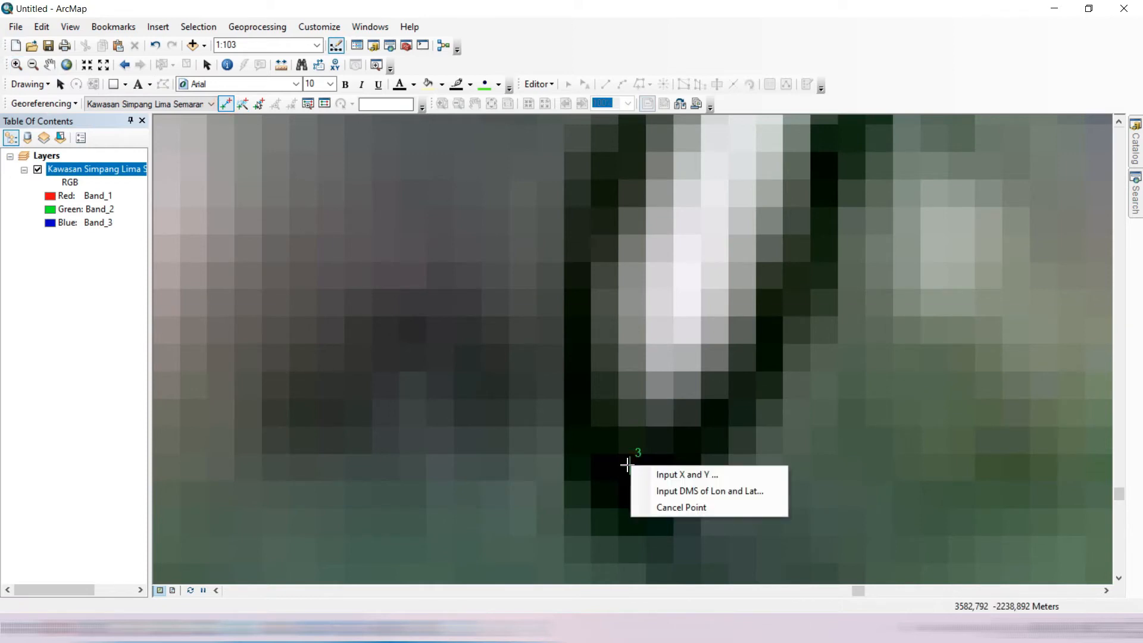
pyautogui.click(658, 472)
pyautogui.hotkey('ctrl', 'v')
# In Google Earth Pro, close placemark 2's properties and copy the latitude of placemark 3
pyautogui.hotkey('alt', 'Tab')
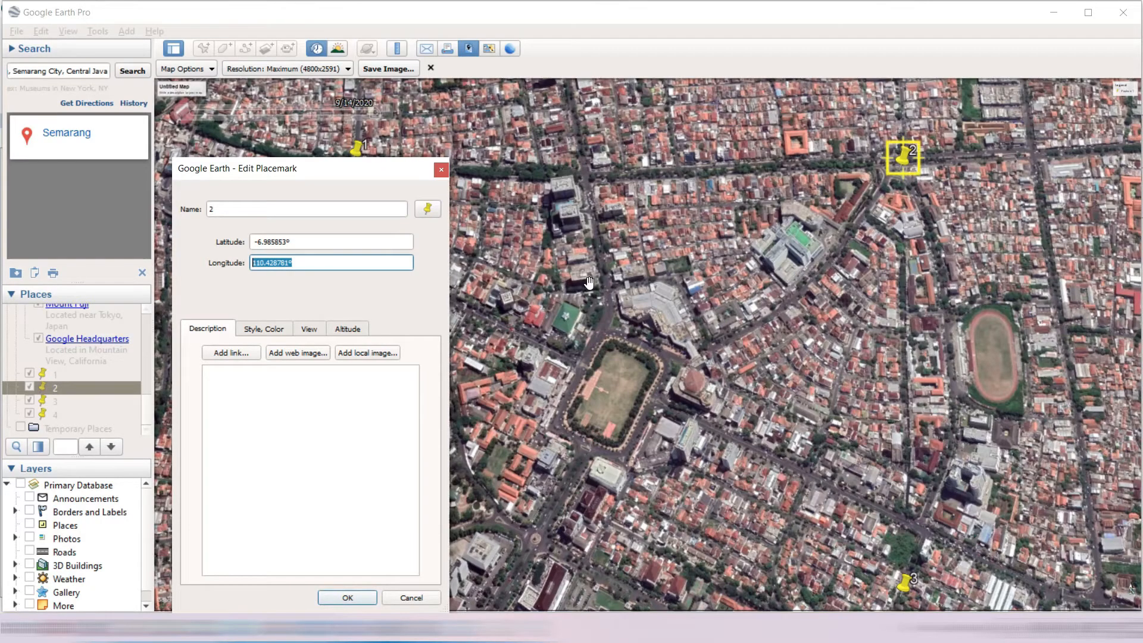
pyautogui.click(443, 172)
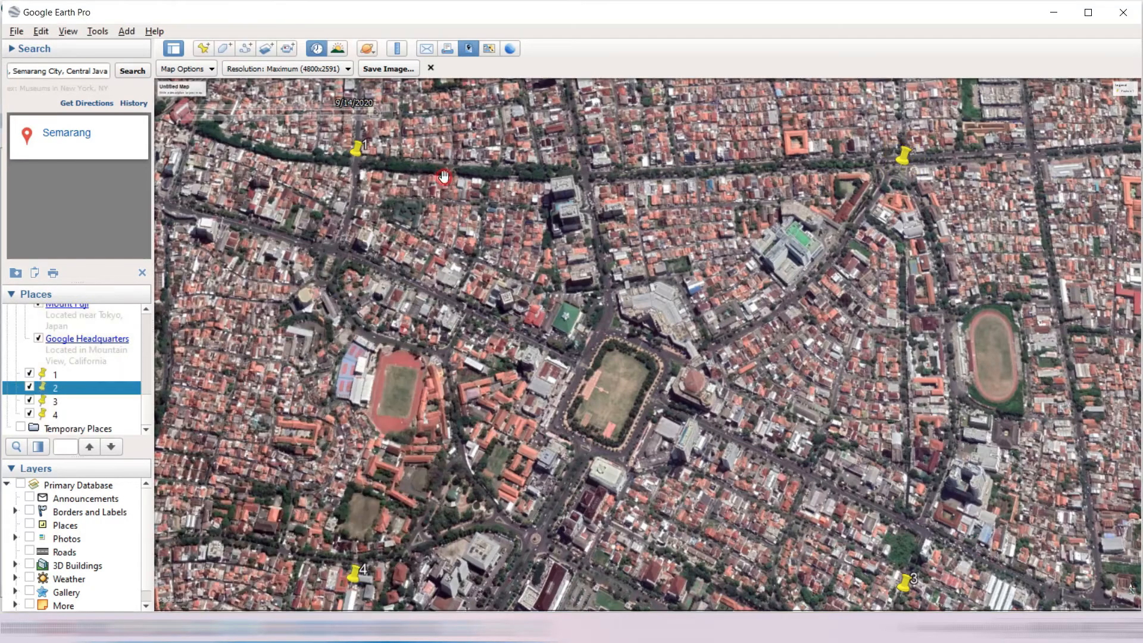
pyautogui.rightClick(909, 585)
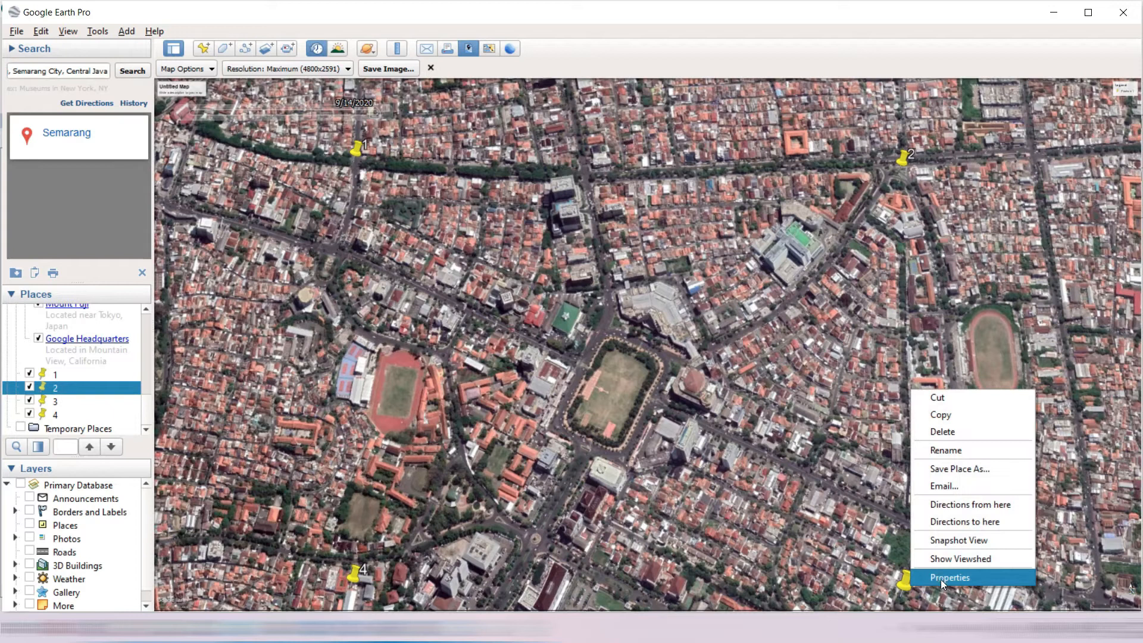
pyautogui.click(941, 578)
pyautogui.tripleClick(316, 242)
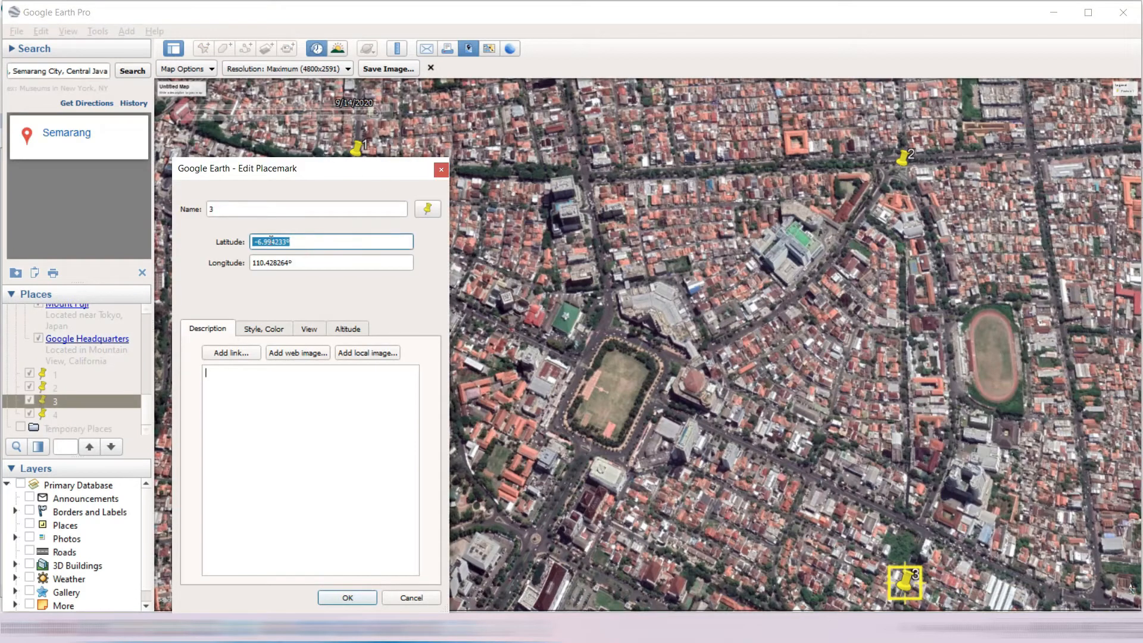
pyautogui.rightClick(270, 241)
pyautogui.click(307, 302)
# In ArcMap, paste the latitude -6.994233 as control point 3's Y coordinate, without the degree sign
pyautogui.hotkey('alt', 'Tab')
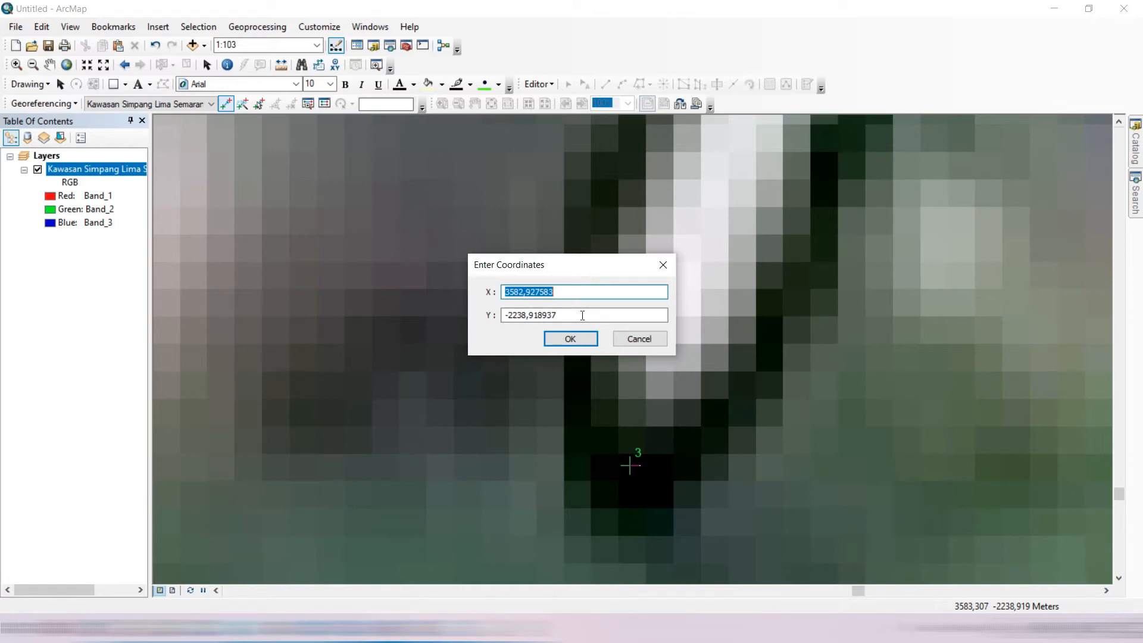
pyautogui.doubleClick(583, 316)
pyautogui.rightClick(527, 313)
pyautogui.click(564, 375)
pyautogui.press('BackSpace')
# In Google Earth Pro, copy the longitude of placemark 3
pyautogui.hotkey('alt', 'Tab')
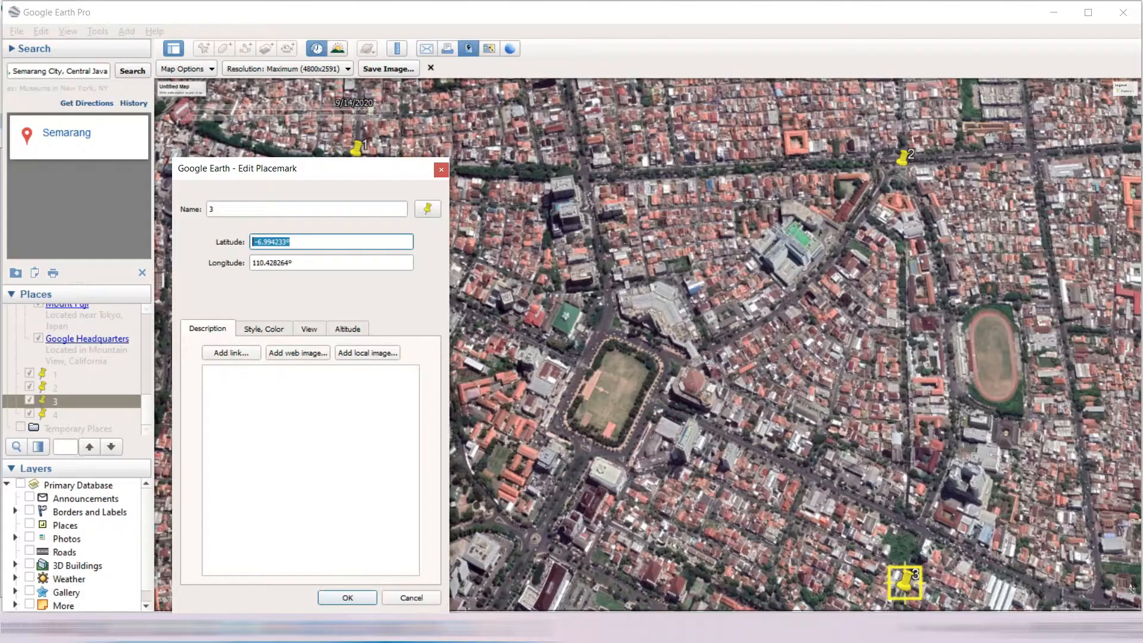
pyautogui.click(314, 262)
pyautogui.doubleClick(314, 262)
pyautogui.rightClick(288, 266)
pyautogui.click(321, 331)
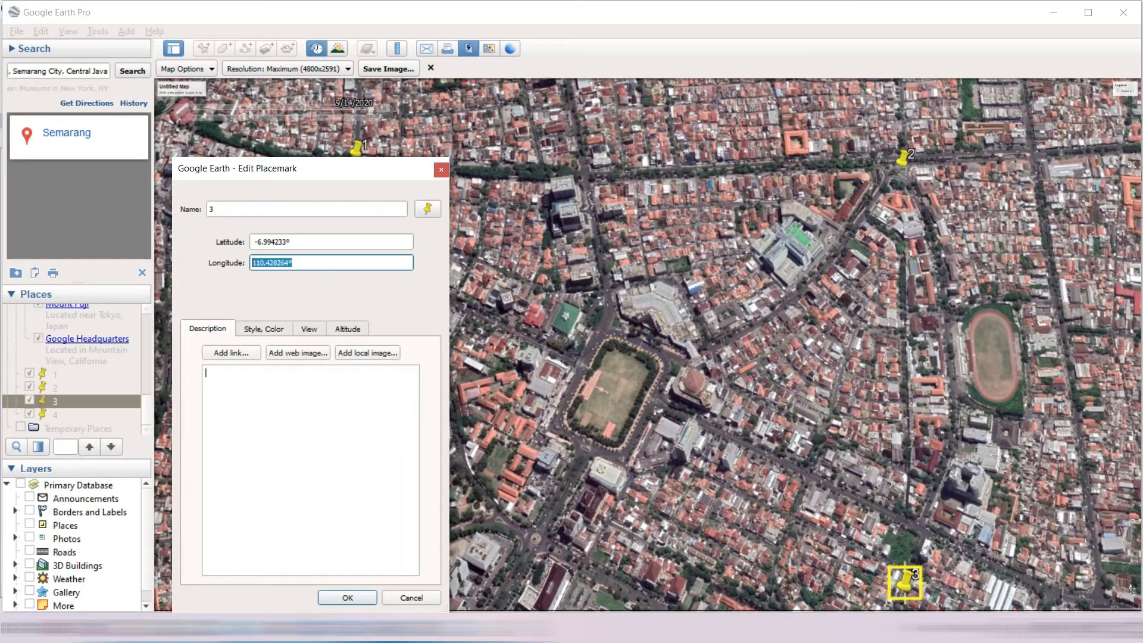
# In ArcMap, paste the longitude 110.428264 as control point 3's X coordinate and confirm the coordinates
pyautogui.hotkey('alt', 'Tab')
pyautogui.doubleClick(589, 292)
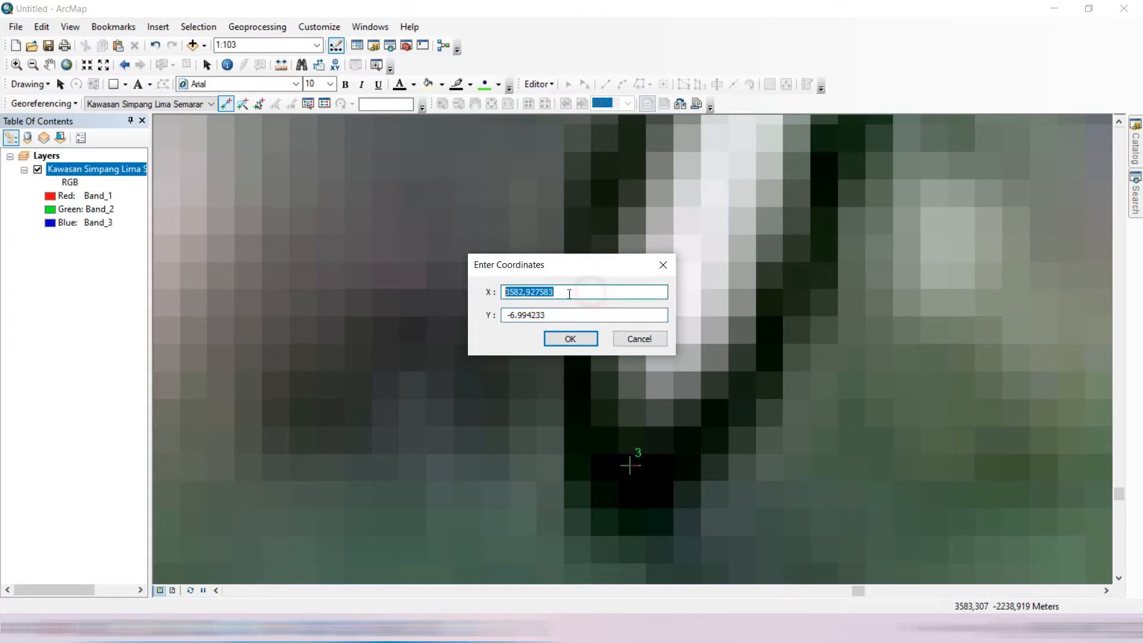
pyautogui.hotkey('ctrl', 'v')
pyautogui.press('Return')
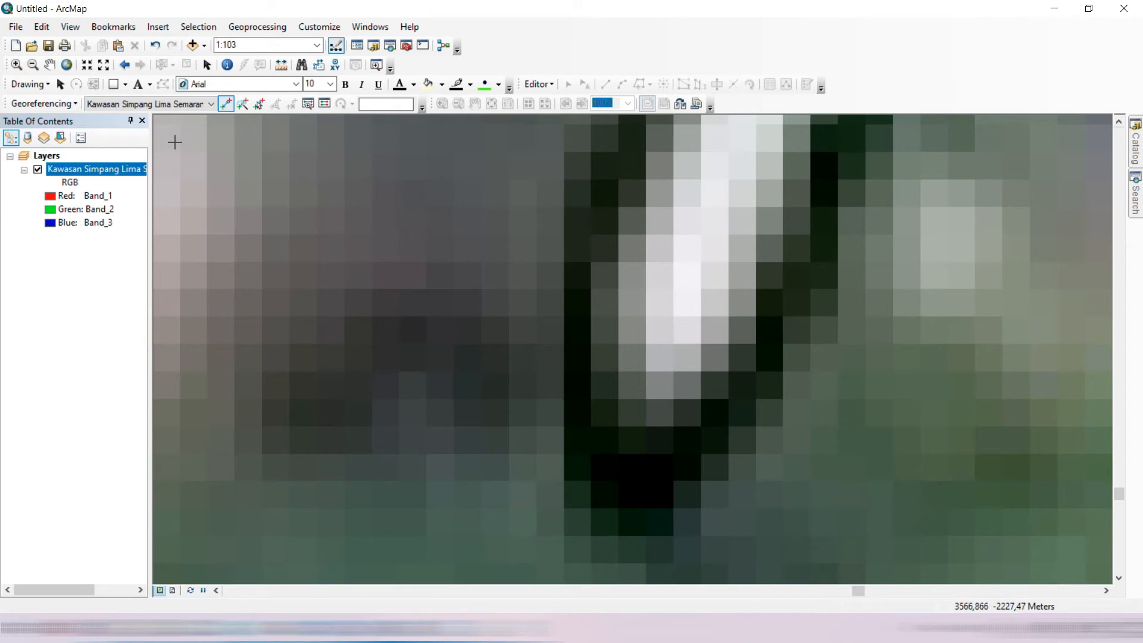
# Add a control point at the tip of pin 4 on the image and open its X and Y coordinate entry
pyautogui.click(66, 64)
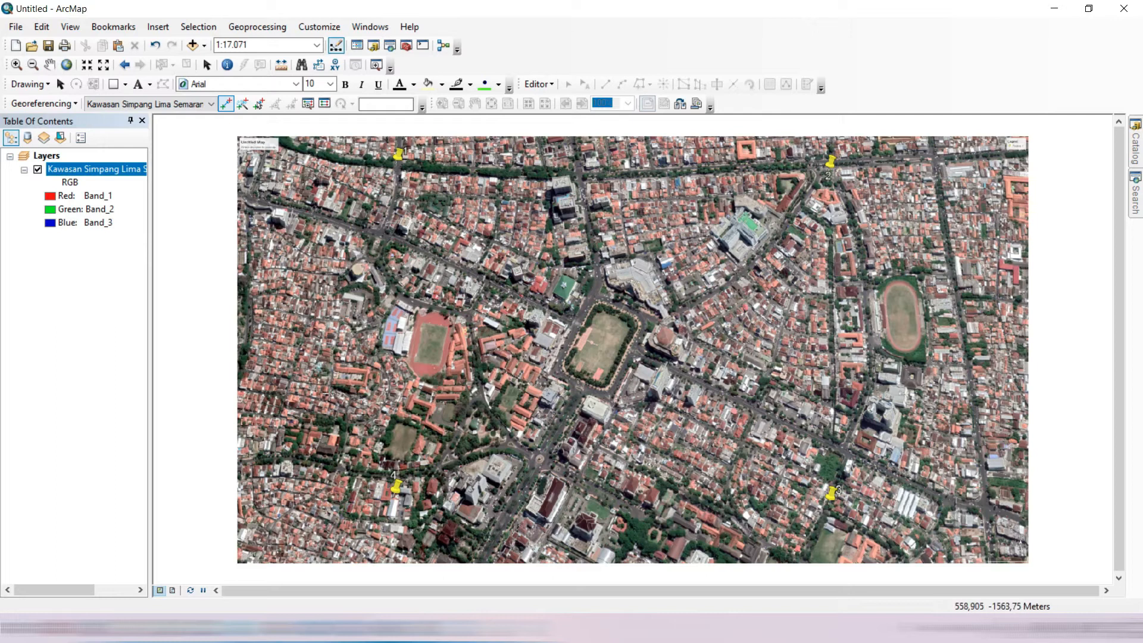
pyautogui.click(16, 64)
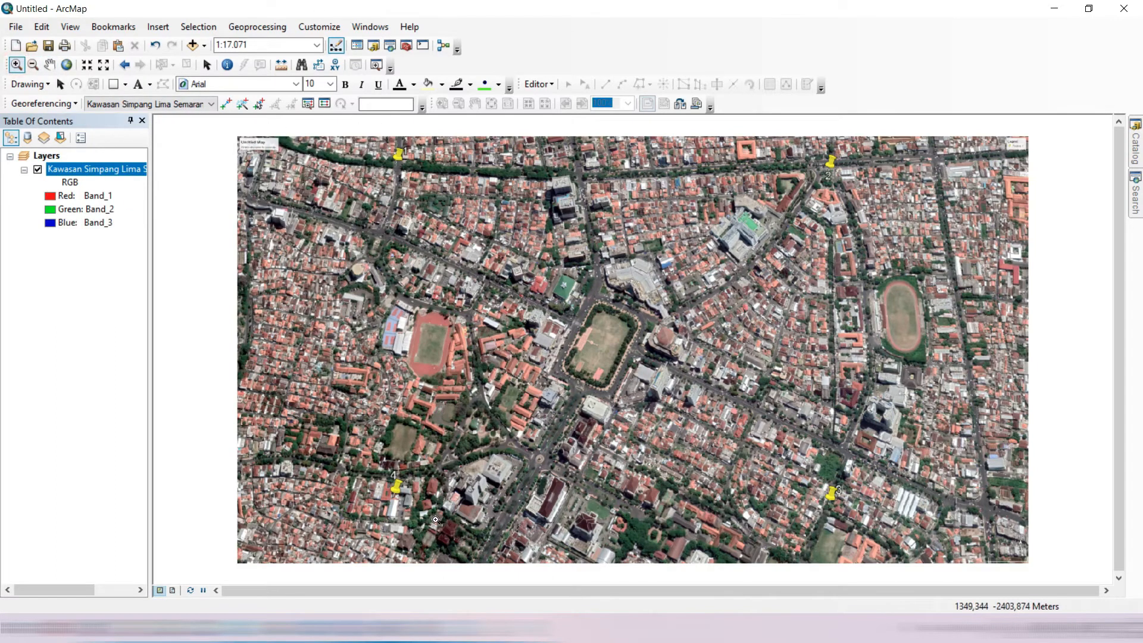
pyautogui.click(407, 507)
pyautogui.click(407, 506)
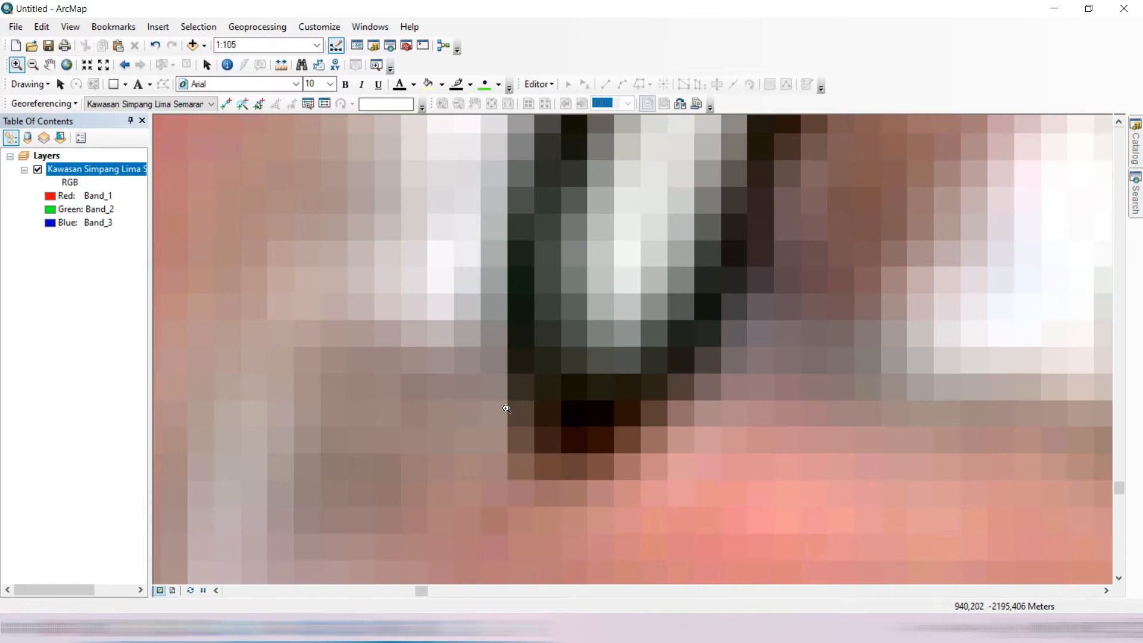
pyautogui.click(587, 300)
pyautogui.click(226, 105)
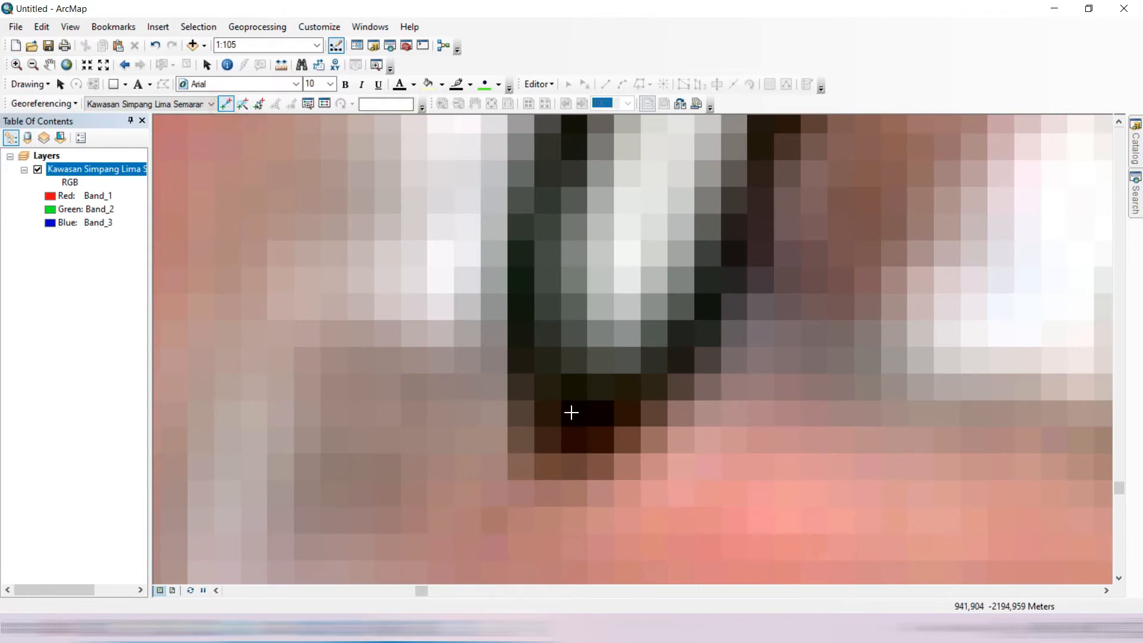
pyautogui.click(573, 413)
pyautogui.rightClick(572, 414)
pyautogui.click(613, 421)
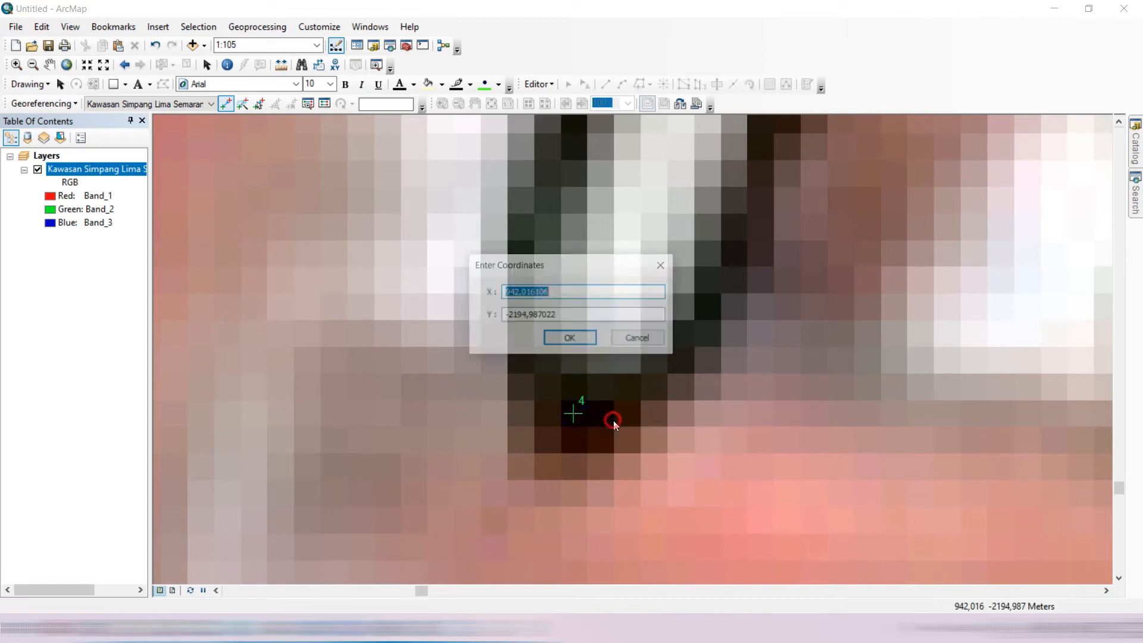
# In Google Earth Pro, close placemark 3's properties and copy the latitude of placemark 4
pyautogui.hotkey('alt', 'Tab')
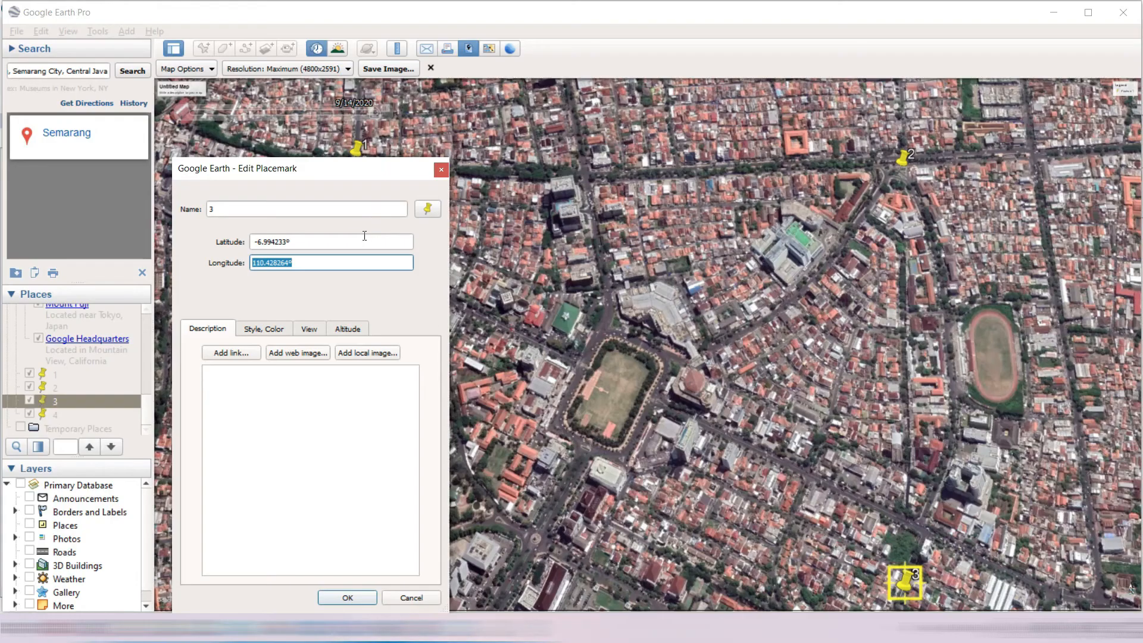
pyautogui.click(347, 597)
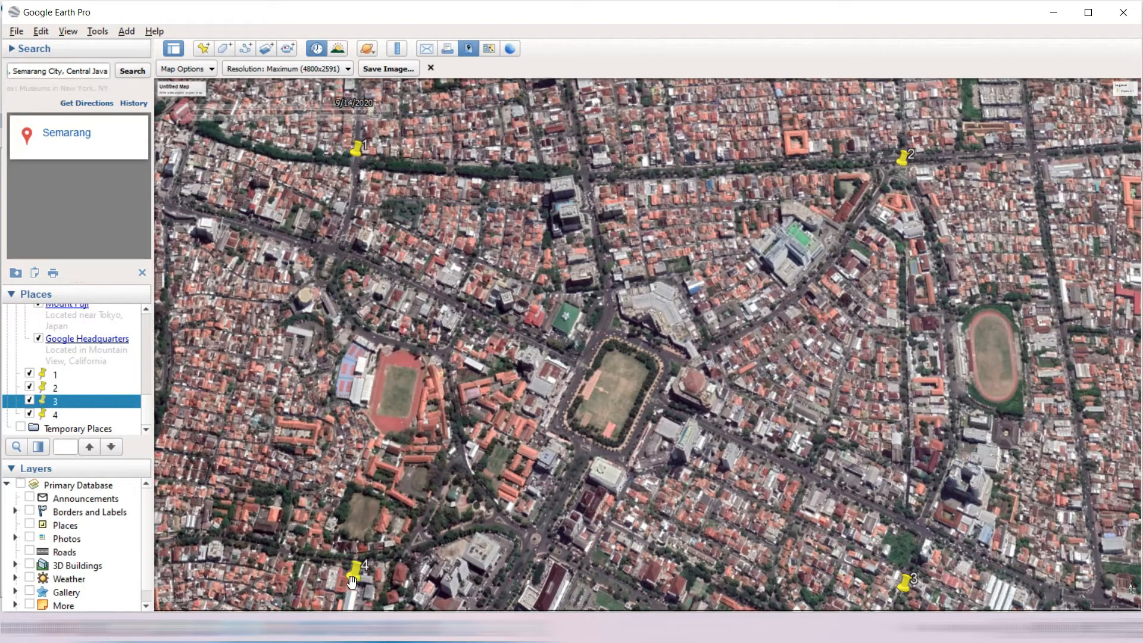
pyautogui.rightClick(352, 582)
pyautogui.click(393, 574)
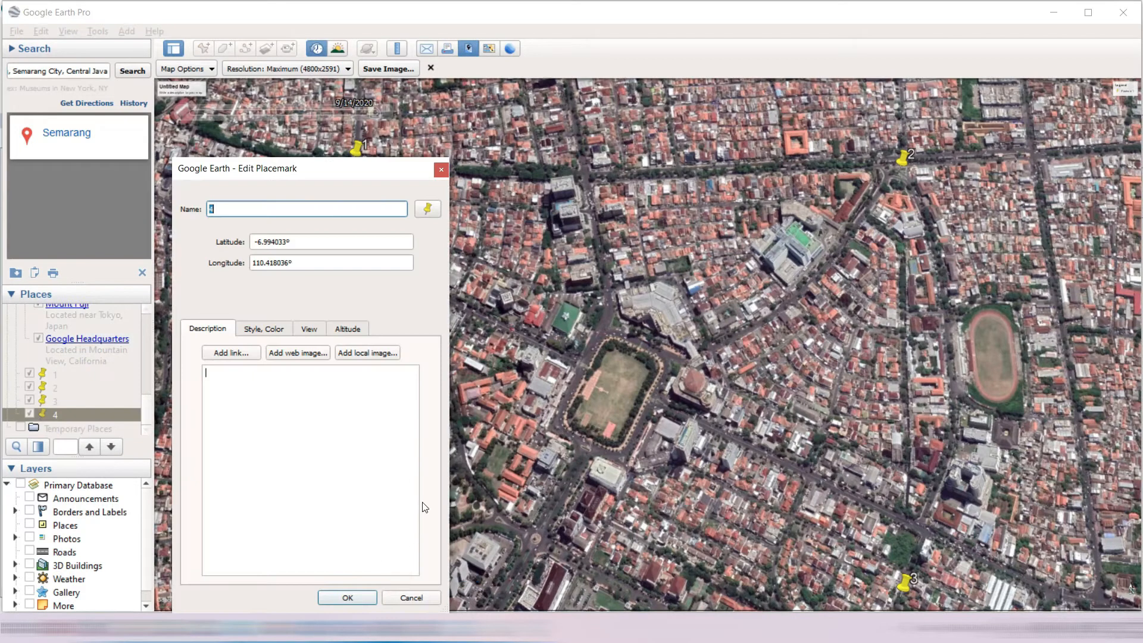
pyautogui.moveTo(333, 245); pyautogui.dragTo(222, 236)
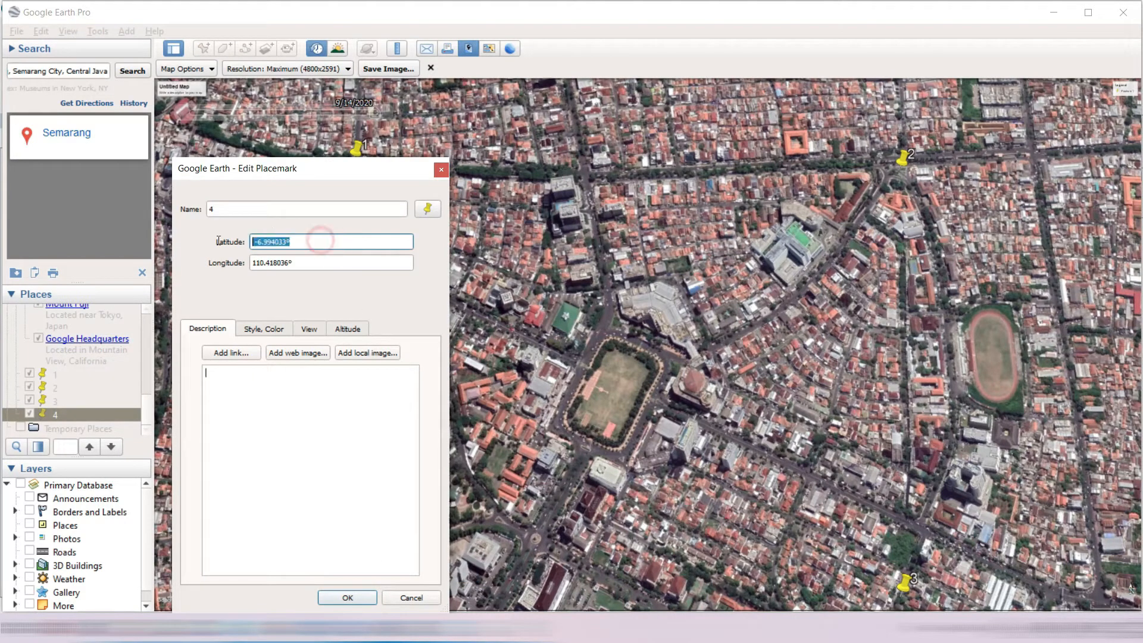
pyautogui.rightClick(274, 242)
pyautogui.click(312, 308)
# In ArcMap, paste the latitude -6.994033 as control point 4's Y coordinate
pyautogui.hotkey('alt', 'Tab')
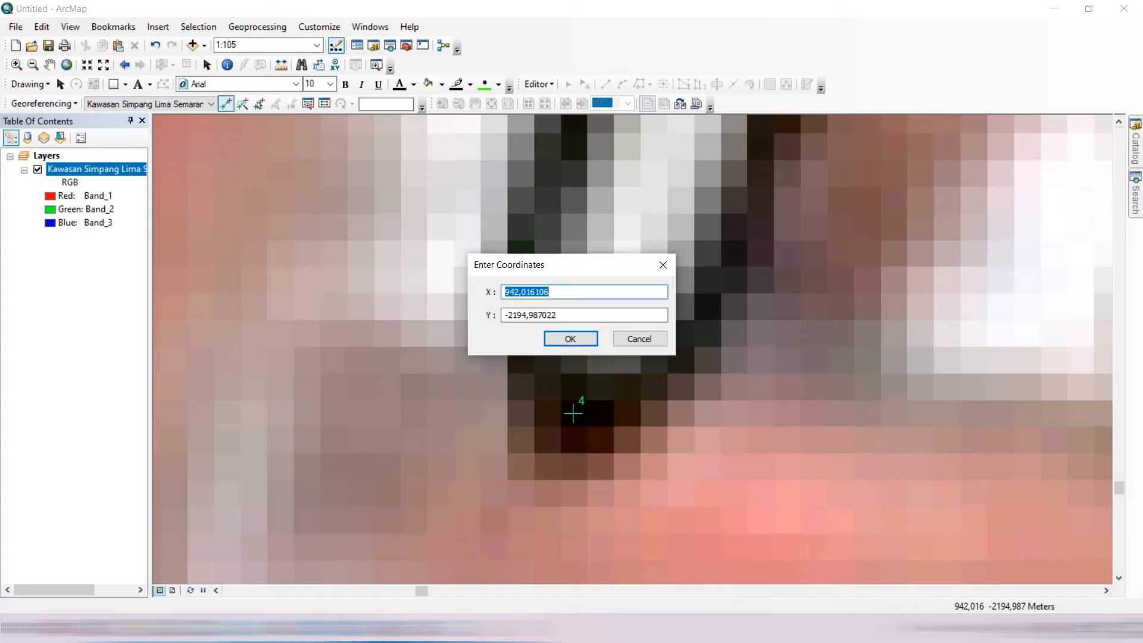
pyautogui.click(550, 318)
pyautogui.doubleClick(538, 315)
pyautogui.rightClick(538, 316)
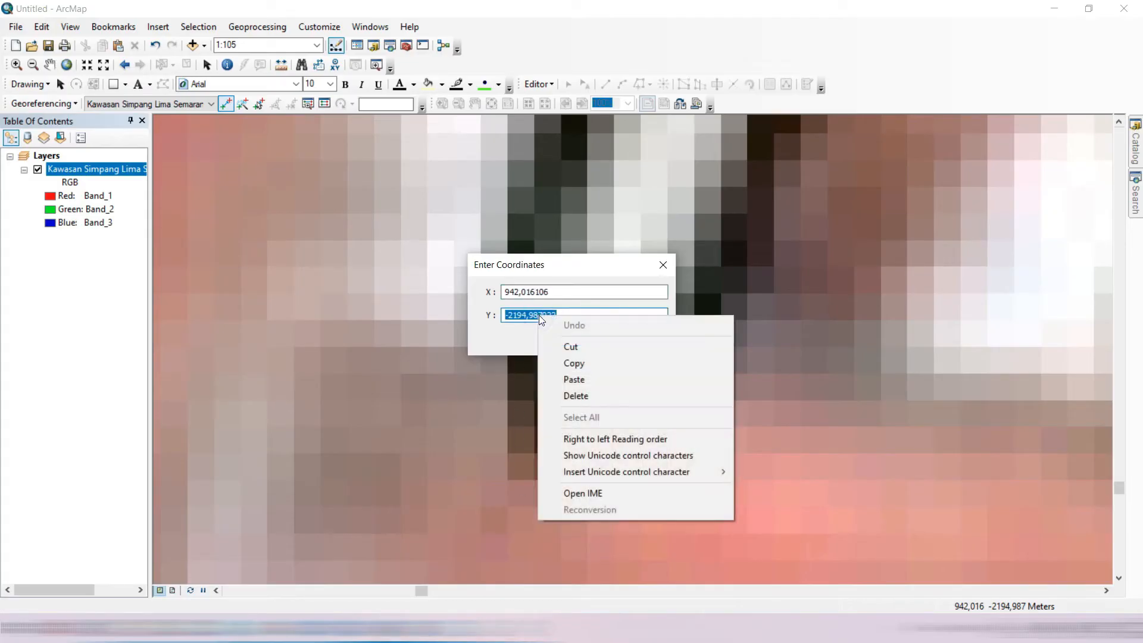
pyautogui.click(574, 379)
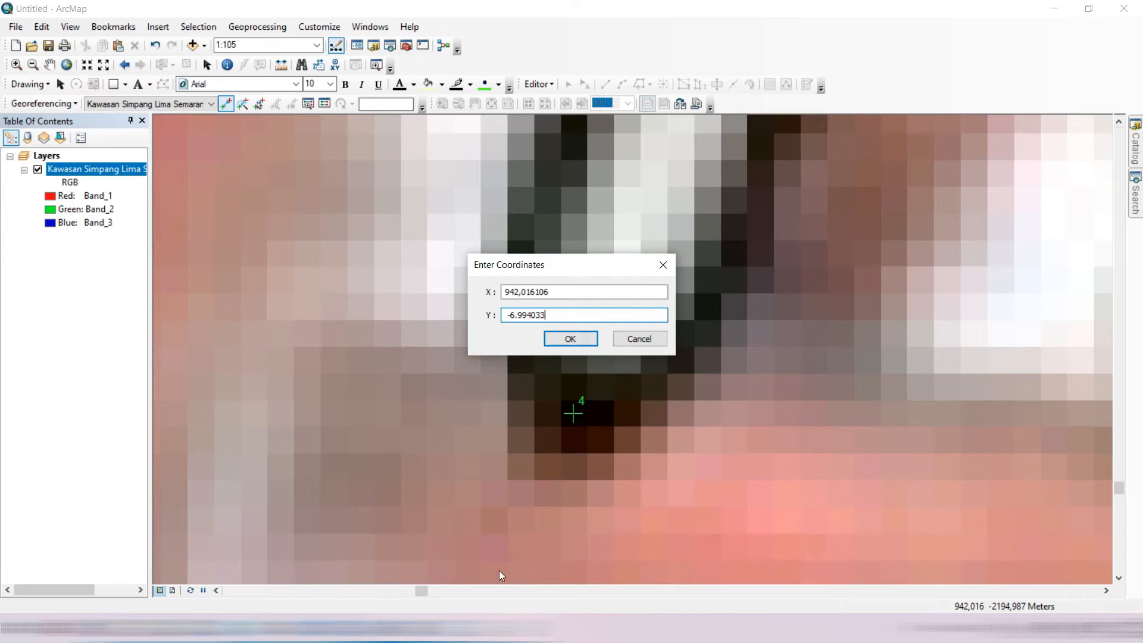
# In Google Earth Pro, copy the longitude of placemark 4
pyautogui.hotkey('alt', 'Tab')
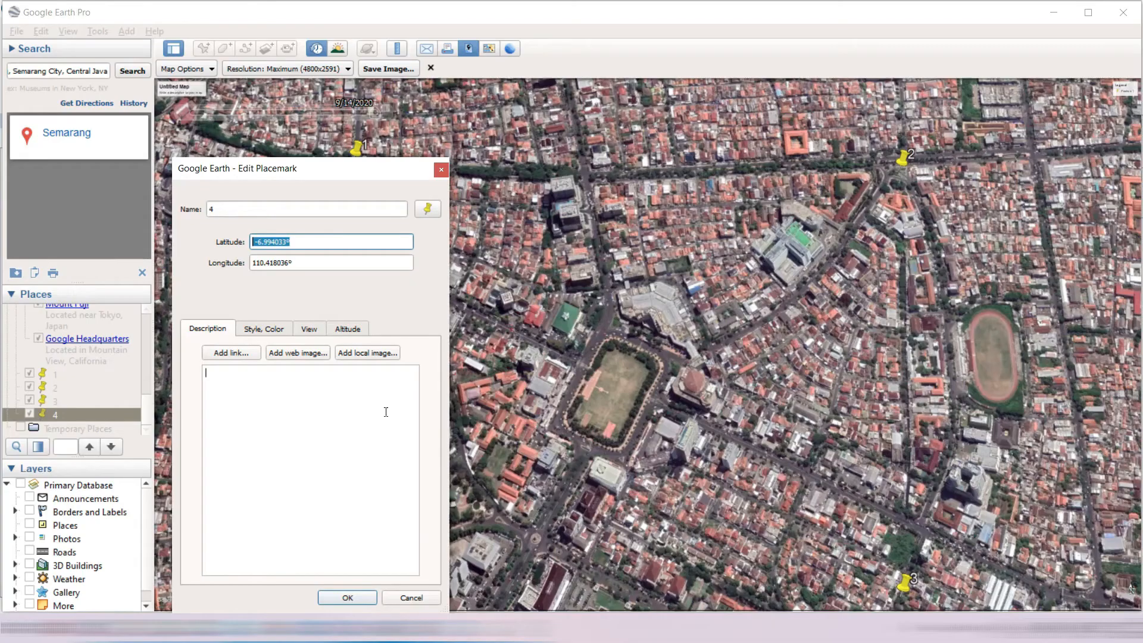
pyautogui.doubleClick(312, 263)
pyautogui.rightClick(259, 262)
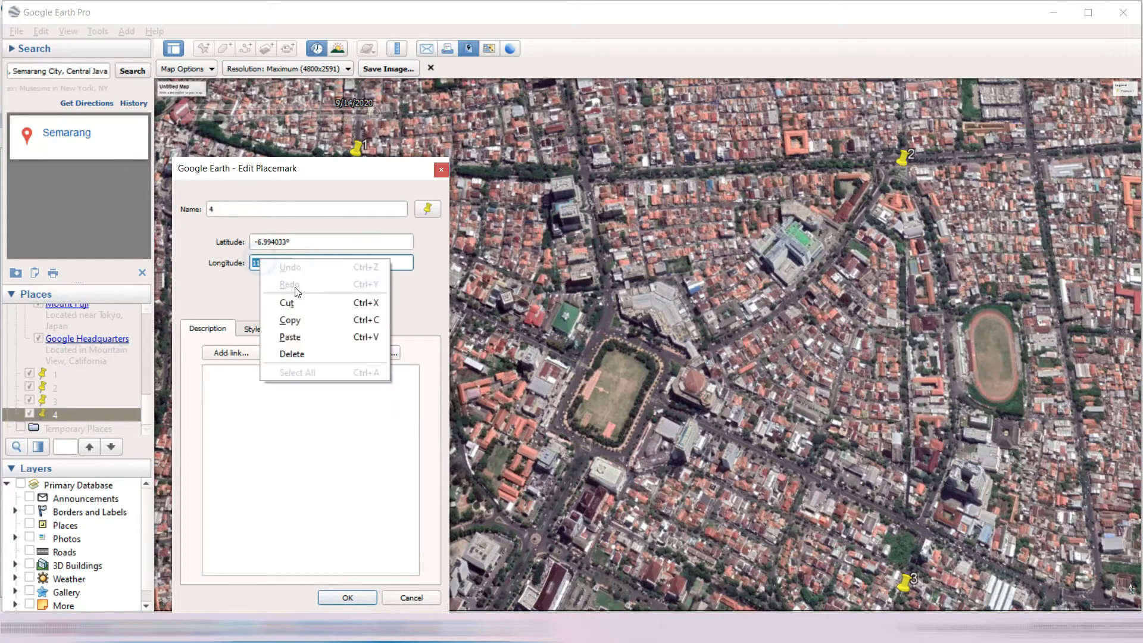
pyautogui.click(300, 319)
# In ArcMap, paste the longitude 110.418036 as control point 4's X coordinate and confirm the coordinates
pyautogui.hotkey('alt', 'Tab')
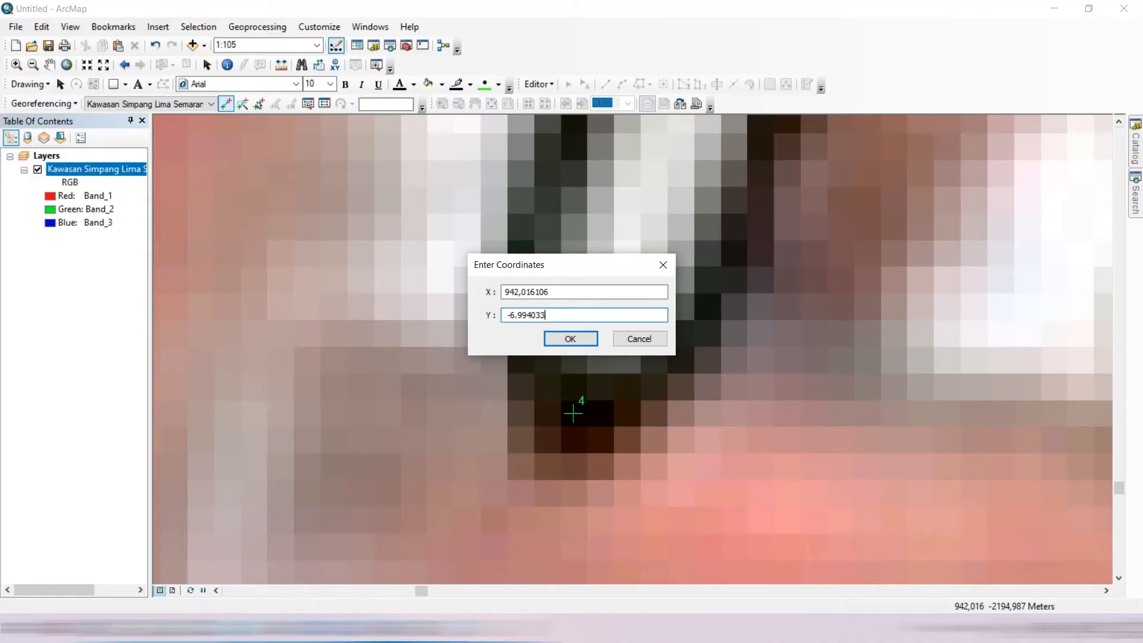
pyautogui.doubleClick(573, 292)
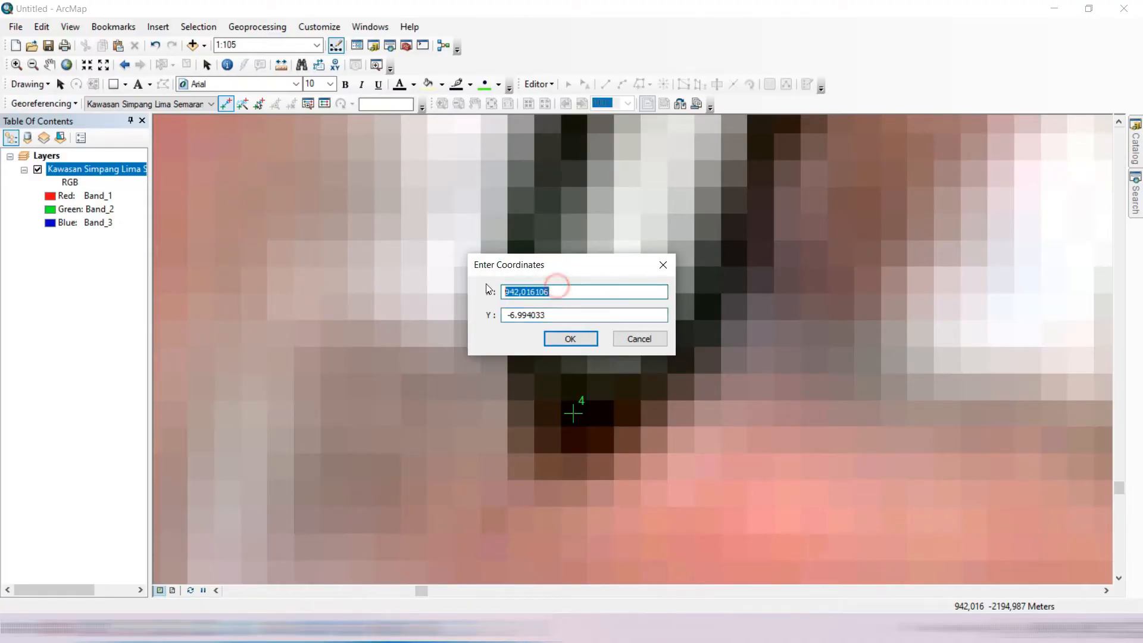
pyautogui.rightClick(524, 290)
pyautogui.click(557, 352)
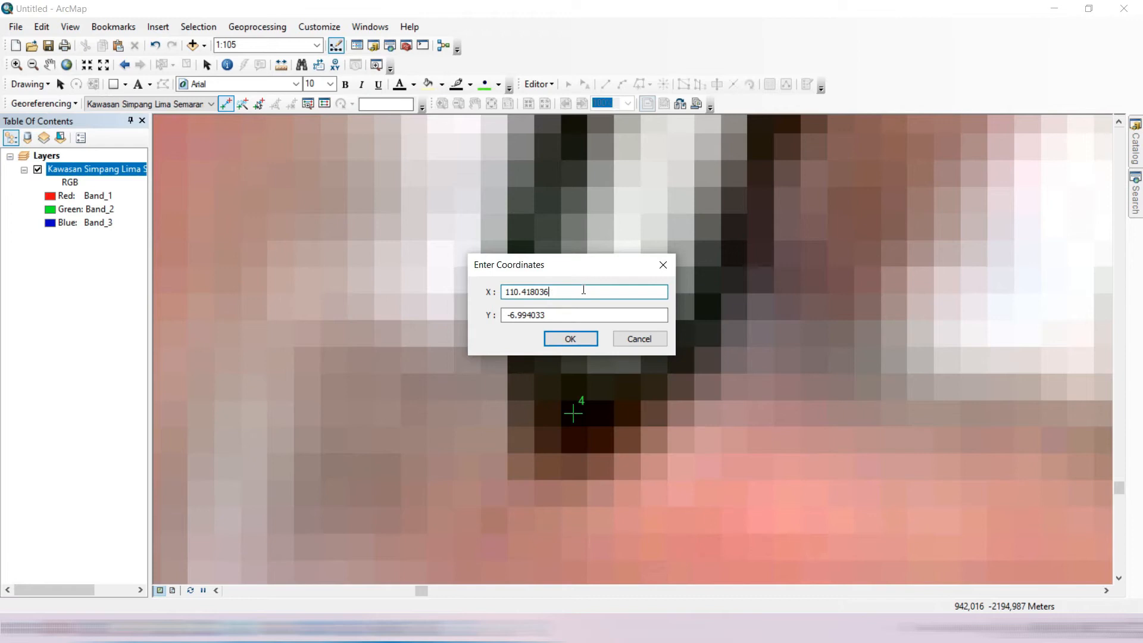
pyautogui.click(571, 339)
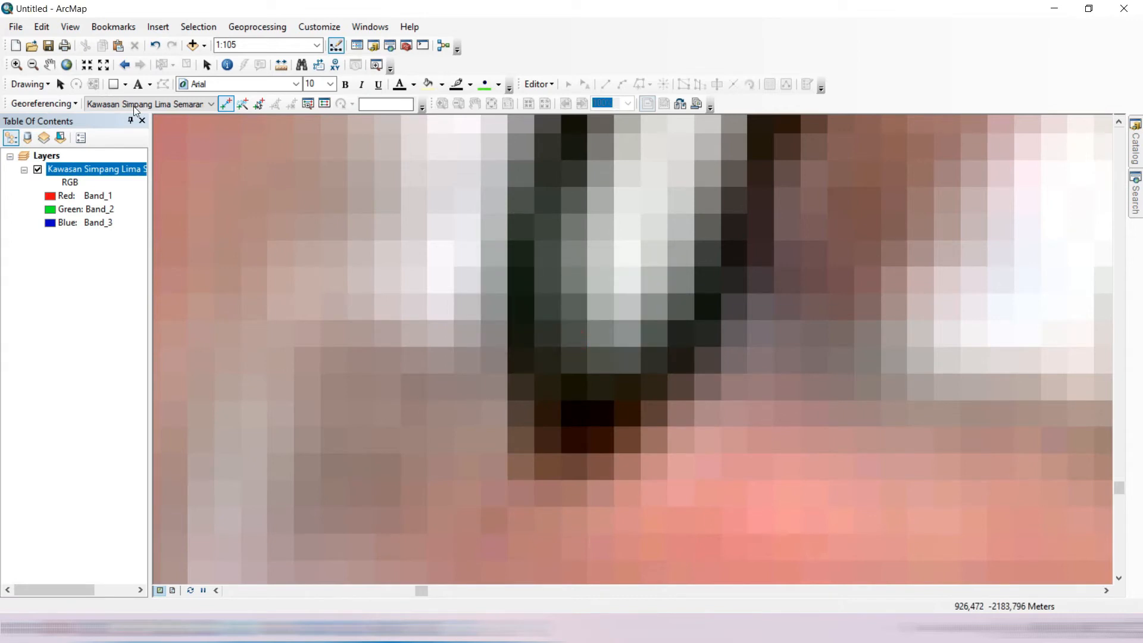
# Add the image Kawasan Simpang Lima Semarang 2015.jpg to the map and accept its missing spatial reference
pyautogui.click(67, 64)
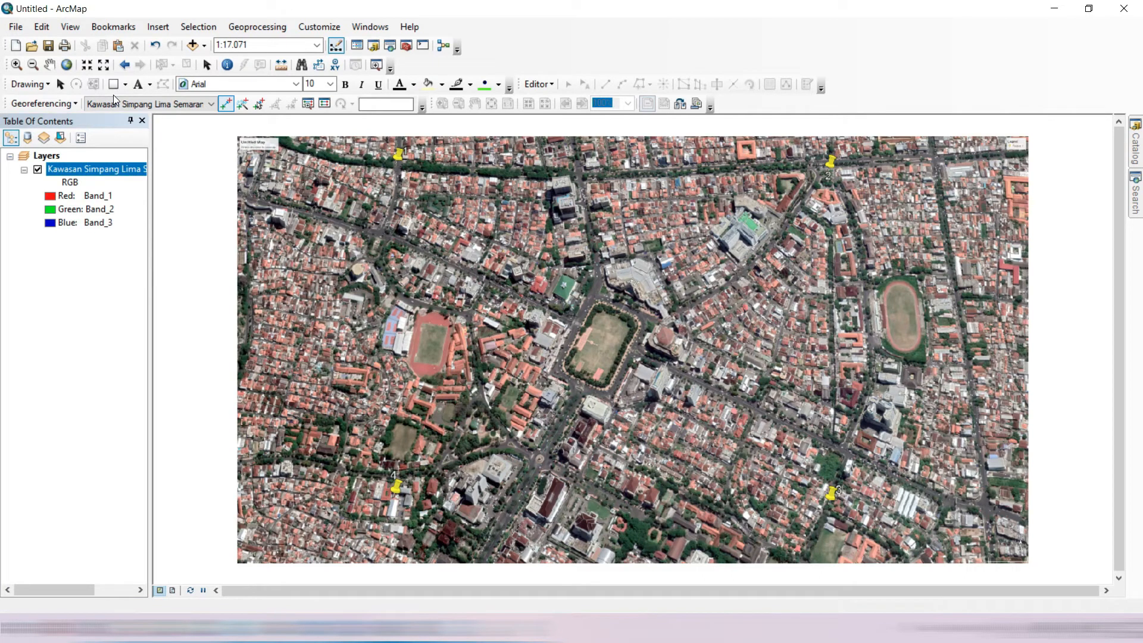
pyautogui.click(194, 46)
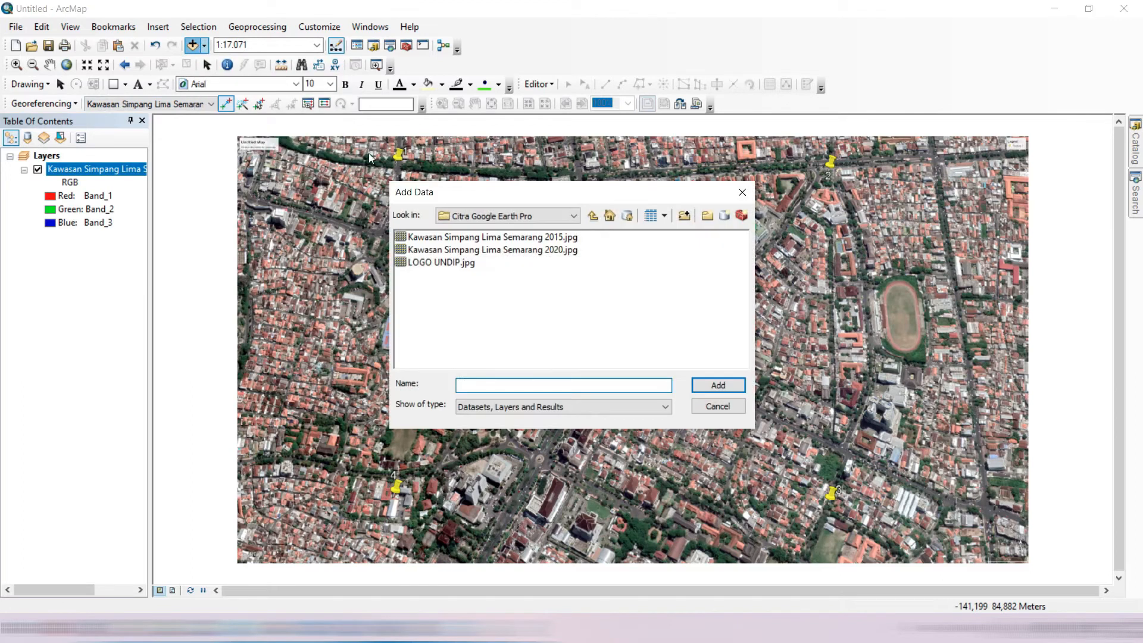
pyautogui.click(503, 238)
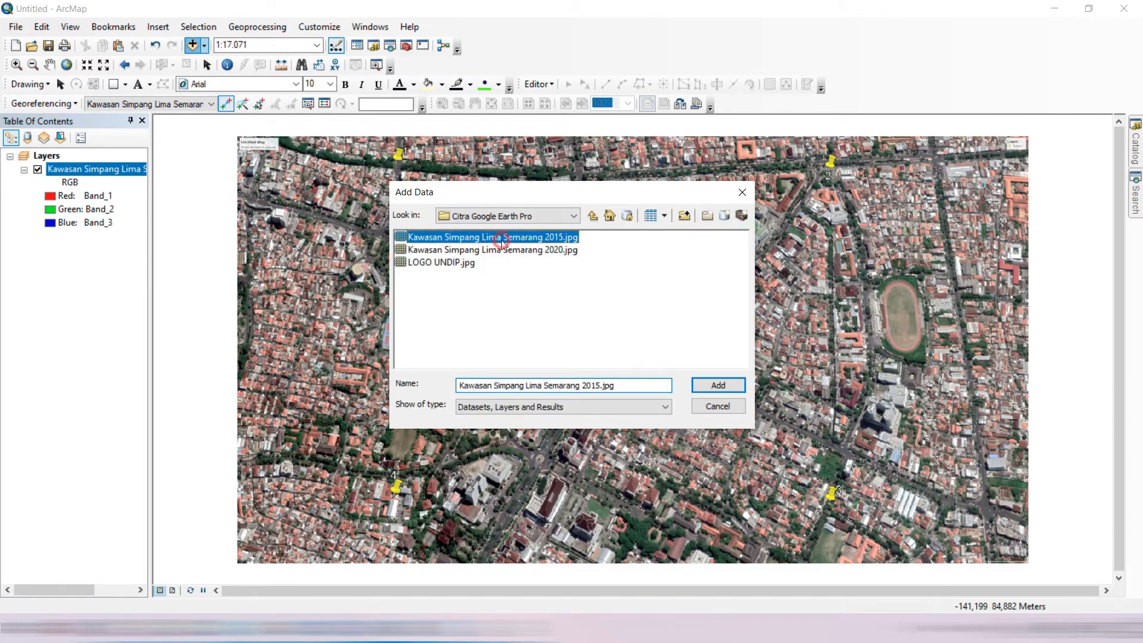
pyautogui.click(731, 387)
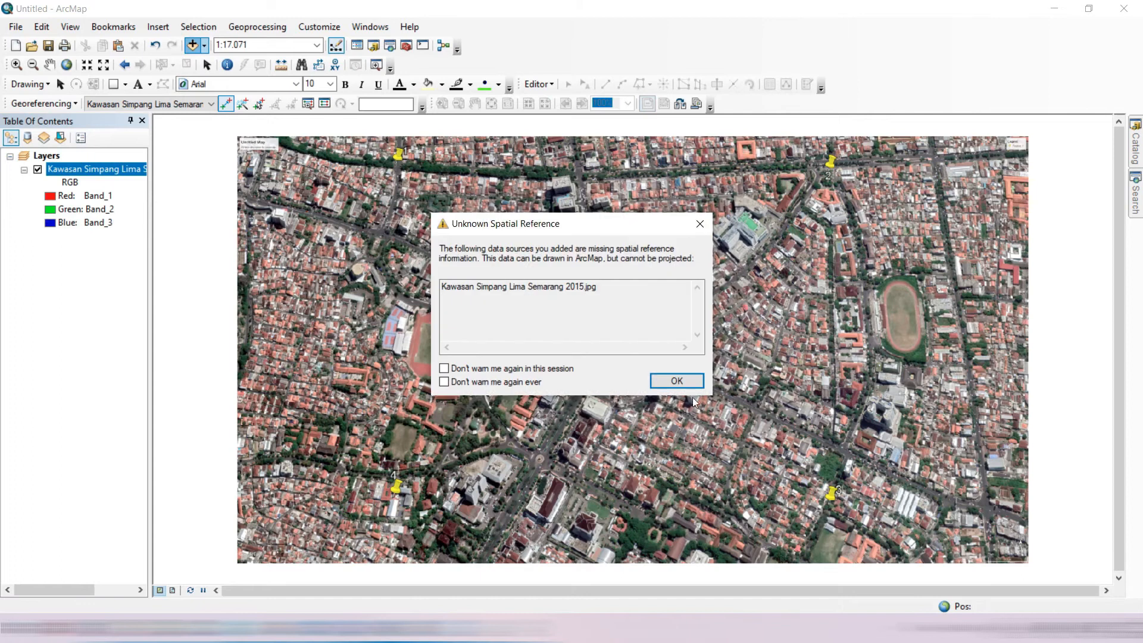
pyautogui.click(690, 381)
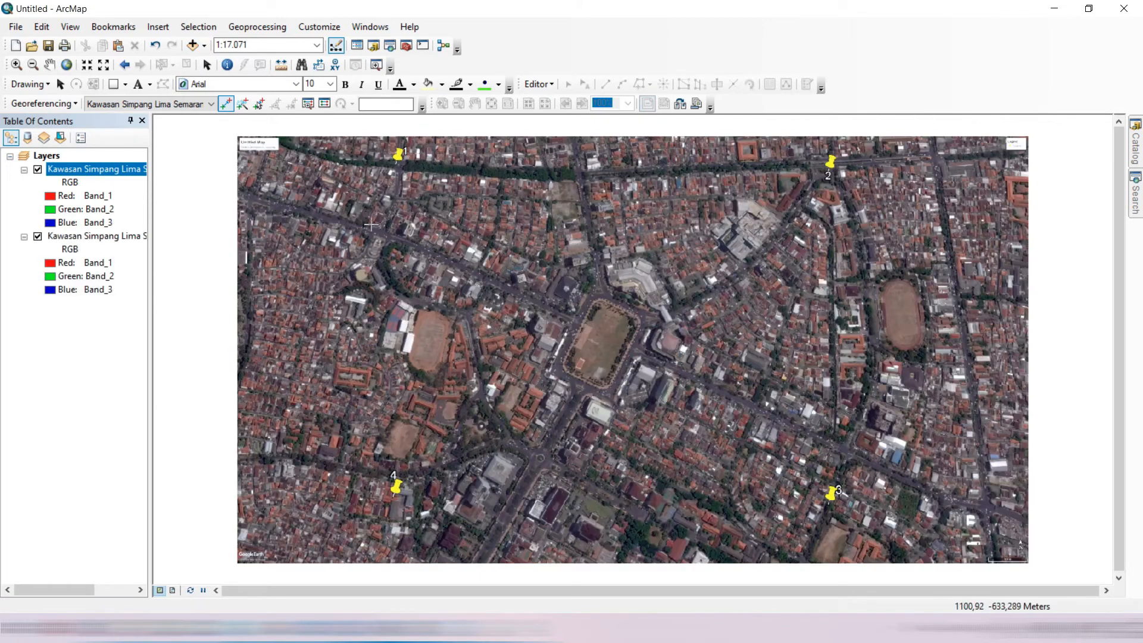
# Hide the 2020 image layer and set Kawasan Simpang Lima Semarang 2015.jpg as the georeferencing target
pyautogui.click(37, 169)
pyautogui.click(38, 169)
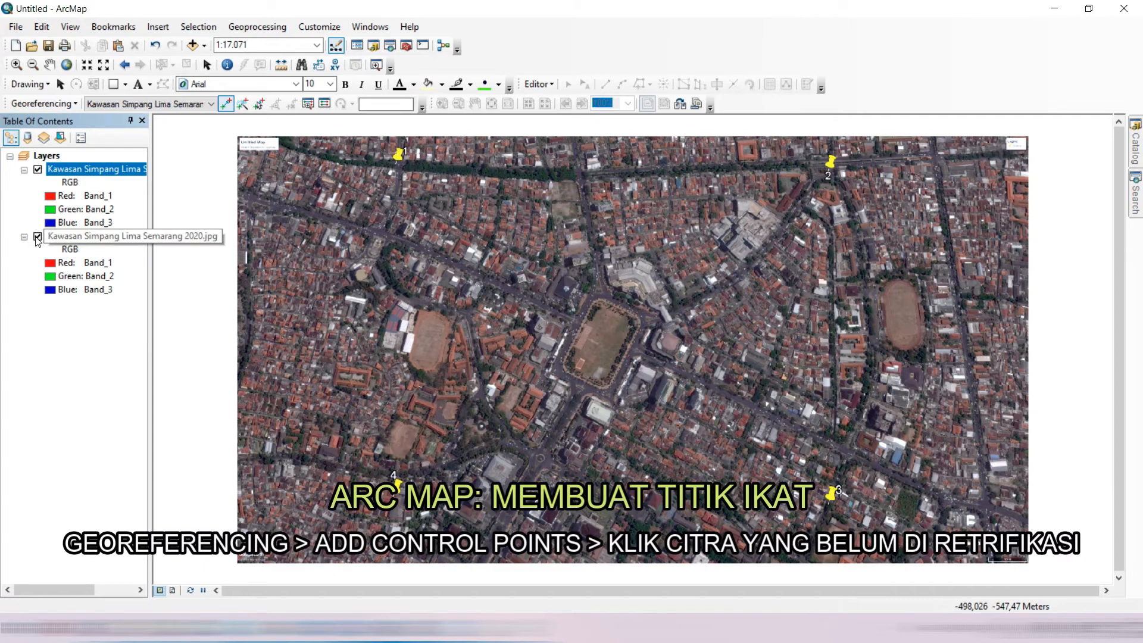
pyautogui.click(37, 237)
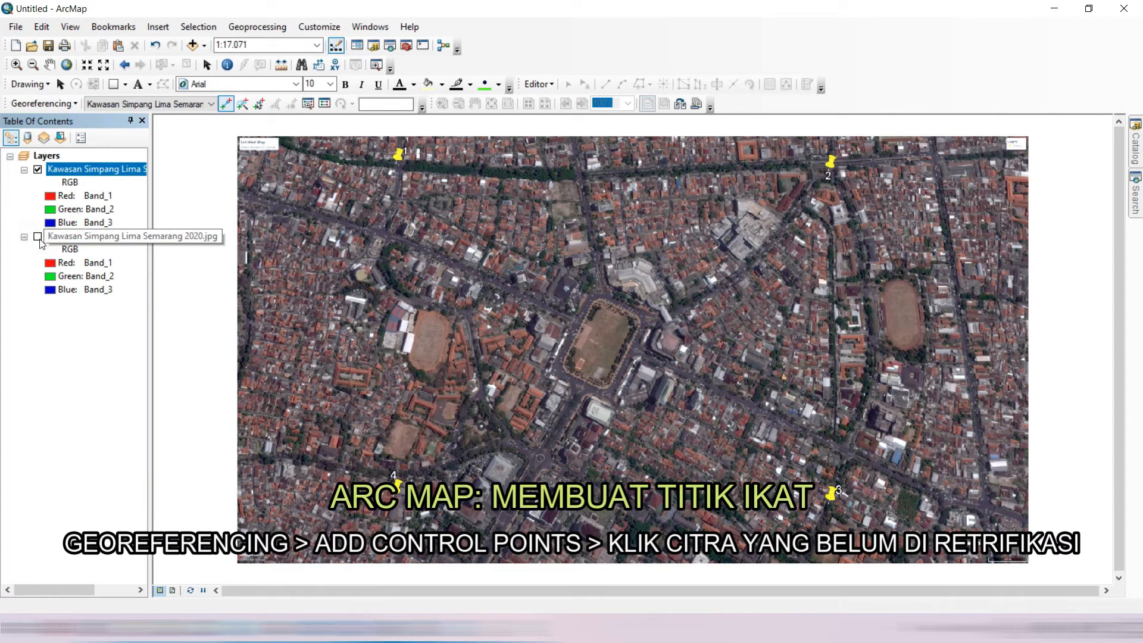
pyautogui.click(211, 105)
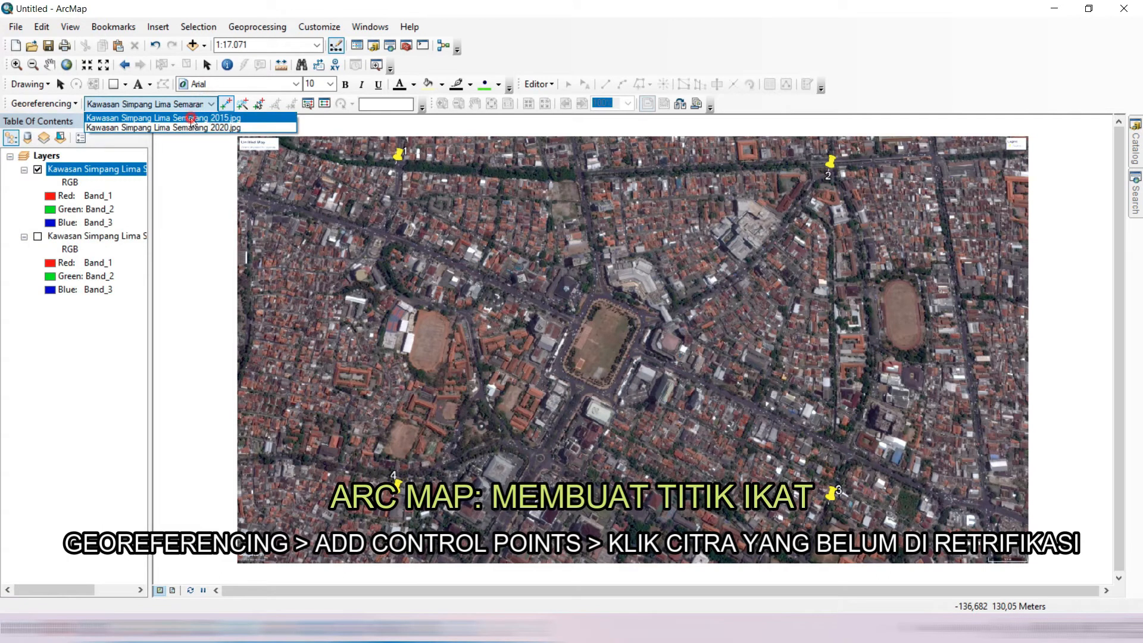
pyautogui.click(191, 119)
pyautogui.click(212, 105)
pyautogui.click(214, 106)
# Place the source of control point 1 on the needle tip of placemark 1 in the 2015 image
pyautogui.click(227, 104)
pyautogui.click(16, 64)
pyautogui.moveTo(379, 146); pyautogui.dragTo(436, 183)
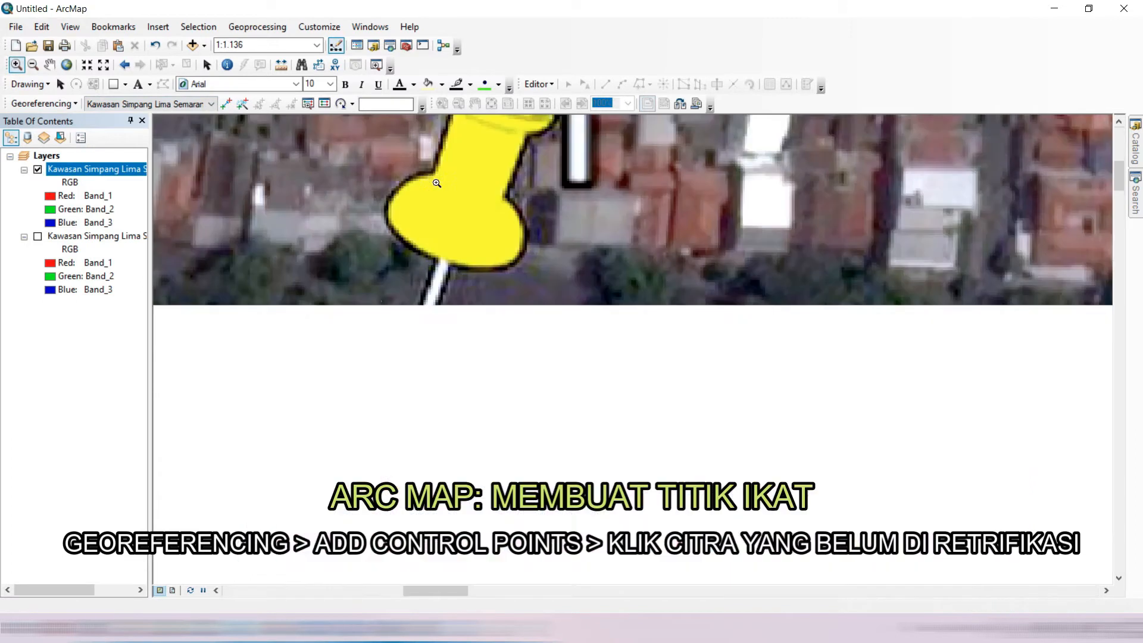
pyautogui.moveTo(382, 306); pyautogui.dragTo(523, 378)
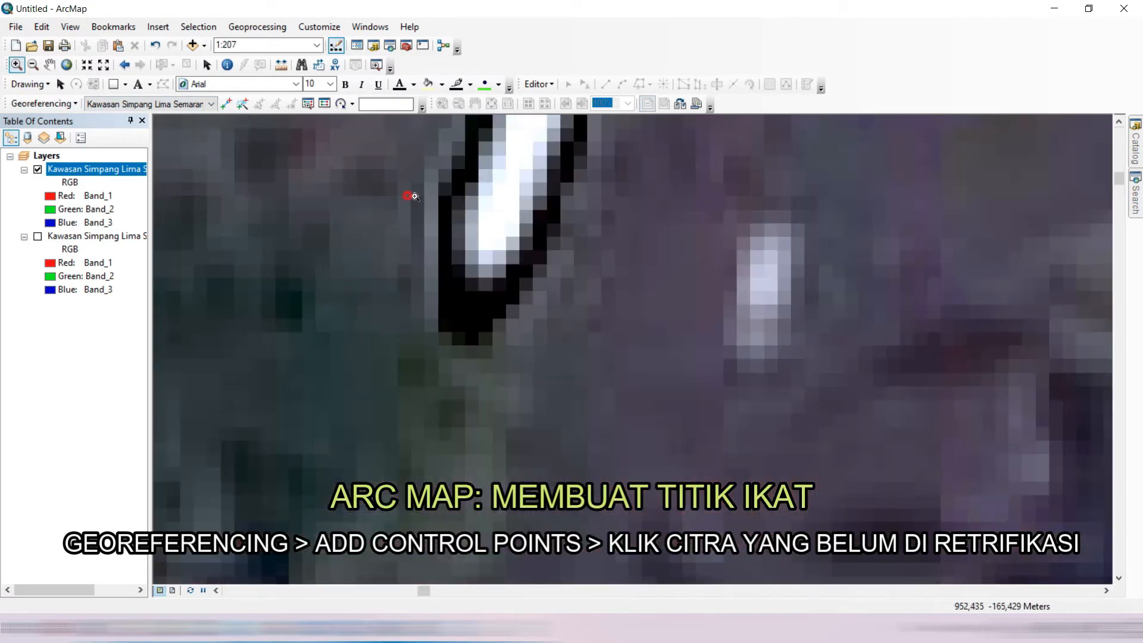
pyautogui.moveTo(410, 196); pyautogui.dragTo(655, 336)
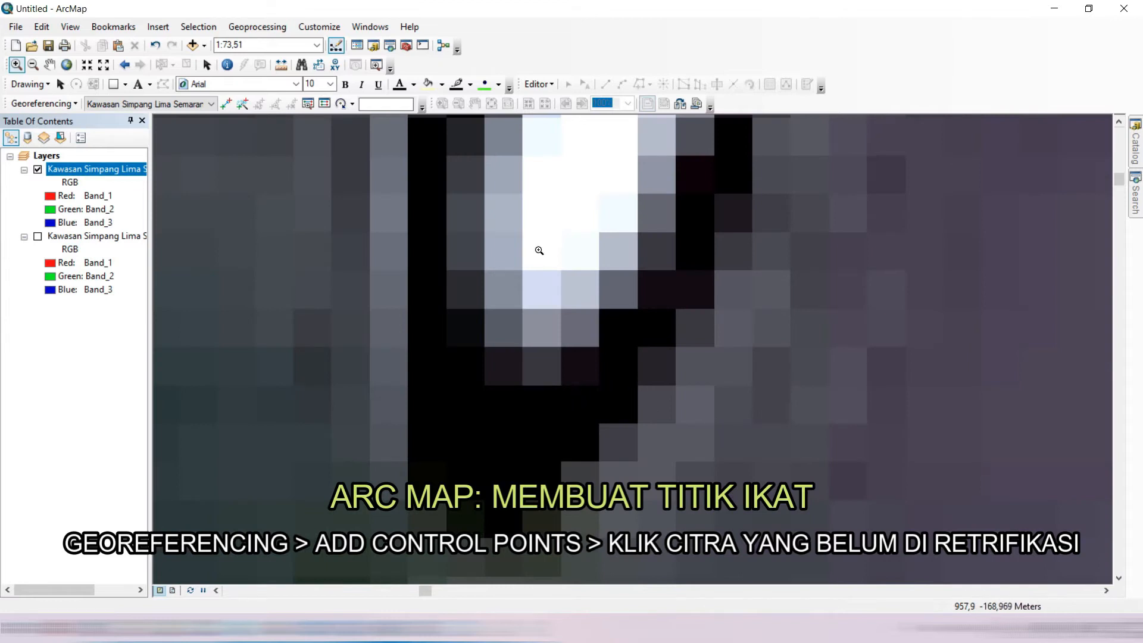
pyautogui.click(226, 103)
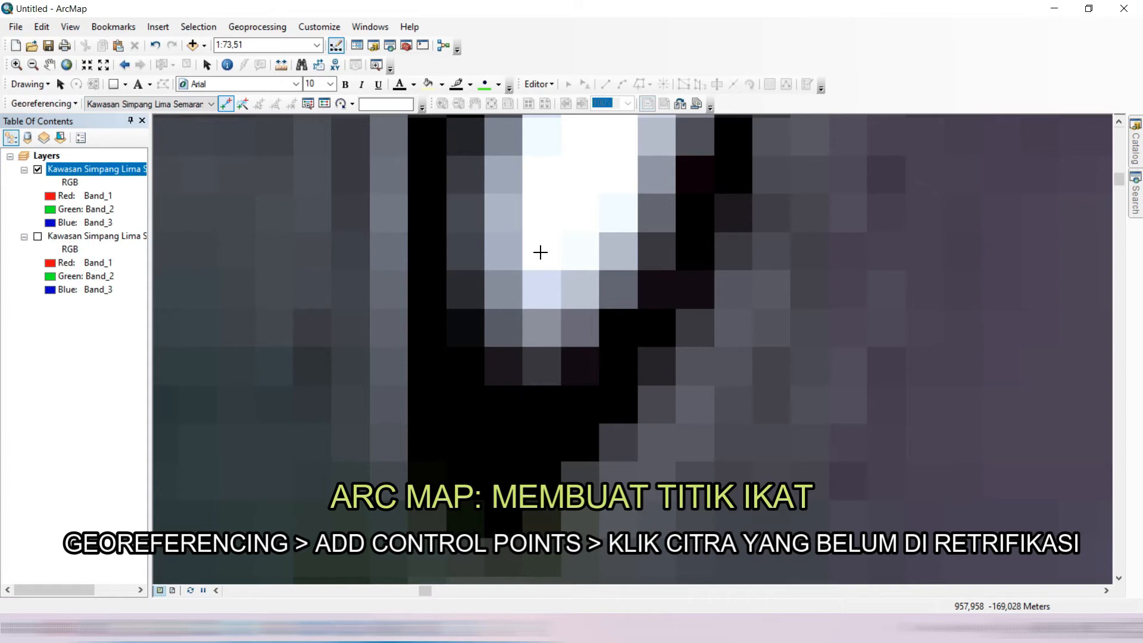
pyautogui.click(540, 253)
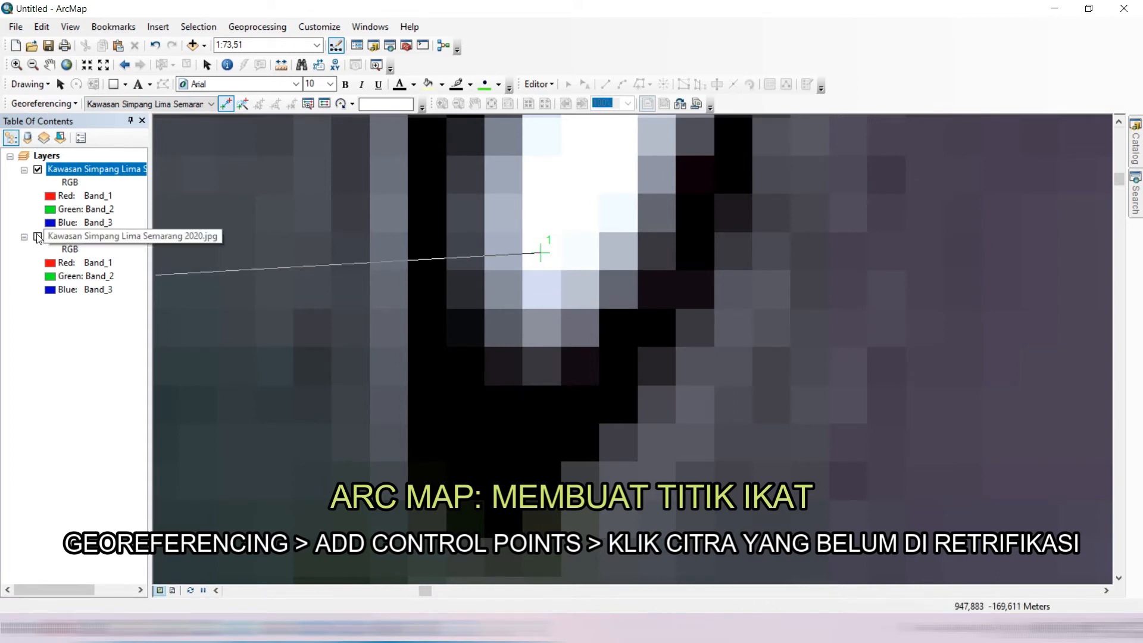
# Show the 2020 layer instead of the 2015 layer, link control point 1 to placemark 1's needle tip there, and show the 2015 layer again
pyautogui.click(38, 237)
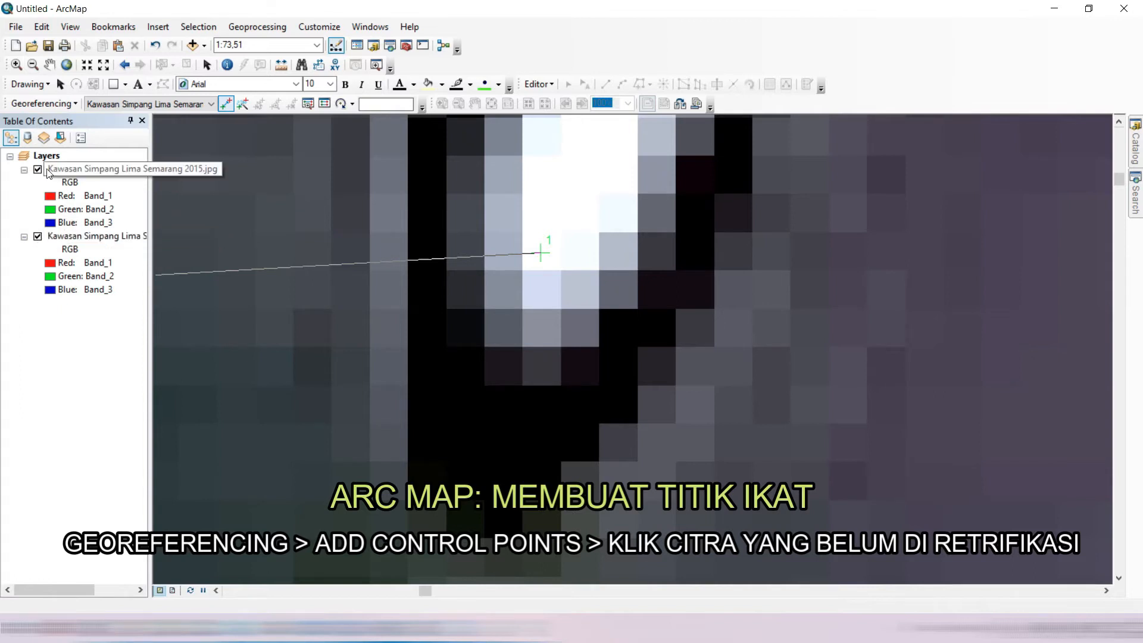
pyautogui.click(37, 169)
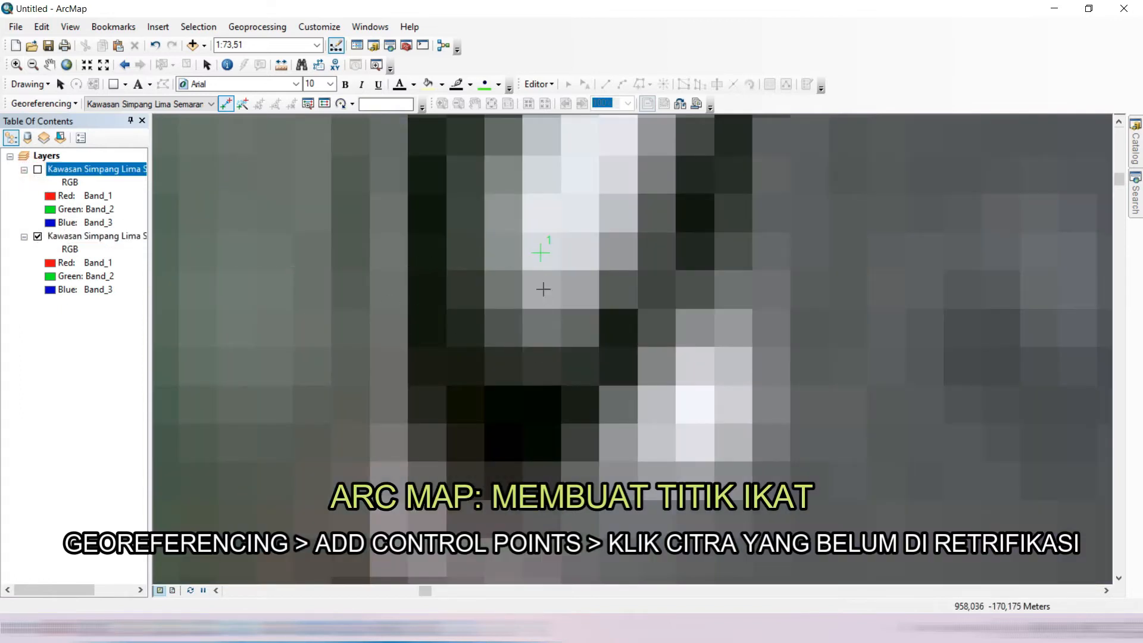
pyautogui.click(541, 253)
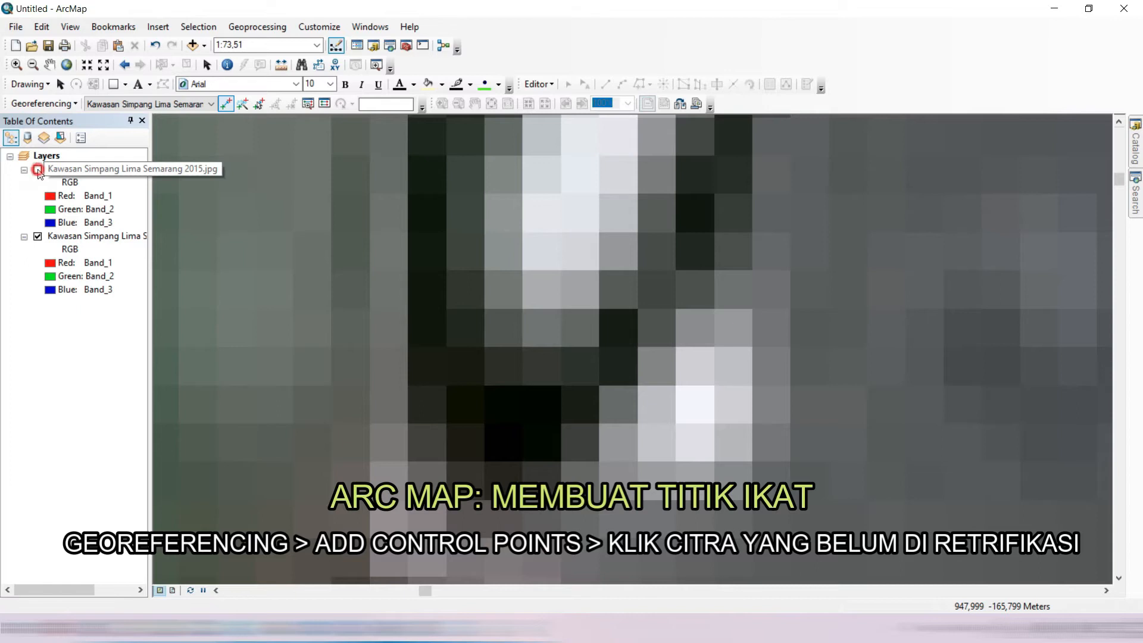
pyautogui.click(38, 170)
pyautogui.click(211, 104)
pyautogui.click(212, 102)
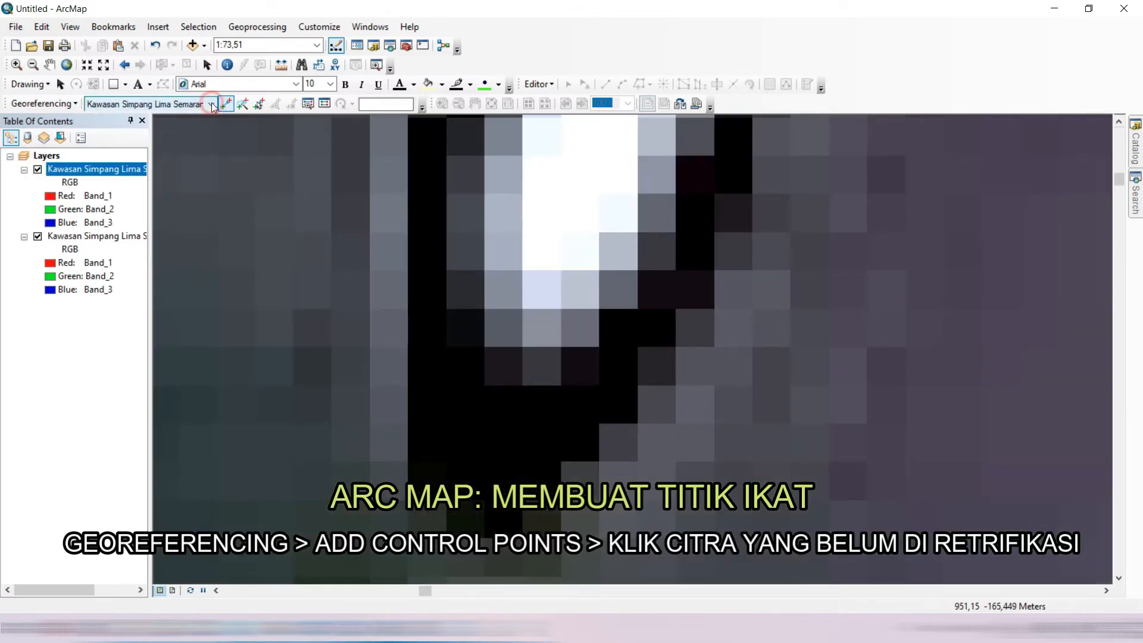
# Place the source of control point 2 on the needle tip of placemark 2 in the 2015 image
pyautogui.click(66, 64)
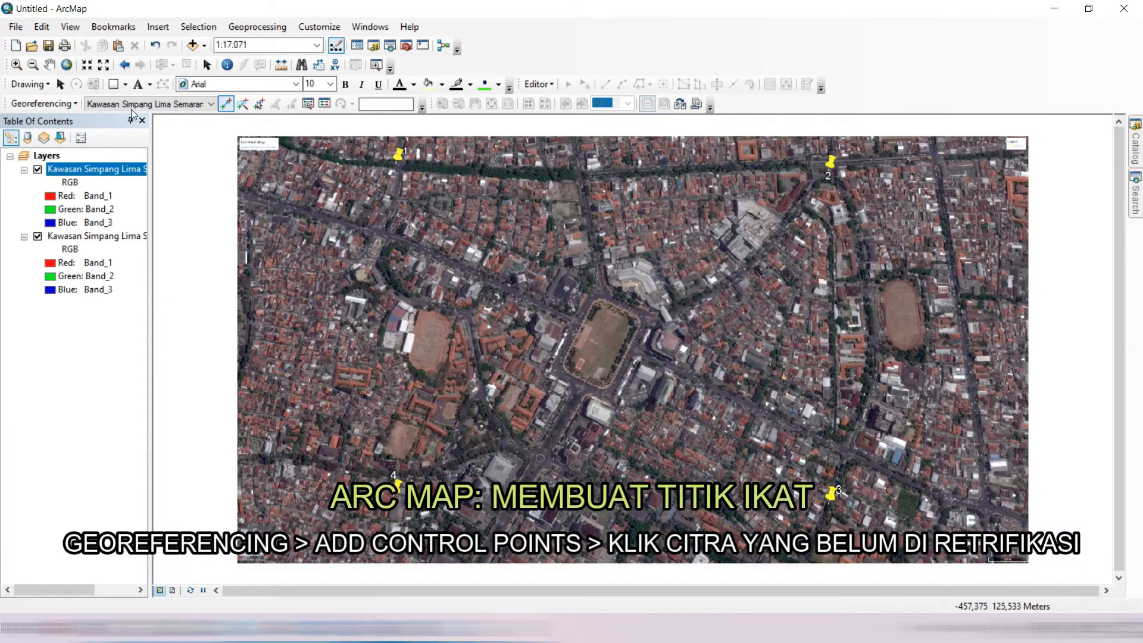
pyautogui.click(16, 64)
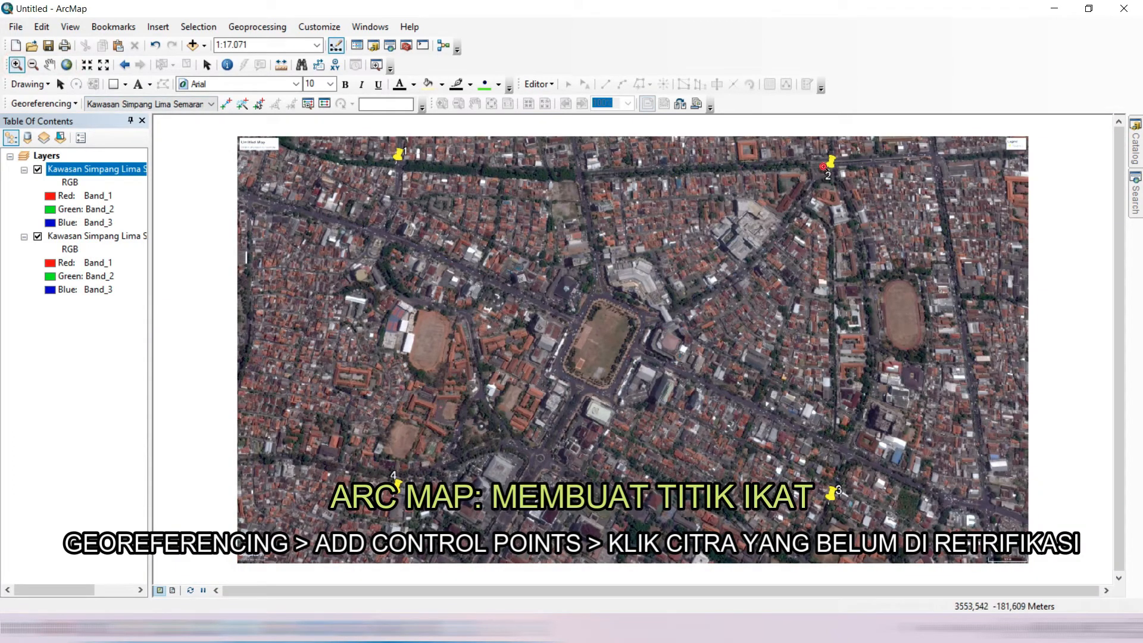
pyautogui.moveTo(823, 167); pyautogui.dragTo(836, 185)
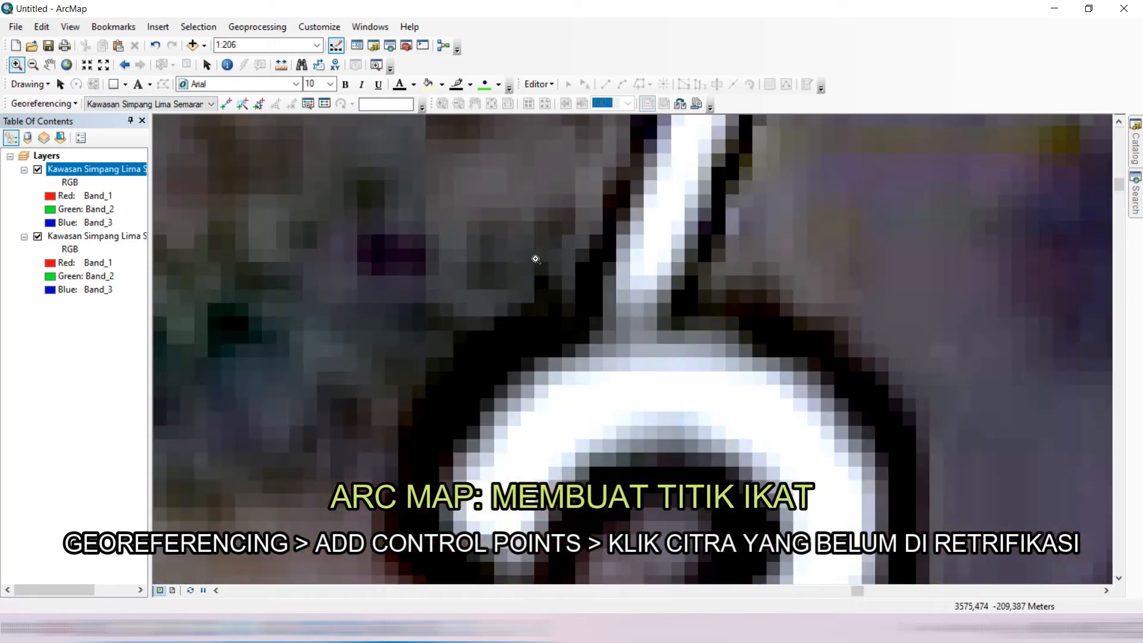
pyautogui.moveTo(555, 183); pyautogui.dragTo(799, 360)
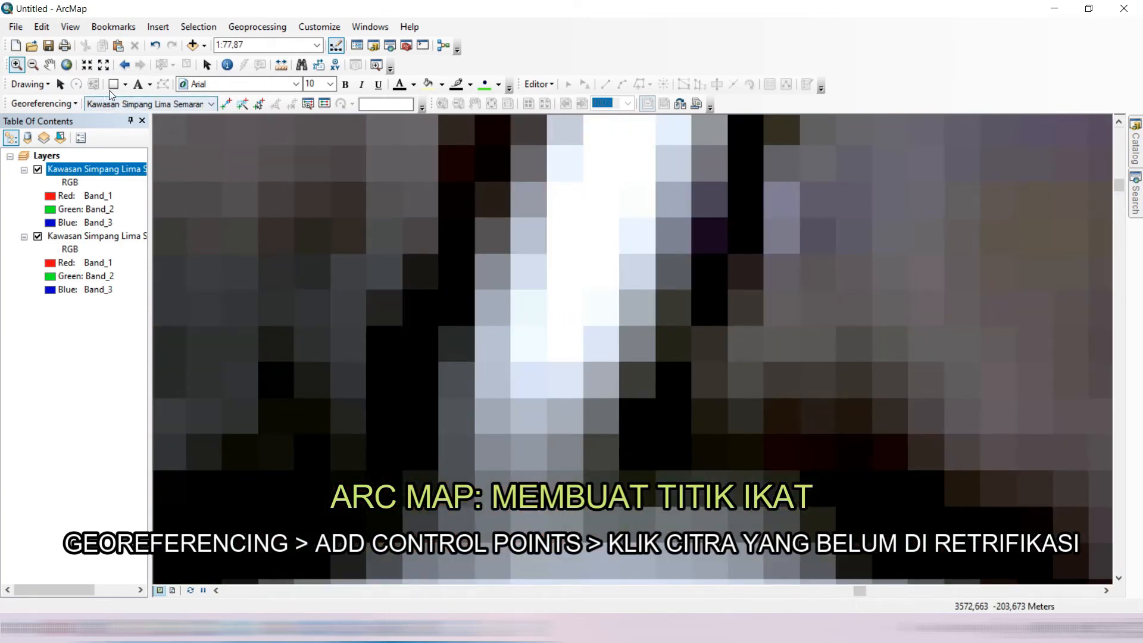
pyautogui.click(226, 105)
pyautogui.click(226, 105)
pyautogui.click(561, 347)
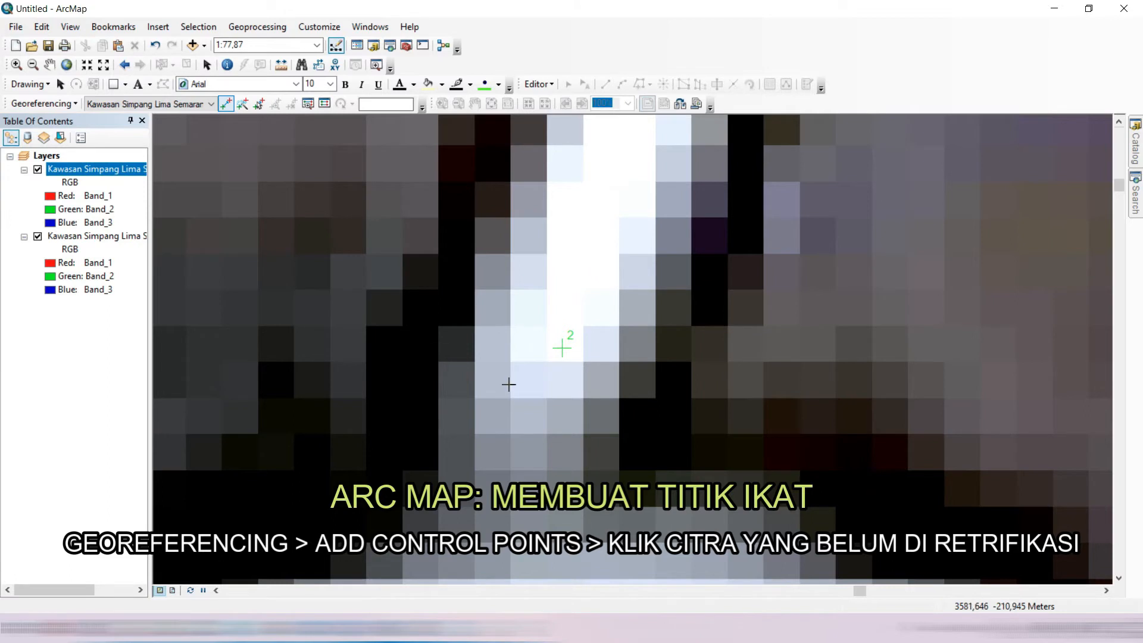
# Hide the 2015 layer, link control point 2 to placemark 2's needle tip in the 2020 image, and show the 2015 layer again
pyautogui.click(38, 169)
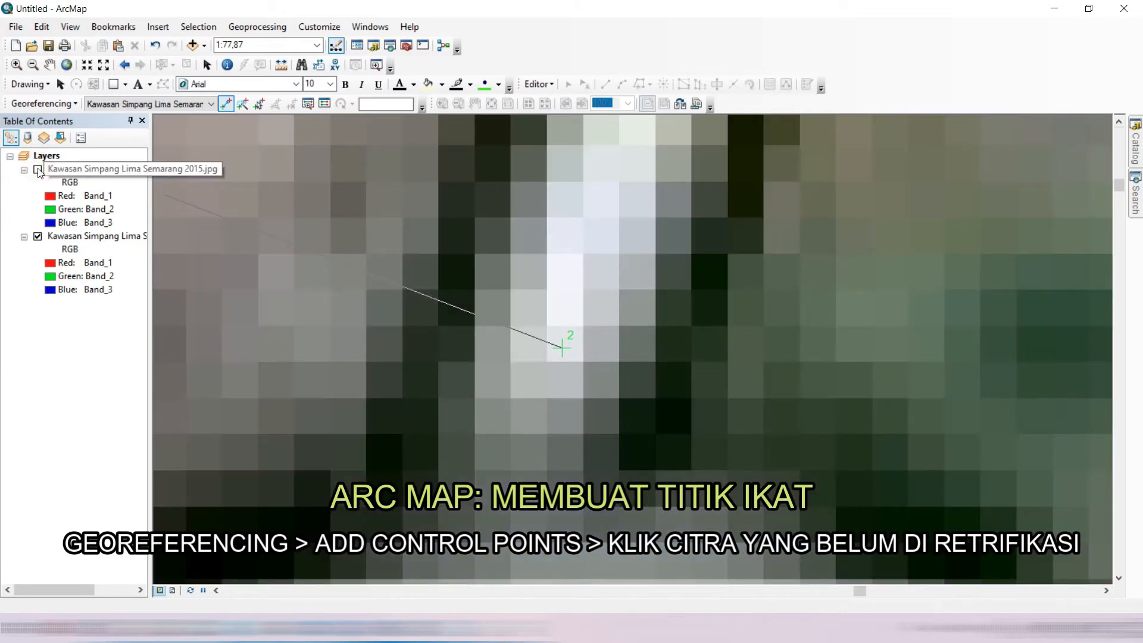
pyautogui.click(49, 169)
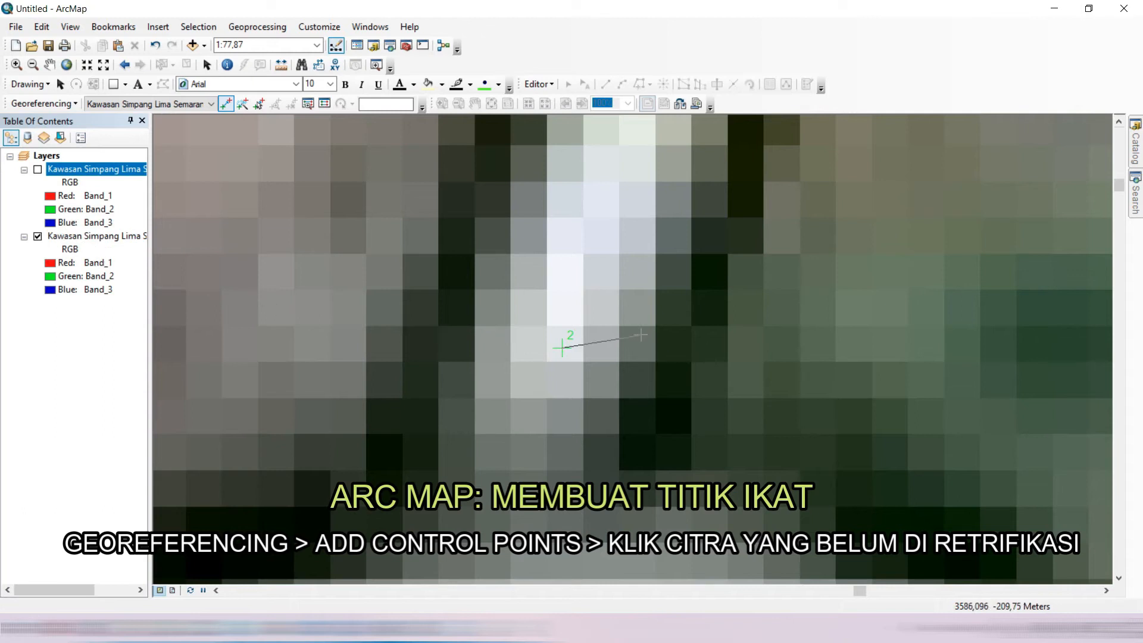
pyautogui.click(569, 310)
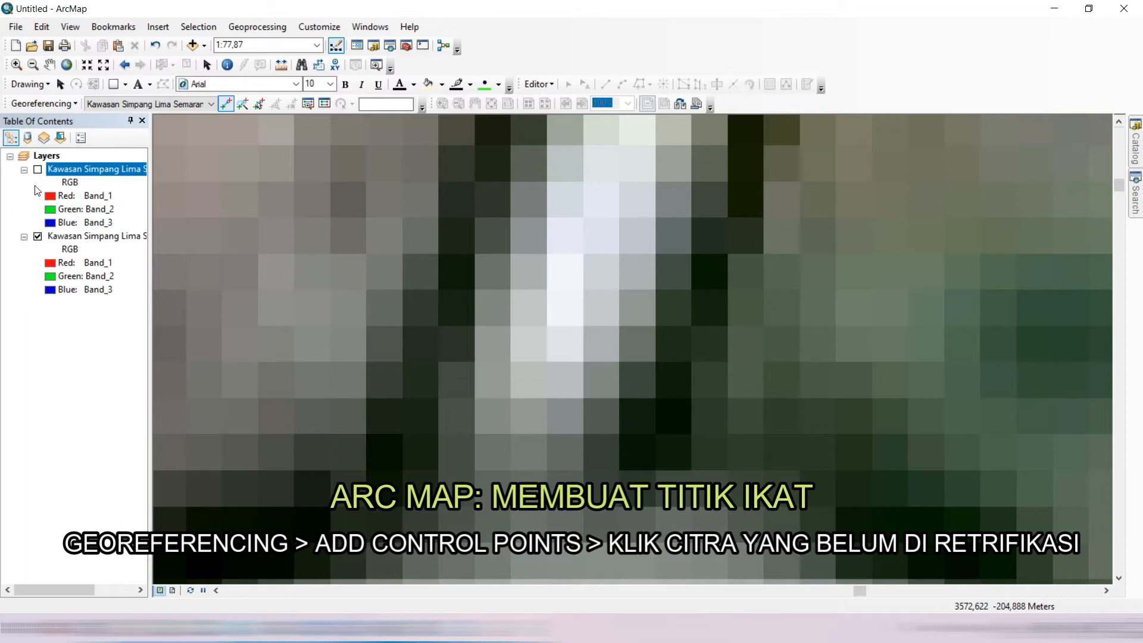
pyautogui.click(37, 170)
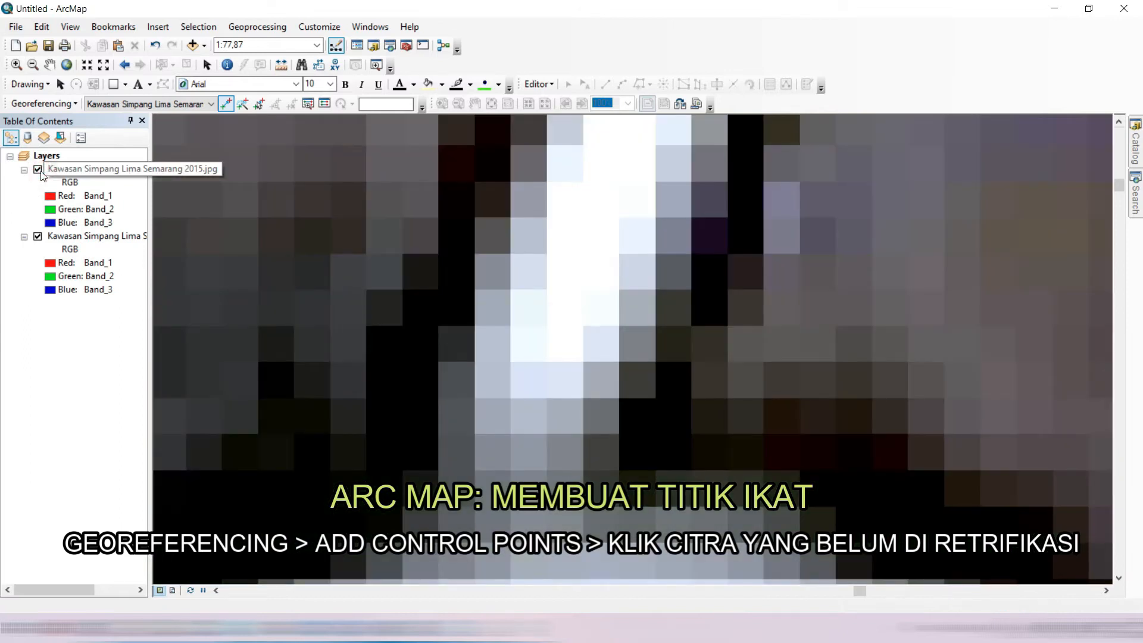
# Place the source of control point 3 on the needle tip of placemark 3 in the 2015 image
pyautogui.click(69, 70)
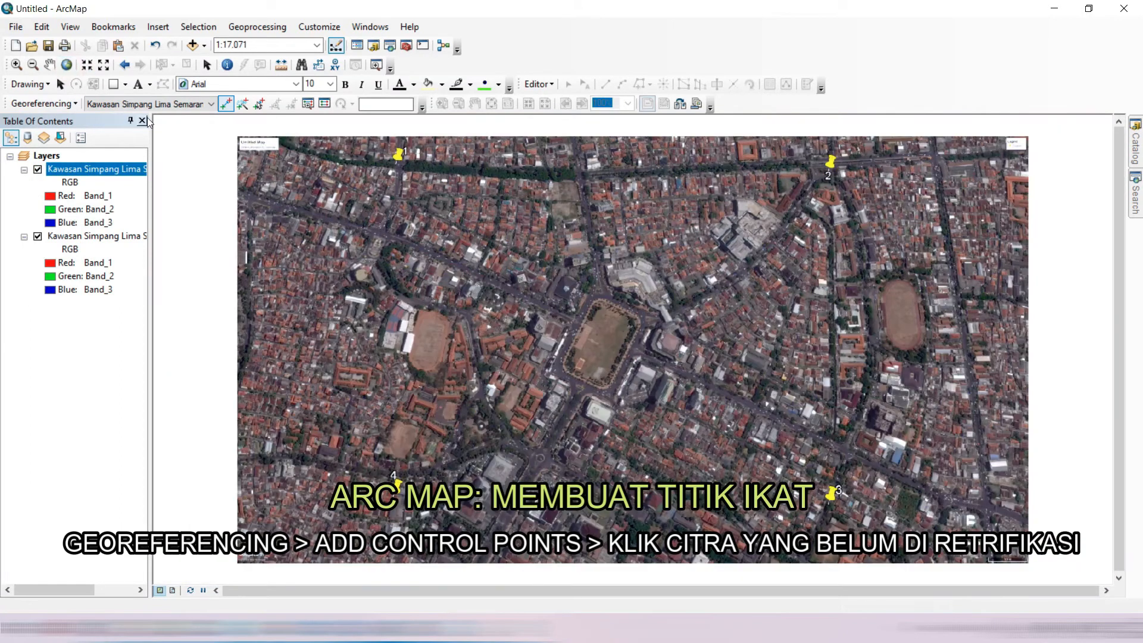
pyautogui.click(90, 169)
pyautogui.click(16, 65)
pyautogui.moveTo(818, 492); pyautogui.dragTo(868, 531)
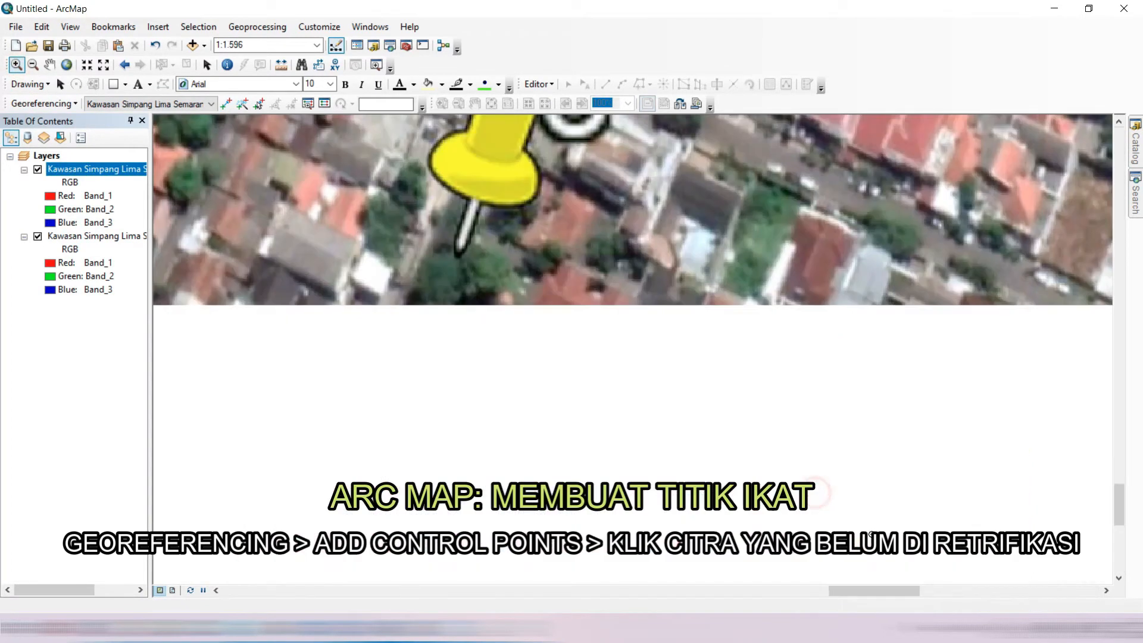
pyautogui.moveTo(447, 233); pyautogui.dragTo(481, 255)
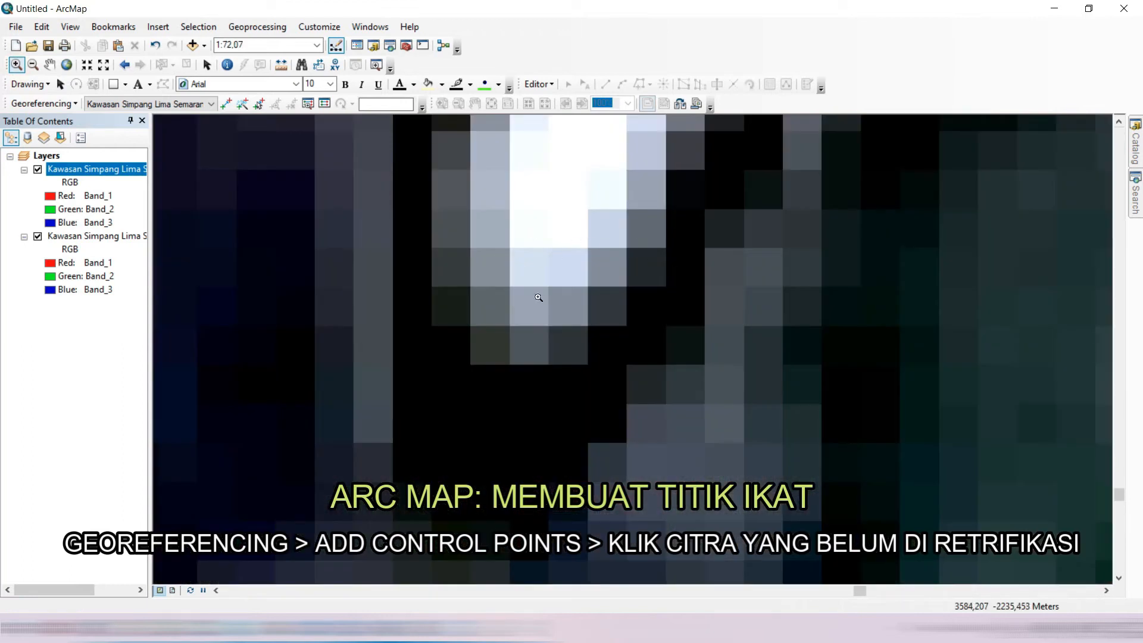
pyautogui.click(226, 103)
pyautogui.click(530, 230)
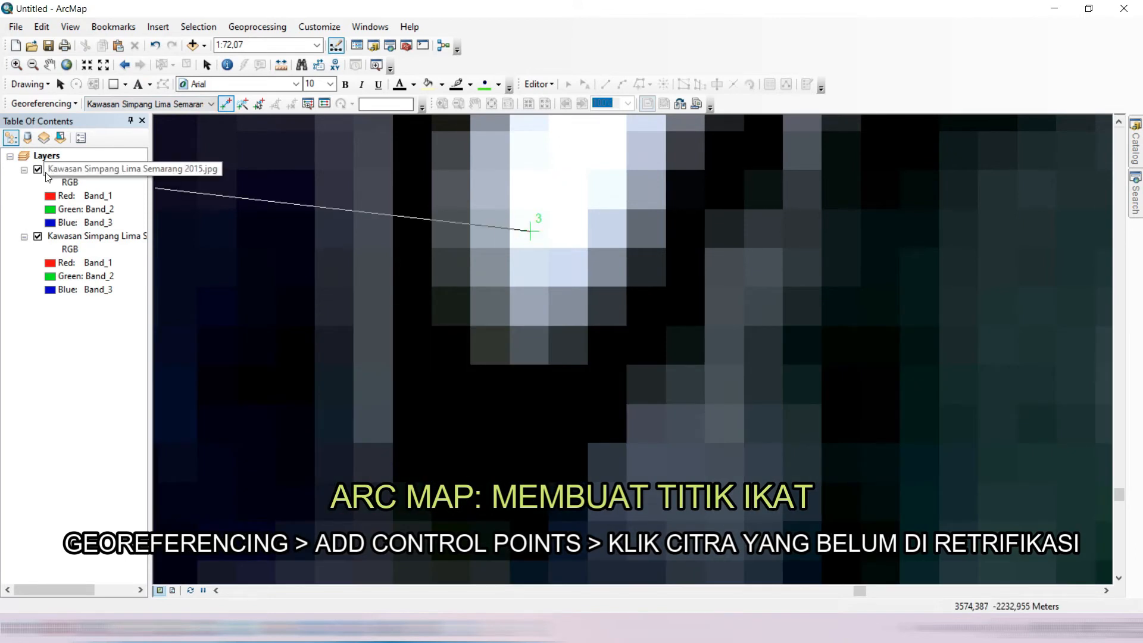
# Hide the 2015 layer, link control point 3 to placemark 3's needle tip in the 2020 image, and show the 2015 layer again
pyautogui.click(38, 170)
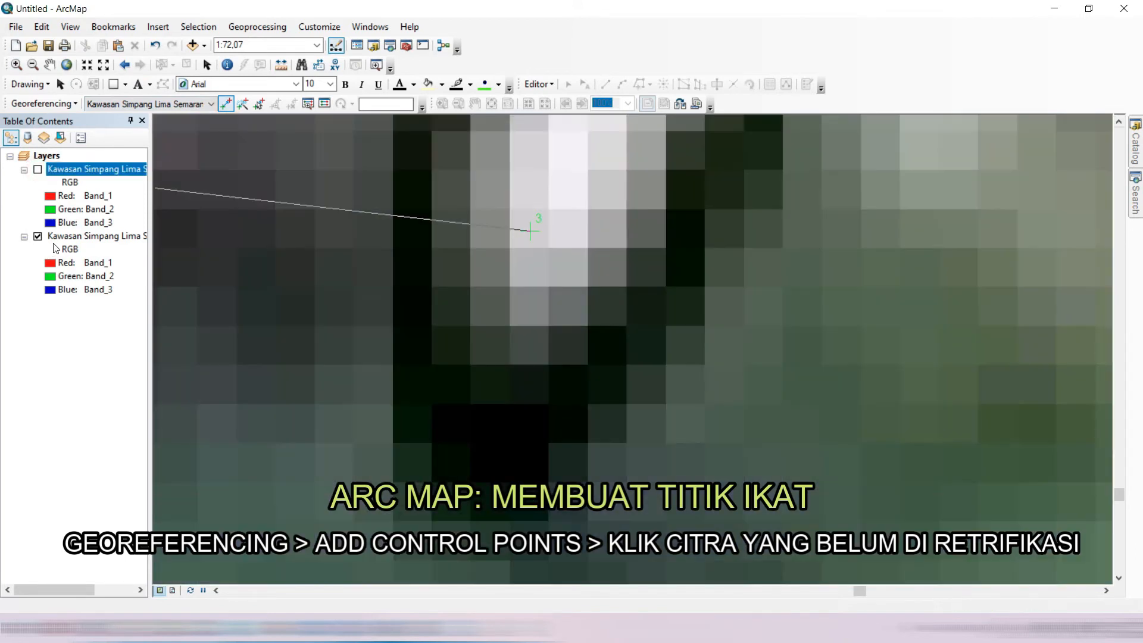
pyautogui.click(80, 237)
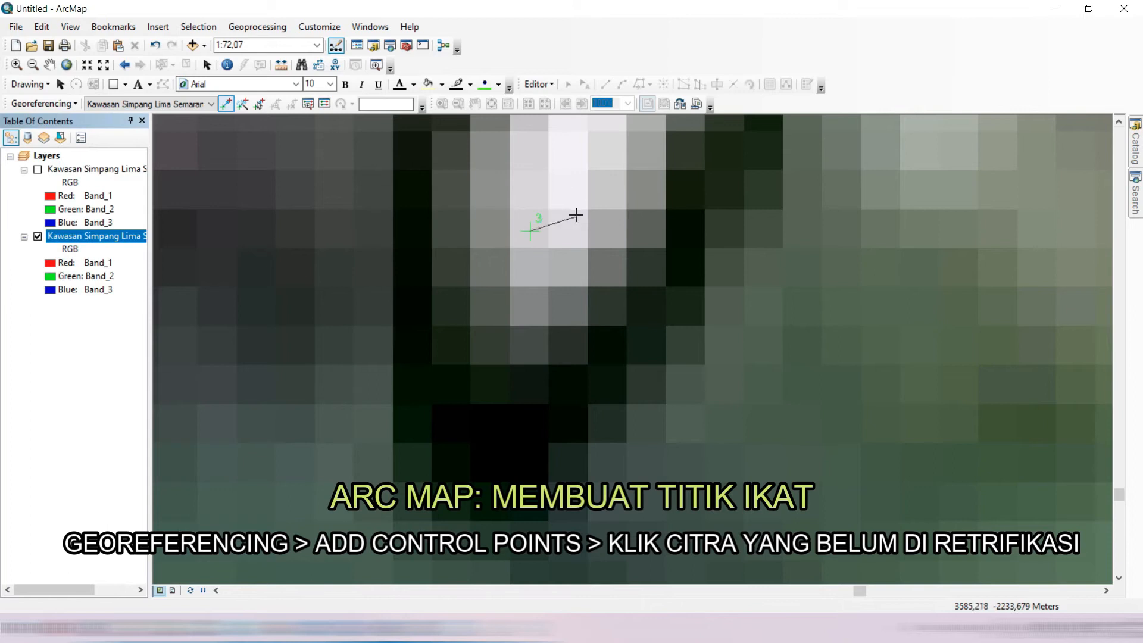
pyautogui.click(567, 194)
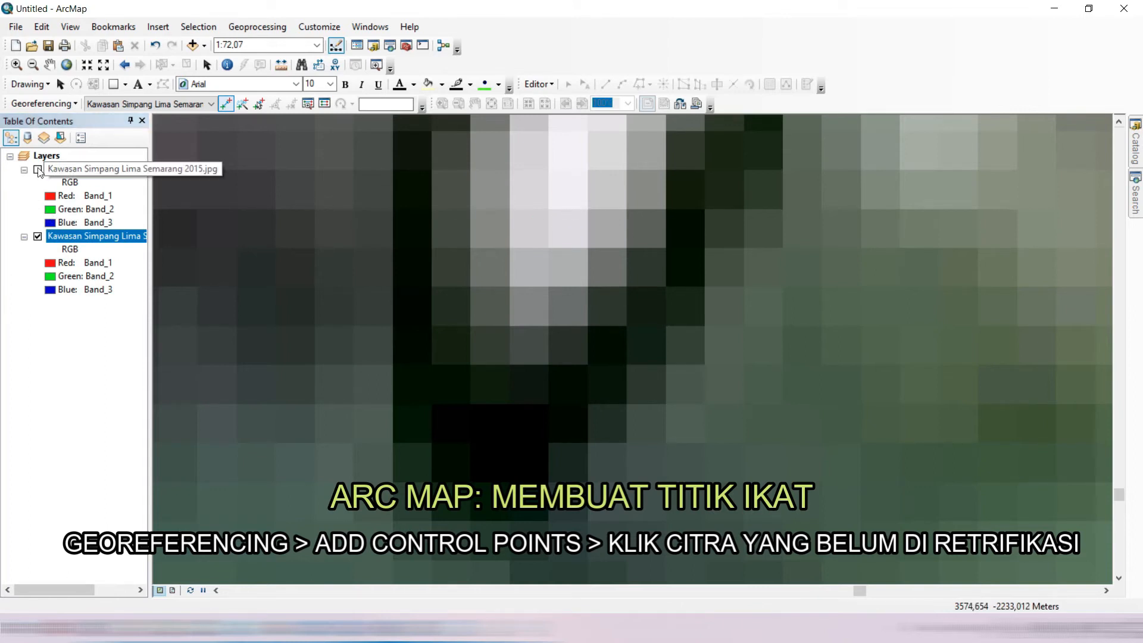
pyautogui.click(37, 169)
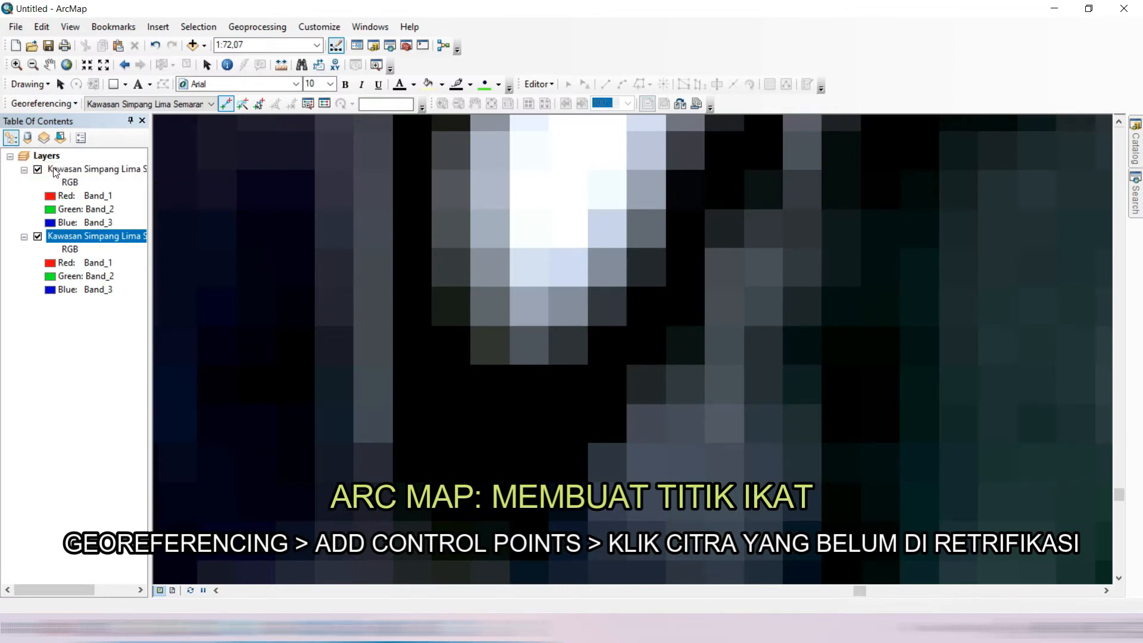
# Add control point 4 from placemark 4's needle tip in the 2015 image to the same tip in the 2020 image, leaving both layers shown
pyautogui.click(67, 65)
pyautogui.click(16, 64)
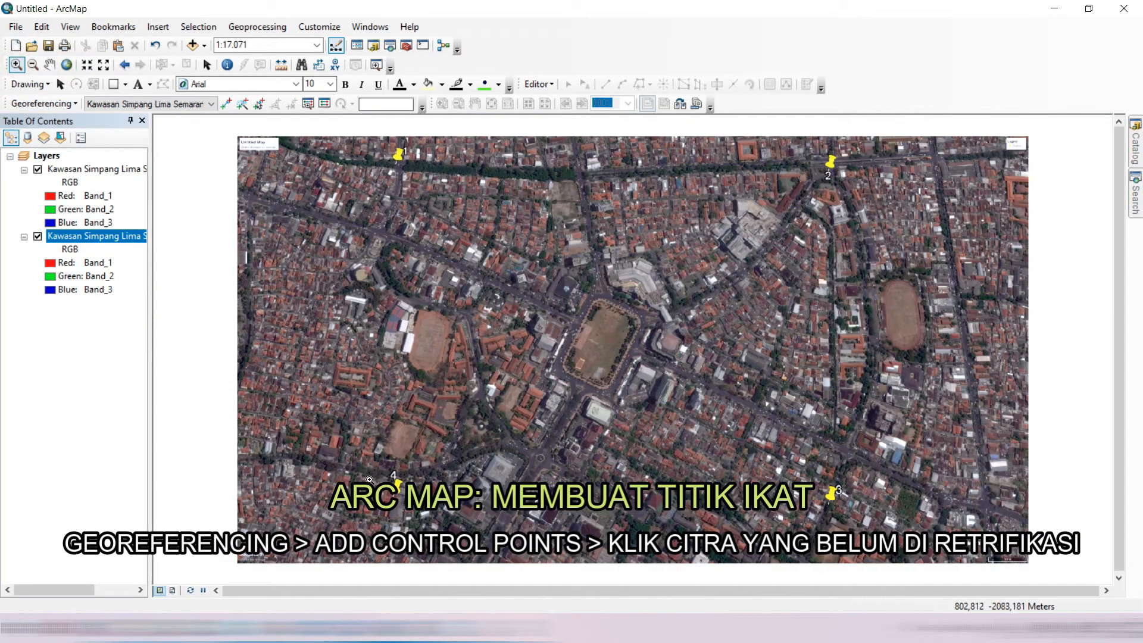
pyautogui.moveTo(368, 473); pyautogui.dragTo(432, 511)
pyautogui.click(578, 320)
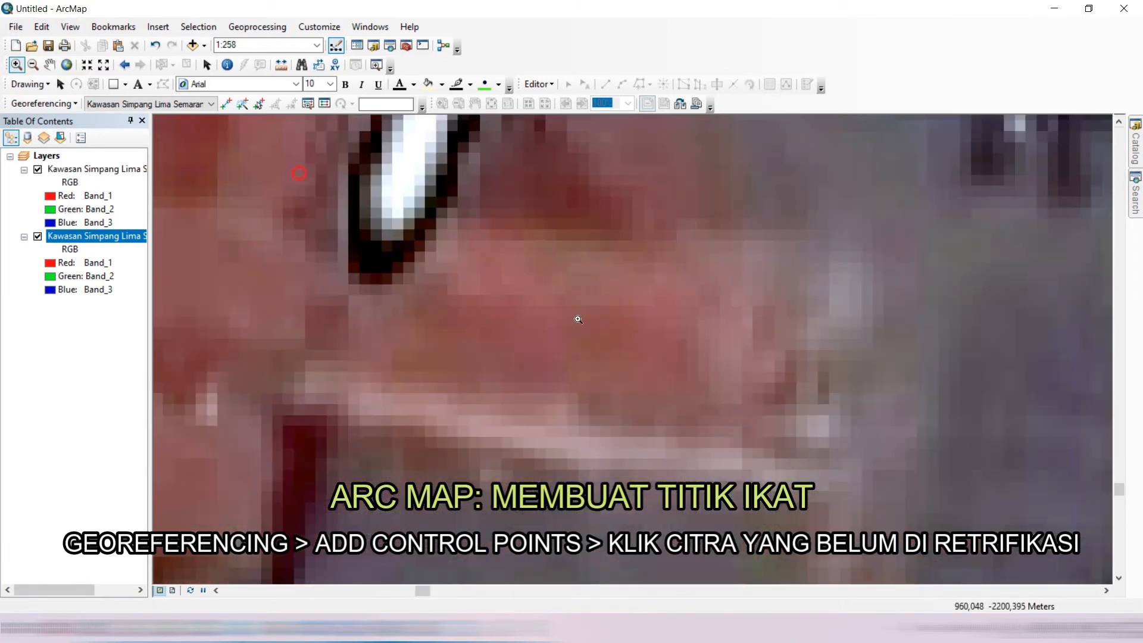
pyautogui.click(578, 319)
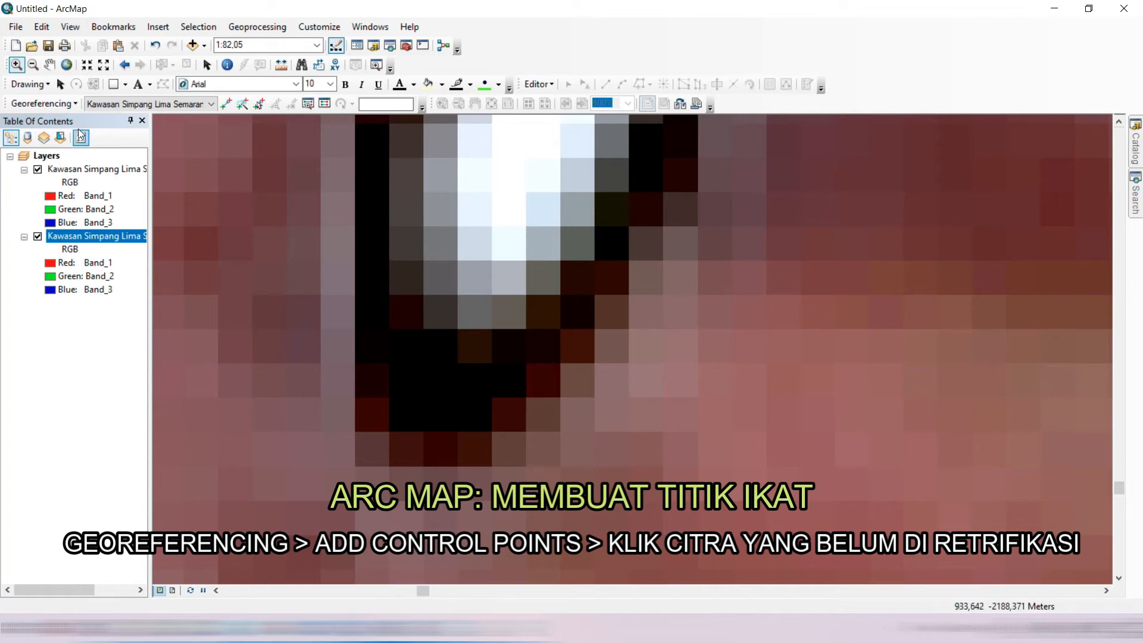
pyautogui.click(227, 104)
pyautogui.click(507, 210)
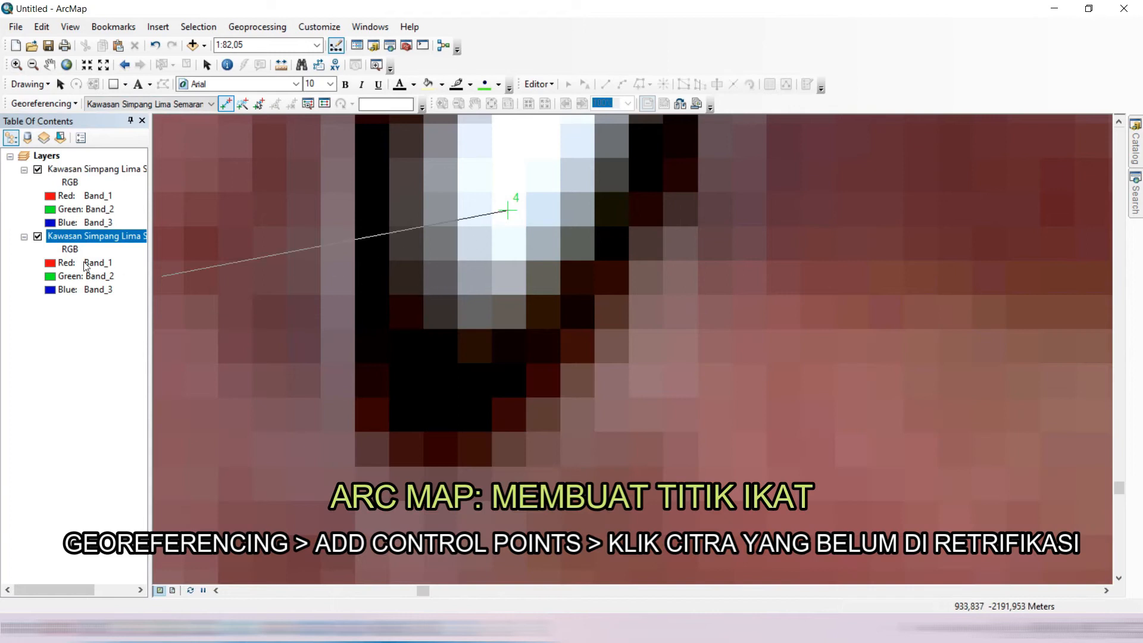
pyautogui.click(38, 169)
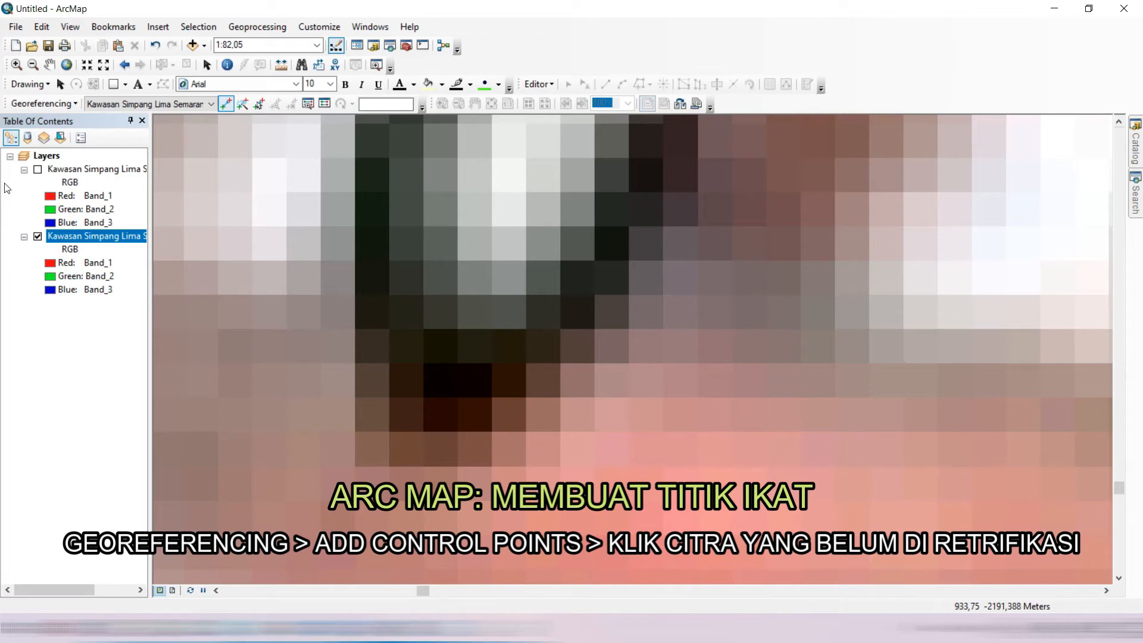
pyautogui.click(38, 169)
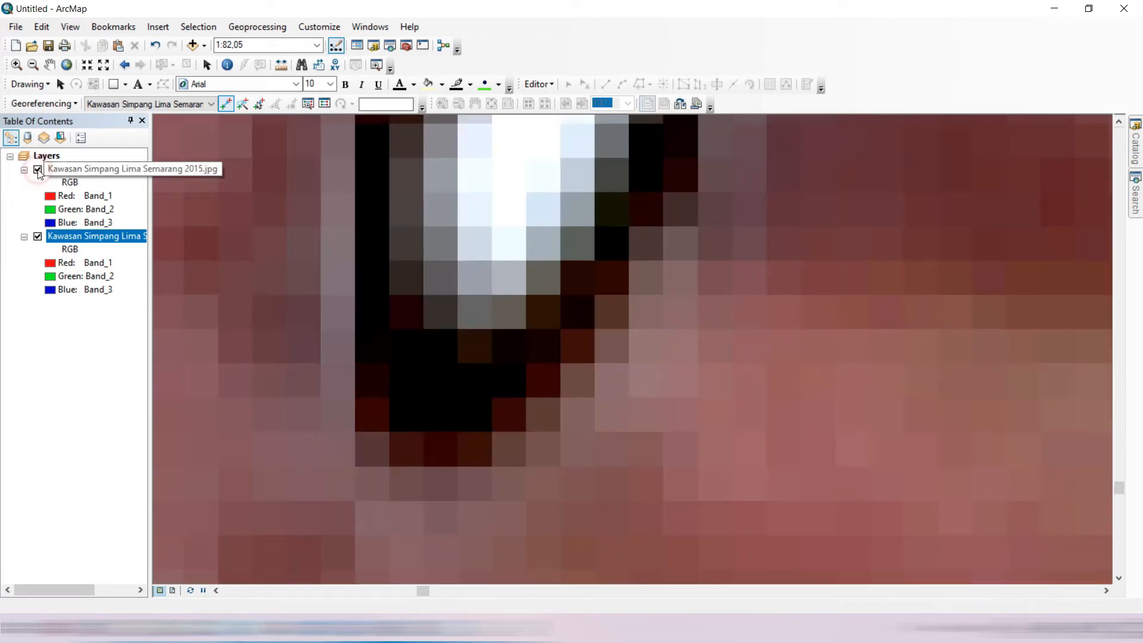
# View the full extent of the images and toggle the 2015 layer off and on to compare it with 2020
pyautogui.click(66, 64)
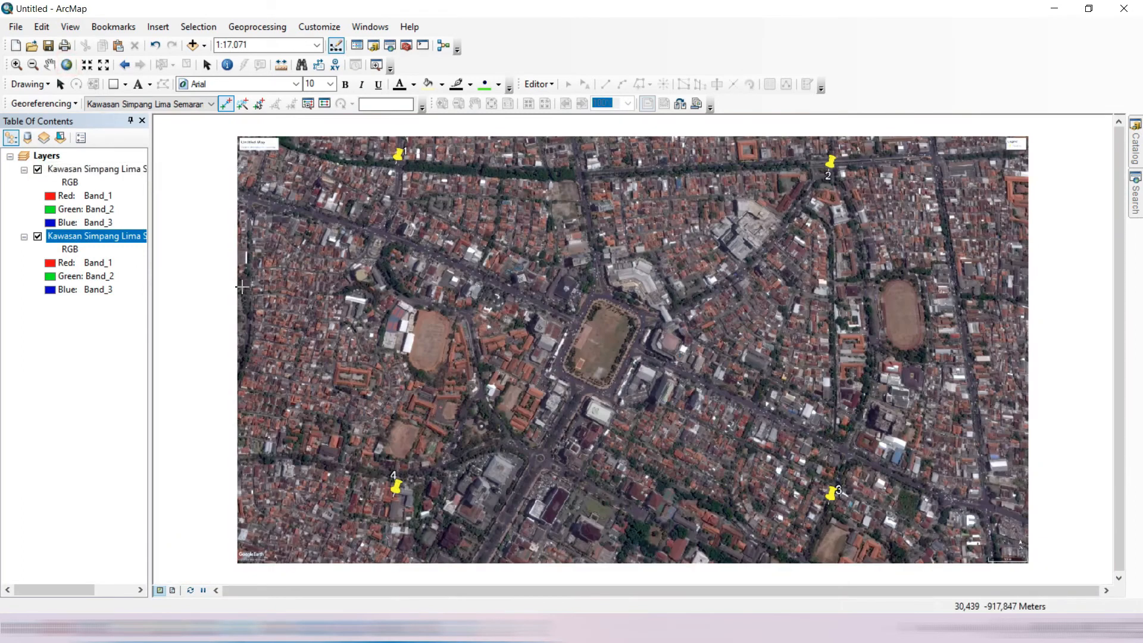
pyautogui.click(38, 169)
pyautogui.click(38, 169)
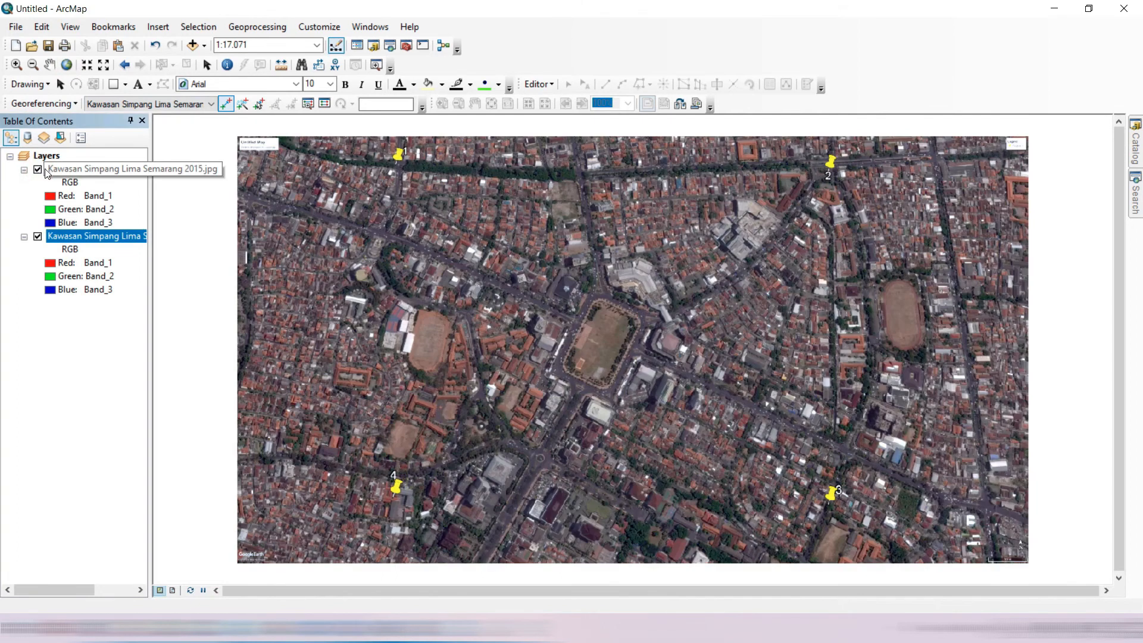
# Show the Effects toolbar and move it to the map's upper-left corner
pyautogui.click(333, 27)
pyautogui.moveTo(334, 42)
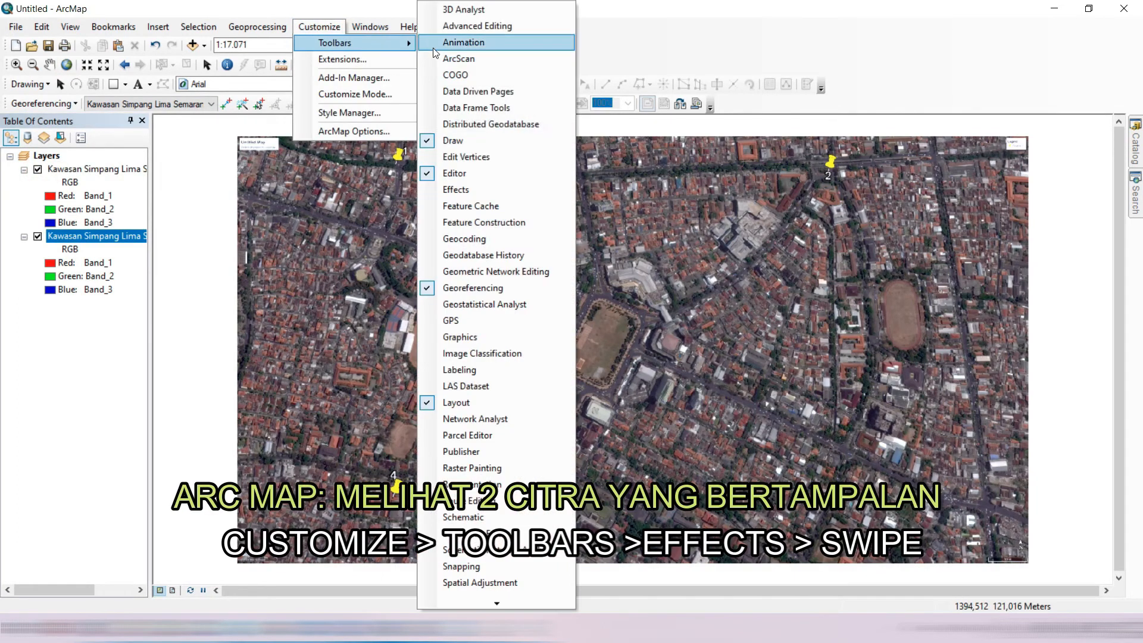
pyautogui.click(434, 189)
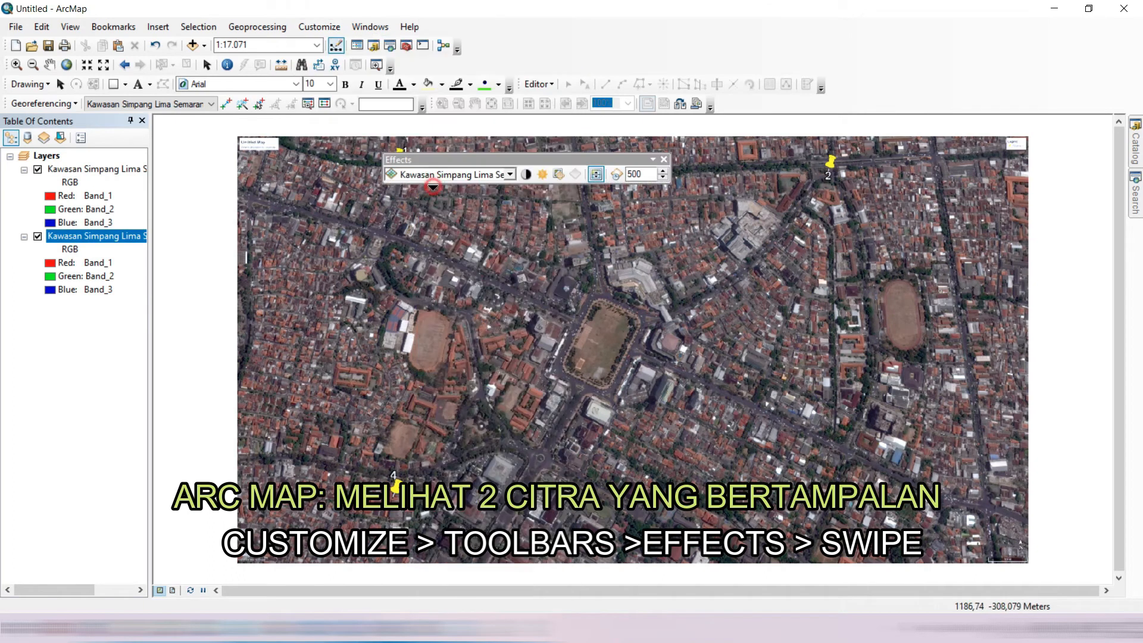
pyautogui.moveTo(500, 165); pyautogui.dragTo(316, 150)
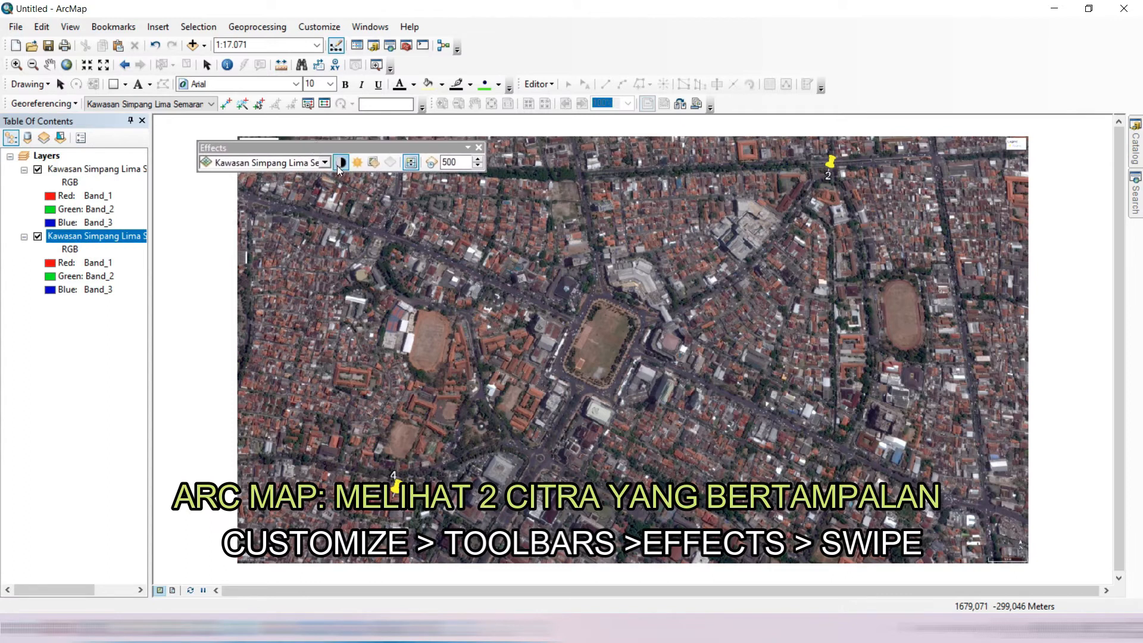
# Swipe the 2015 layer across the map to compare it with the 2020 image, and close the Effects toolbar
pyautogui.click(325, 163)
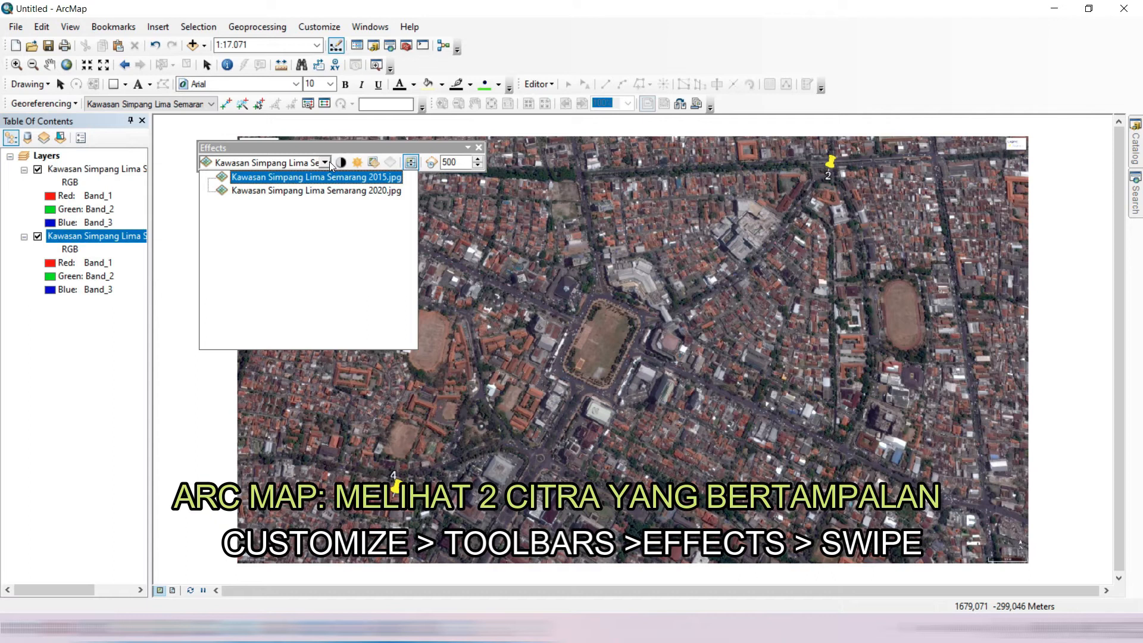
pyautogui.click(331, 165)
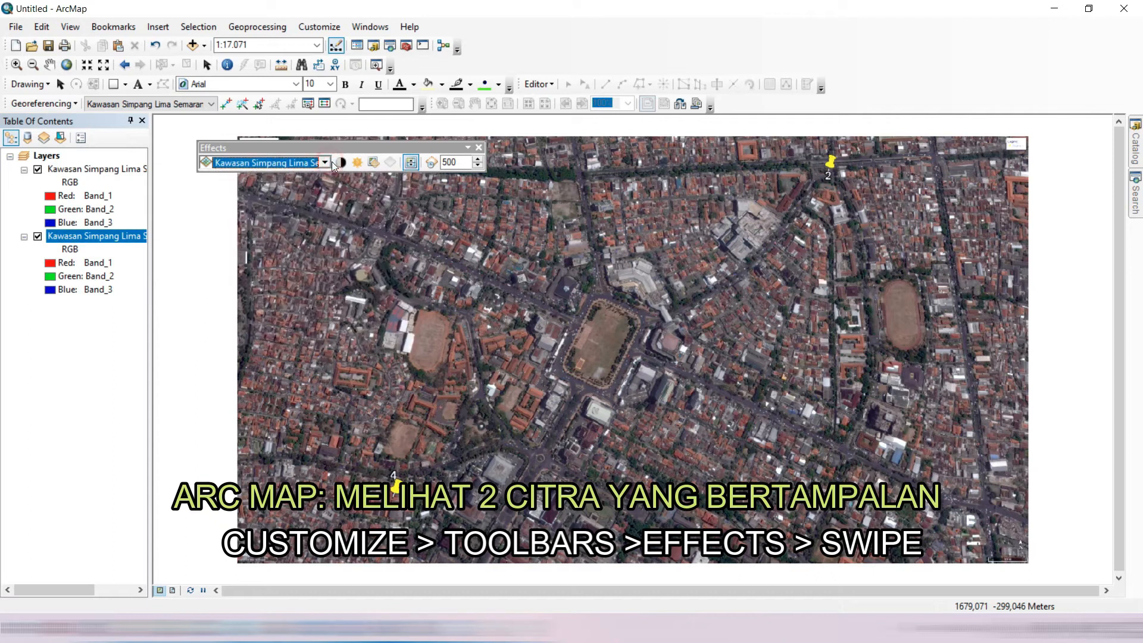
pyautogui.click(411, 162)
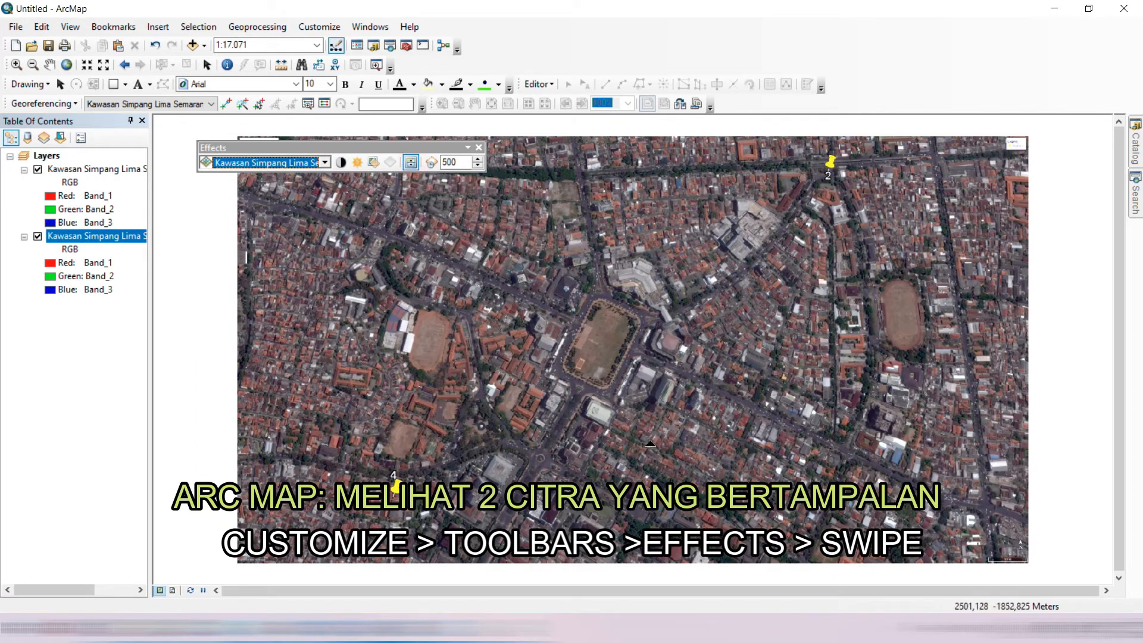
pyautogui.moveTo(648, 443); pyautogui.dragTo(581, 556)
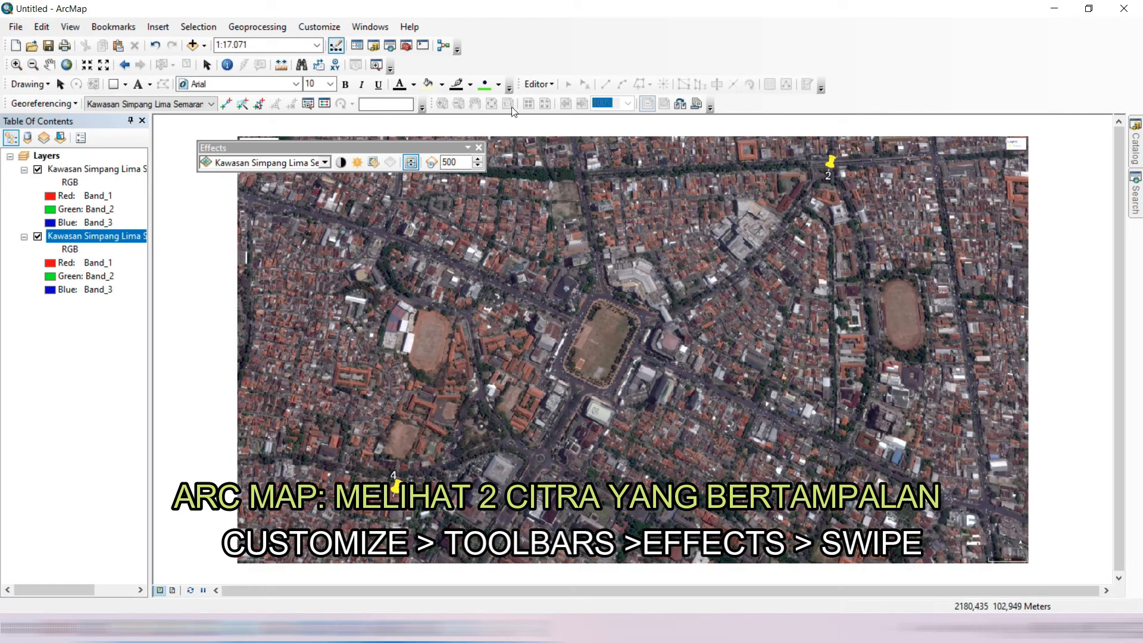
pyautogui.click(479, 147)
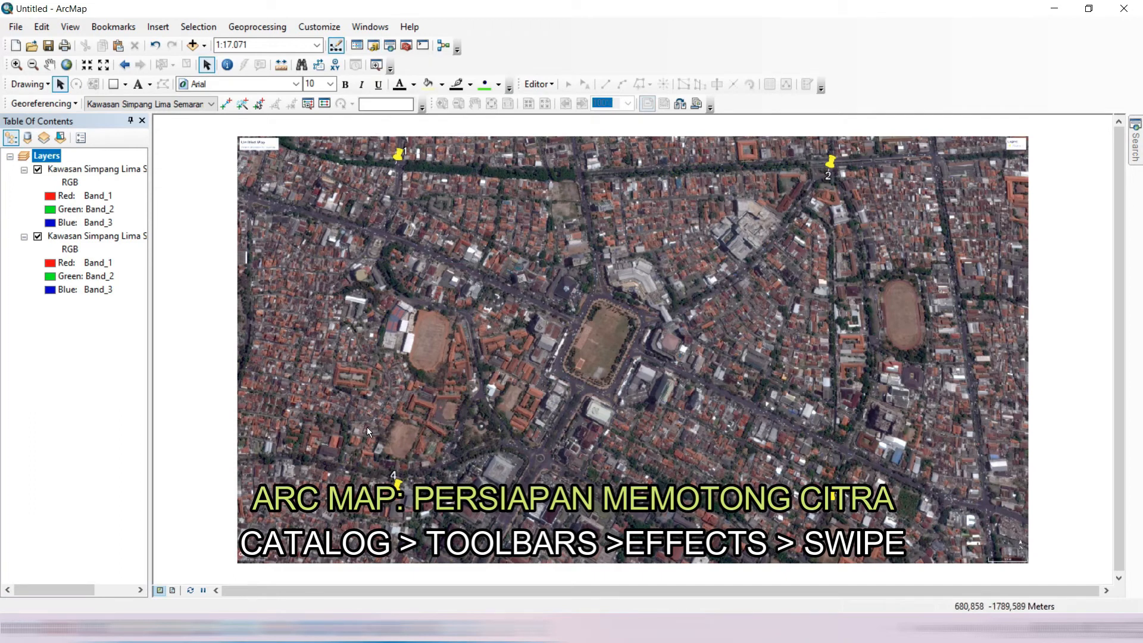
# Start a new shapefile in the Citra Google Earth Pro folder, named Area Simpang Lima Semarang, with feature type Polygon
pyautogui.click(375, 44)
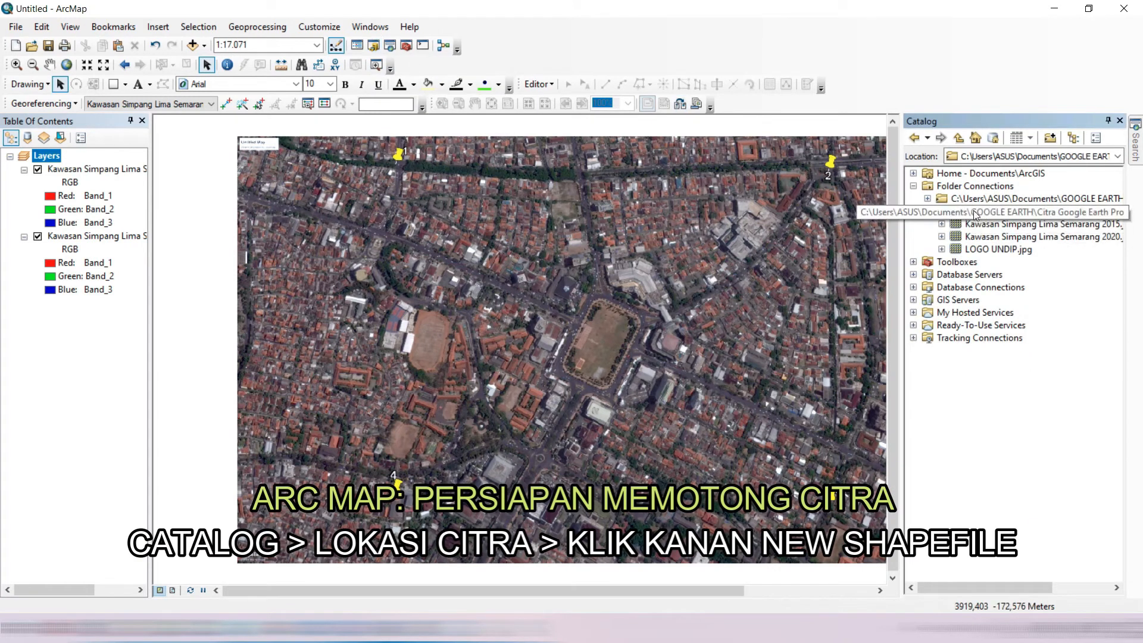
pyautogui.rightClick(1028, 216)
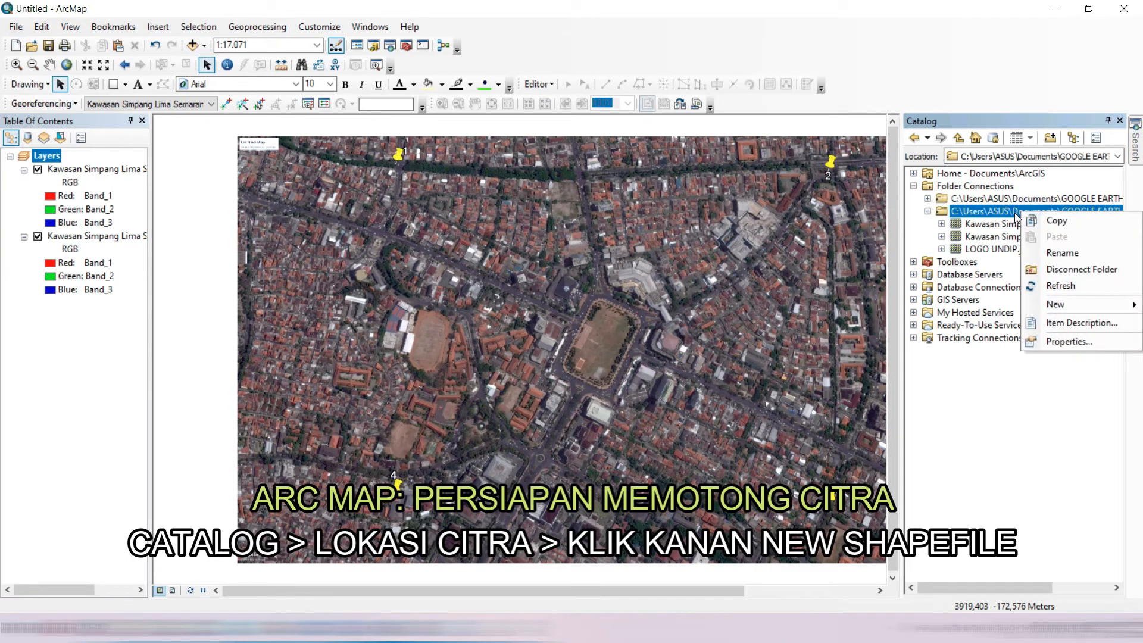
pyautogui.moveTo(1077, 301)
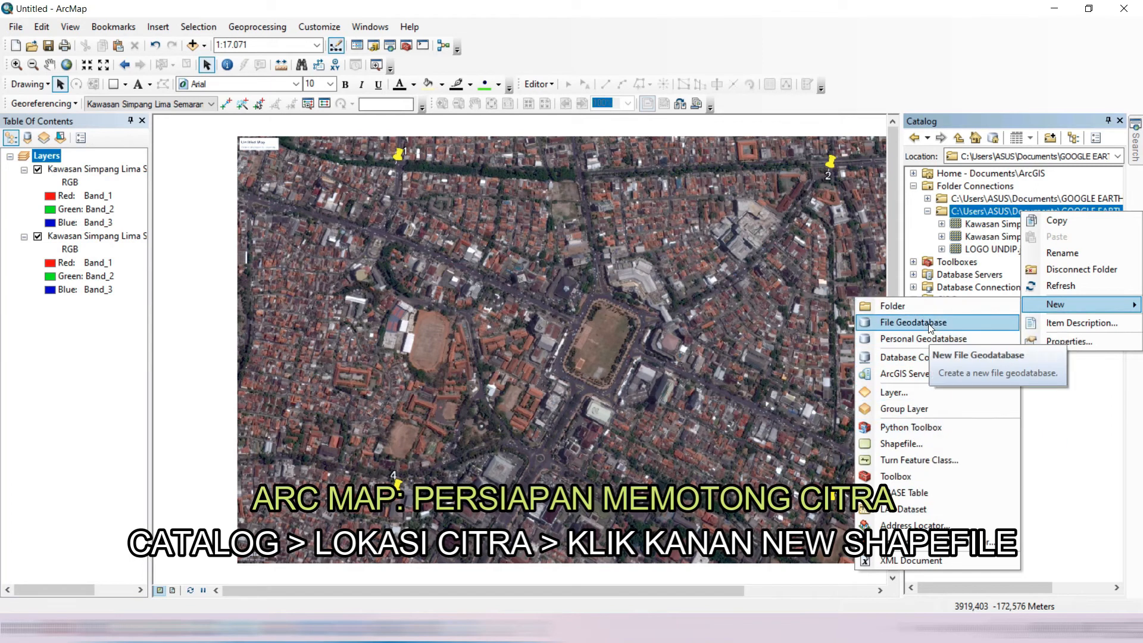
pyautogui.click(930, 443)
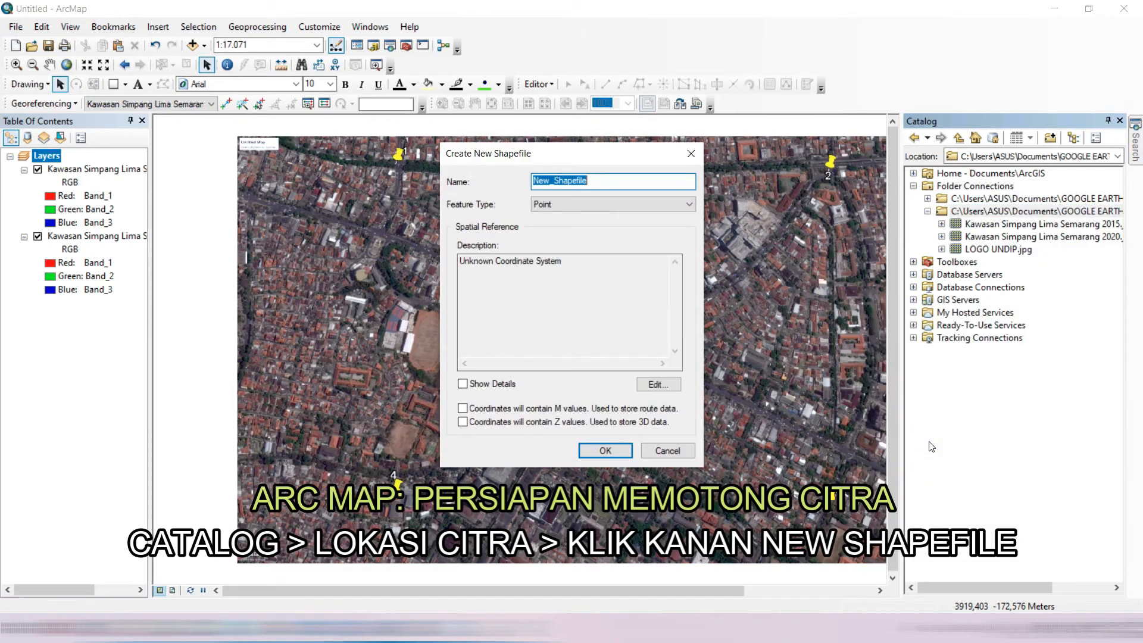
pyautogui.write('Area Simpang Lima Semarang')
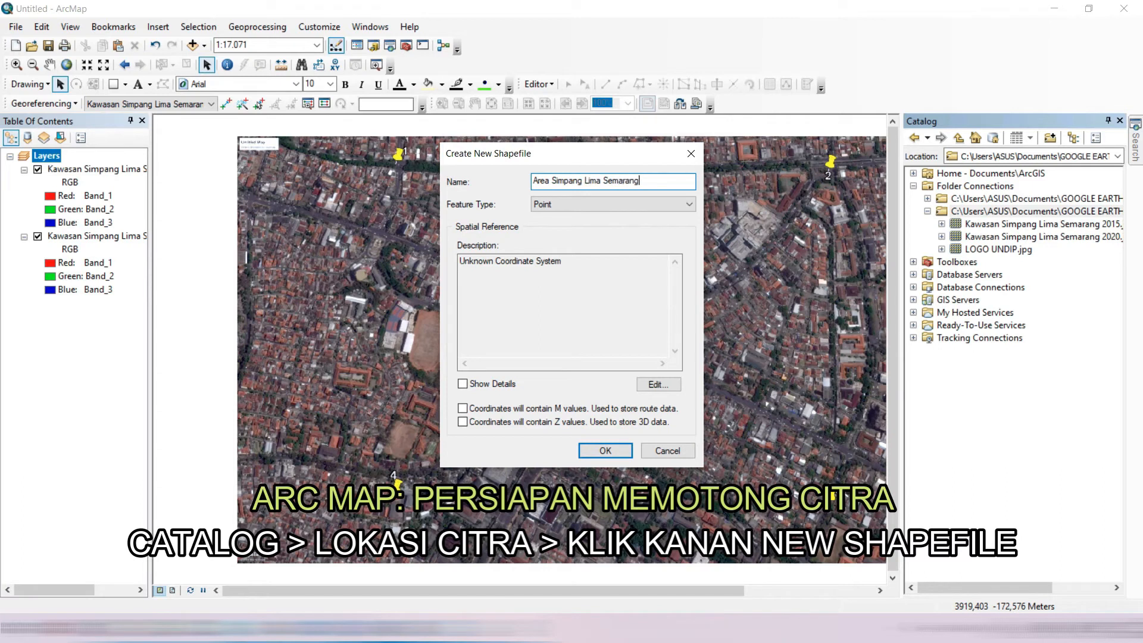
pyautogui.click(645, 199)
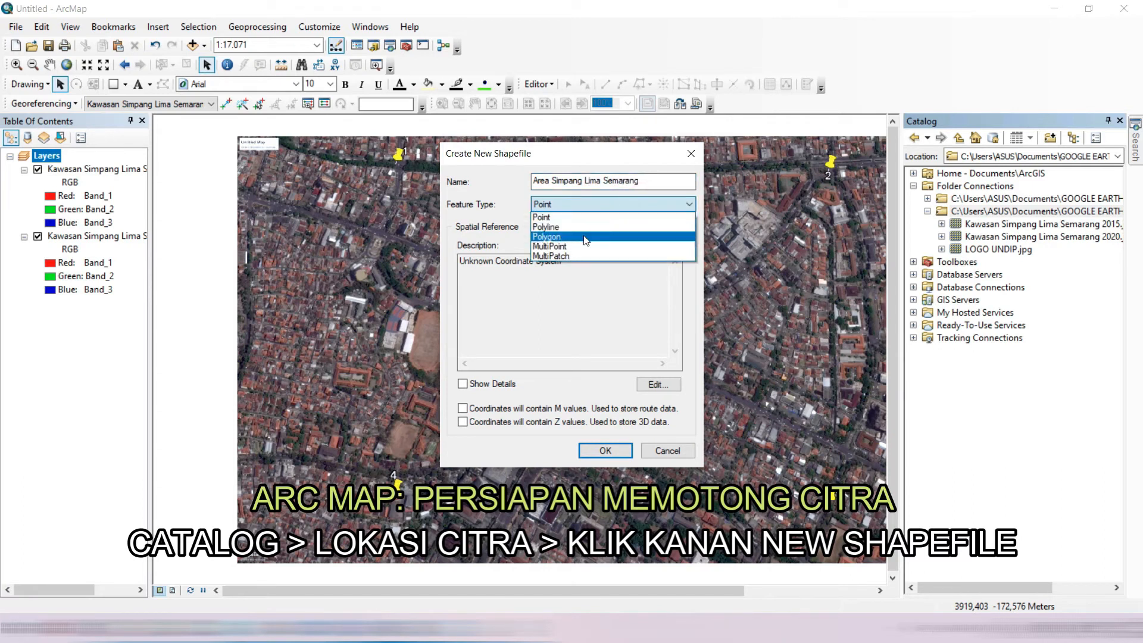
pyautogui.click(562, 239)
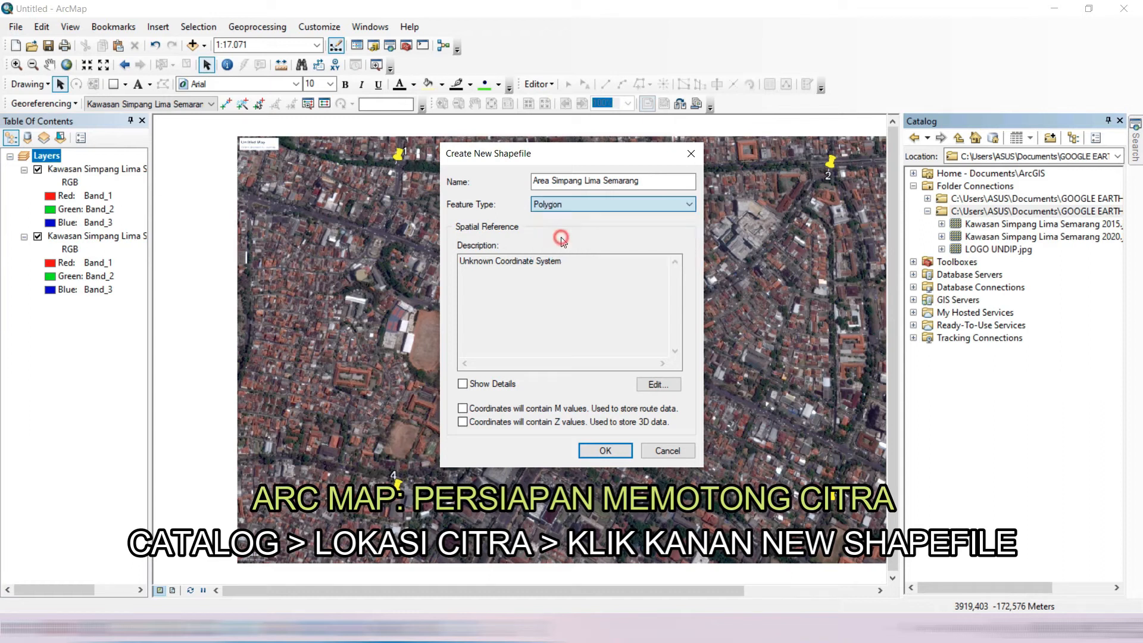
# Assign the projected coordinate system WGS 1984 UTM Zone 49S to the new shapefile and create it
pyautogui.click(460, 264)
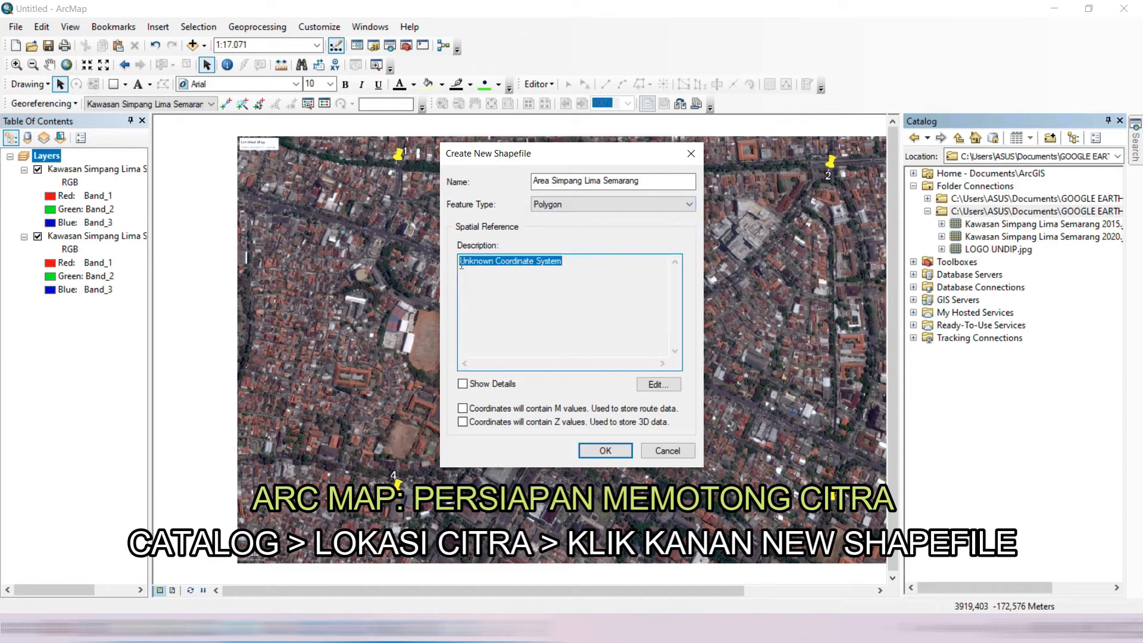
pyautogui.moveTo(461, 263); pyautogui.dragTo(566, 272)
pyautogui.click(661, 386)
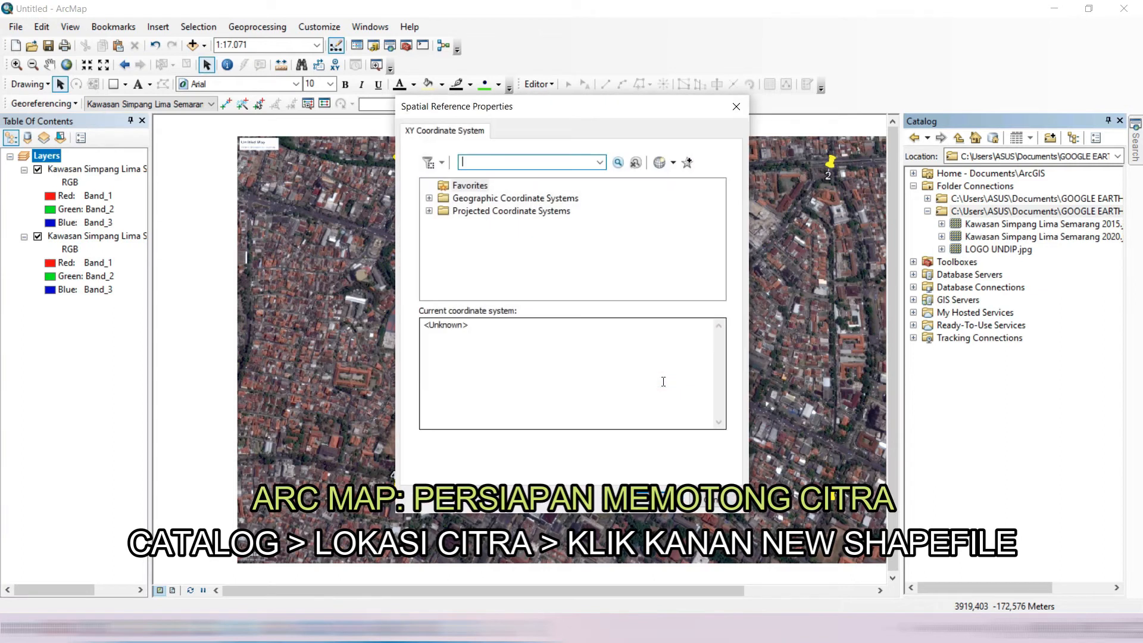
pyautogui.click(435, 211)
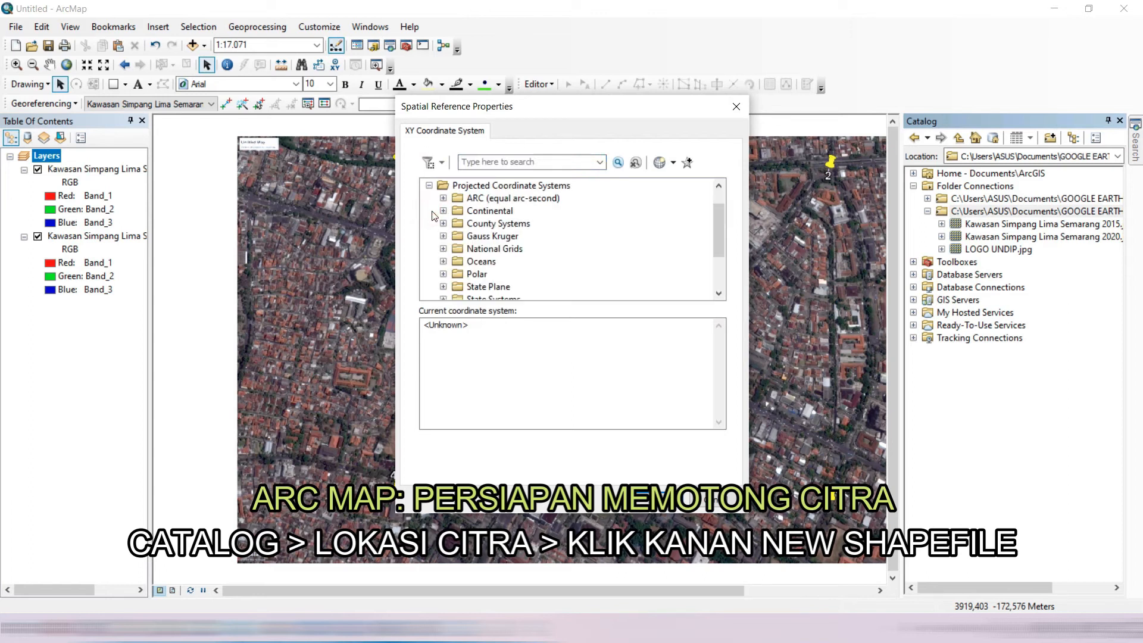
pyautogui.scroll(-2, 501, 266)
pyautogui.click(443, 260)
pyautogui.scroll(-3, 535, 269)
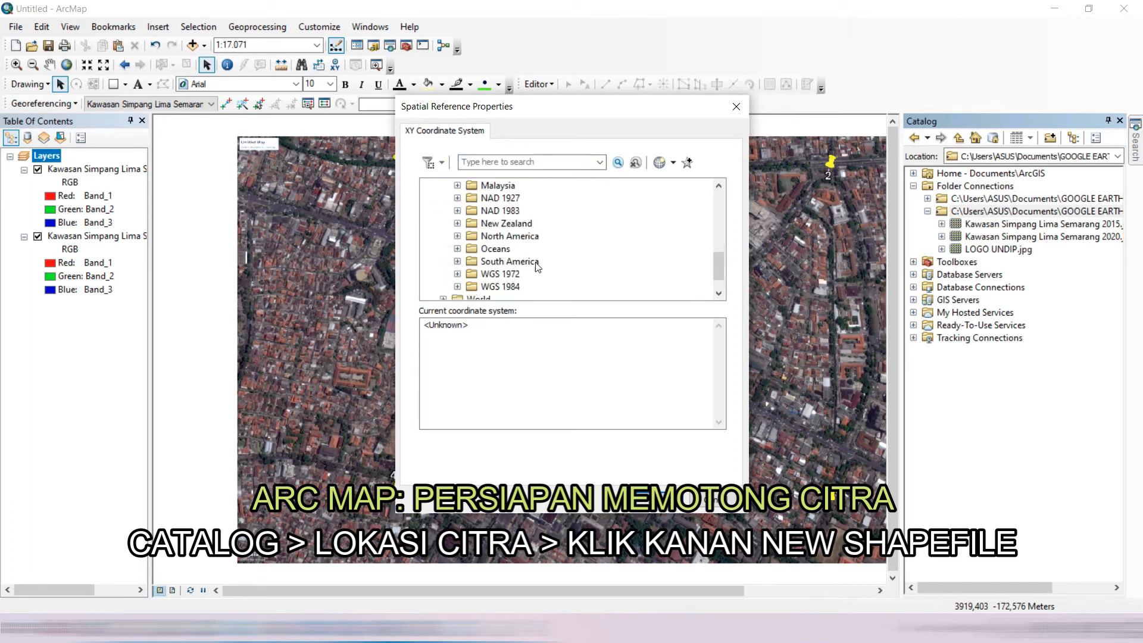
pyautogui.click(457, 261)
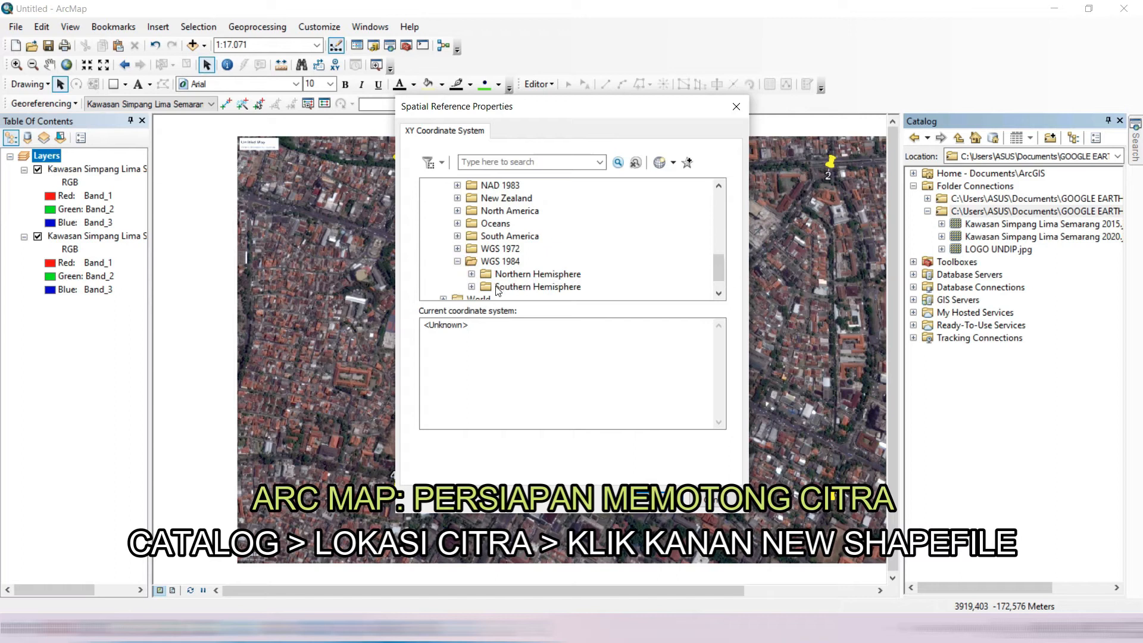
pyautogui.click(472, 286)
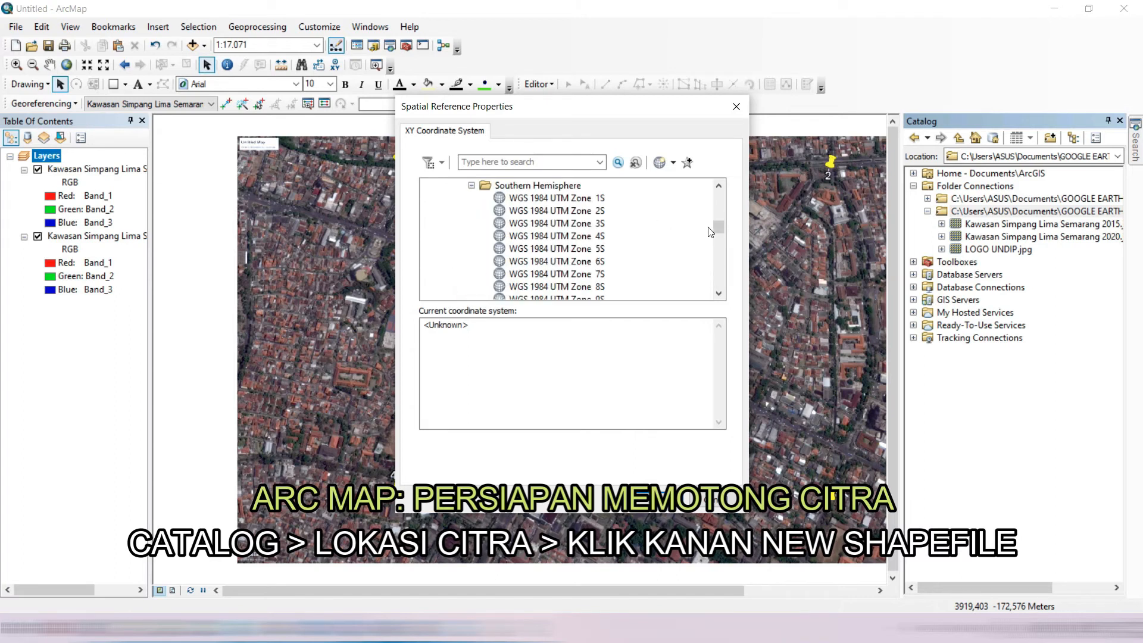
pyautogui.moveTo(715, 228); pyautogui.dragTo(692, 268)
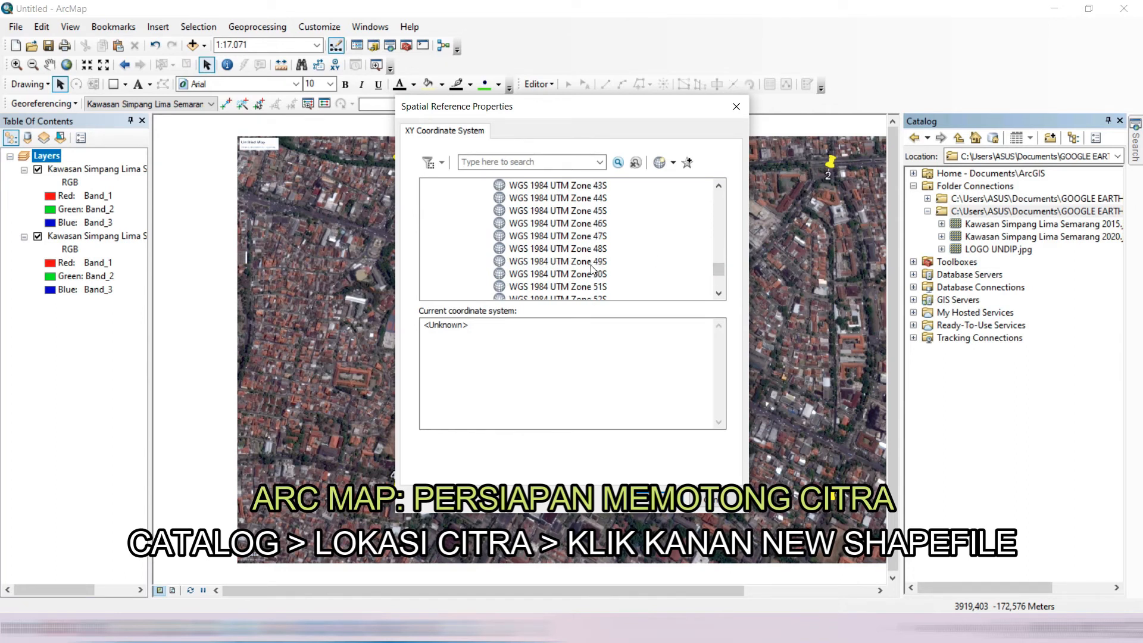
pyautogui.click(592, 262)
pyautogui.click(652, 510)
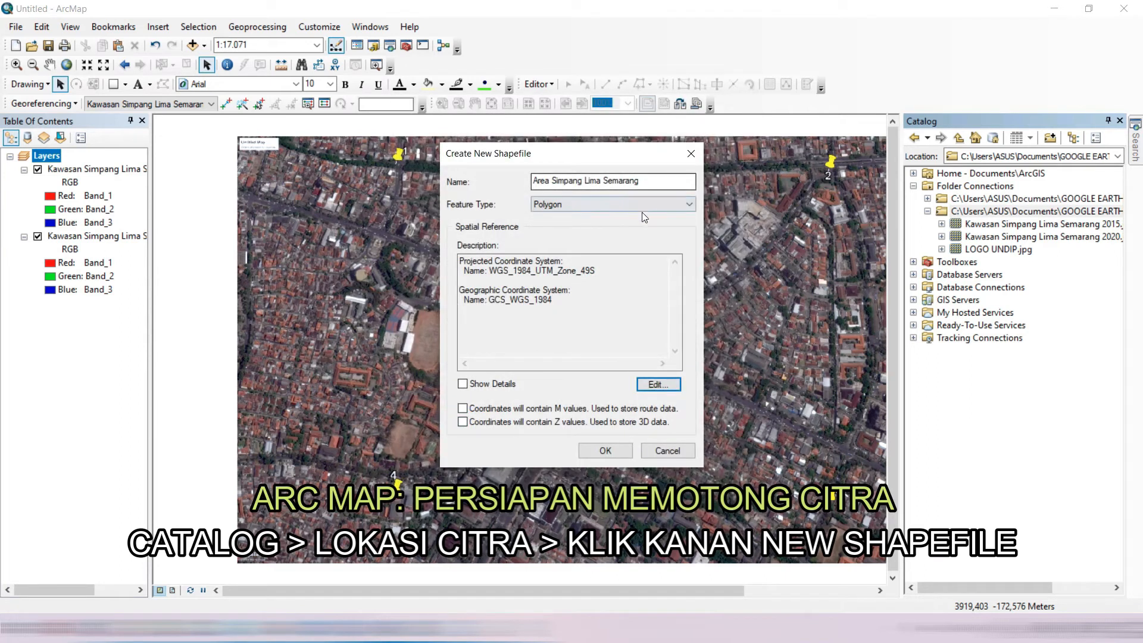
pyautogui.click(605, 451)
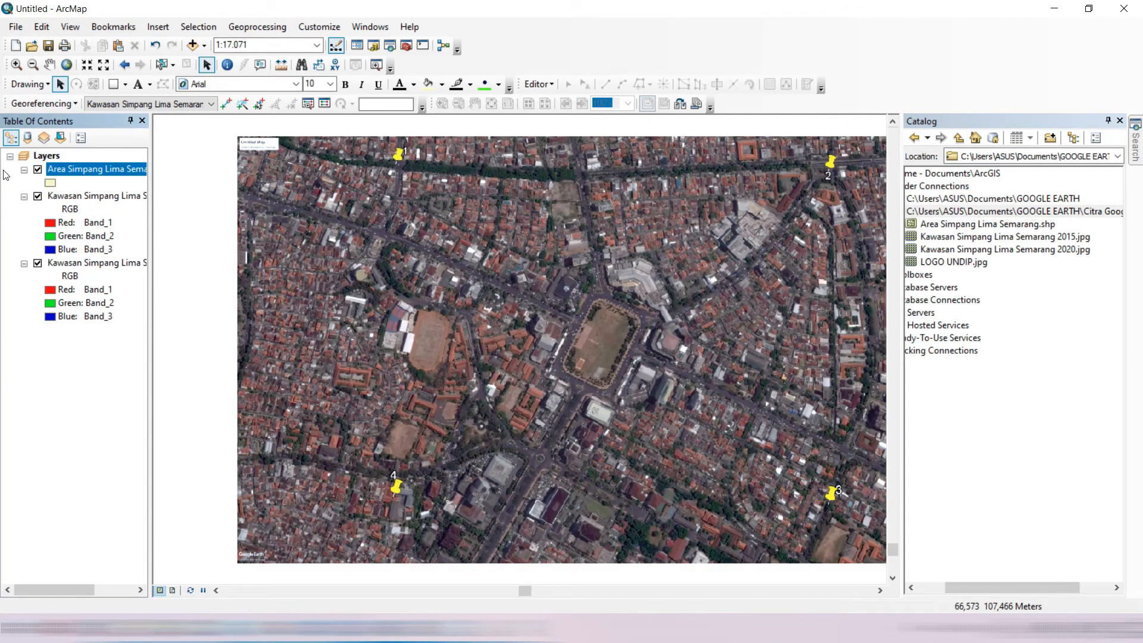
# Symbolize the Area Simpang Lima Semarang layer with no fill color and a red outline
pyautogui.click(51, 185)
pyautogui.click(51, 185)
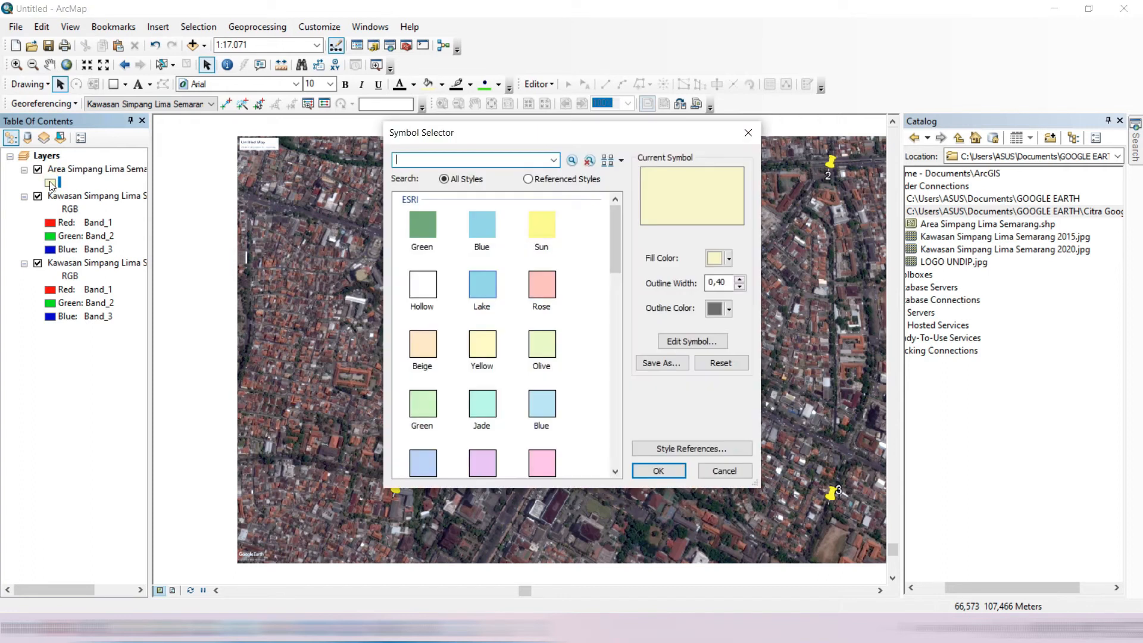
pyautogui.click(718, 258)
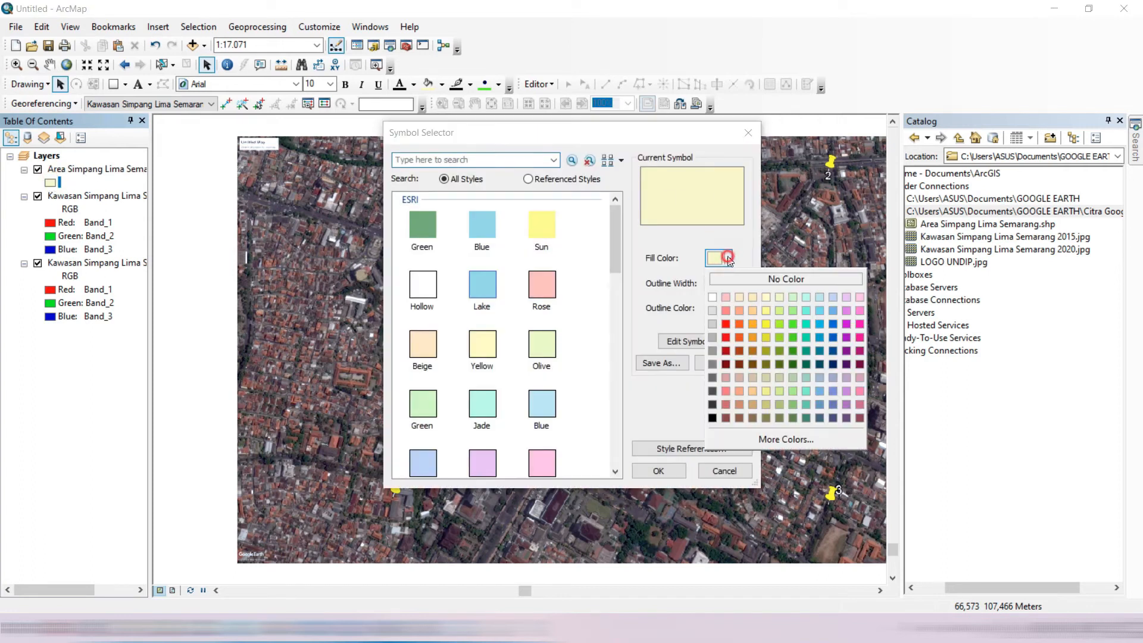
pyautogui.click(744, 276)
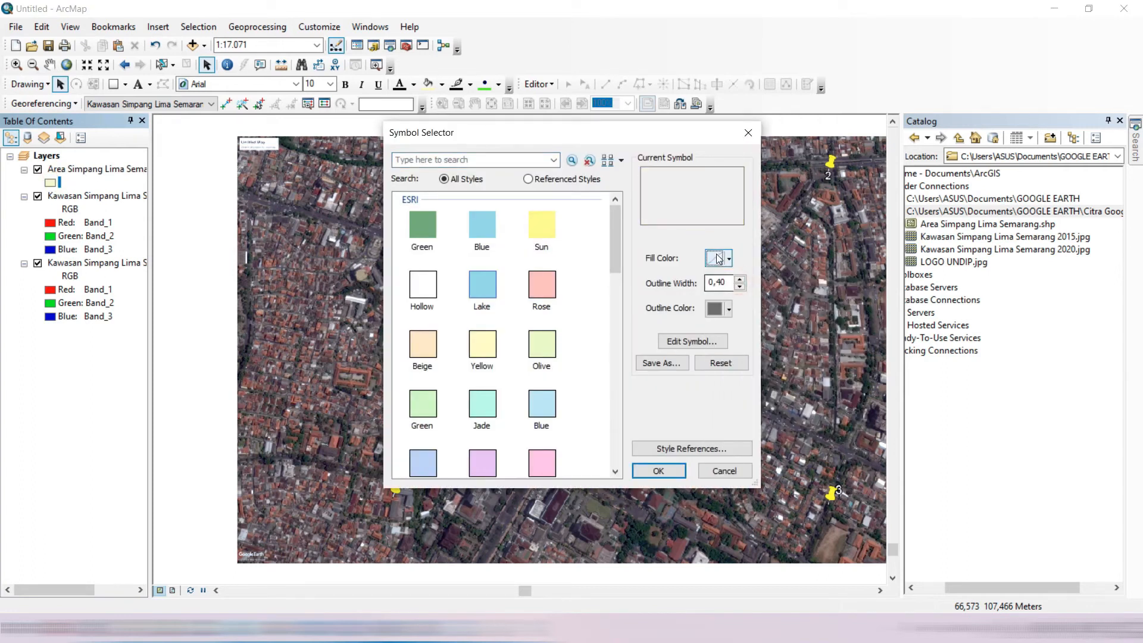
pyautogui.click(729, 309)
pyautogui.click(726, 375)
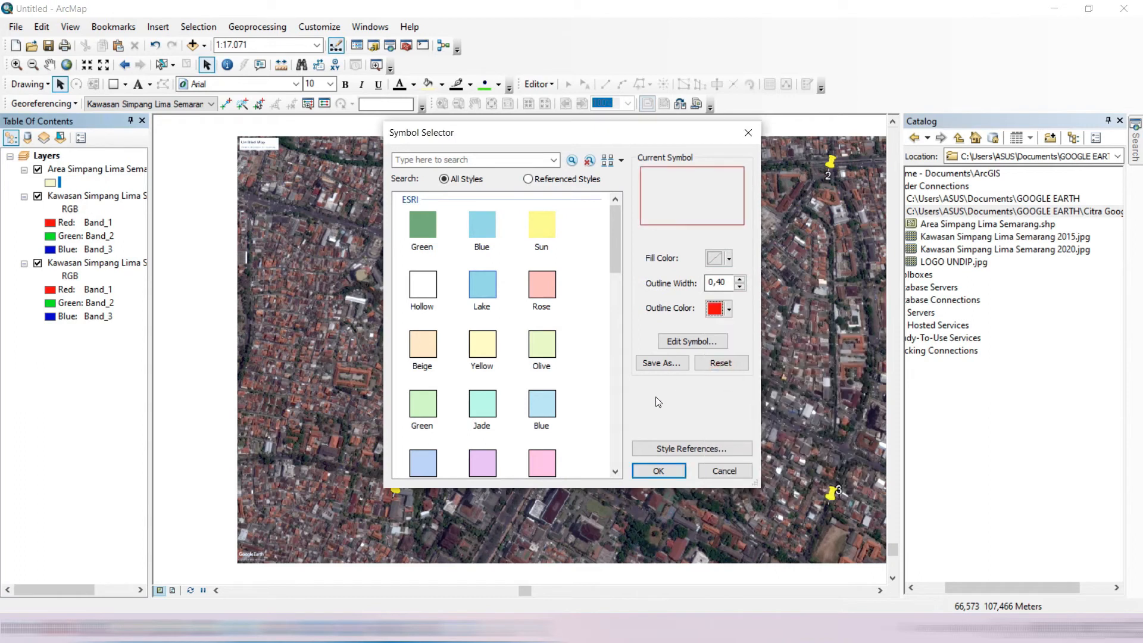
pyautogui.click(657, 471)
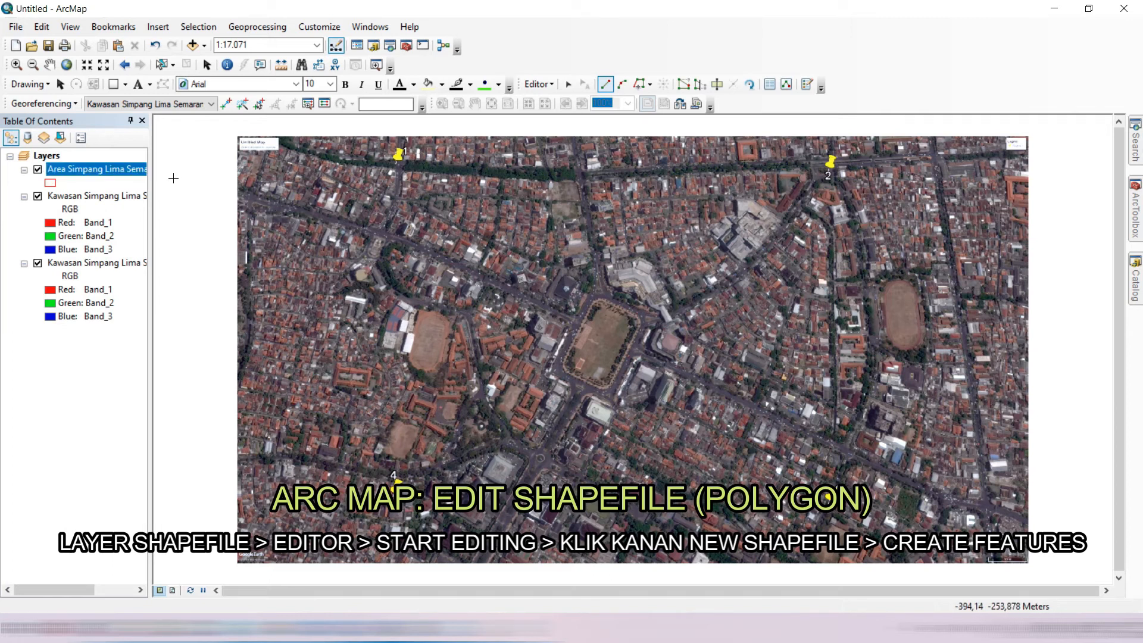
# Start an editing session and select the Area Simpang Lima Semarang template for creating features
pyautogui.click(539, 84)
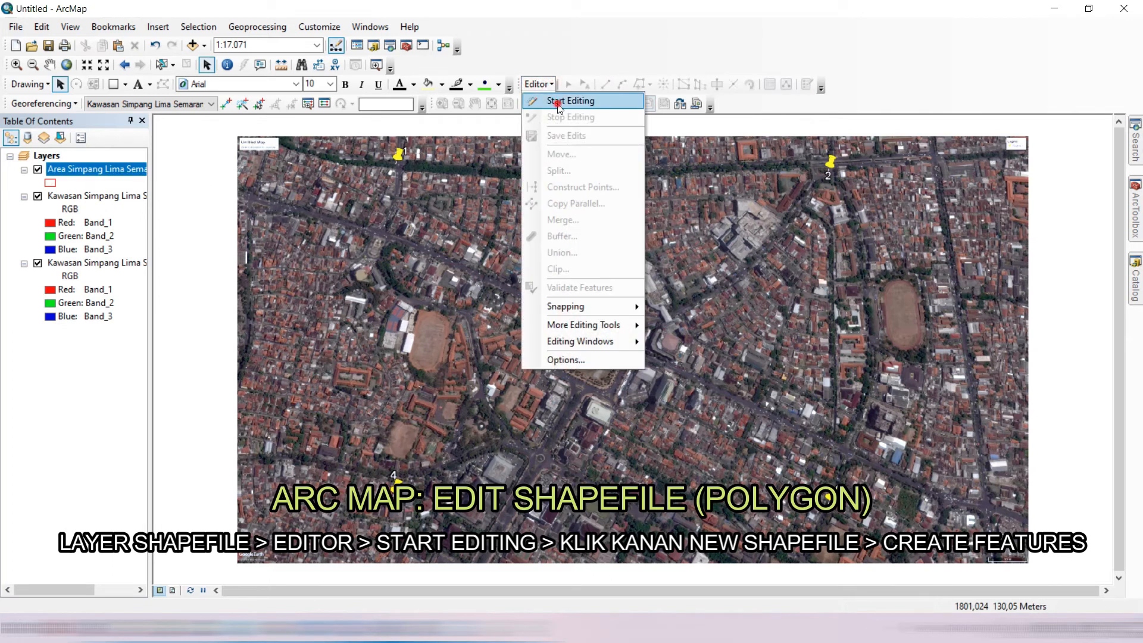
pyautogui.click(558, 103)
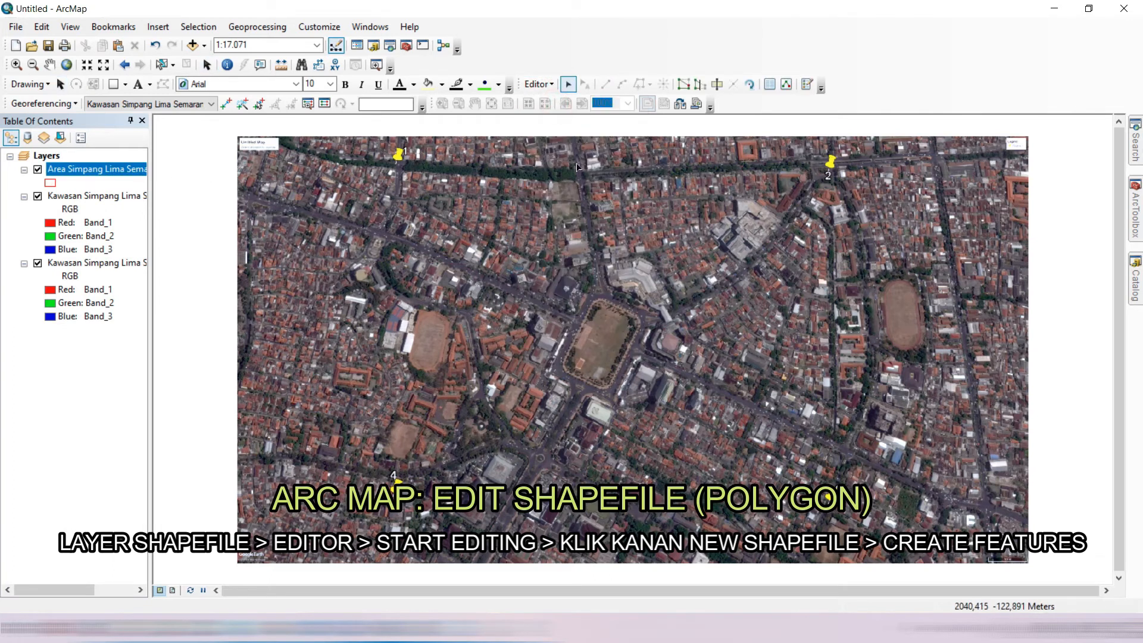
pyautogui.click(807, 86)
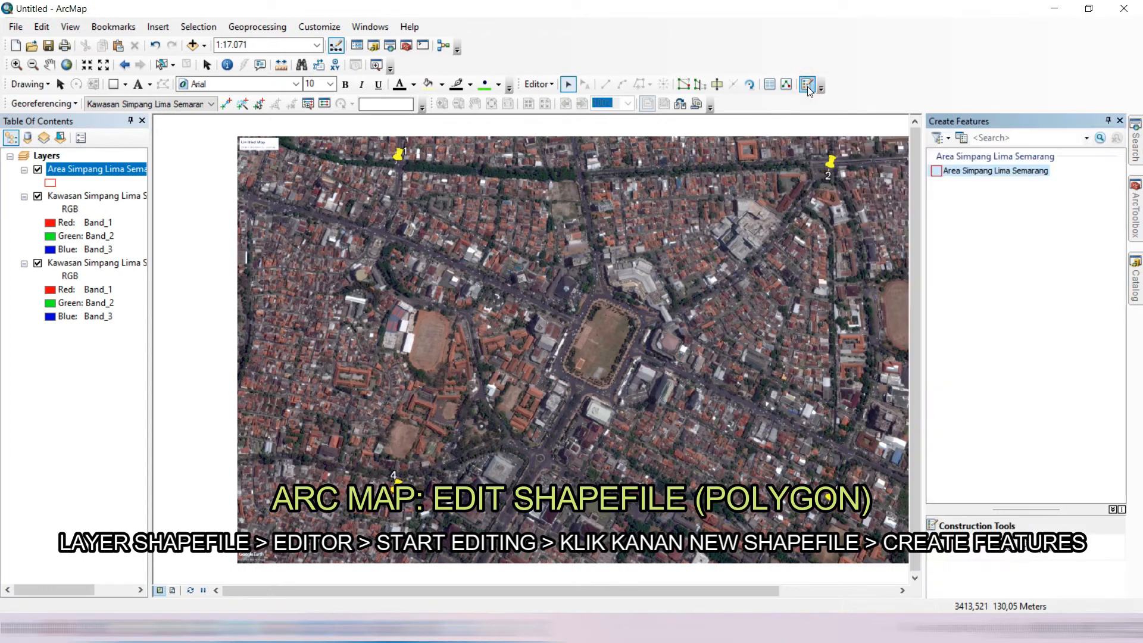
pyautogui.click(971, 172)
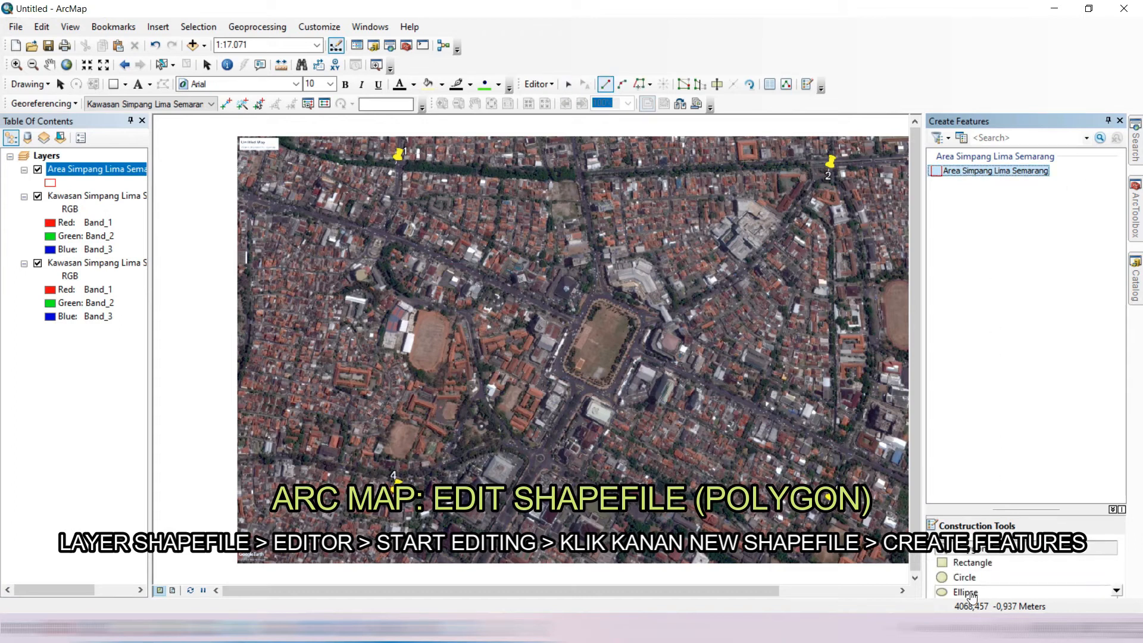
# Draw a rectangular polygon around the Simpang Lima square and its surroundings in the Area Simpang Lima Semarang layer
pyautogui.click(986, 563)
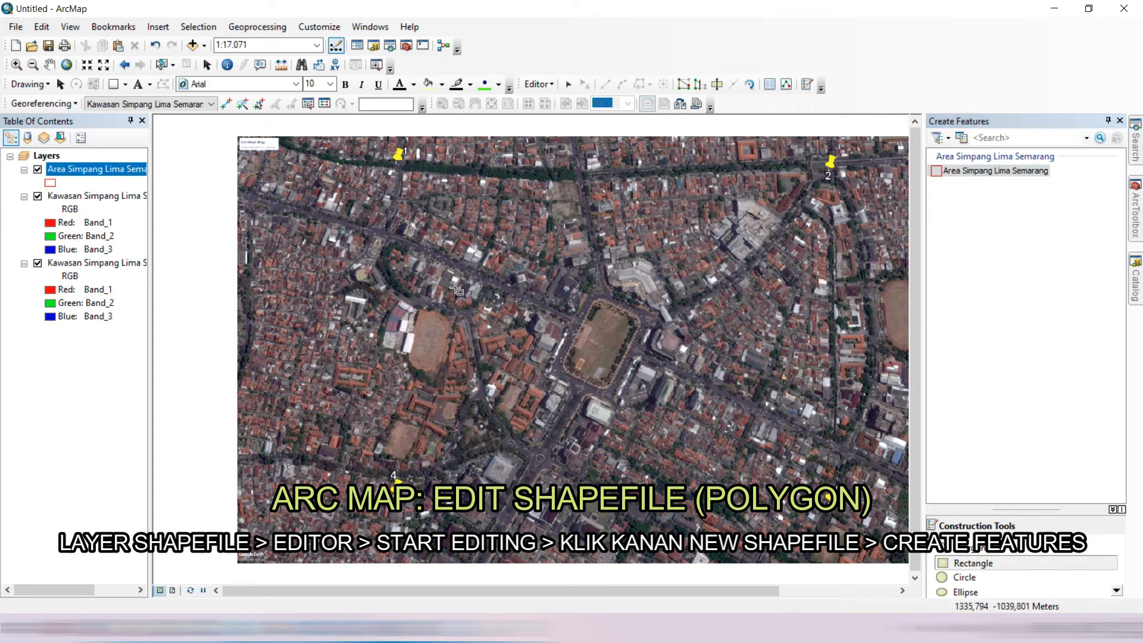
pyautogui.click(420, 210)
pyautogui.click(715, 211)
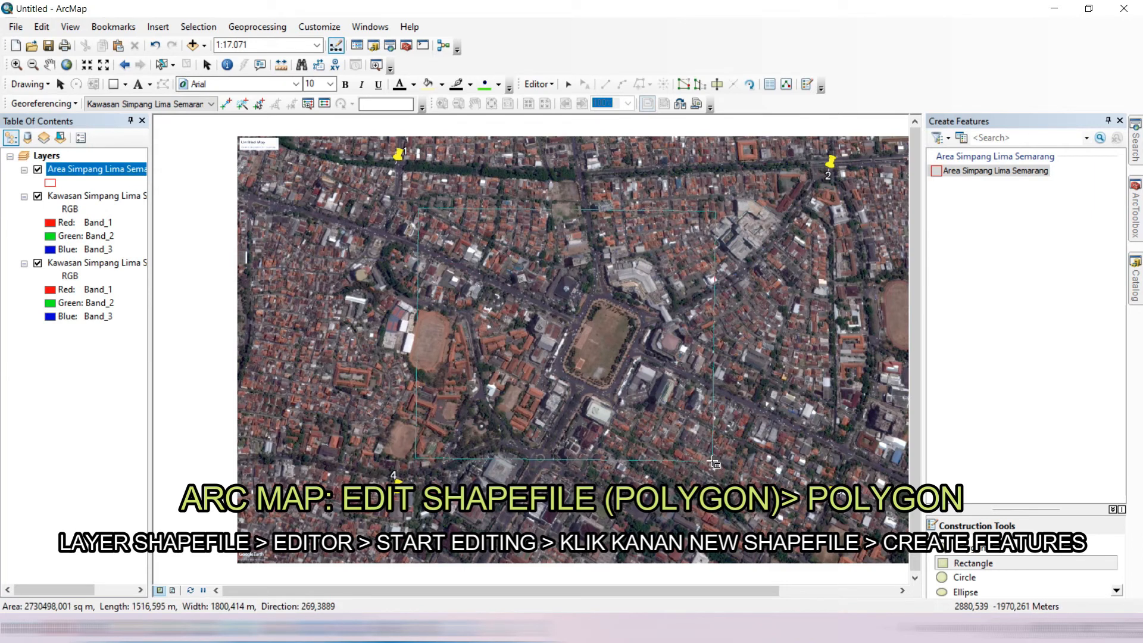
pyautogui.click(795, 485)
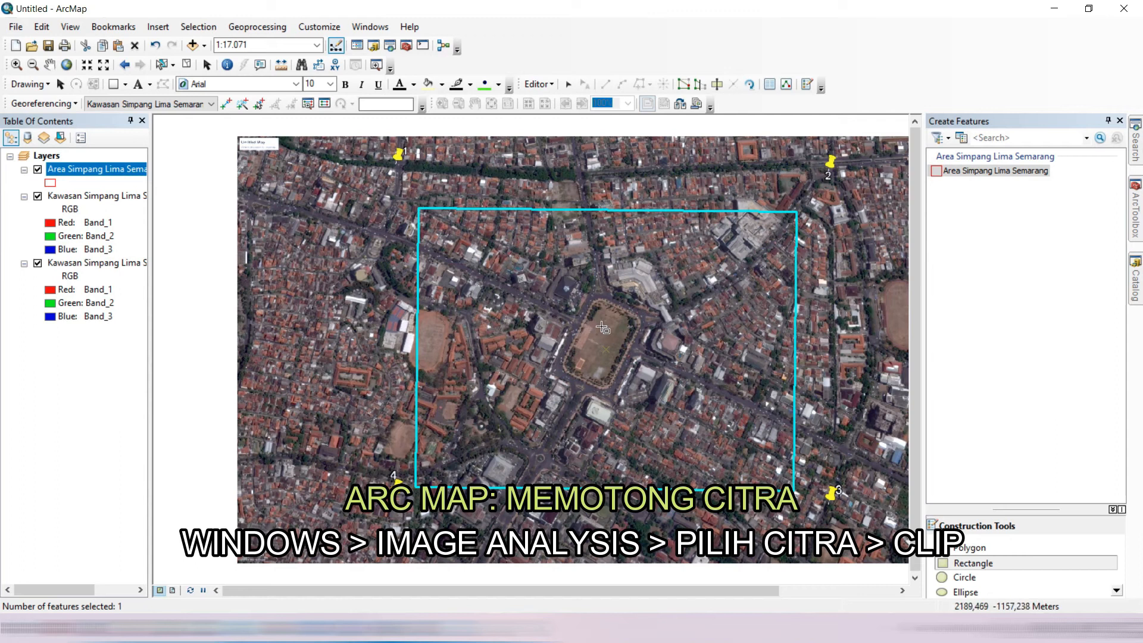
# Clip the Kawasan Simpang Lima Semarang 2015 image to the selected rectangle with Image Analysis
pyautogui.click(383, 31)
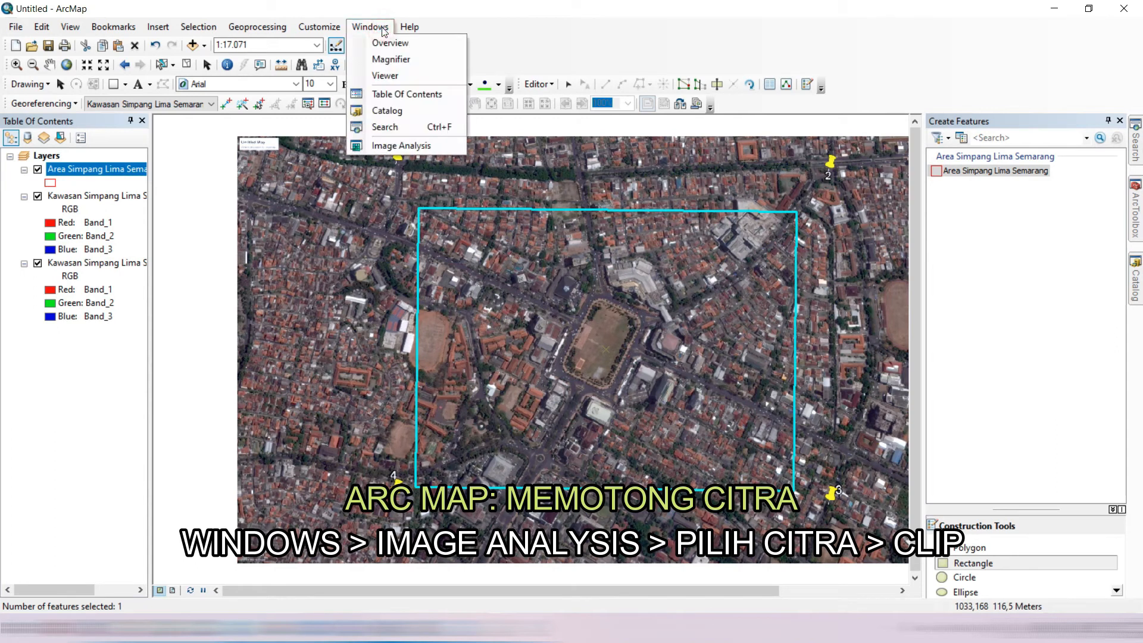
pyautogui.click(410, 146)
pyautogui.moveTo(573, 131); pyautogui.dragTo(684, 109)
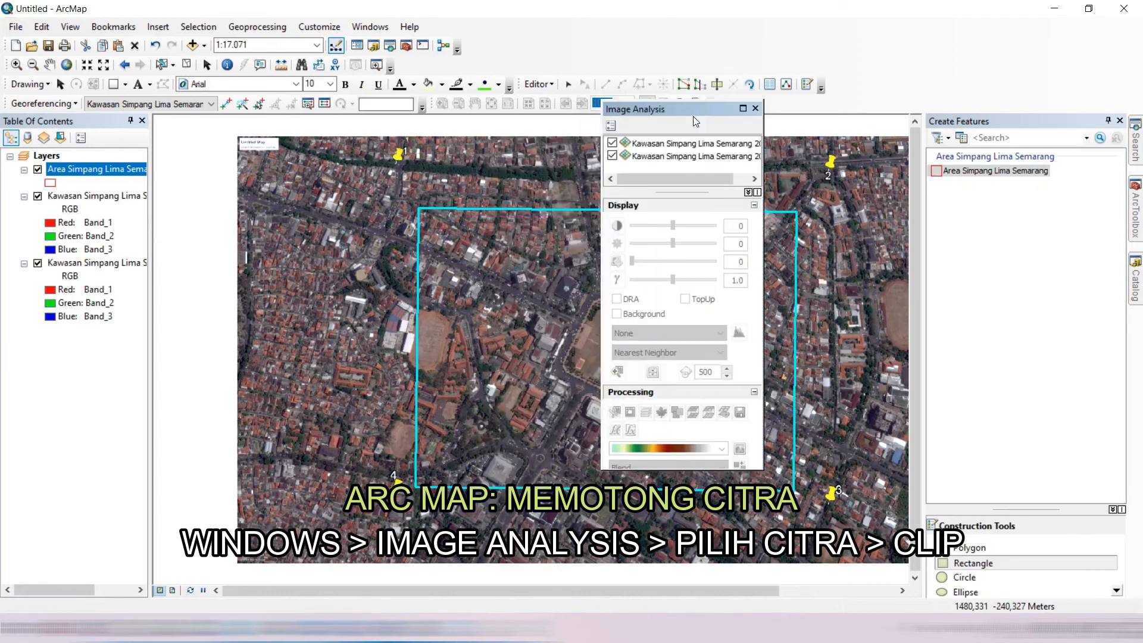
pyautogui.click(709, 146)
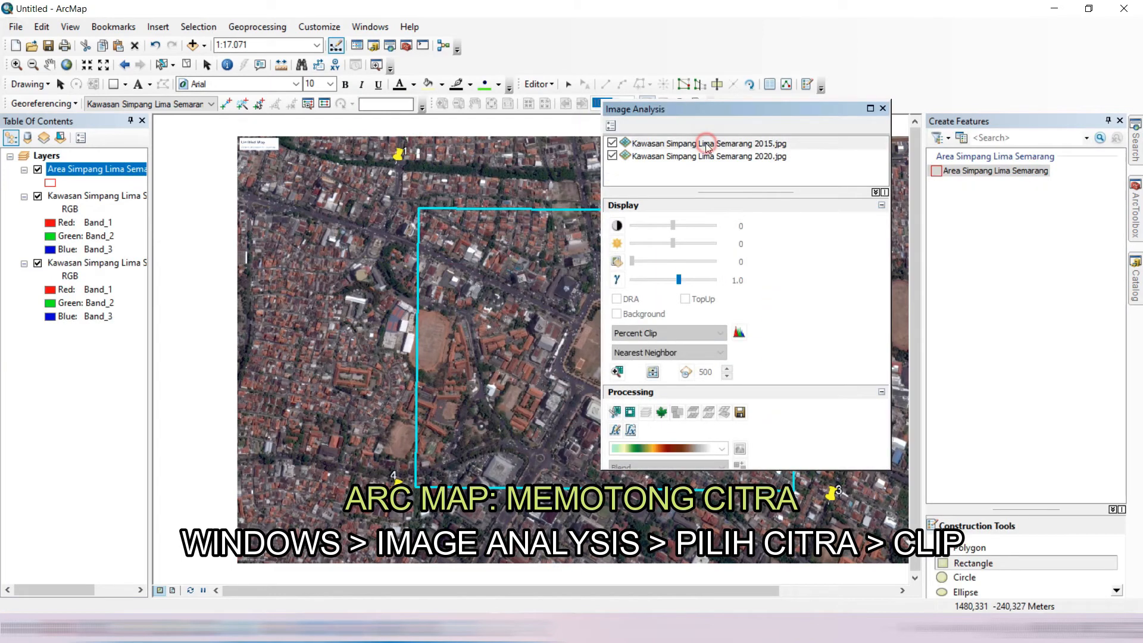
pyautogui.click(615, 412)
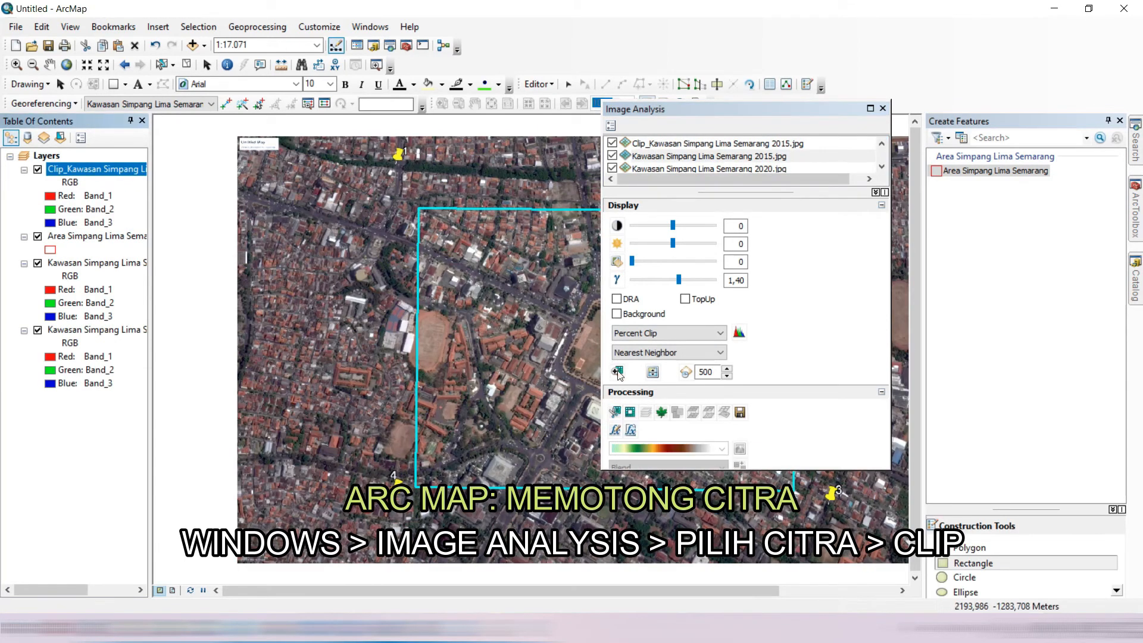
# Clip the Kawasan Simpang Lima Semarang 2020 image to the same rectangle and close Image Analysis
pyautogui.scroll(-1, 773, 165)
pyautogui.click(767, 156)
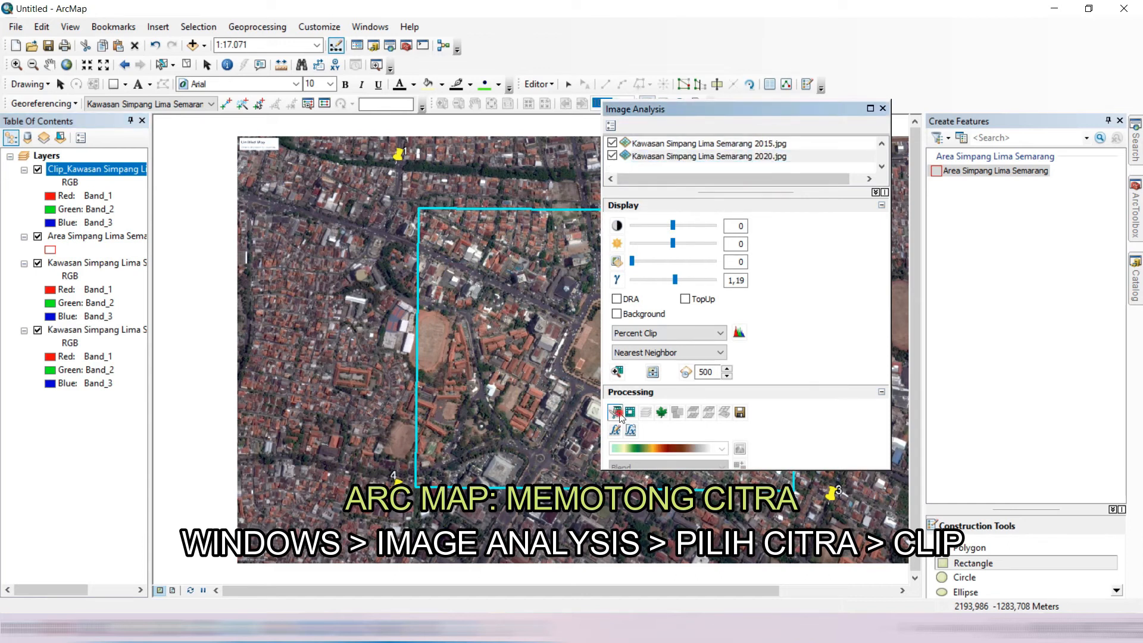
pyautogui.click(616, 412)
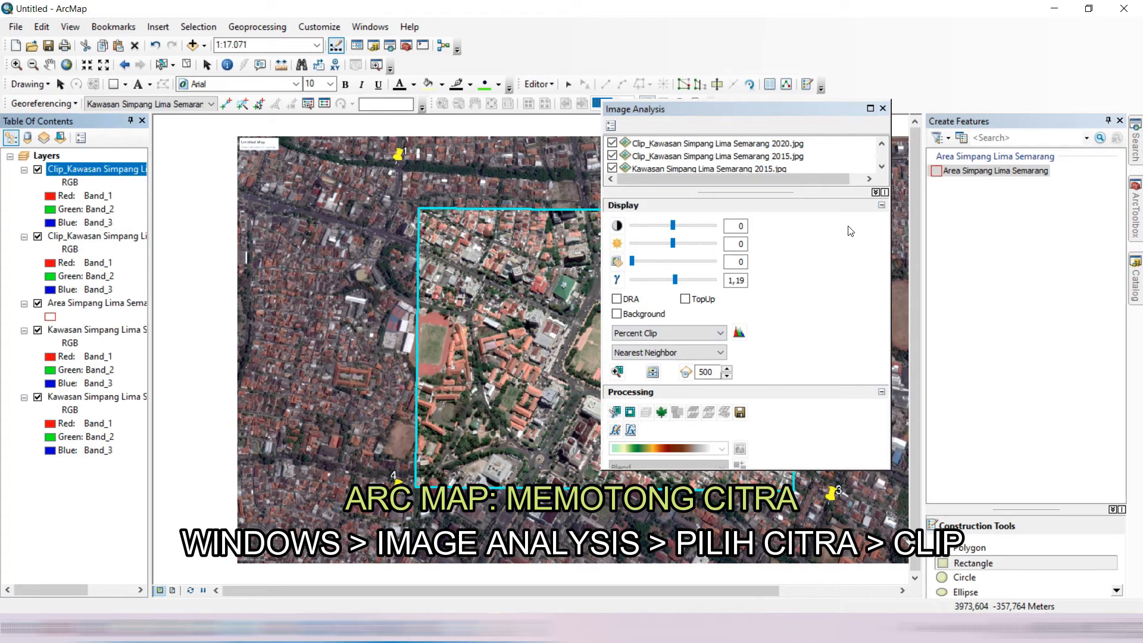
pyautogui.click(883, 109)
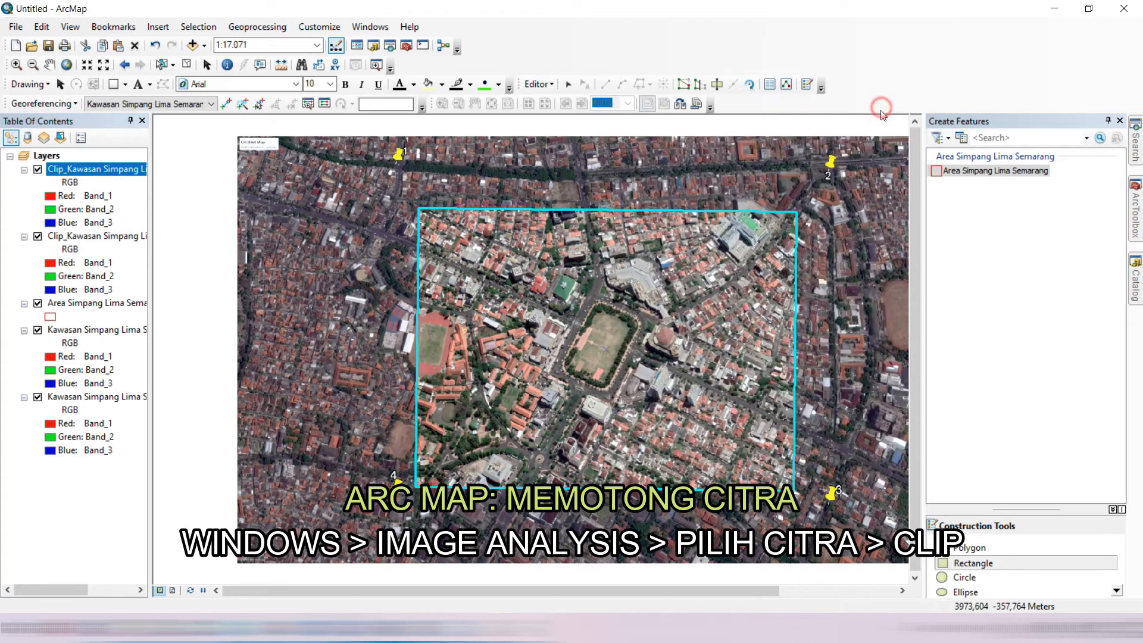
# Hide and collapse the two original unclipped Kawasan Simpang Lima Semarang images, and remove them from the map
pyautogui.click(37, 330)
pyautogui.click(38, 397)
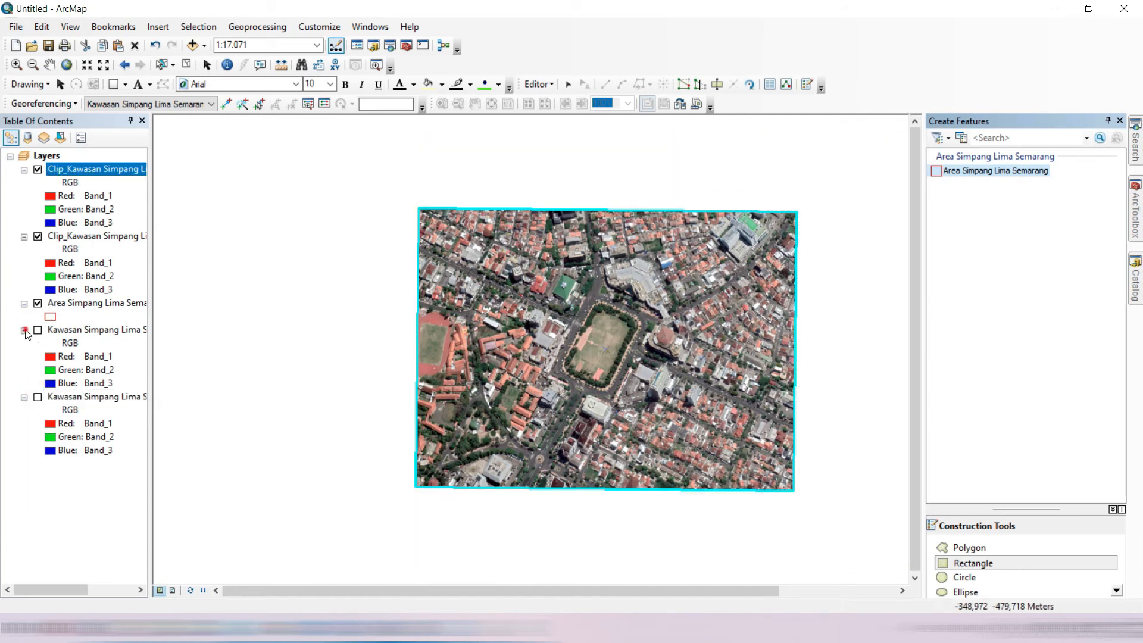
pyautogui.click(24, 329)
pyautogui.click(24, 343)
pyautogui.rightClick(62, 330)
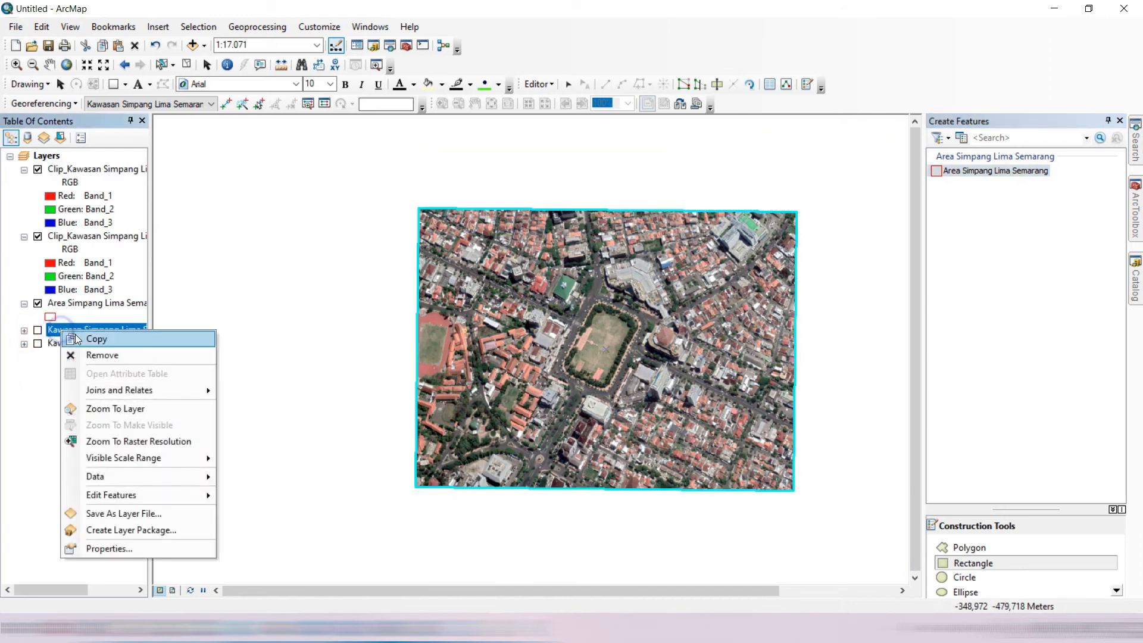
pyautogui.click(99, 355)
pyautogui.rightClick(79, 330)
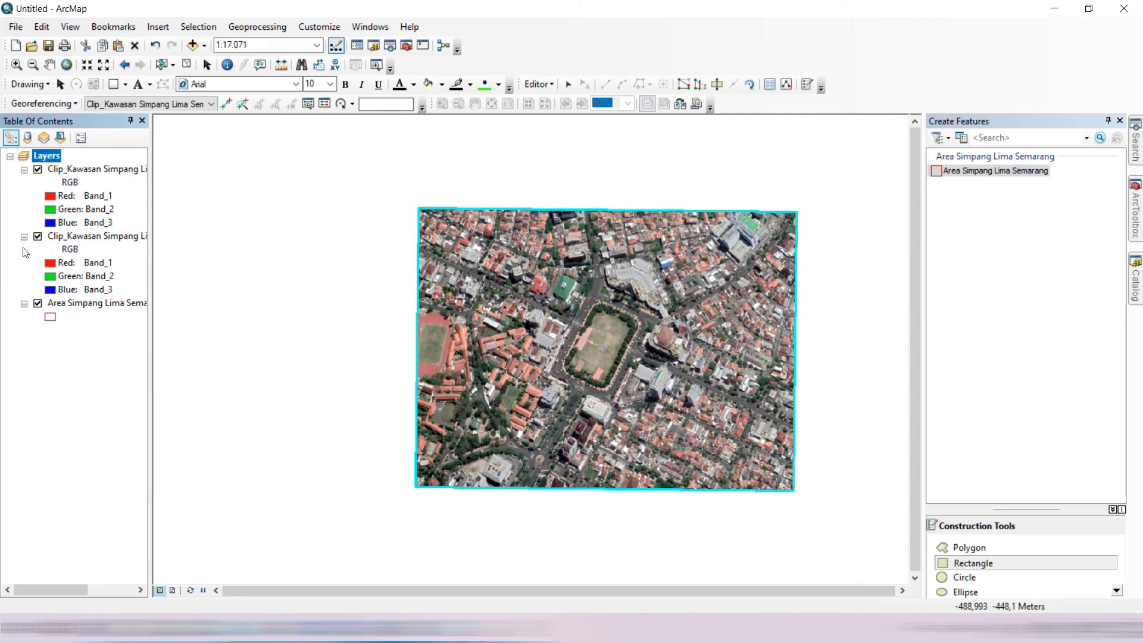
# Hide the Area Simpang Lima Semarang layer and stop the editing session
pyautogui.click(37, 304)
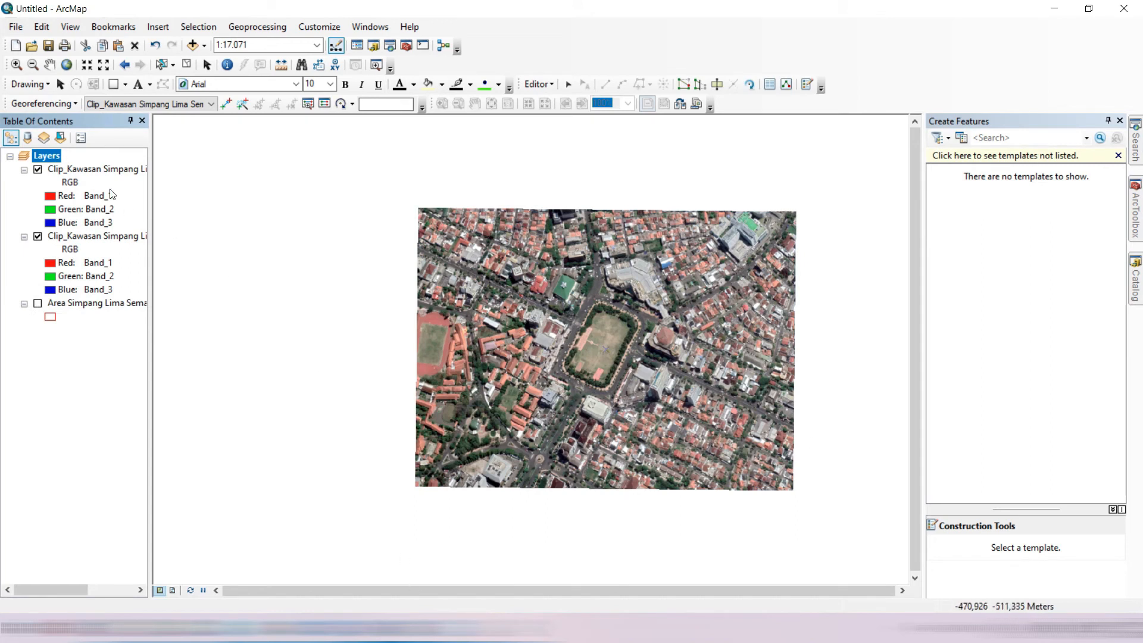
pyautogui.click(67, 64)
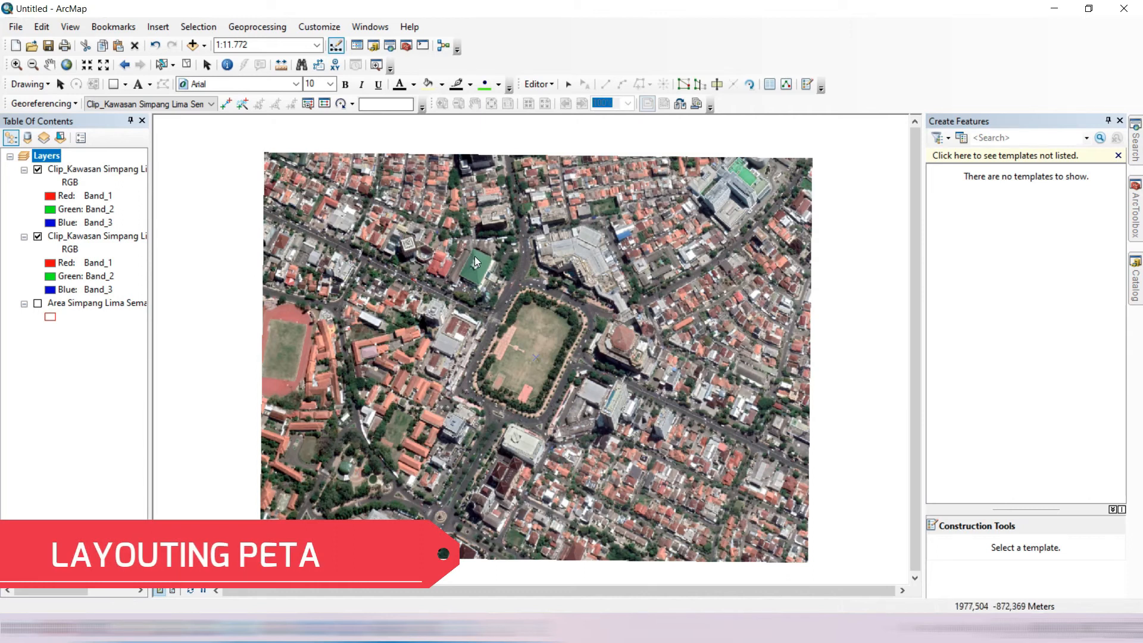
pyautogui.click(1120, 121)
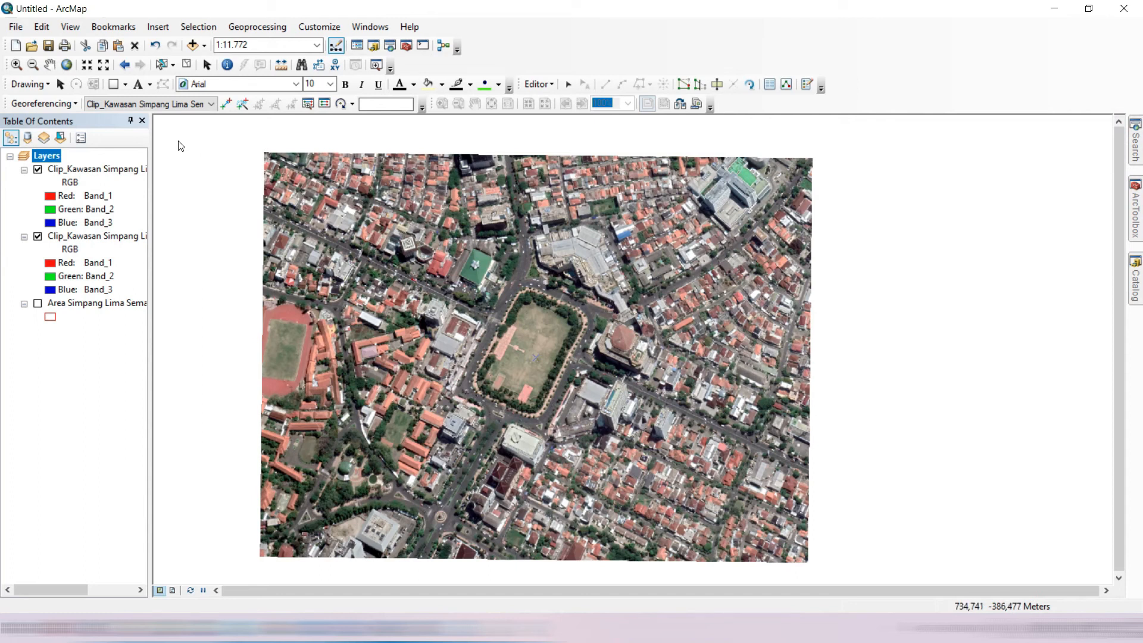
pyautogui.click(539, 84)
pyautogui.click(562, 120)
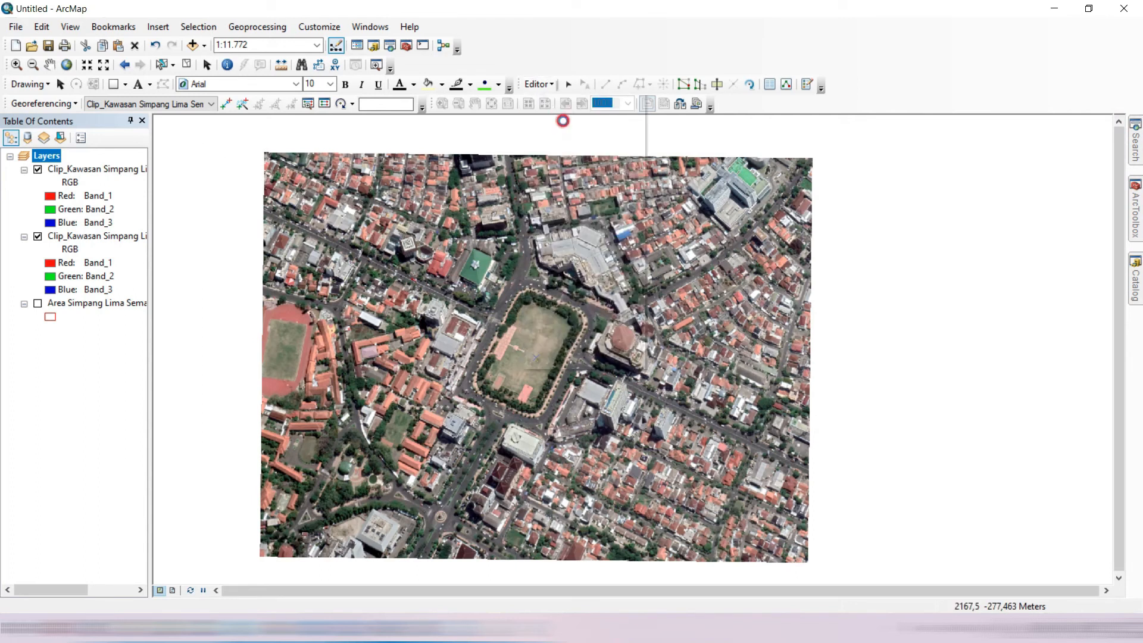
pyautogui.click(532, 361)
# Switch to the layout view and change the page layout to the ISO A4 Landscape template
pyautogui.click(71, 169)
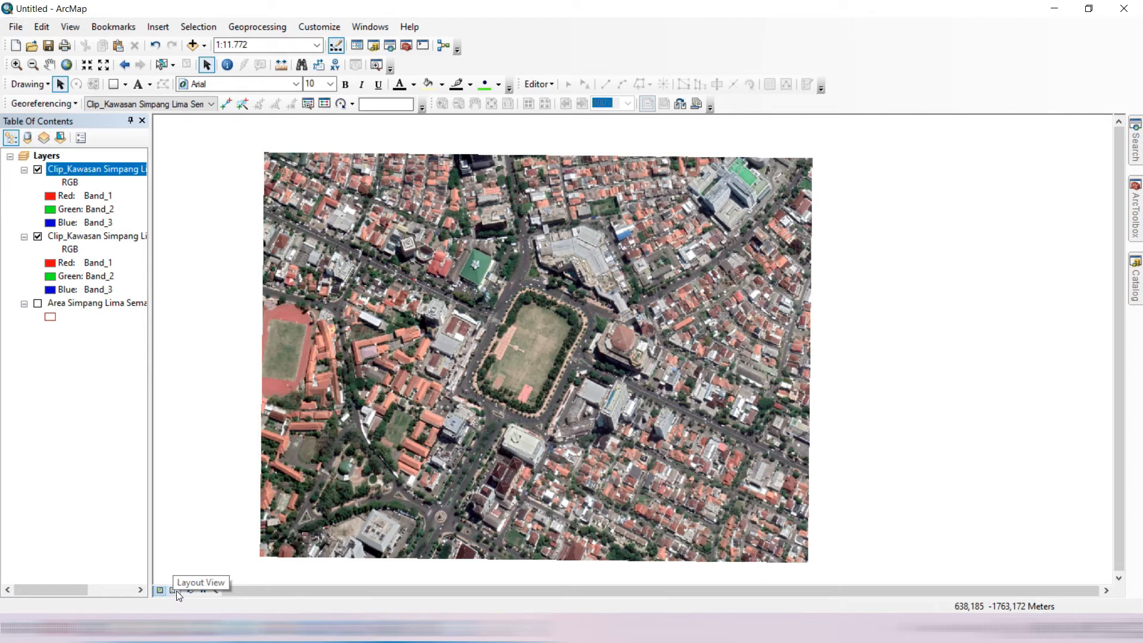
pyautogui.click(160, 593)
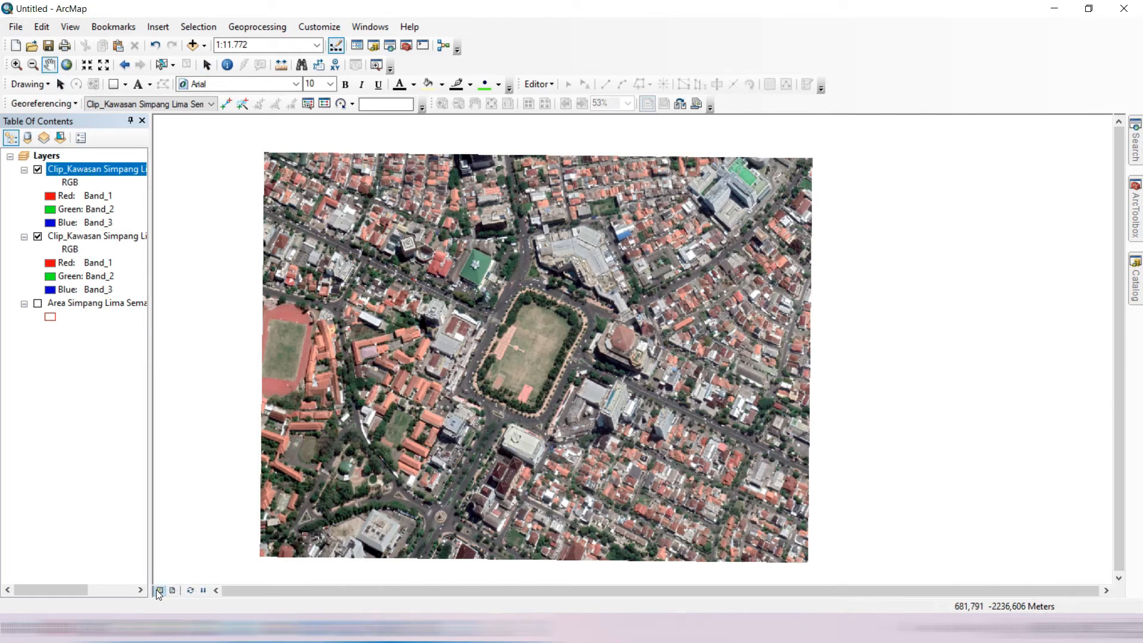
pyautogui.click(175, 589)
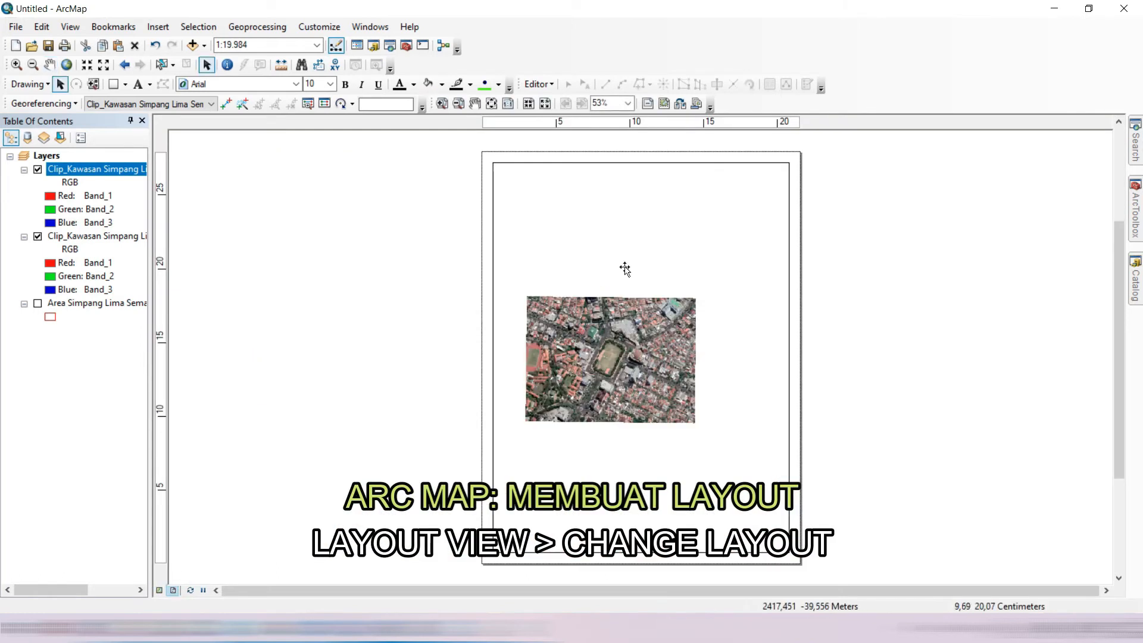
pyautogui.click(680, 105)
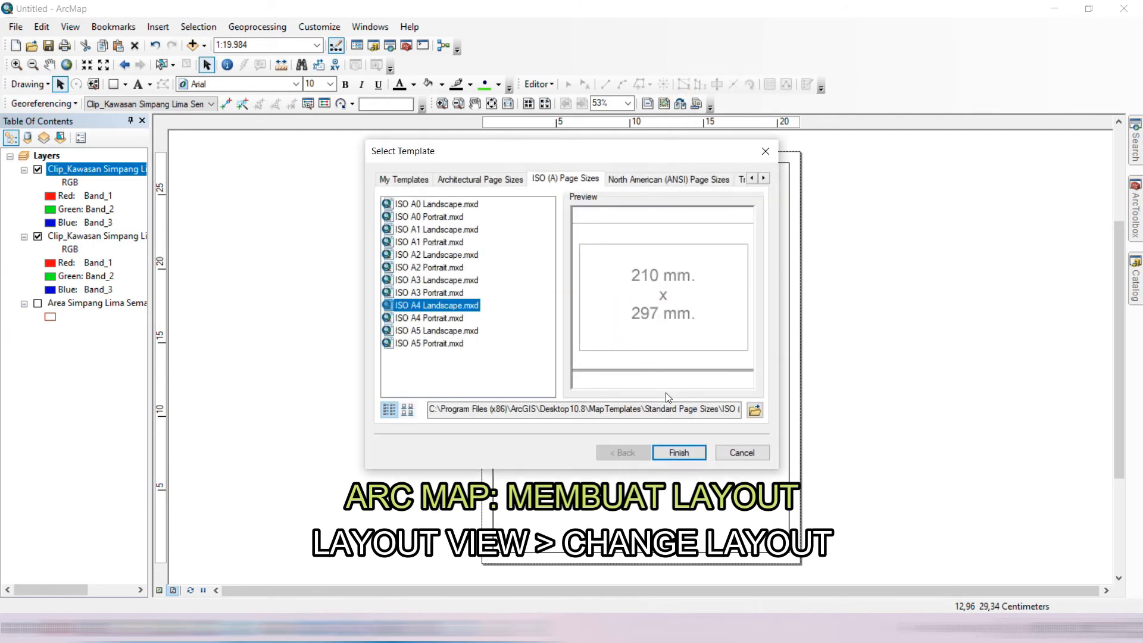
pyautogui.click(680, 453)
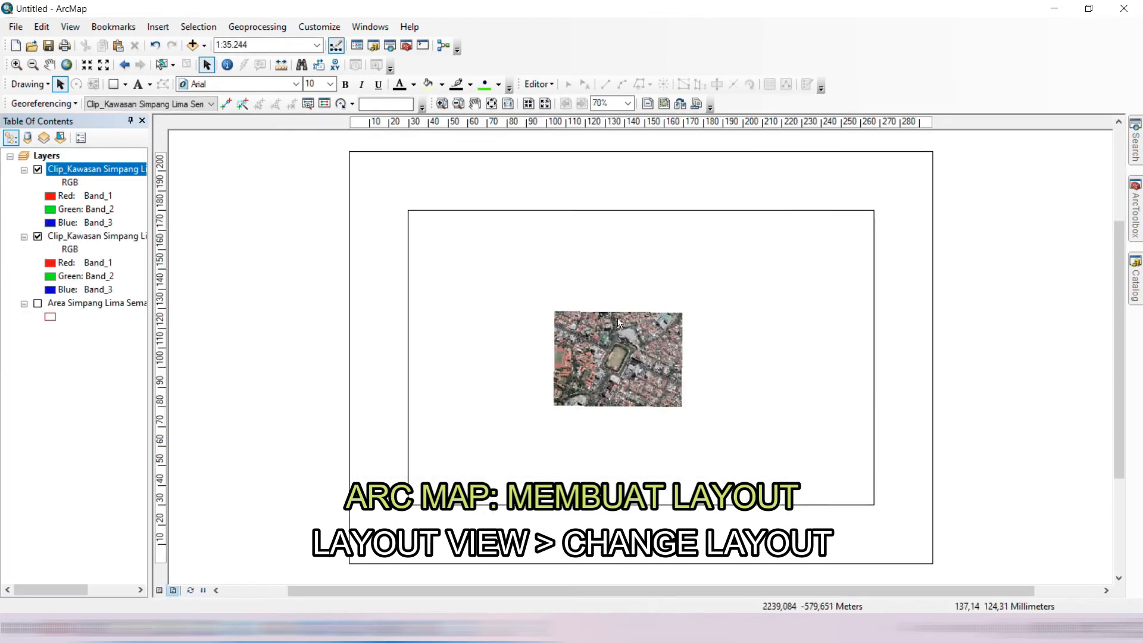
# Enlarge the map inside the layout's data frame to a scale of 1:6.000 and centre it around the Simpang Lima field
pyautogui.click(607, 337)
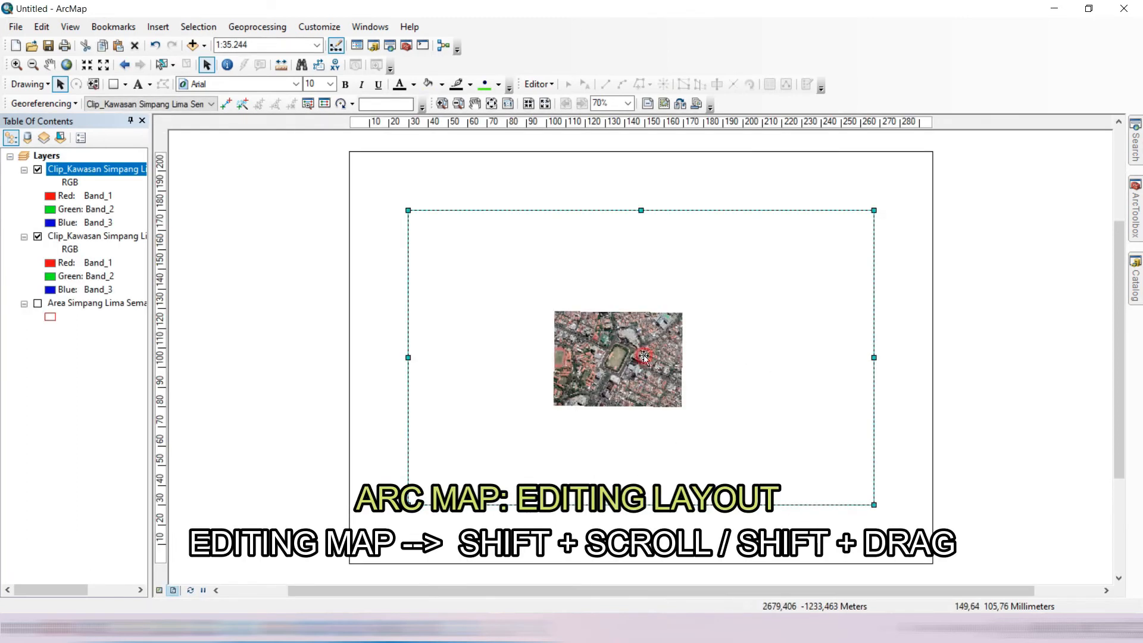
pyautogui.scroll(3, 620, 363)
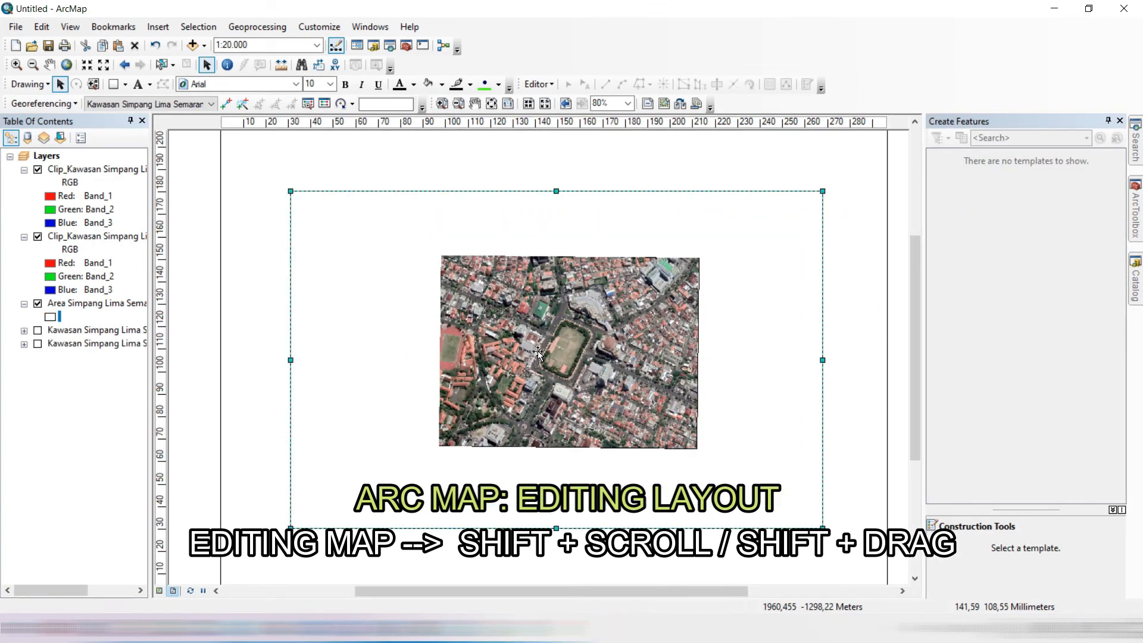
pyautogui.scroll(2, 537, 352)
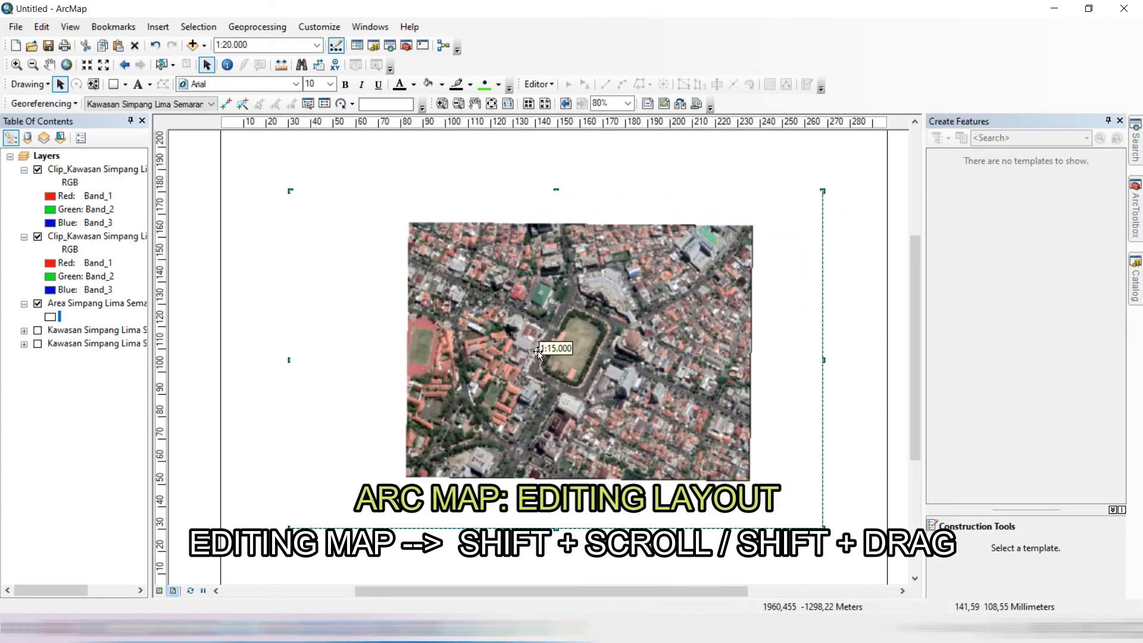
pyautogui.scroll(1, 542, 350)
pyautogui.moveTo(610, 347); pyautogui.dragTo(527, 338)
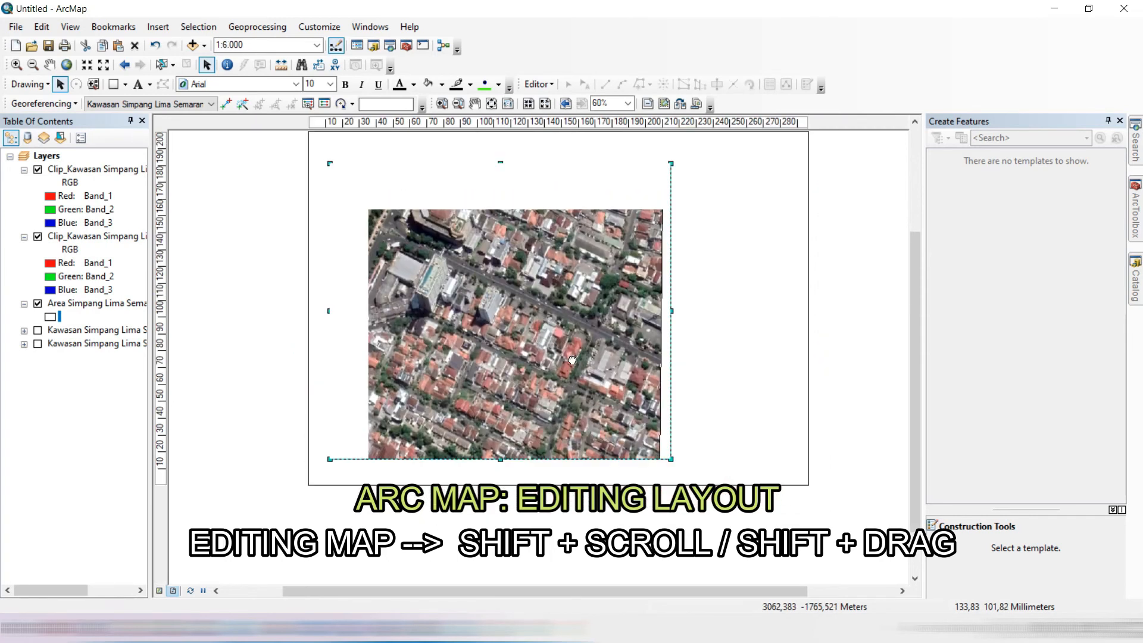
pyautogui.moveTo(572, 360); pyautogui.dragTo(587, 355)
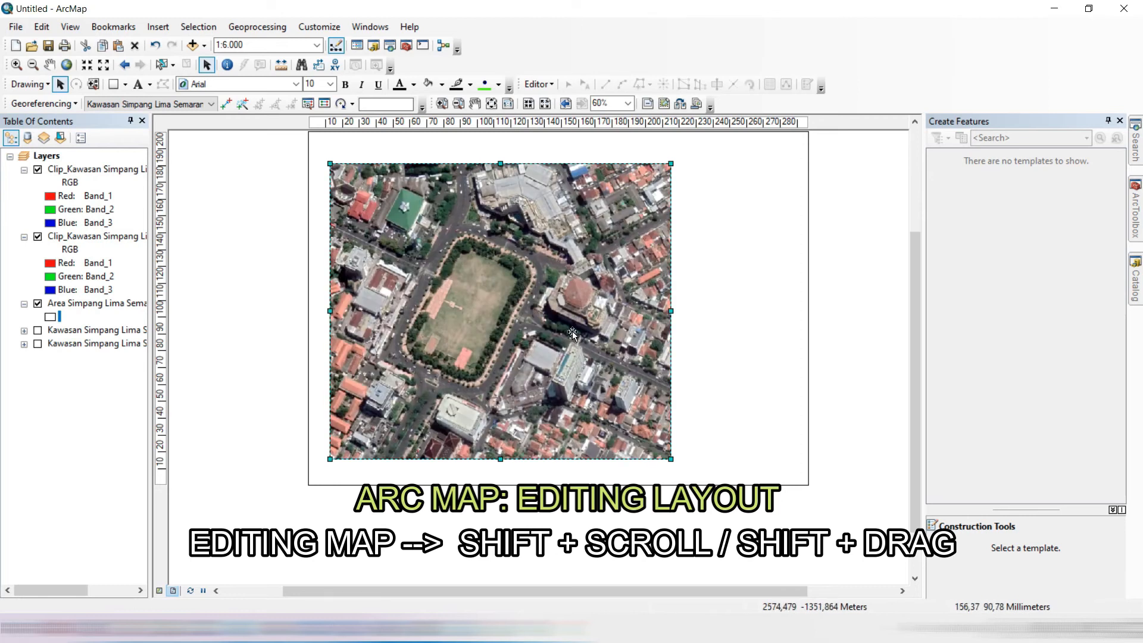
pyautogui.click(263, 202)
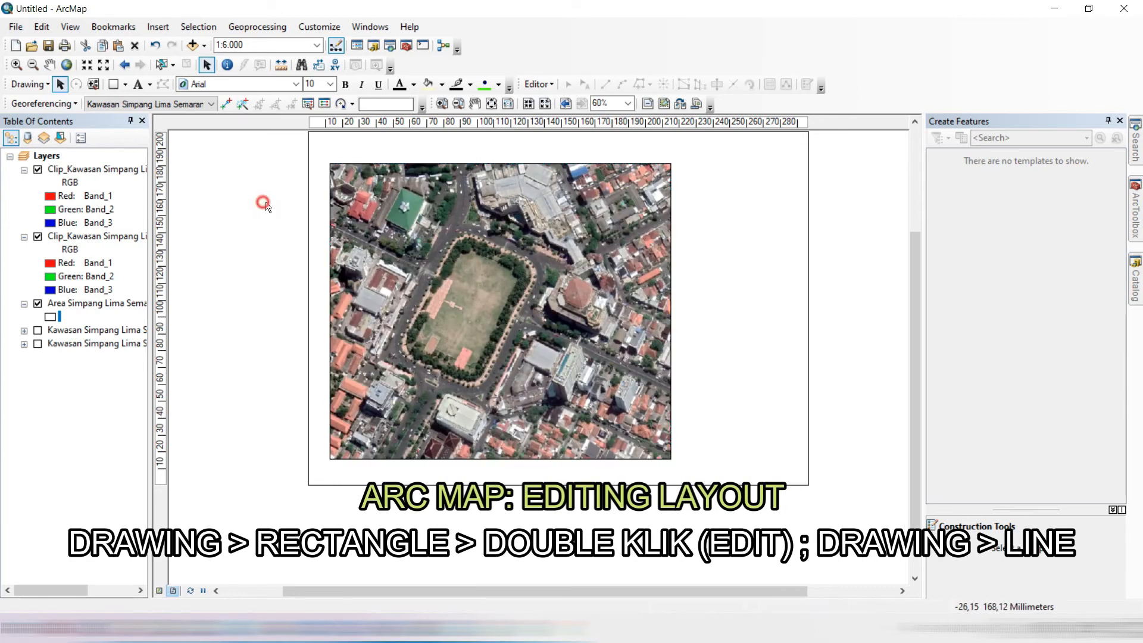
# Draw a rectangle about 66 mm wide and 175 mm high beside the map frame, matching the frame's height
pyautogui.click(113, 84)
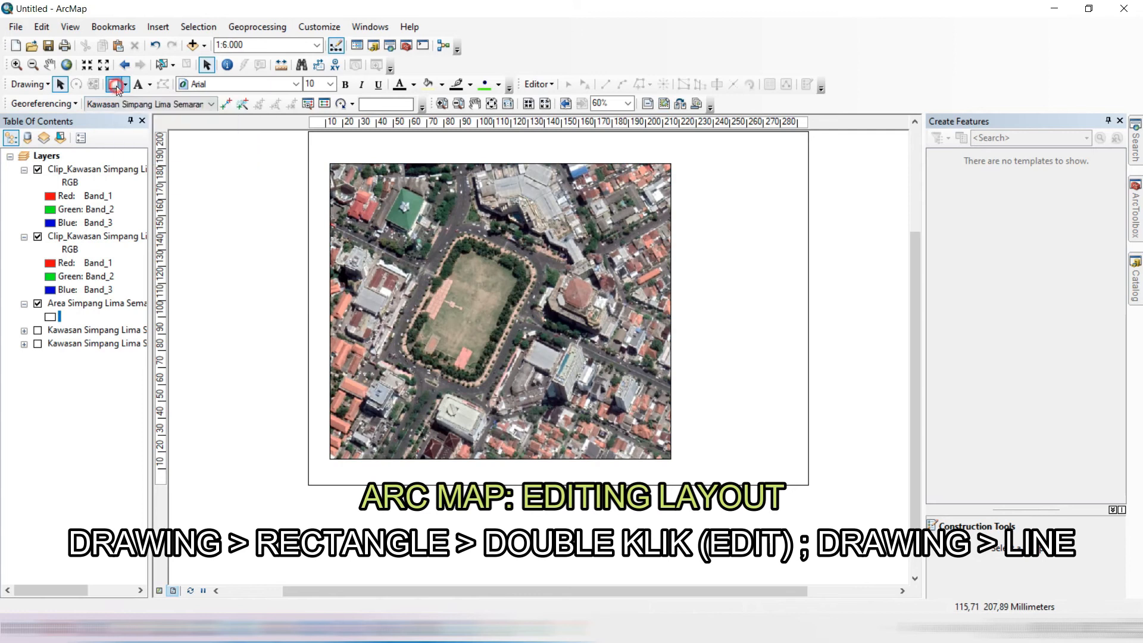
pyautogui.click(678, 164)
pyautogui.moveTo(679, 163)
pyautogui.mouseDown()
pyautogui.moveTo(796, 403)
pyautogui.moveTo(790, 459)
pyautogui.mouseUp()
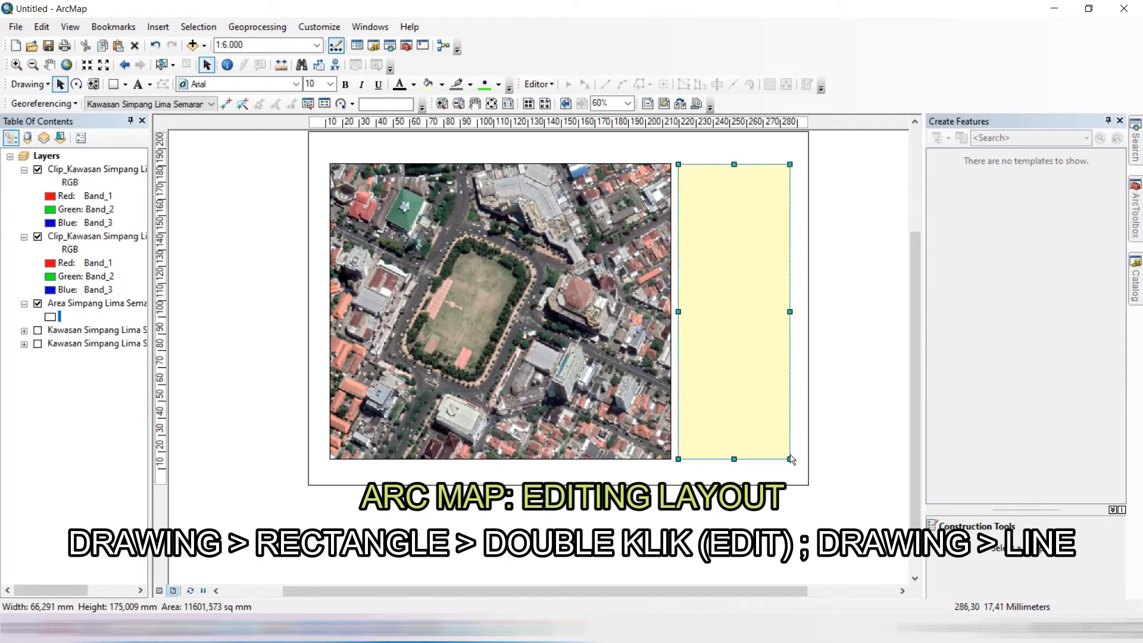
# Format the rectangle beside the map with no fill color and a black outline
pyautogui.rightClick(713, 237)
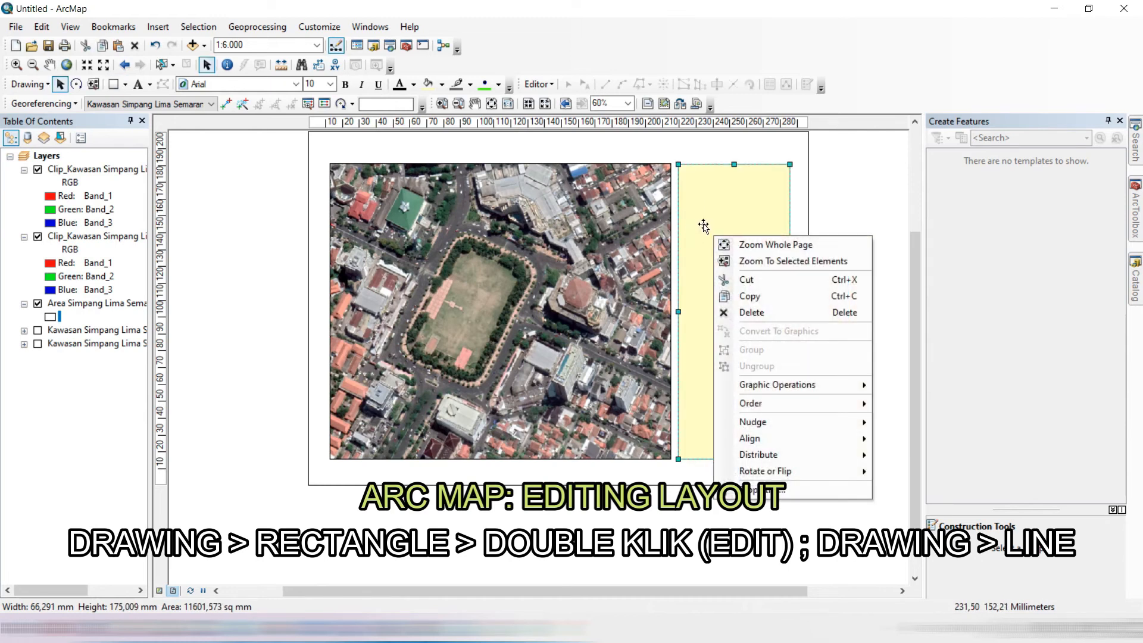
pyautogui.doubleClick(713, 210)
pyautogui.click(528, 247)
pyautogui.click(566, 263)
pyautogui.click(528, 283)
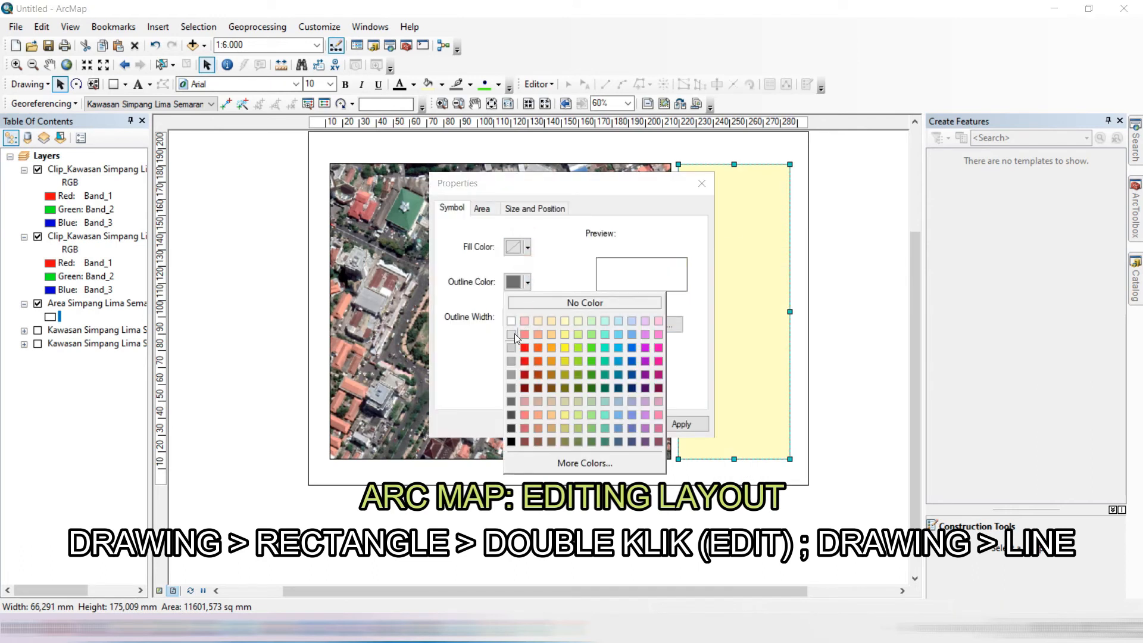
pyautogui.click(511, 441)
pyautogui.press('Return')
pyautogui.click(841, 223)
# Draw a horizontal line about 66 mm long across the upper part of the rectangle as a divider
pyautogui.click(125, 83)
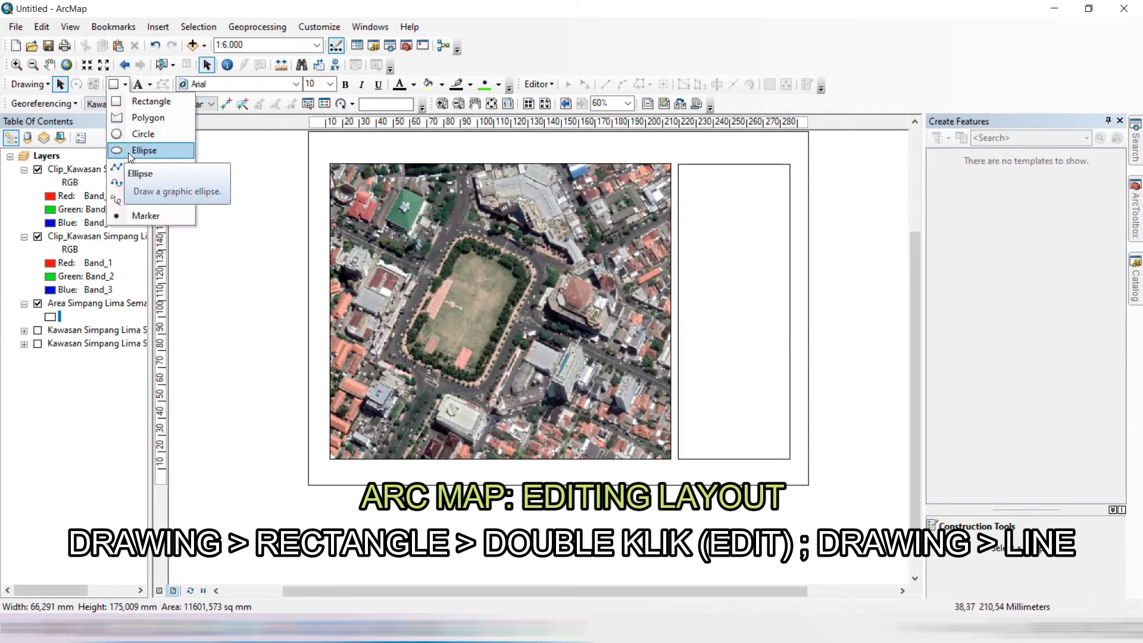
pyautogui.click(152, 167)
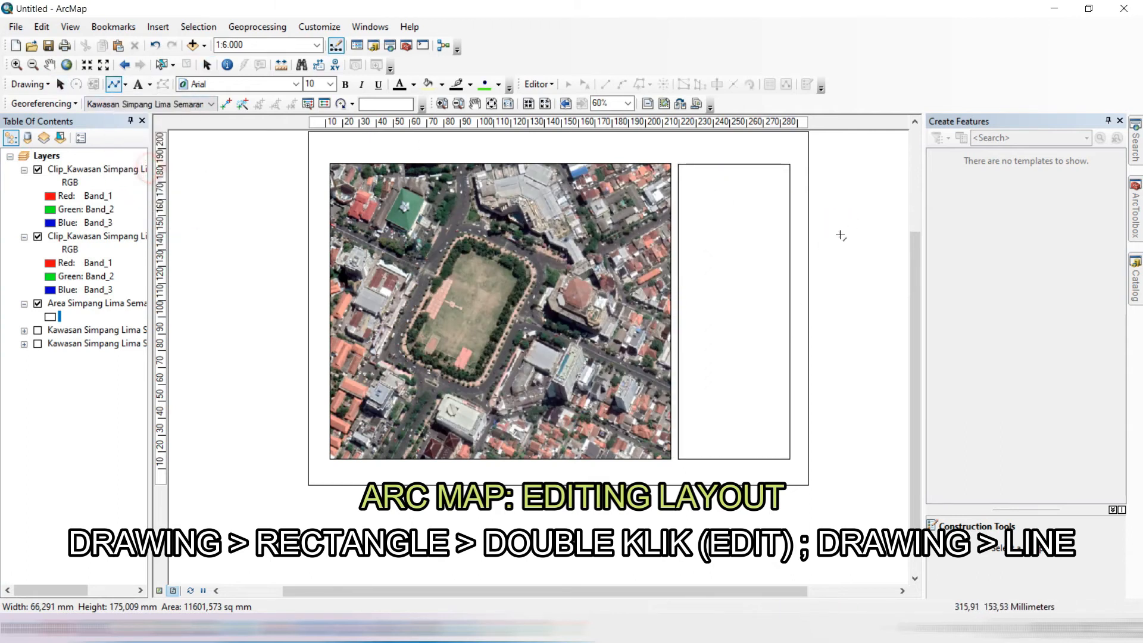
pyautogui.click(679, 206)
pyautogui.doubleClick(791, 207)
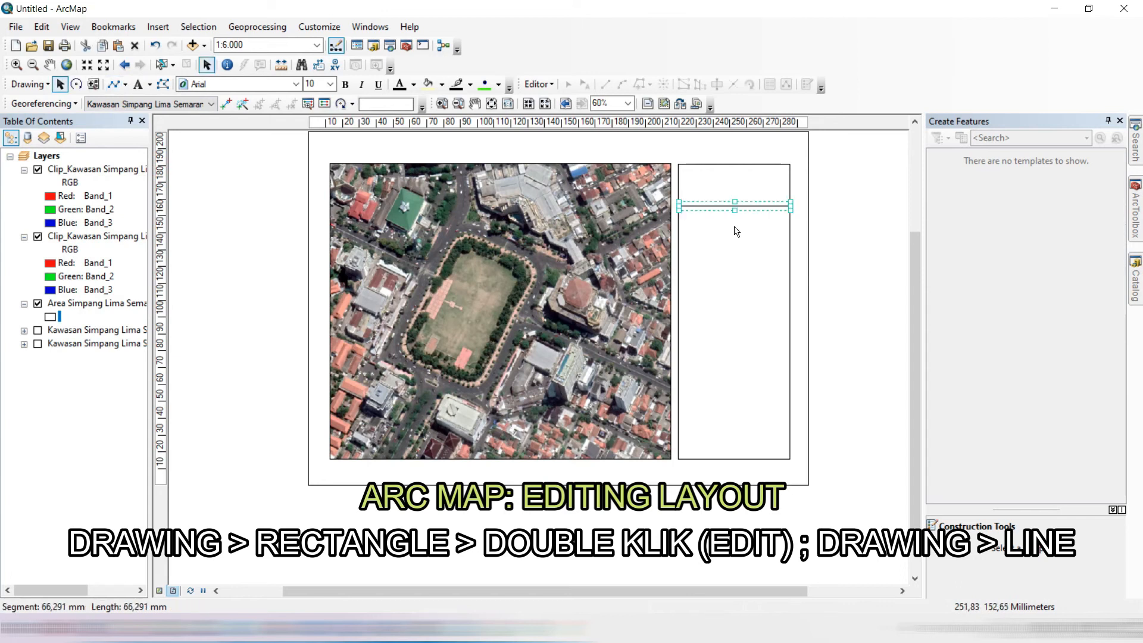
# Duplicate the divider line four times and space the copies down the rectangle to split it into six cells
pyautogui.hotkey('ctrl', 'v')
pyautogui.click(754, 218)
pyautogui.moveTo(795, 215); pyautogui.dragTo(777, 310)
pyautogui.click(833, 229)
pyautogui.hotkey('ctrl', 'v')
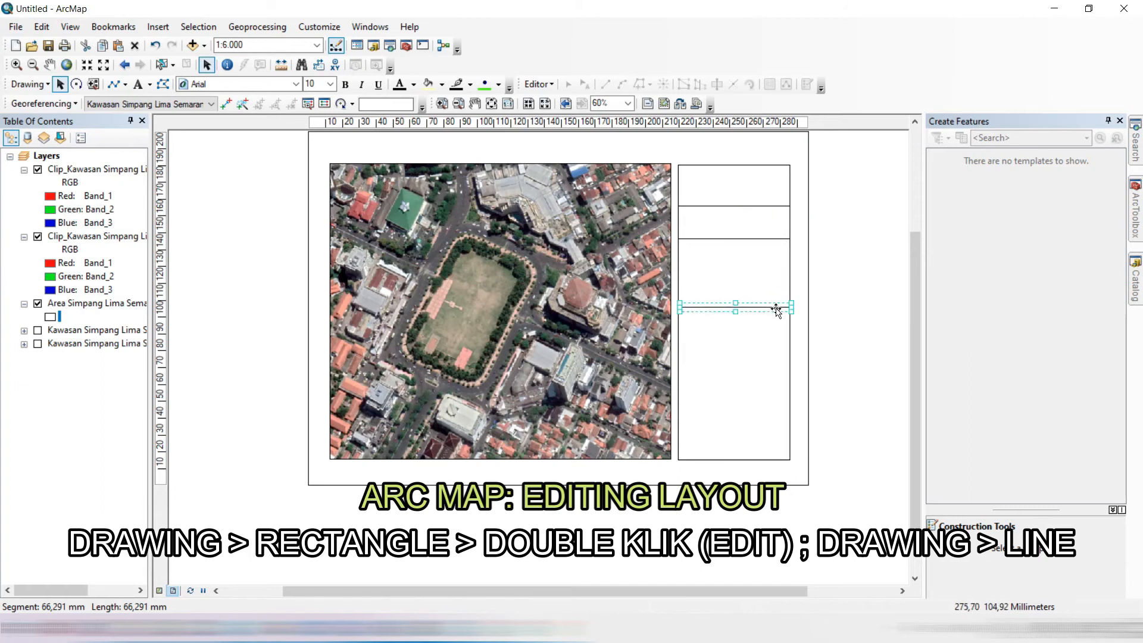
pyautogui.click(824, 297)
pyautogui.hotkey('ctrl', 'v')
pyautogui.moveTo(792, 216); pyautogui.dragTo(774, 377)
pyautogui.click(847, 260)
pyautogui.hotkey('ctrl', 'v')
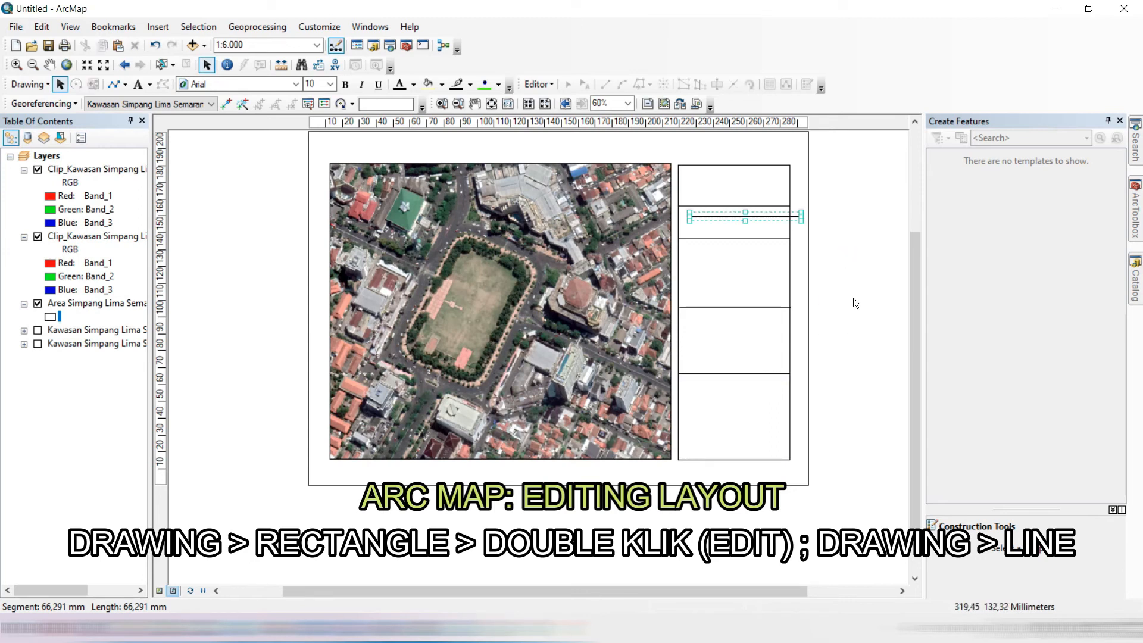
pyautogui.moveTo(763, 217); pyautogui.dragTo(754, 411)
pyautogui.click(868, 343)
# Select the two lowest divider lines together and nudge them down, leaving a narrow cell at the rectangle's bottom
pyautogui.moveTo(859, 356); pyautogui.dragTo(667, 454)
pyautogui.press('Down')
pyautogui.press('Down')
pyautogui.press('Down')
pyautogui.press('Down')
pyautogui.press('Down')
pyautogui.press('Down')
pyautogui.press('Down')
pyautogui.press('Down')
pyautogui.press('Down')
pyautogui.press('Down')
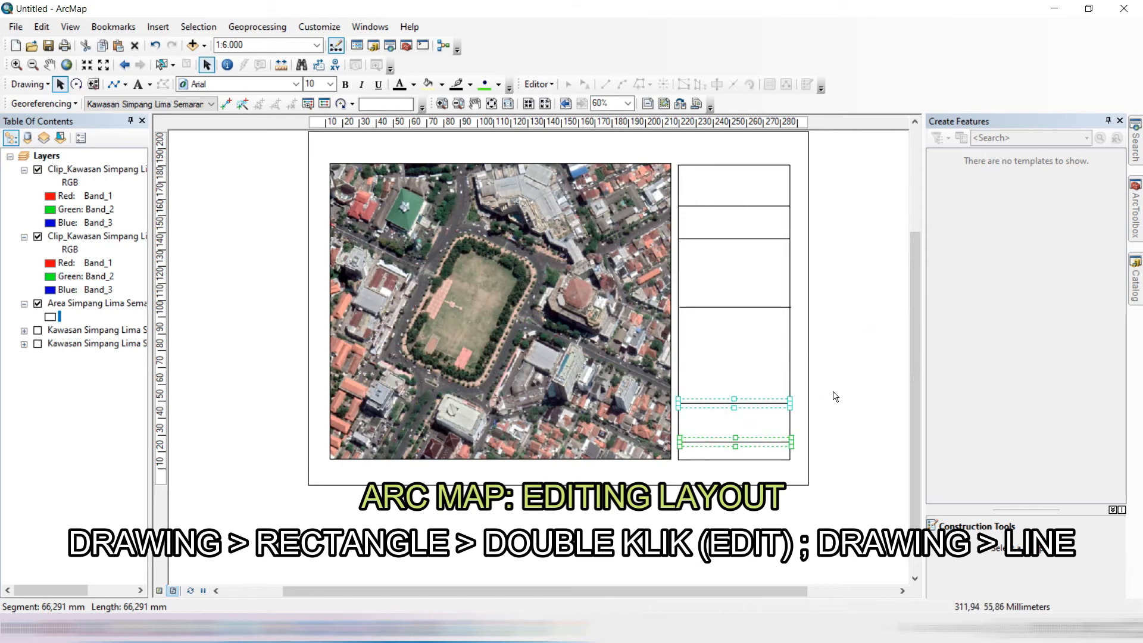
pyautogui.click(839, 390)
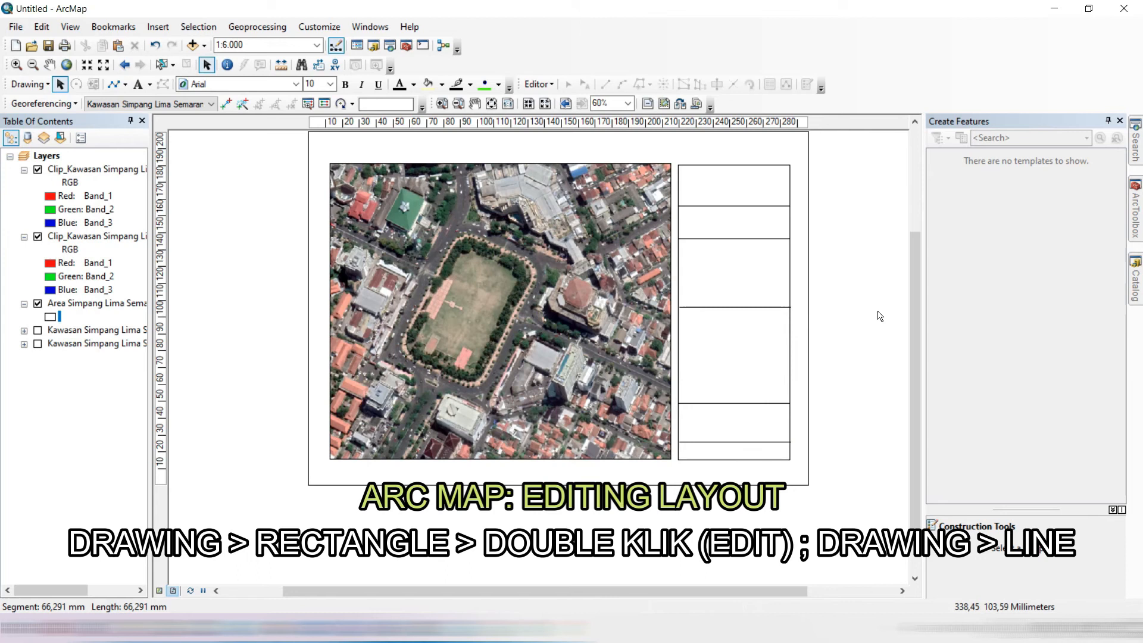
# Place the text PROGRAM STUDI SARJANA TERAPAN in the top cell of the rectangle
pyautogui.click(138, 84)
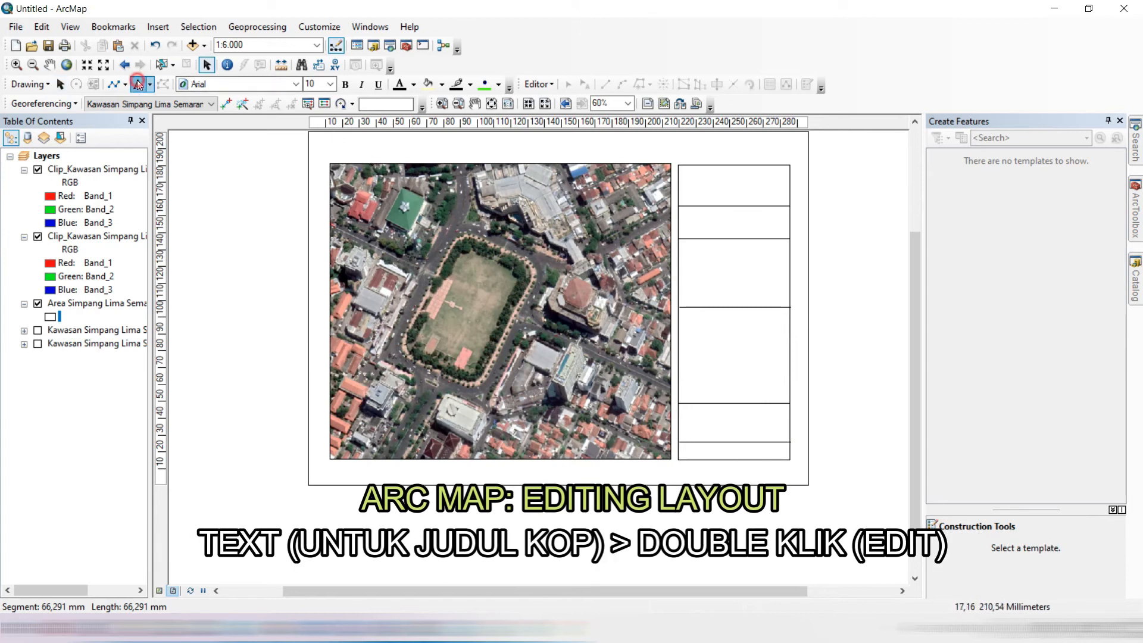
pyautogui.click(722, 176)
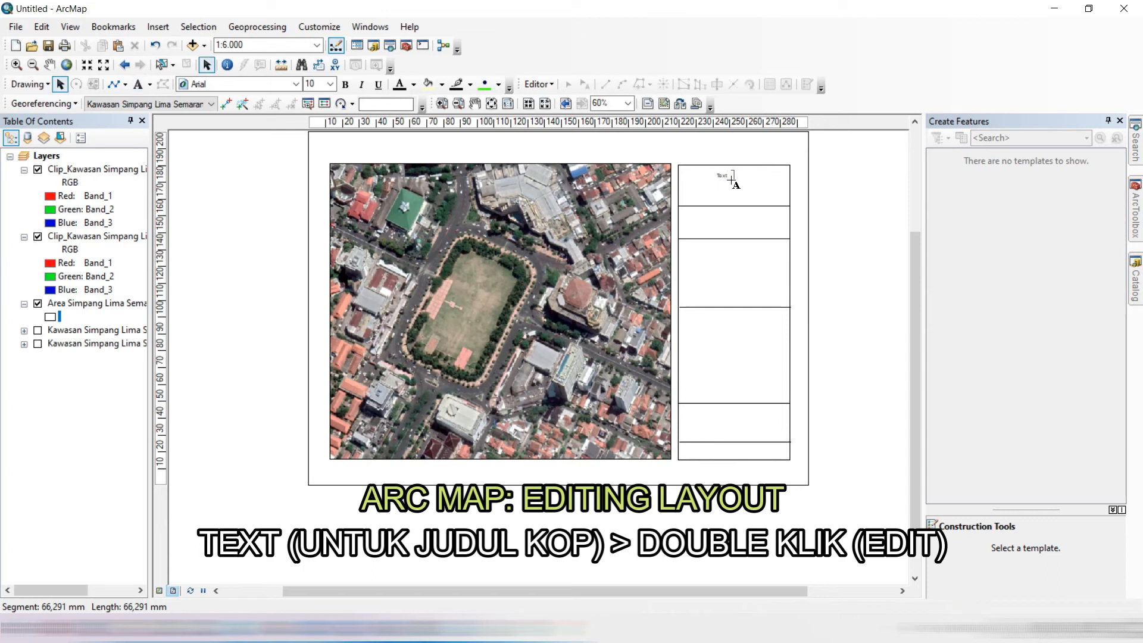
pyautogui.write('PROGRAM STUDI SARJANA TERAPAN')
pyautogui.press('Return')
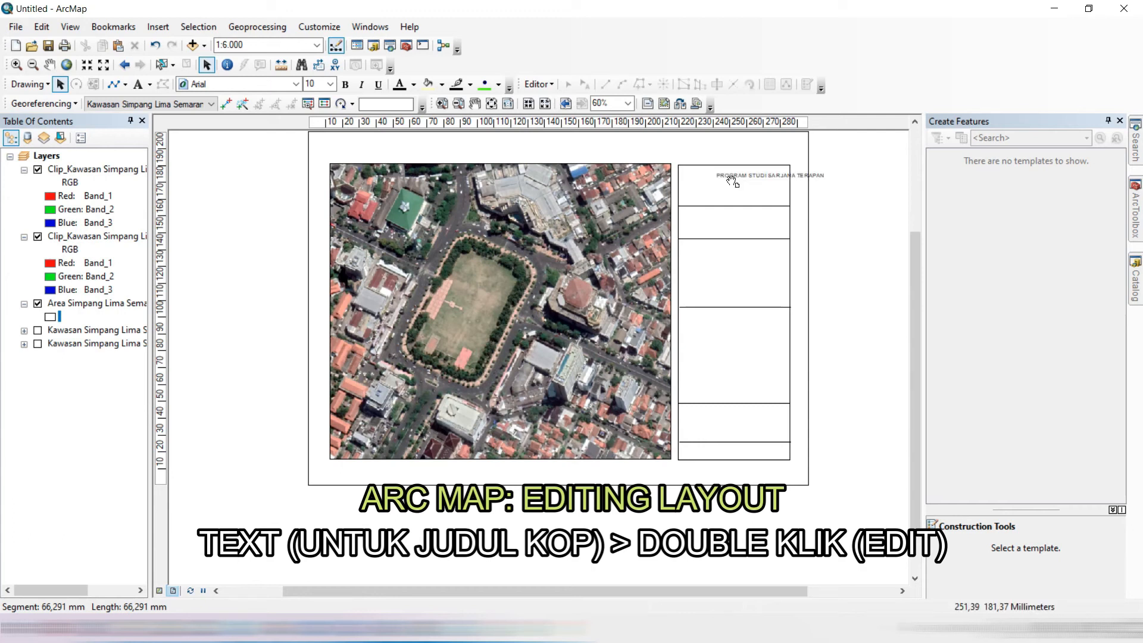
# Add the lines PERENCANAAN TATA RUANG DAN PERTANAHAN, DEPARTEMEN SIPIL DAN PERENCANAAN, SEKOLAH VOKASI, UNIVERSITAS DIPONEGORO, SEMARANG and 2020 to the heading text
pyautogui.doubleClick(732, 182)
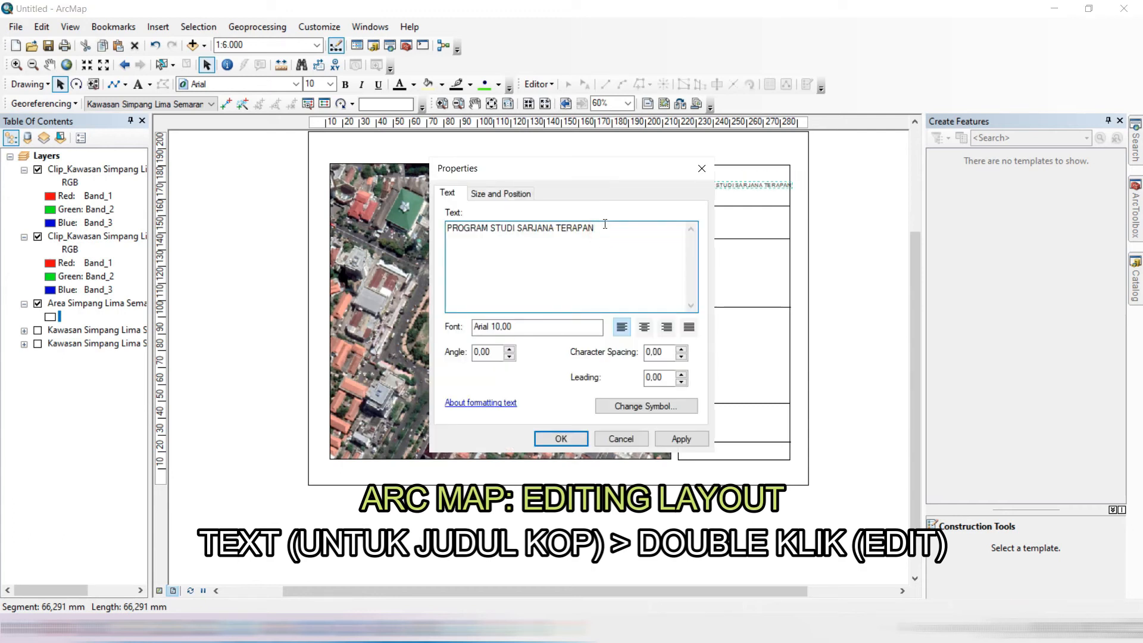
pyautogui.write('PERENCANAAN TATA RUANG DAN PERTANAHAN')
pyautogui.press('Return')
pyautogui.write('DEPAR')
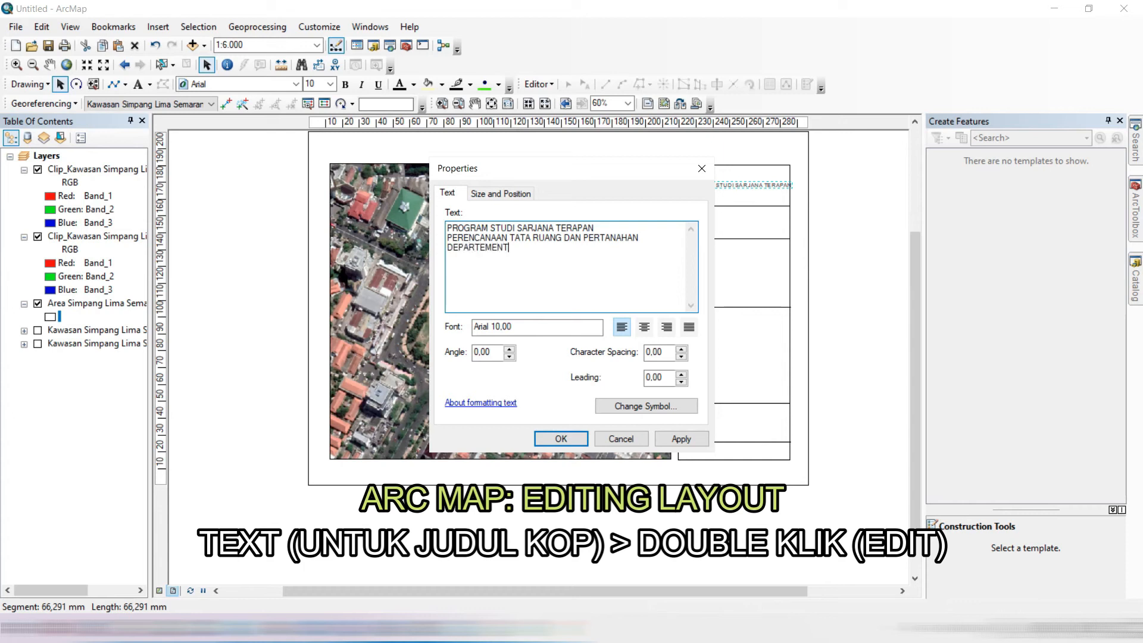
pyautogui.write('TEMEN SIPIL DAM PERENCANAAN')
pyautogui.press('Return')
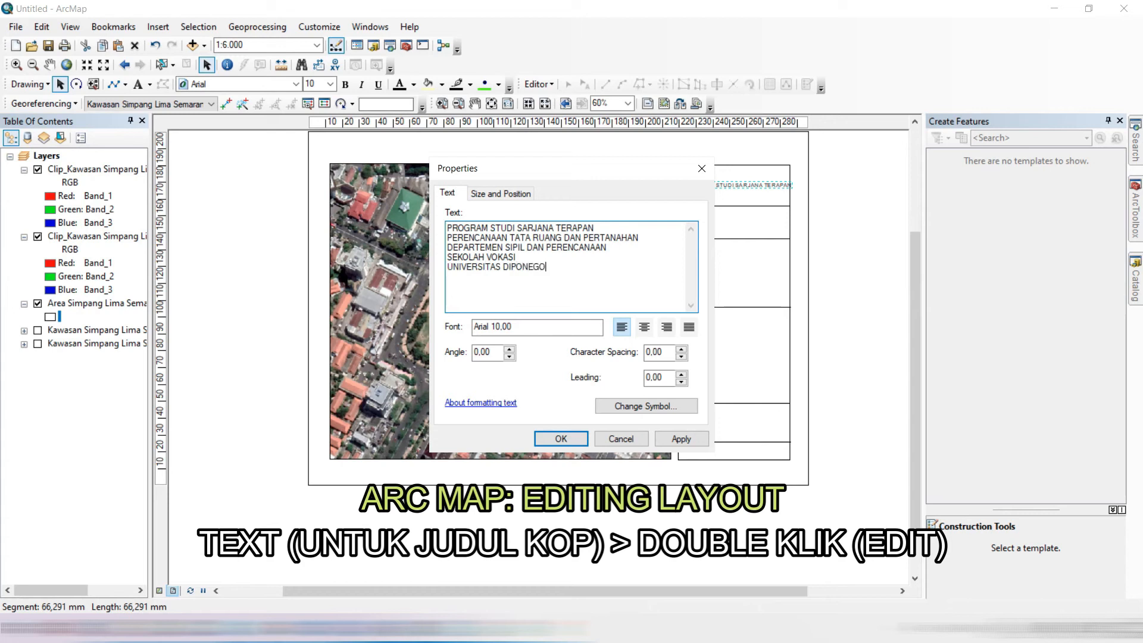
pyautogui.write('O')
pyautogui.press('Return')
pyautogui.write('SEMARANG')
pyautogui.click(560, 439)
# Reposition the heading text within the top cell and reduce its font size to fit beside the logo space
pyautogui.moveTo(723, 181); pyautogui.dragTo(727, 210)
pyautogui.click(330, 84)
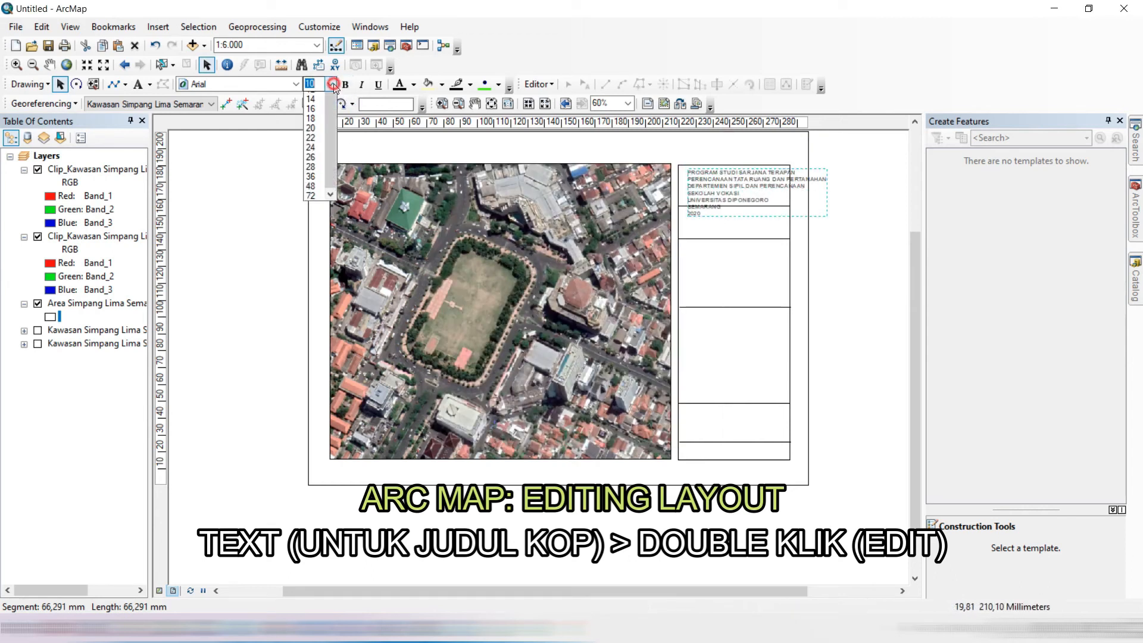
pyautogui.click(309, 97)
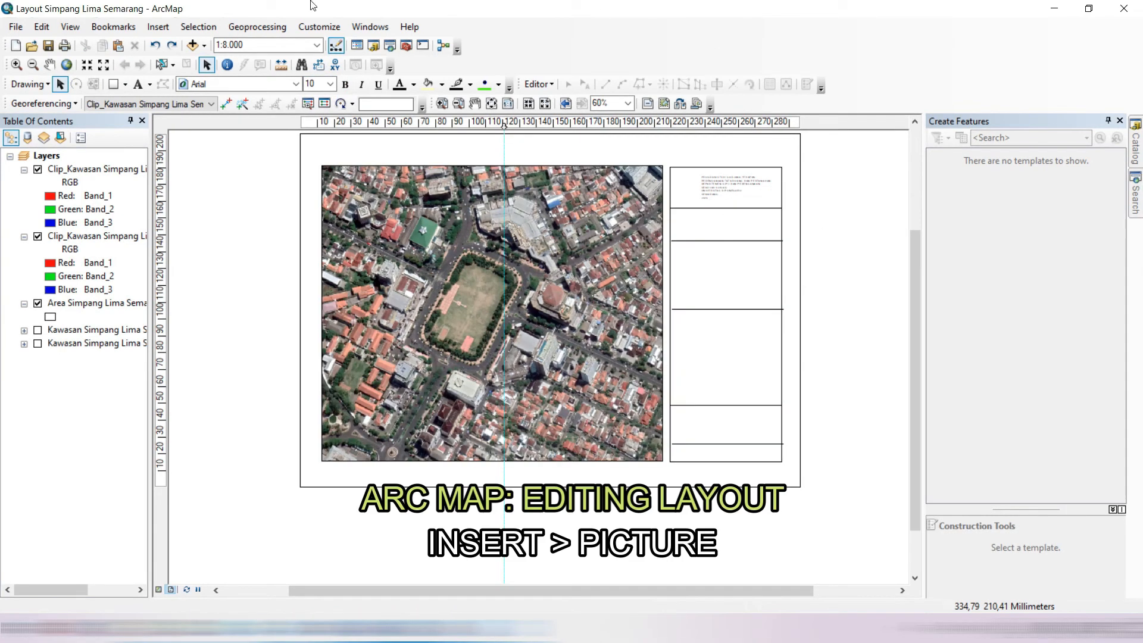
# Insert the LOGO UNDIP picture, shrink it and place it in the top cell beside the heading text
pyautogui.click(158, 27)
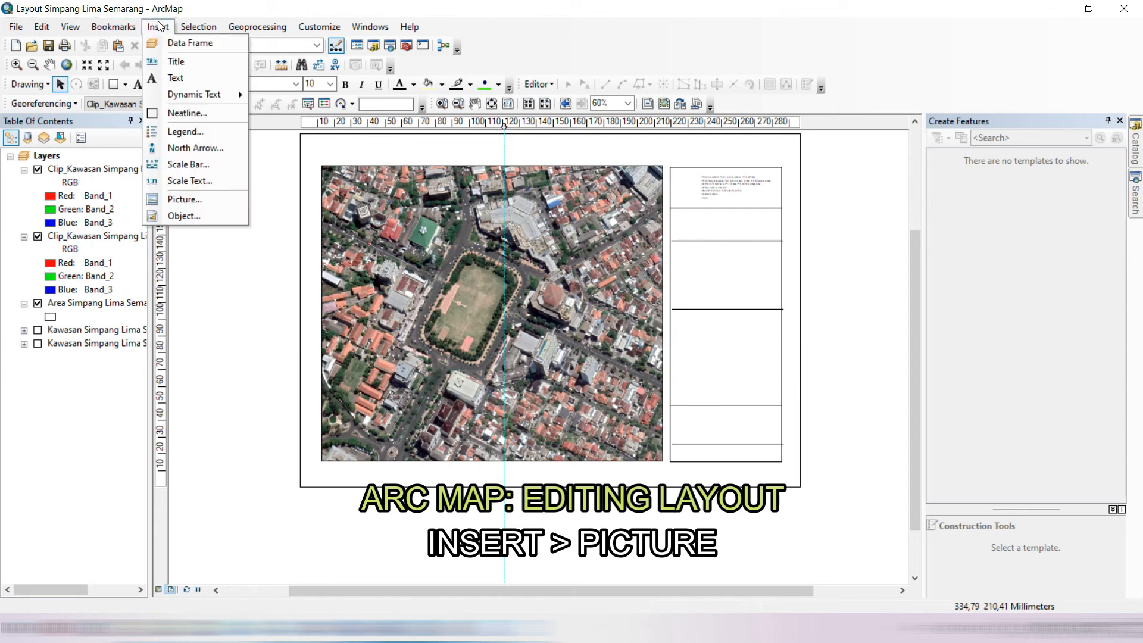
pyautogui.click(202, 199)
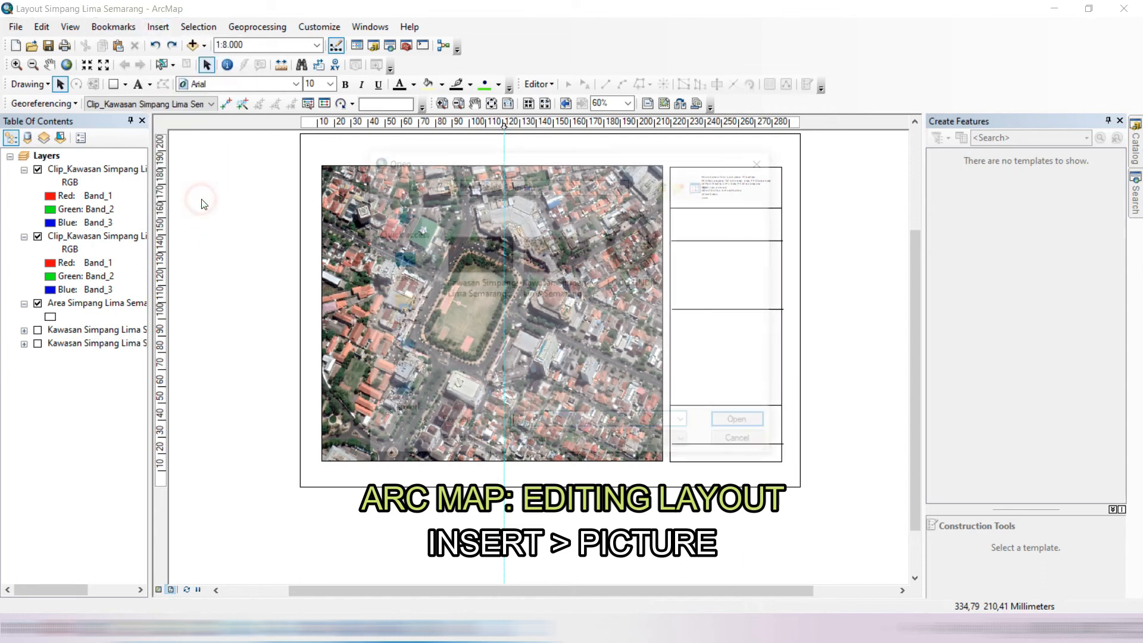
pyautogui.click(655, 256)
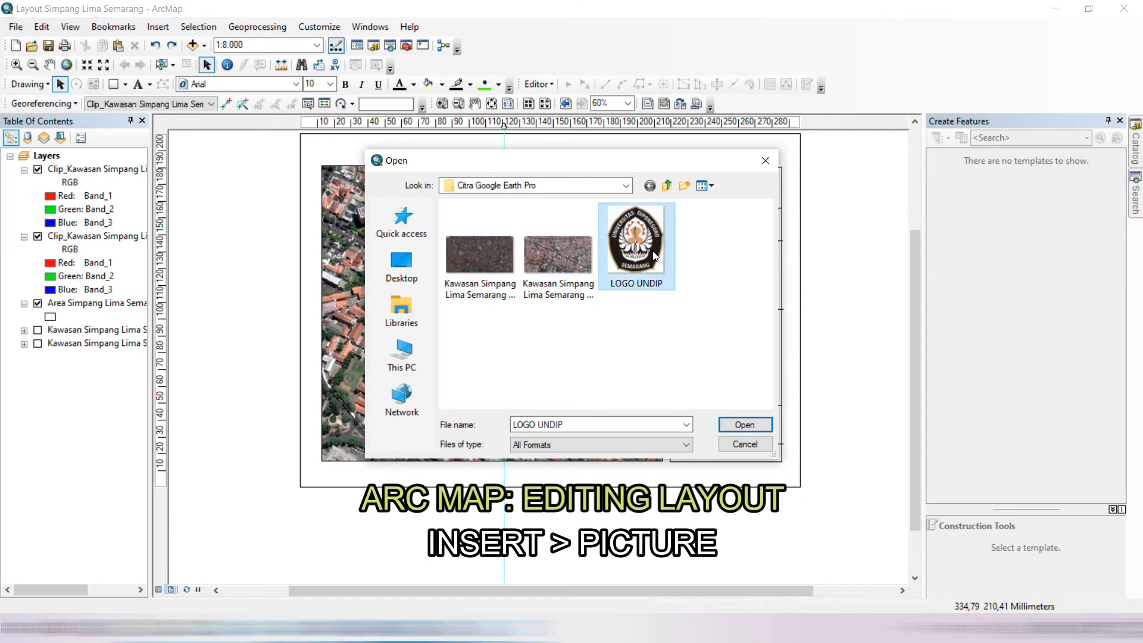
pyautogui.click(745, 425)
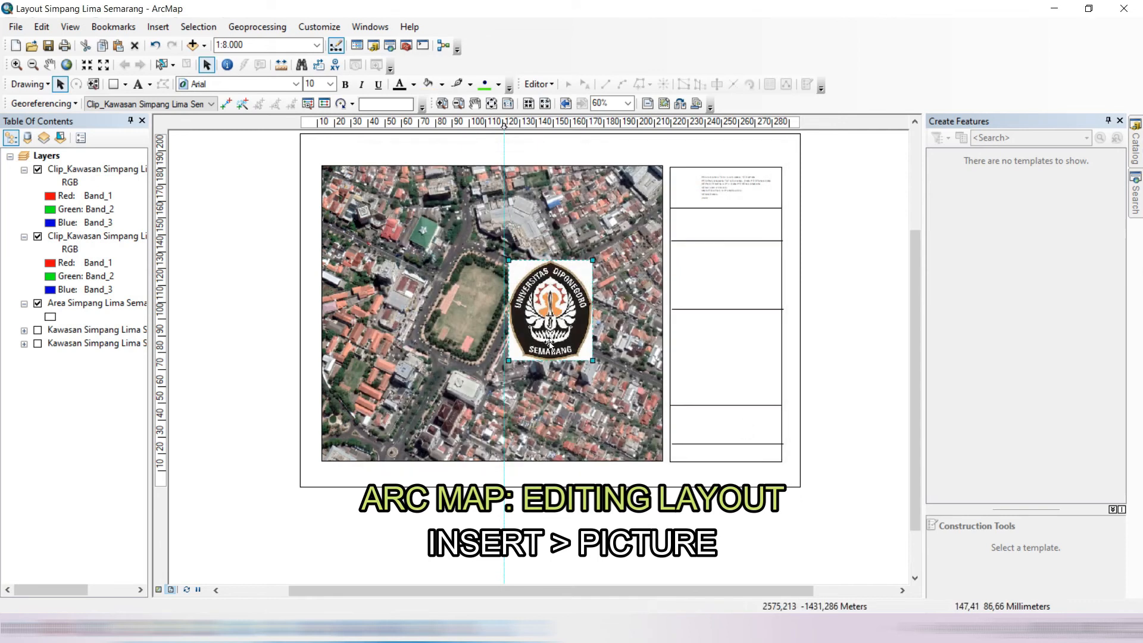
pyautogui.moveTo(549, 345); pyautogui.dragTo(653, 259)
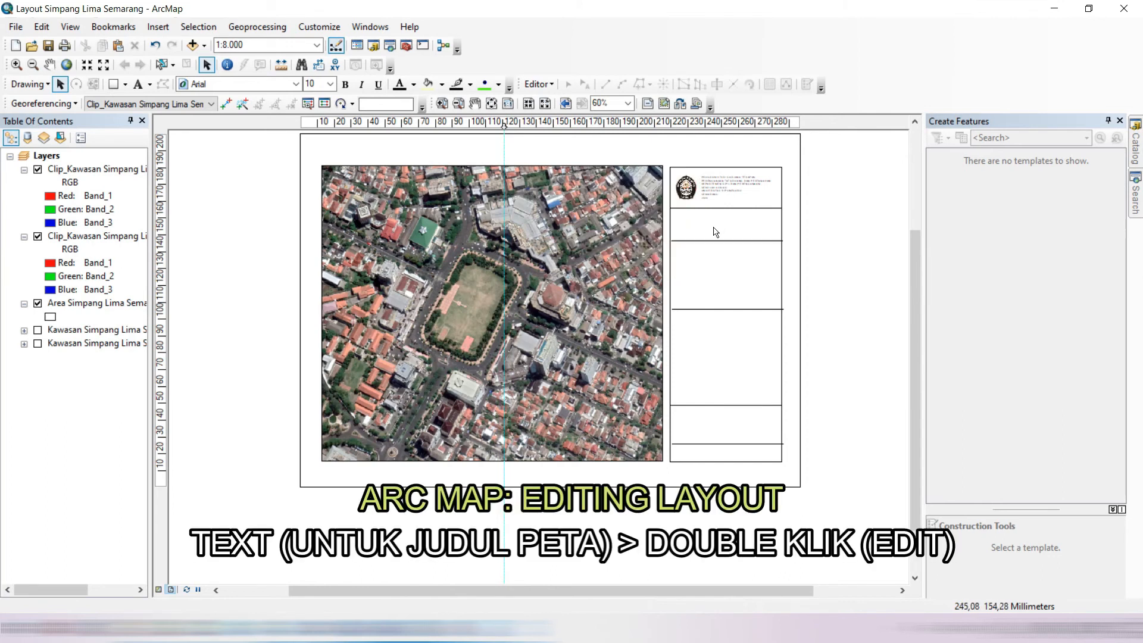
# Add the centred two-line title PETA KAWASAN SIMPANG LIMA SEMARANG in the second cell, with a font size that fits its width
pyautogui.click(141, 86)
pyautogui.click(683, 214)
pyautogui.write('PETA KAWASAN SIMPA')
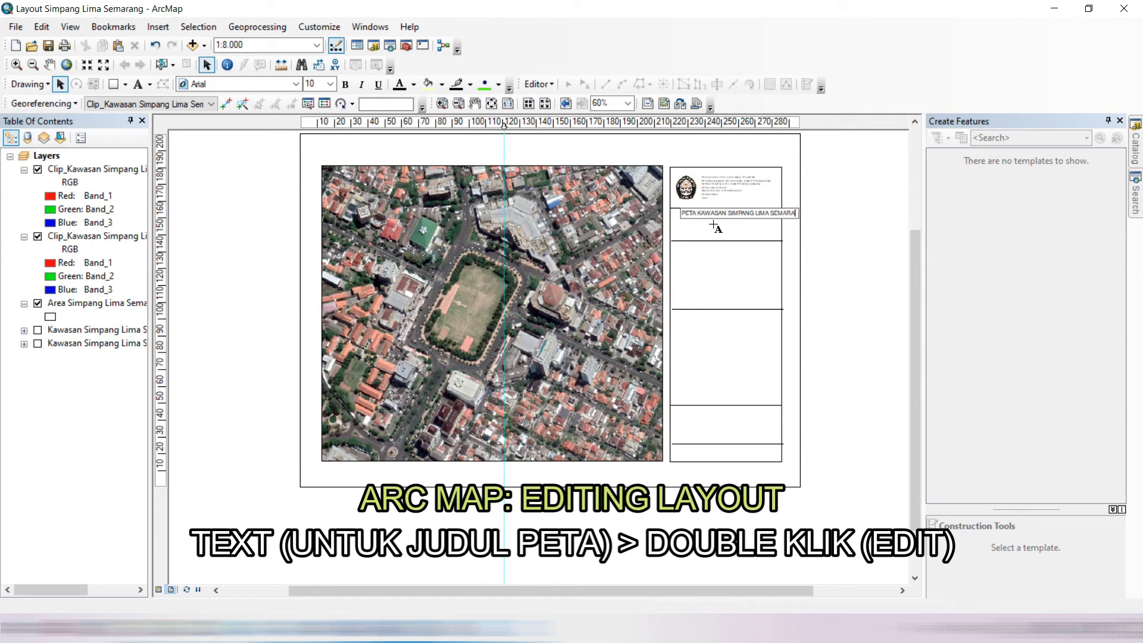
pyautogui.write('NG')
pyautogui.doubleClick(713, 221)
pyautogui.click(329, 84)
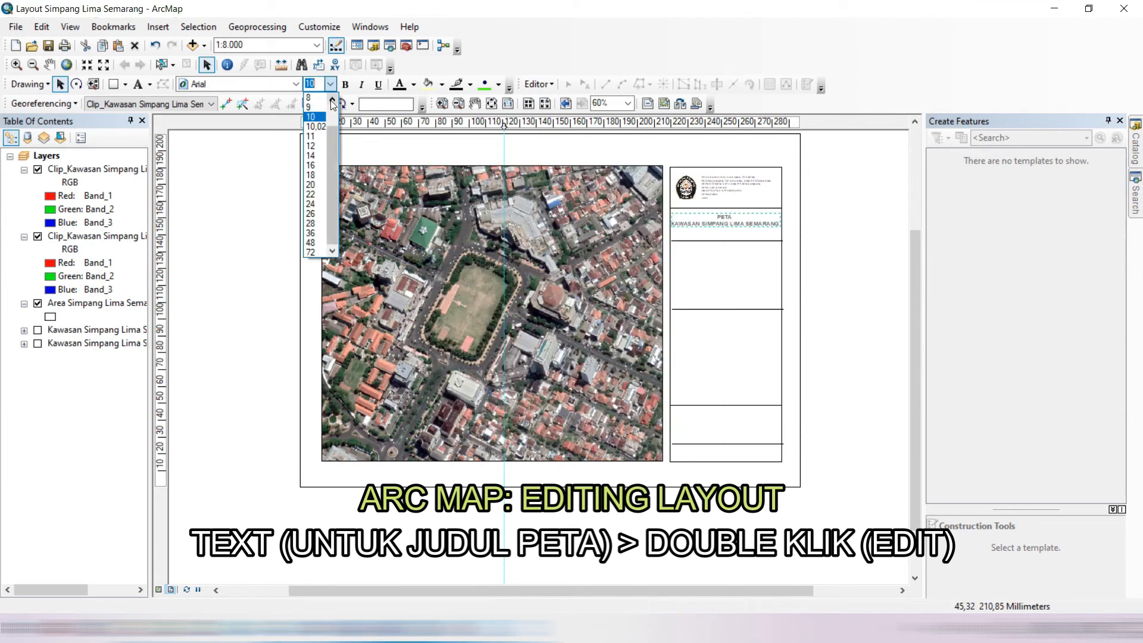
pyautogui.click(310, 131)
pyautogui.click(822, 245)
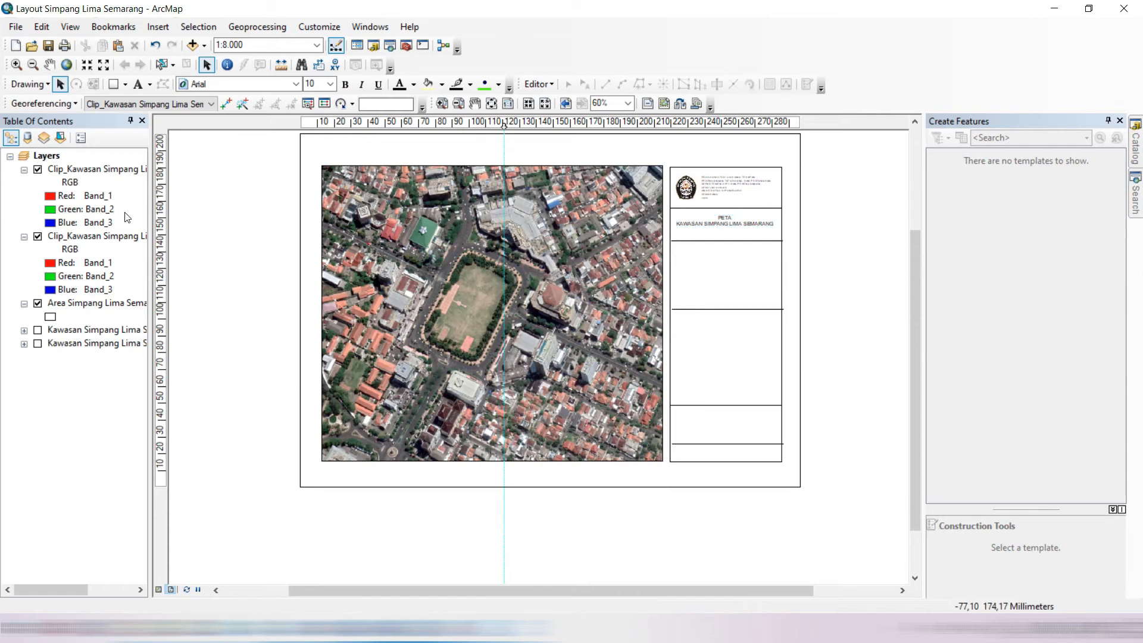
# Insert a new data frame and add the Clip_Kawasan Simpang Lima Semarang 2020.jpg layer to it
pyautogui.click(160, 28)
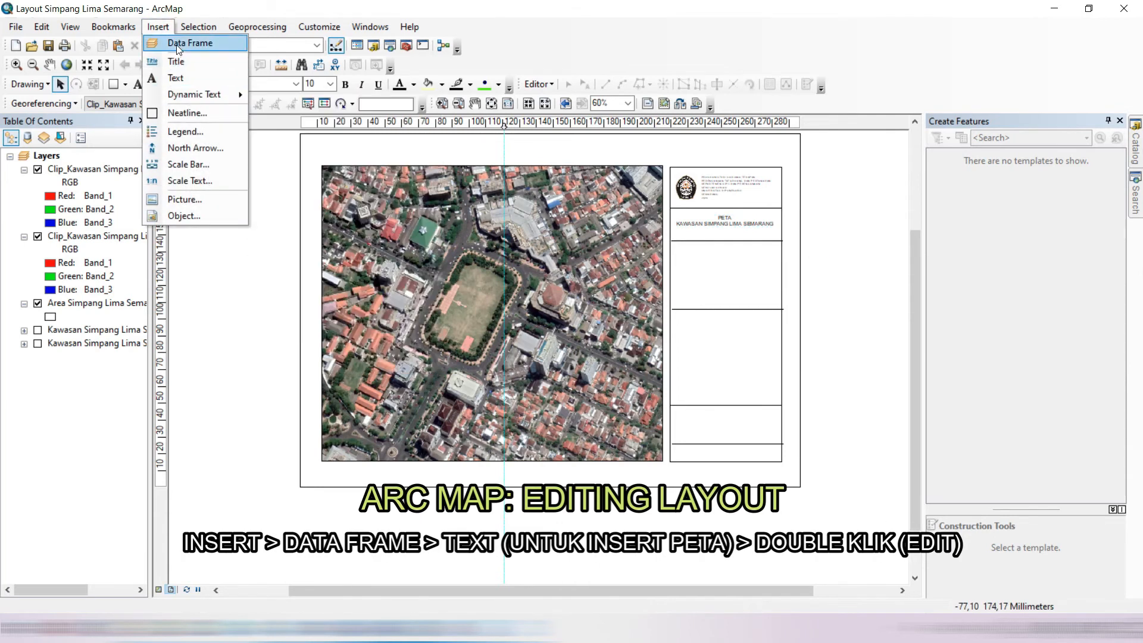
pyautogui.click(177, 46)
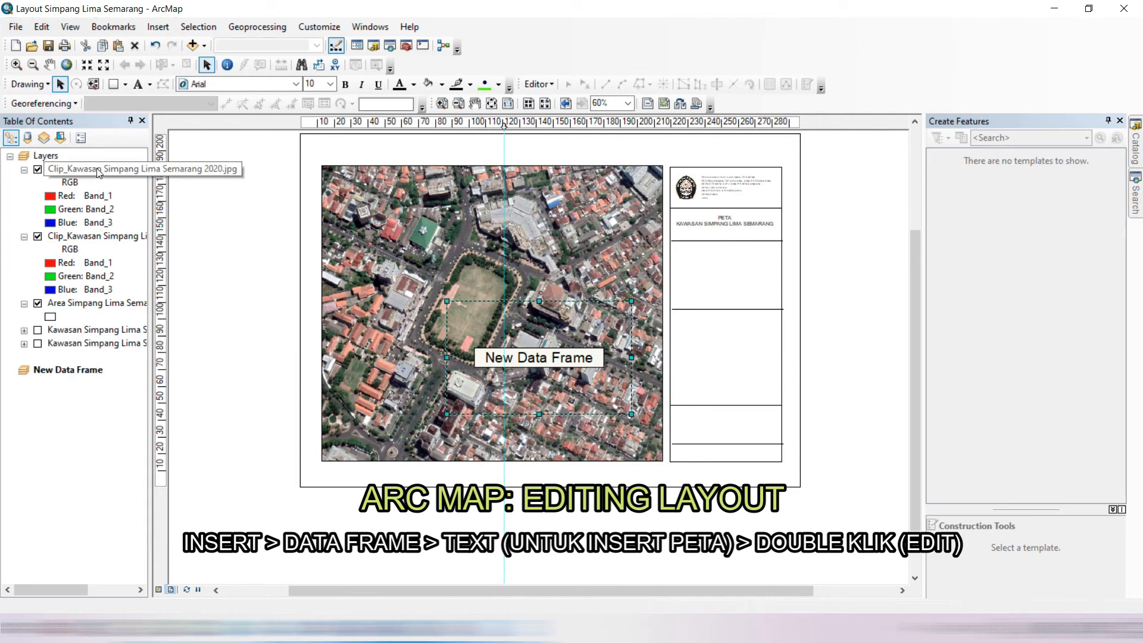
pyautogui.moveTo(98, 171); pyautogui.dragTo(73, 381)
pyautogui.click(676, 370)
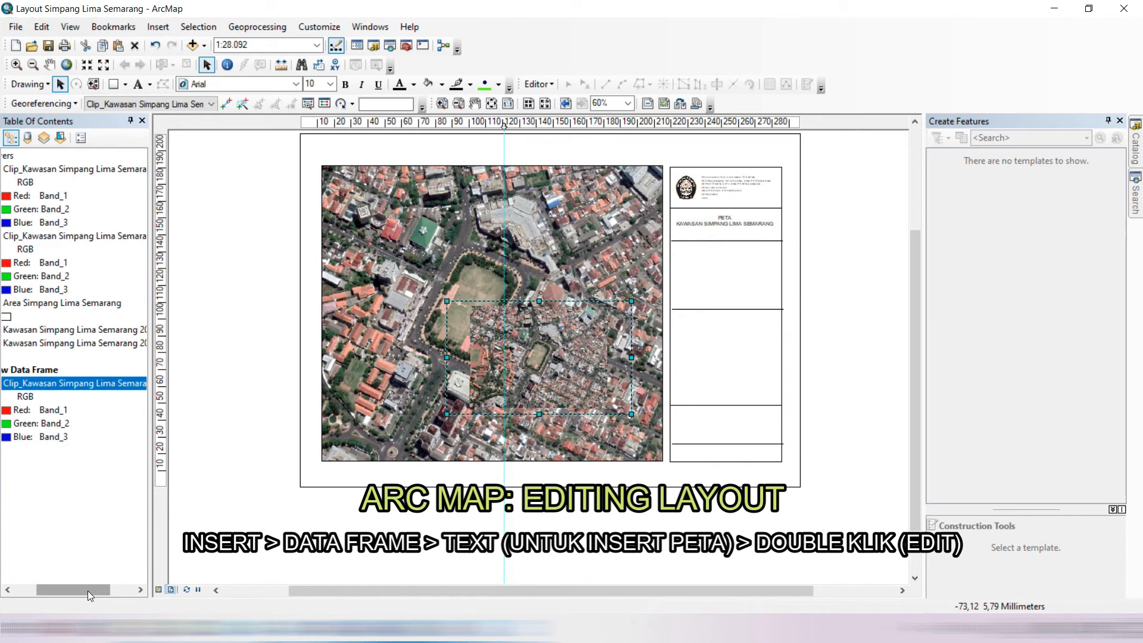
pyautogui.moveTo(88, 591); pyautogui.dragTo(66, 593)
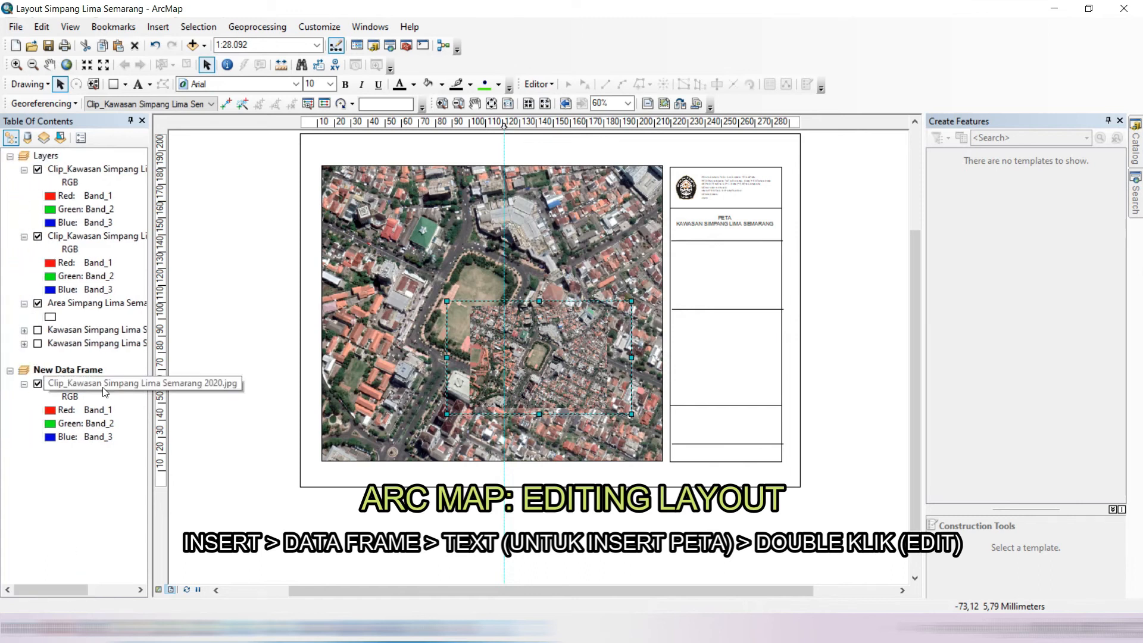
# Move the new data frame into the third cell and shrink it to fit as an inset map
pyautogui.moveTo(530, 313); pyautogui.dragTo(764, 270)
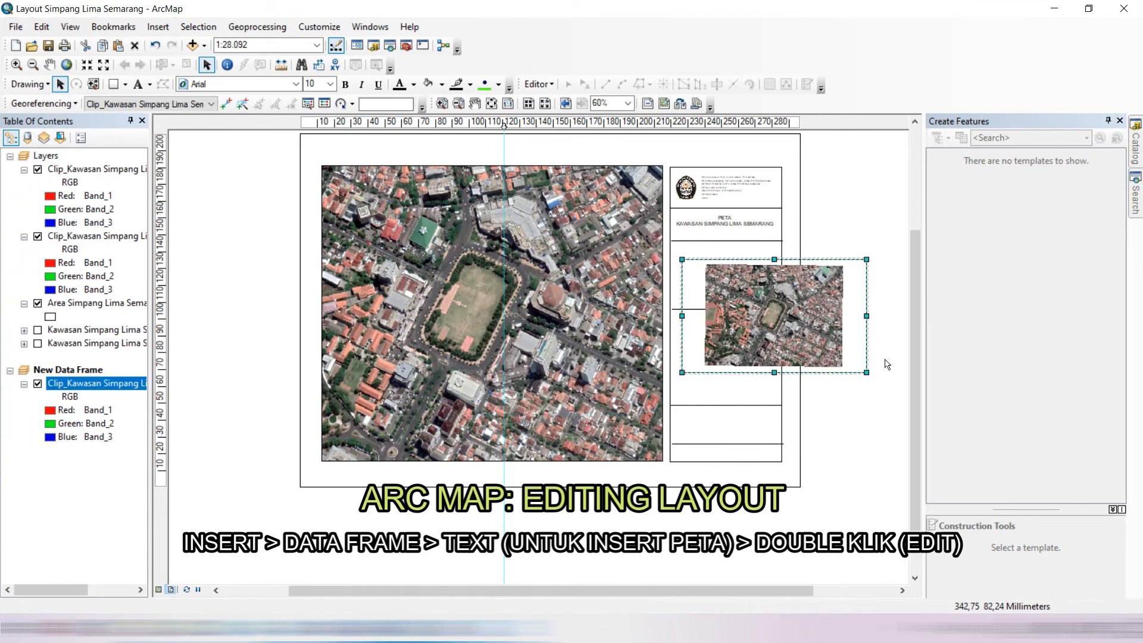
pyautogui.moveTo(867, 371); pyautogui.dragTo(768, 304)
pyautogui.click(802, 245)
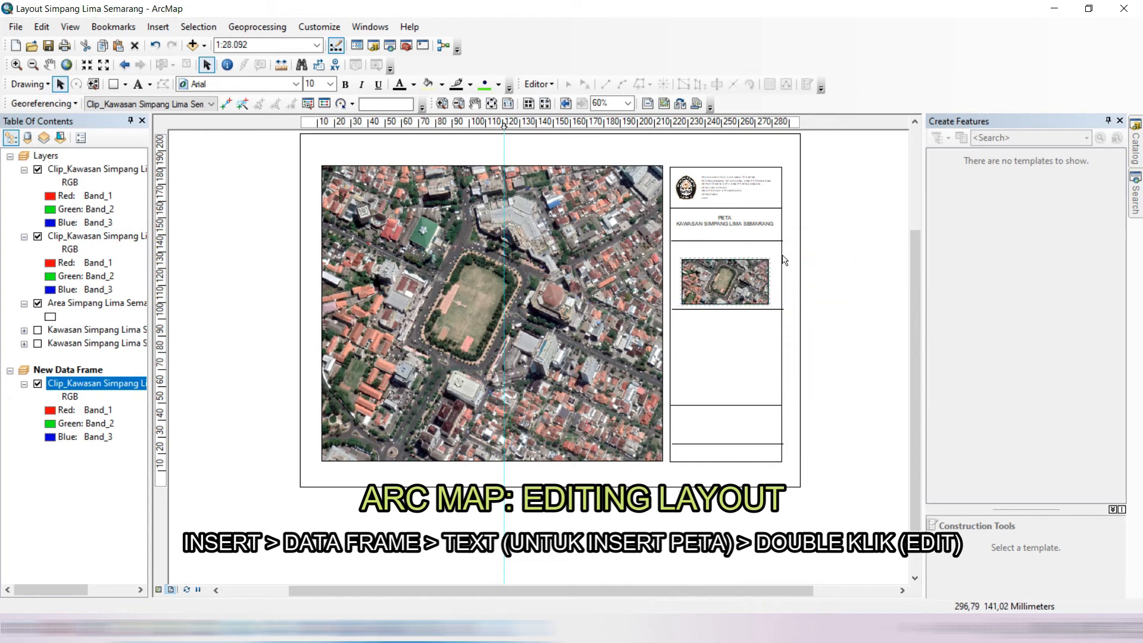
# Add the label INSET PETA and centre it above the inset map in the third cell
pyautogui.click(137, 84)
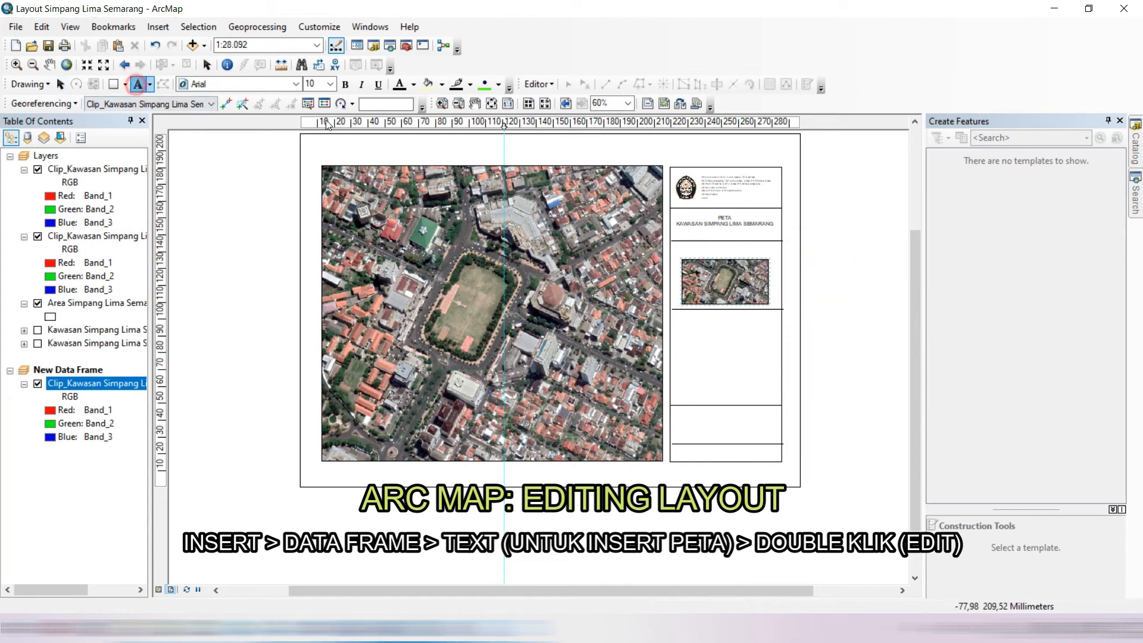
pyautogui.click(702, 243)
pyautogui.write('INSET PETA')
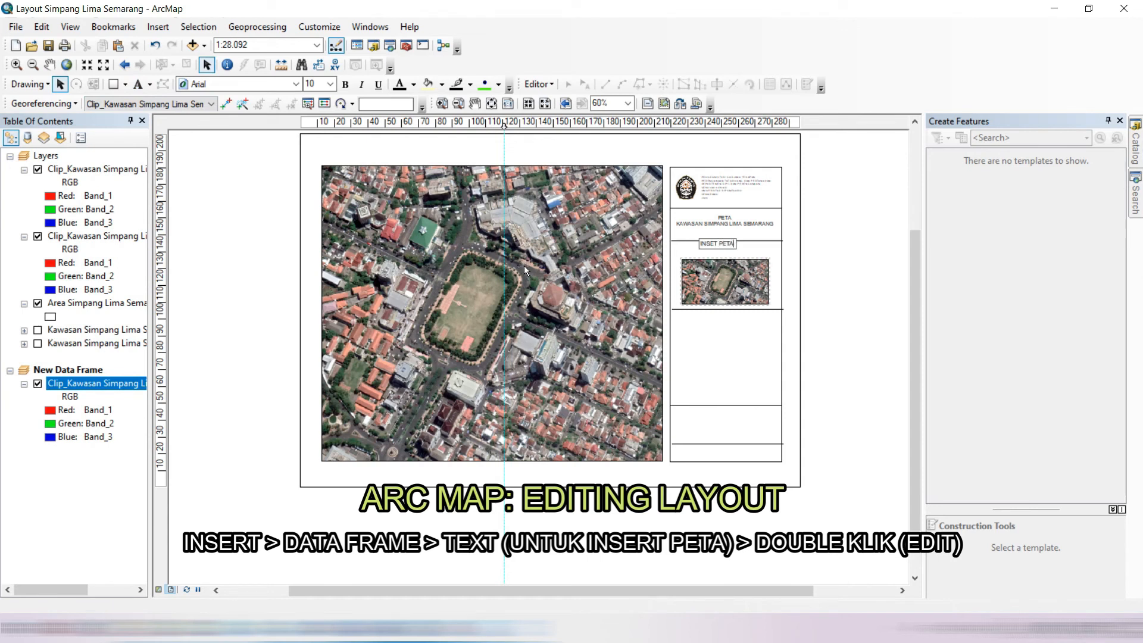
pyautogui.click(523, 266)
pyautogui.moveTo(718, 244); pyautogui.dragTo(736, 255)
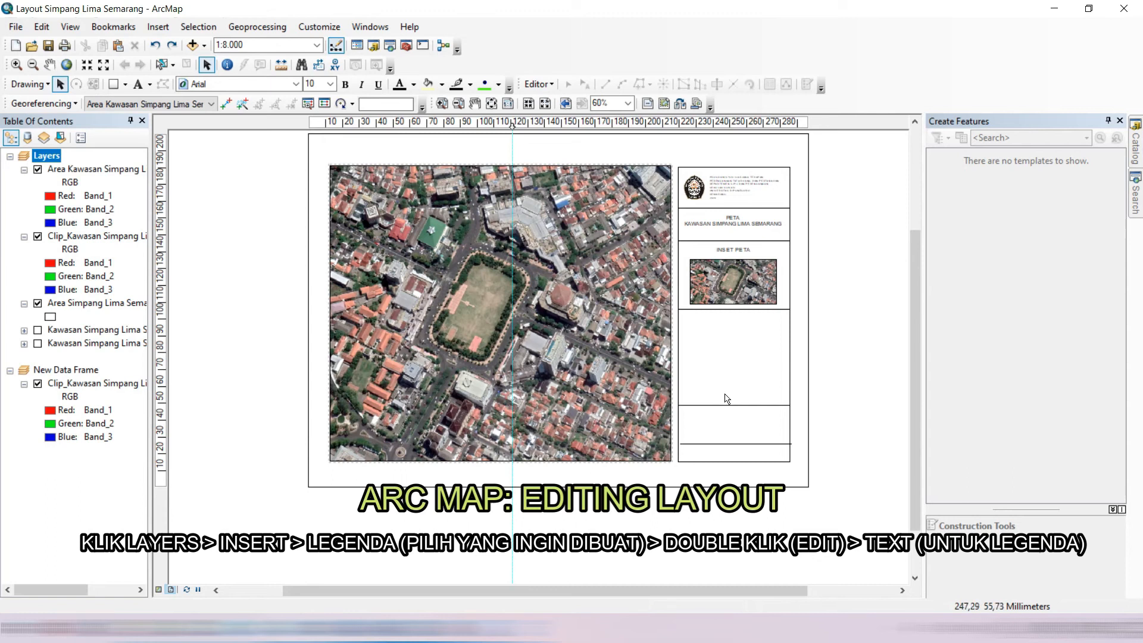
# Start a legend for the Layers data frame and remove Clip_Kawasan Simpang Lima Semarang from its legend items
pyautogui.click(53, 157)
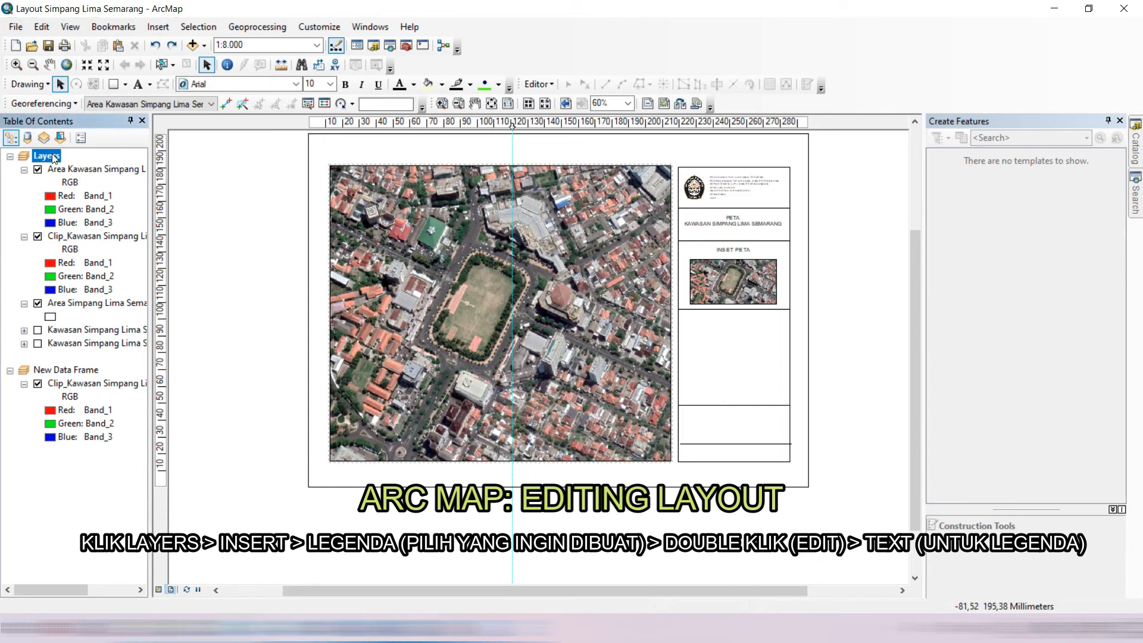
pyautogui.click(158, 27)
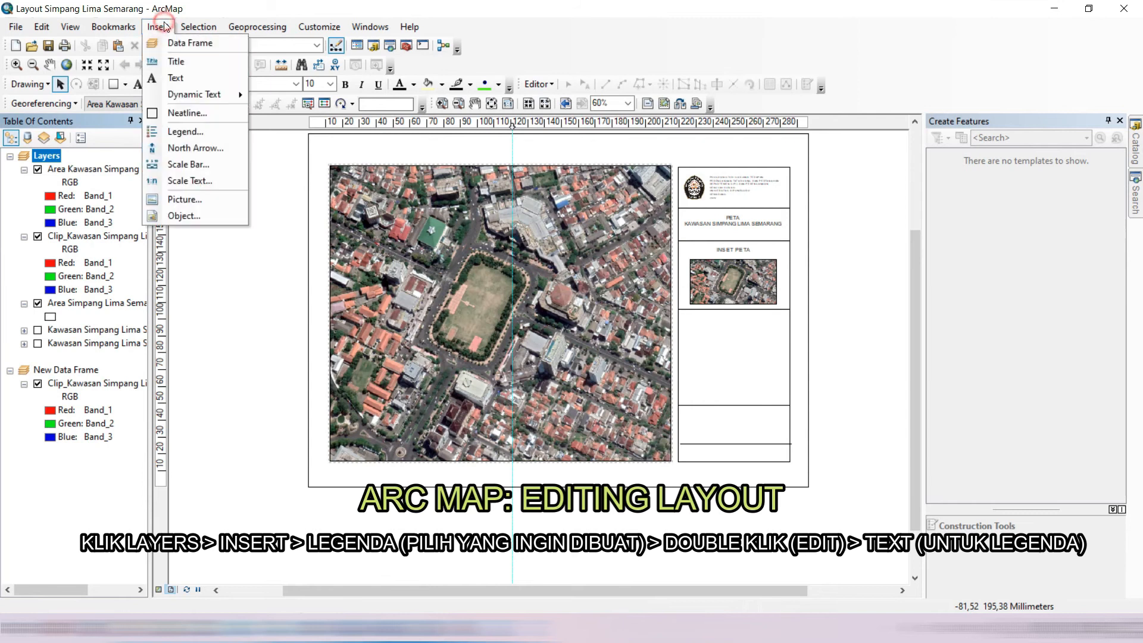
pyautogui.click(167, 132)
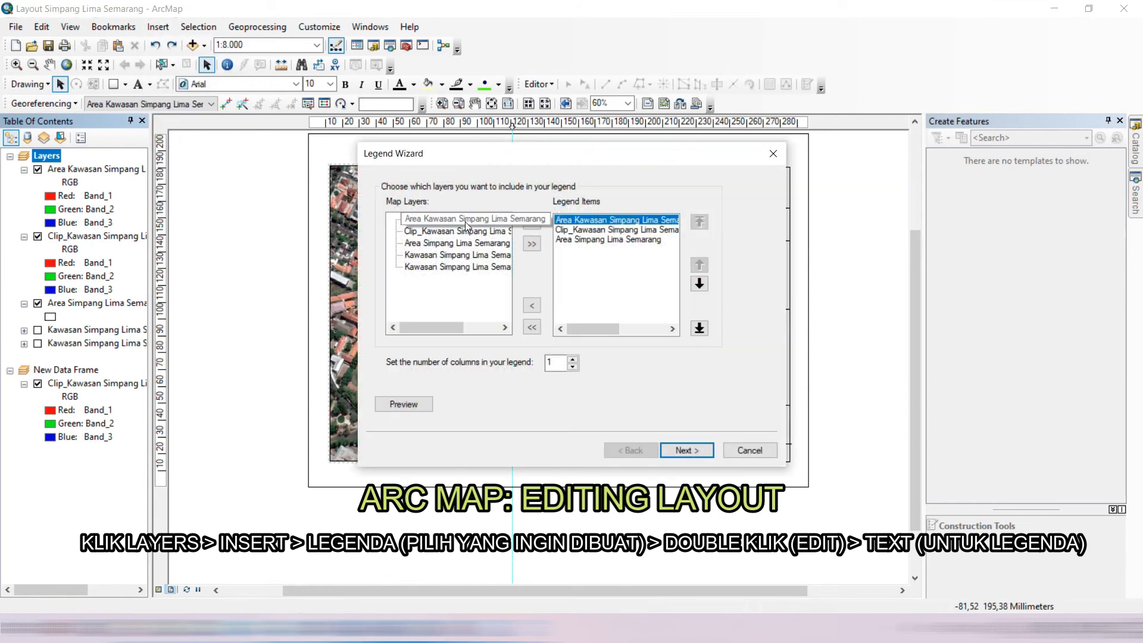
pyautogui.click(466, 221)
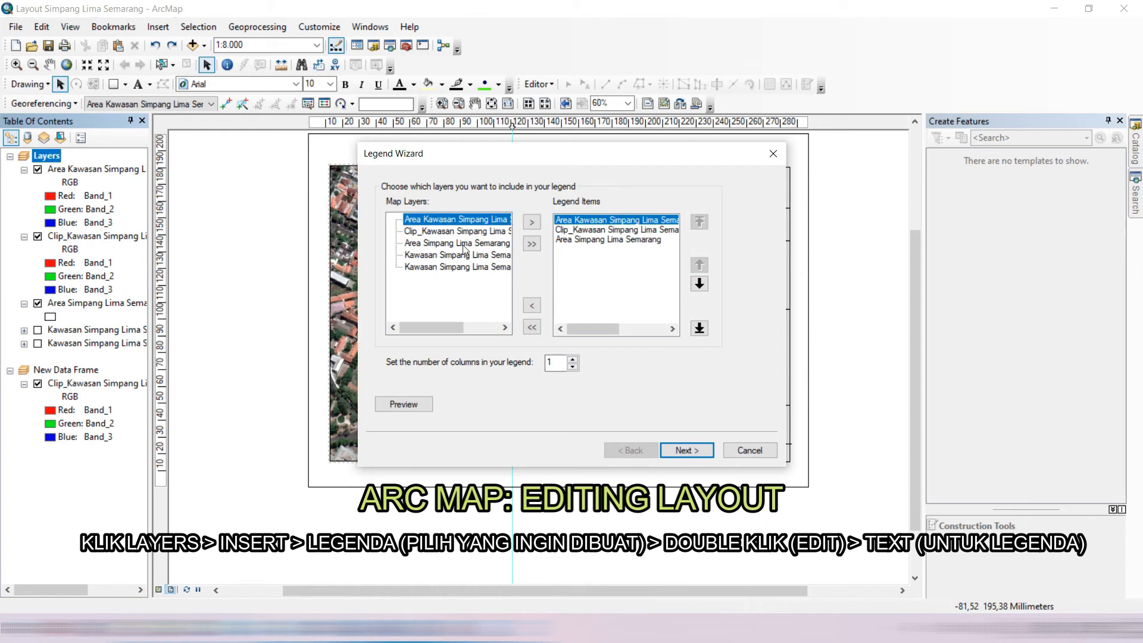
pyautogui.click(594, 240)
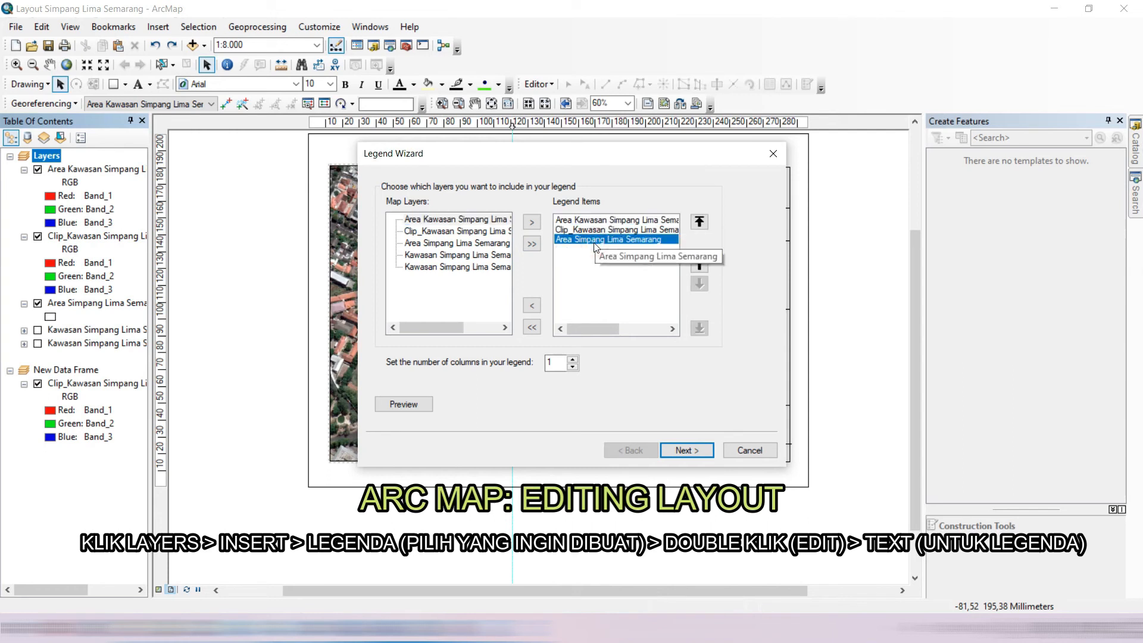
pyautogui.click(594, 233)
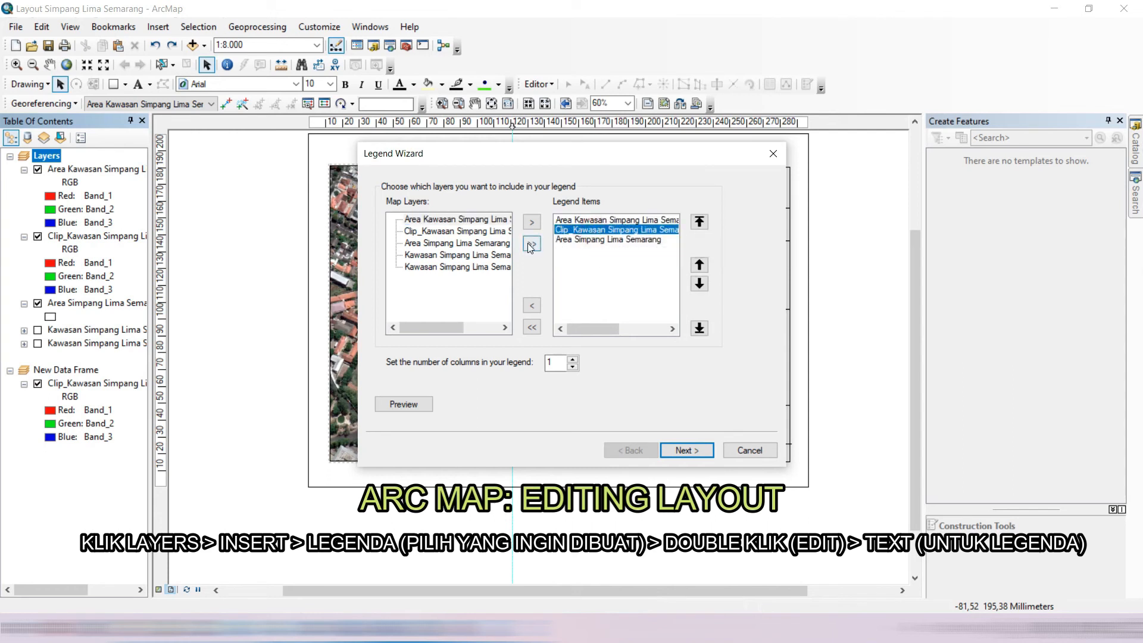
pyautogui.click(532, 306)
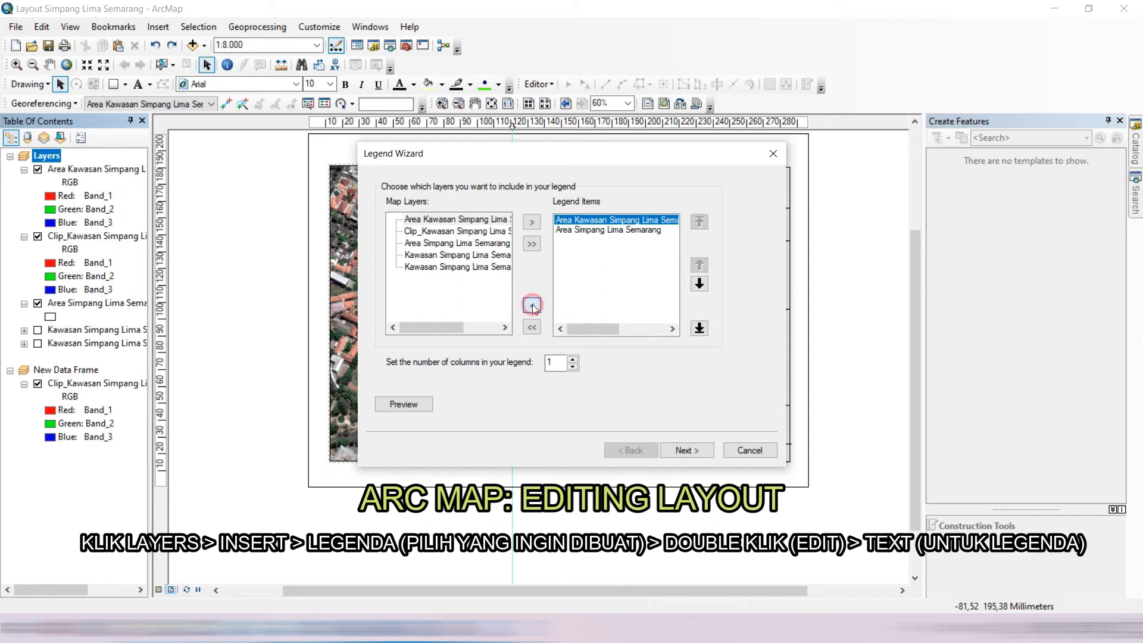
pyautogui.click(567, 233)
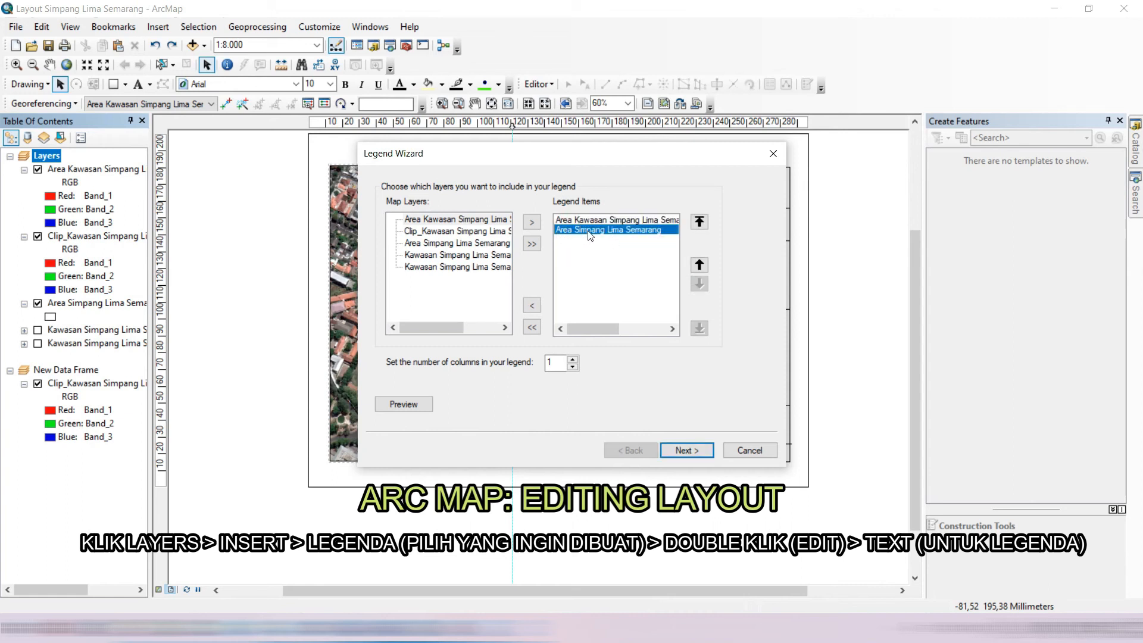
# Clear the legend title, finish the legend with the default frame, patch and spacing settings, and place it in the fourth cell
pyautogui.click(685, 452)
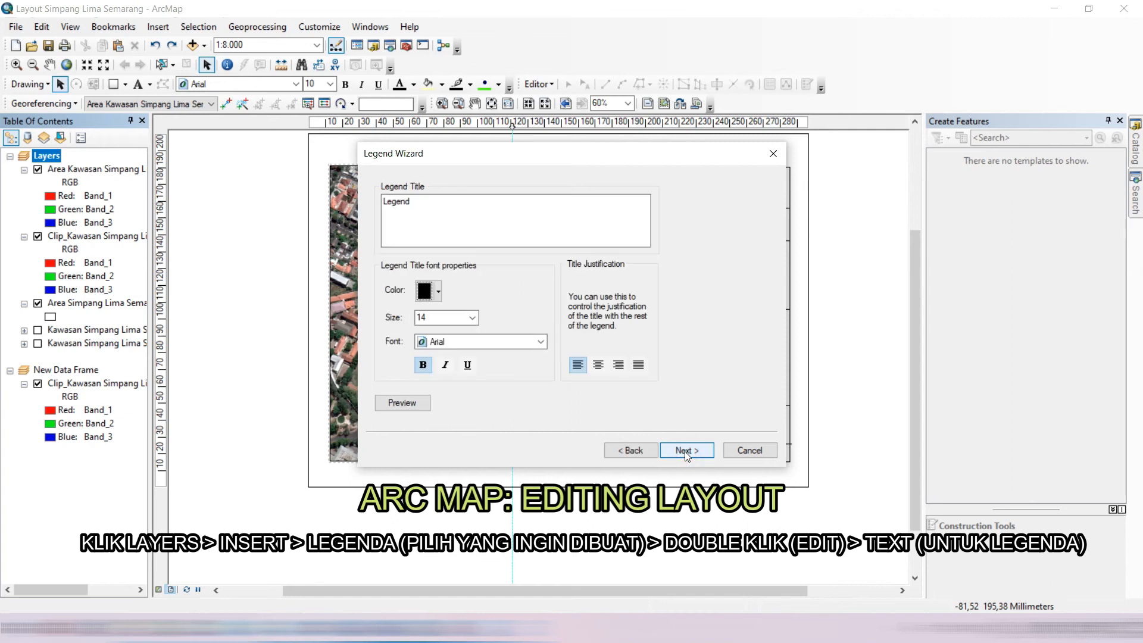
pyautogui.click(441, 205)
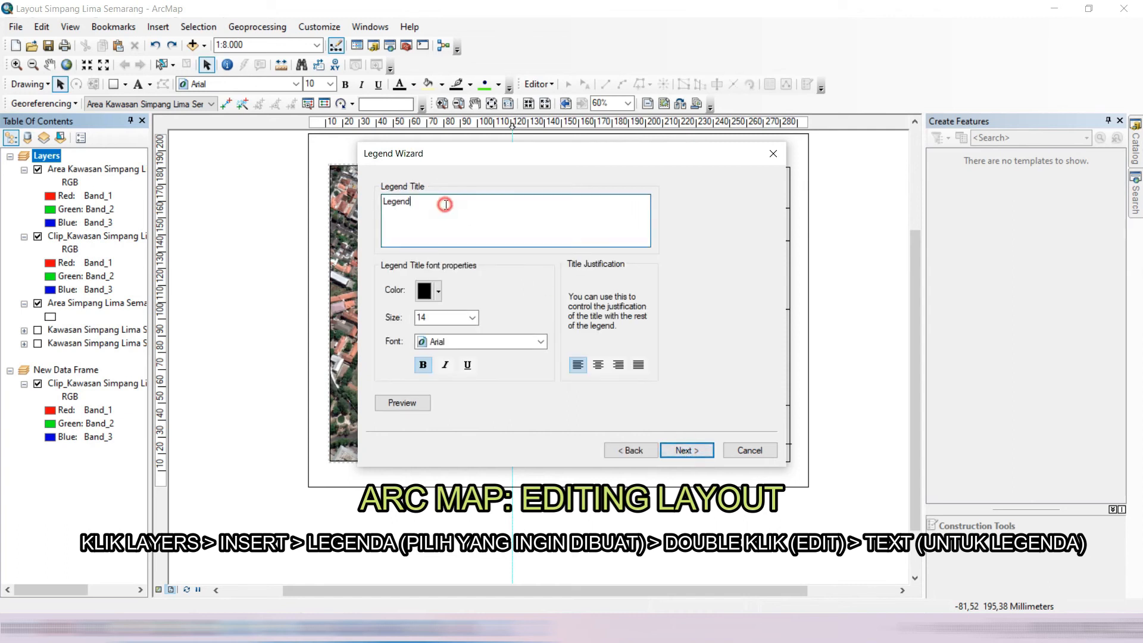
pyautogui.moveTo(471, 203); pyautogui.dragTo(293, 215)
pyautogui.press('BackSpace')
pyautogui.click(683, 451)
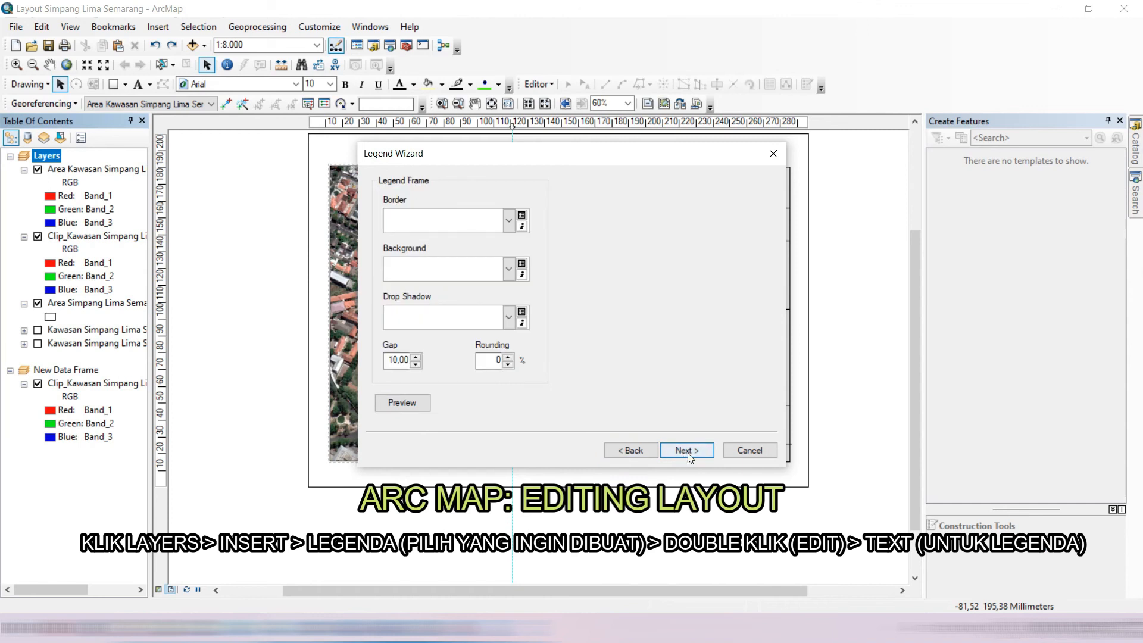
pyautogui.click(686, 452)
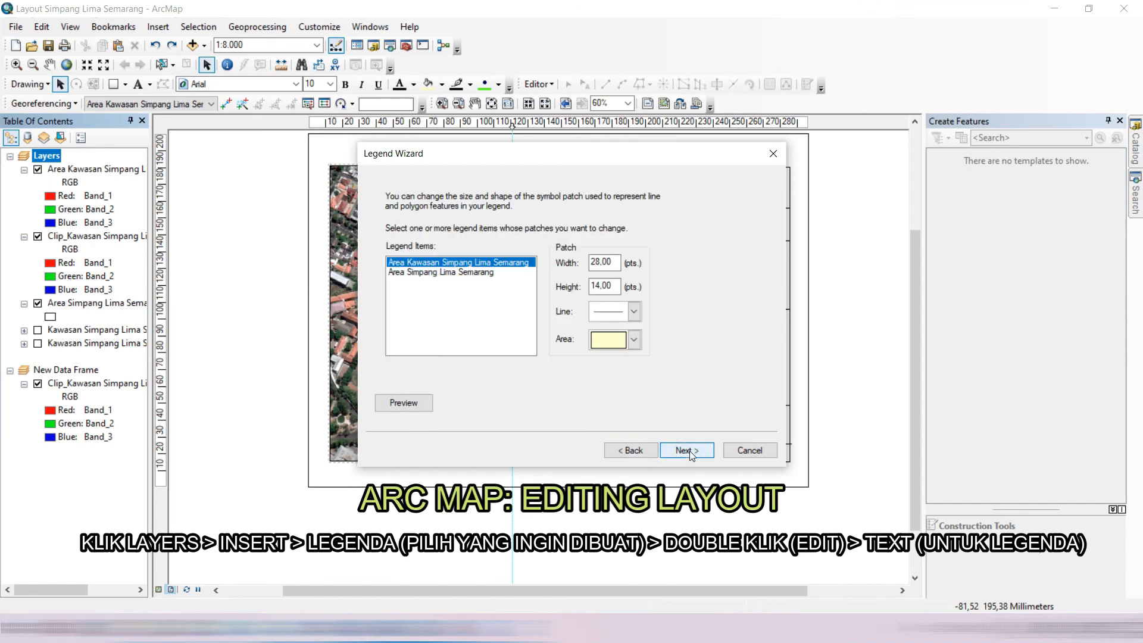
pyautogui.click(688, 452)
pyautogui.click(691, 451)
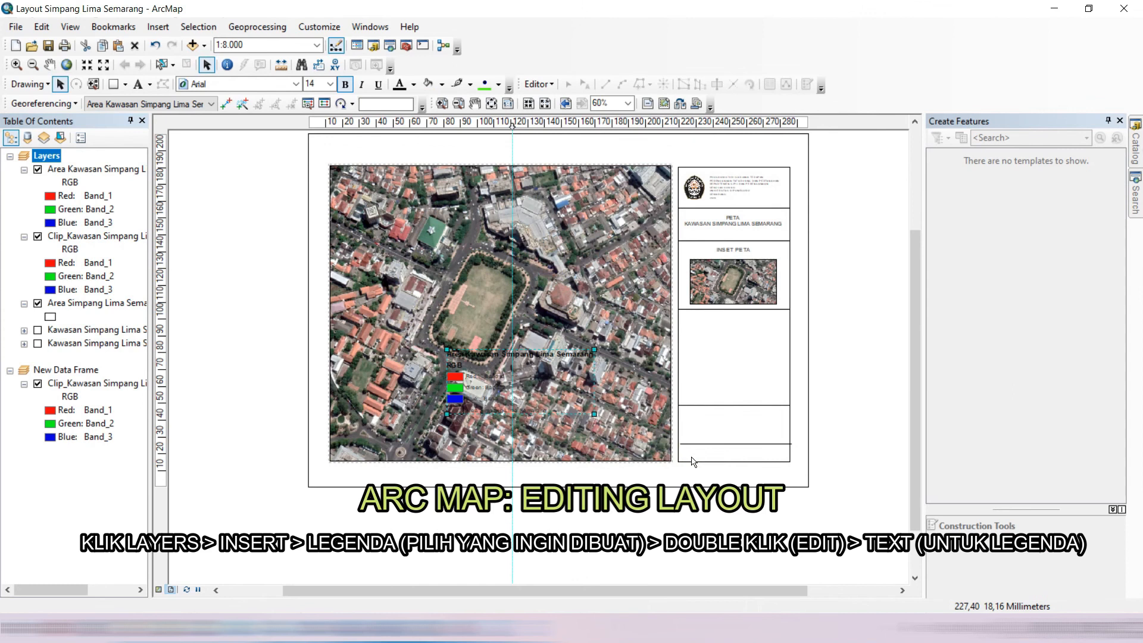
pyautogui.moveTo(554, 357); pyautogui.dragTo(784, 330)
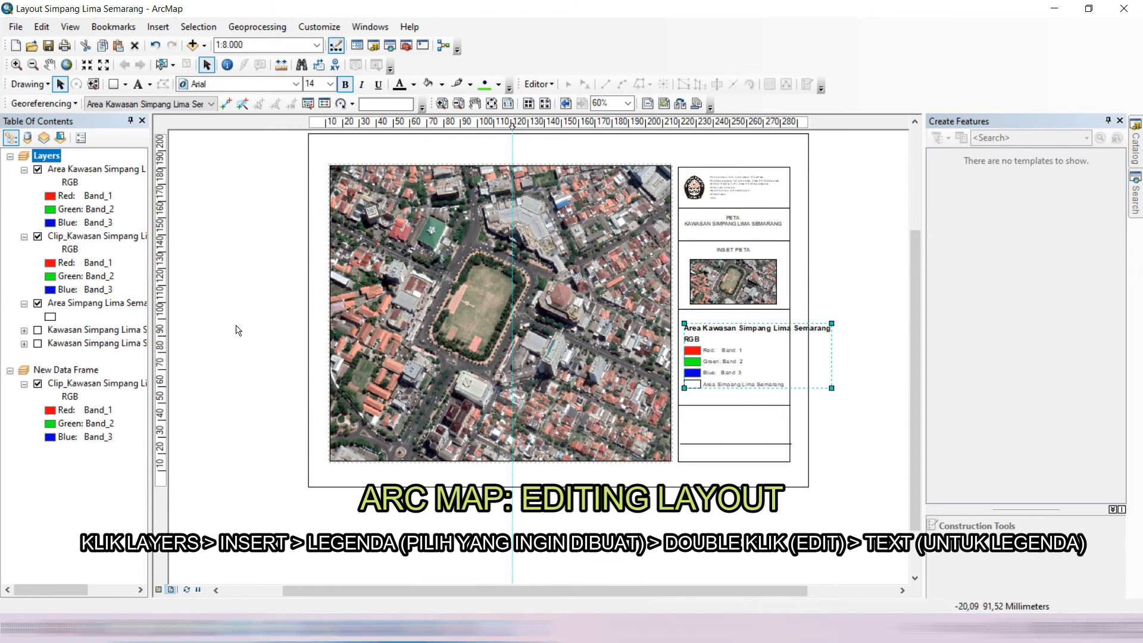
# Rename the Area Simpang Lima Semarang layer as Batas Area Simpang Lima Semarang
pyautogui.rightClick(48, 304)
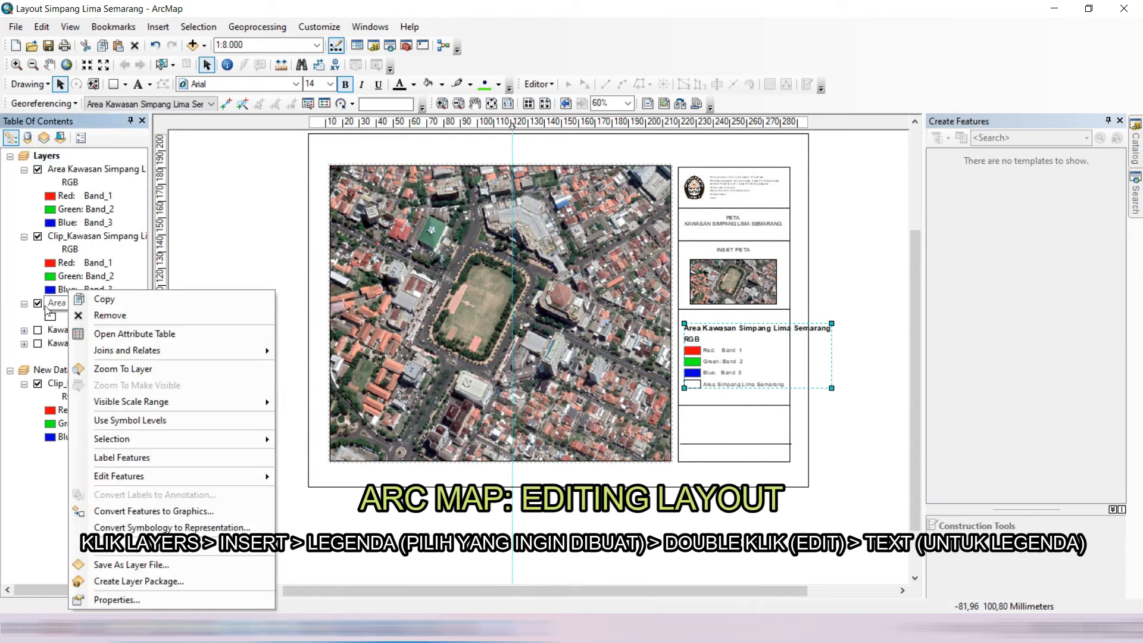
pyautogui.click(64, 305)
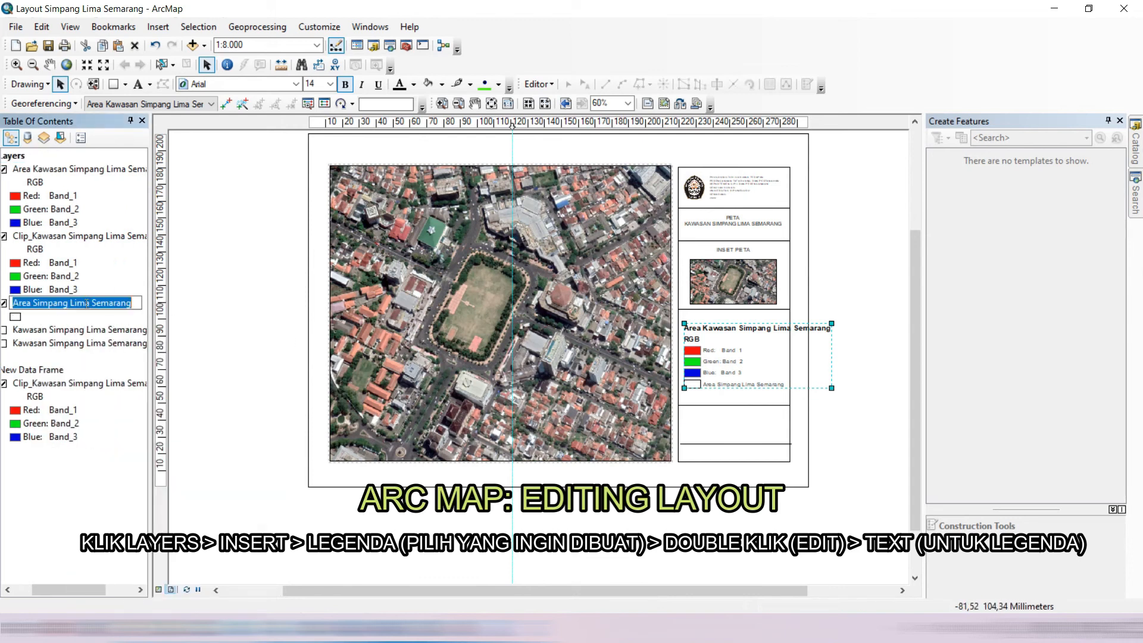
pyautogui.press('Home')
pyautogui.write('Batas')
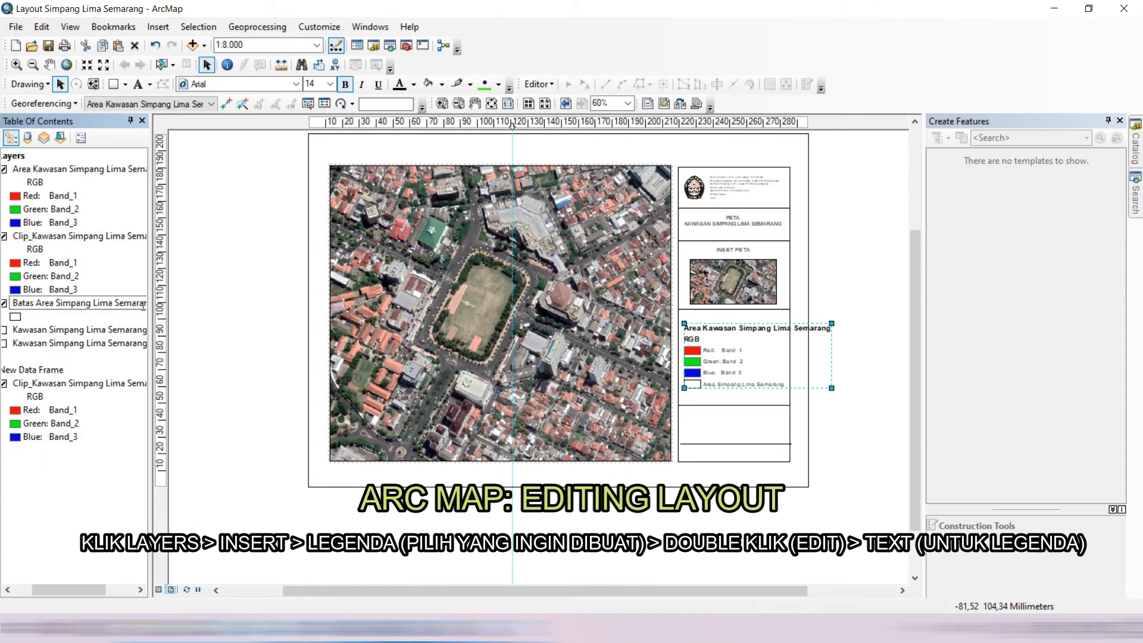
pyautogui.press('Return')
pyautogui.click(208, 303)
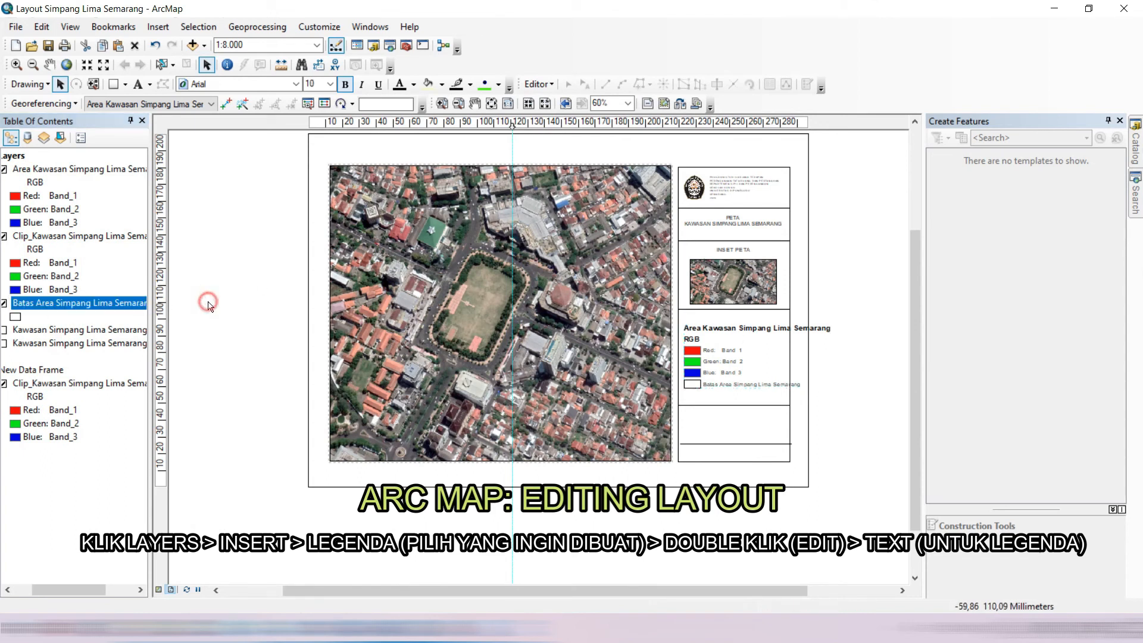
# Shrink the legend to the width of the fourth cell and position it inside the cell
pyautogui.click(824, 372)
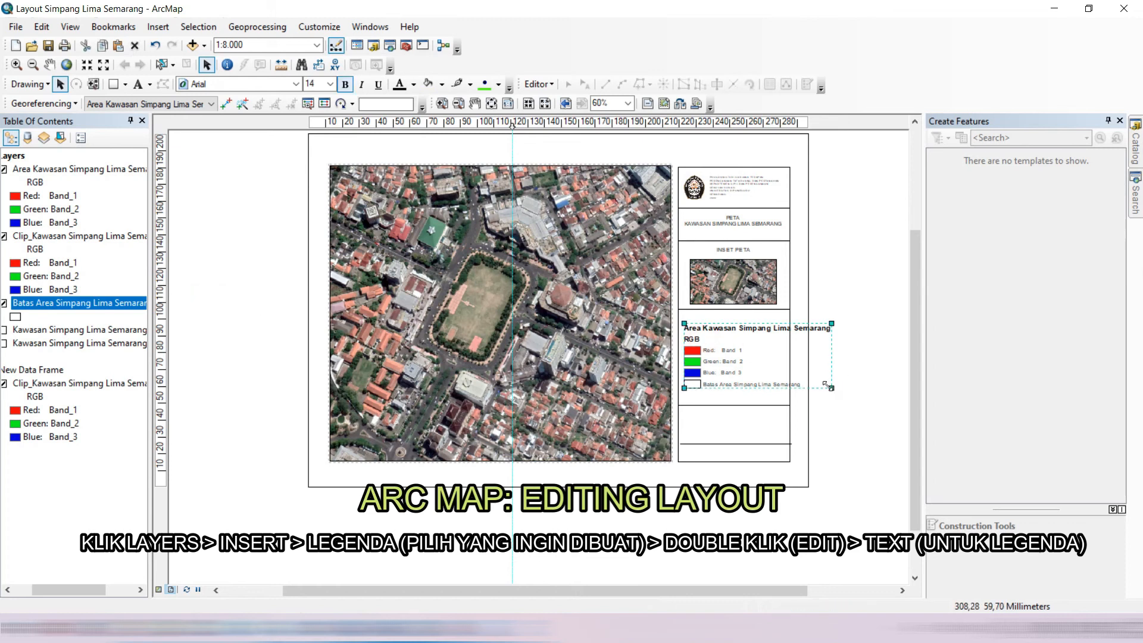
pyautogui.moveTo(828, 385); pyautogui.dragTo(788, 390)
pyautogui.moveTo(730, 348); pyautogui.dragTo(729, 353)
pyautogui.click(825, 317)
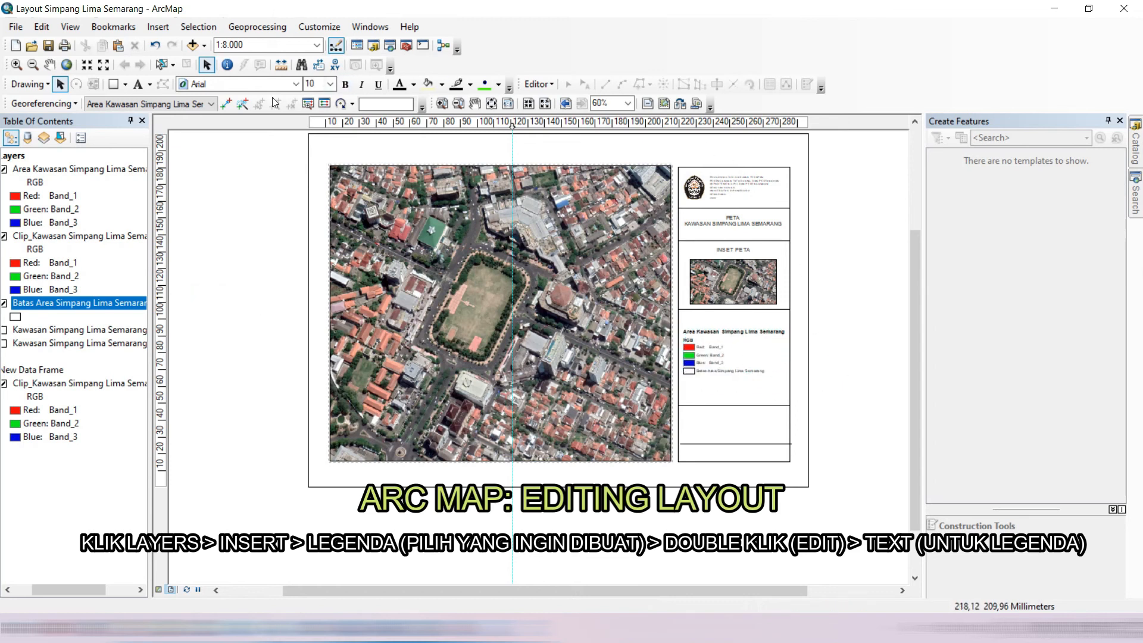
# Add the label LEGENDA and centre it above the legend in the fourth cell
pyautogui.click(138, 84)
pyautogui.click(711, 313)
pyautogui.write('LEGENDA')
pyautogui.click(61, 85)
pyautogui.moveTo(724, 315); pyautogui.dragTo(737, 322)
pyautogui.click(840, 331)
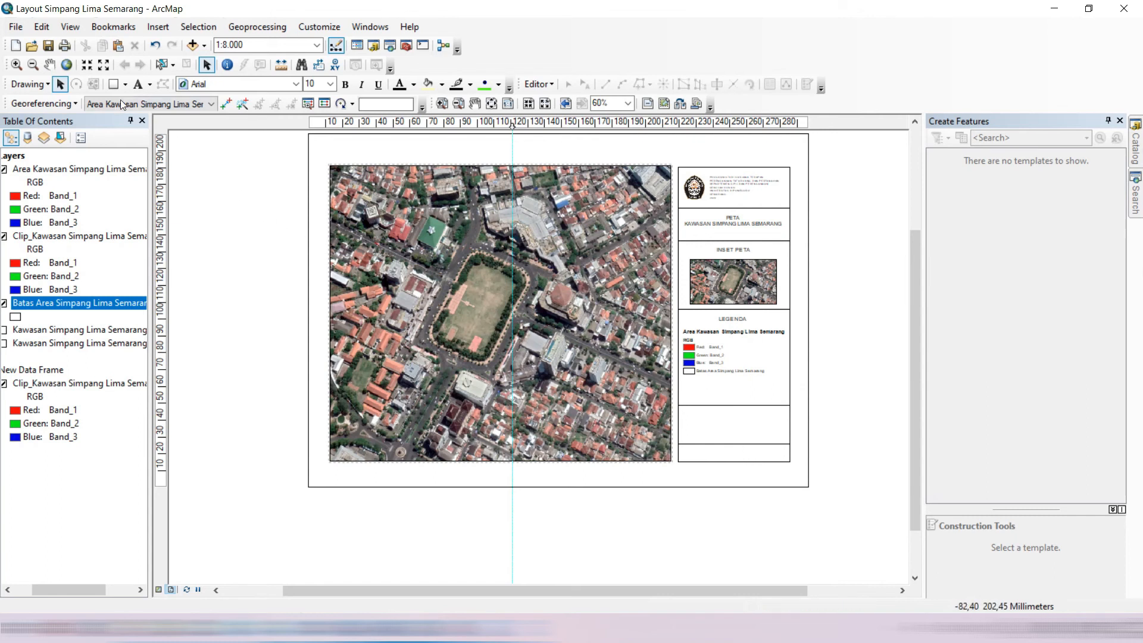
# Add the labels SKALA and ORIENTASI side by side along the upper edge of the fifth cell
pyautogui.click(138, 85)
pyautogui.click(699, 410)
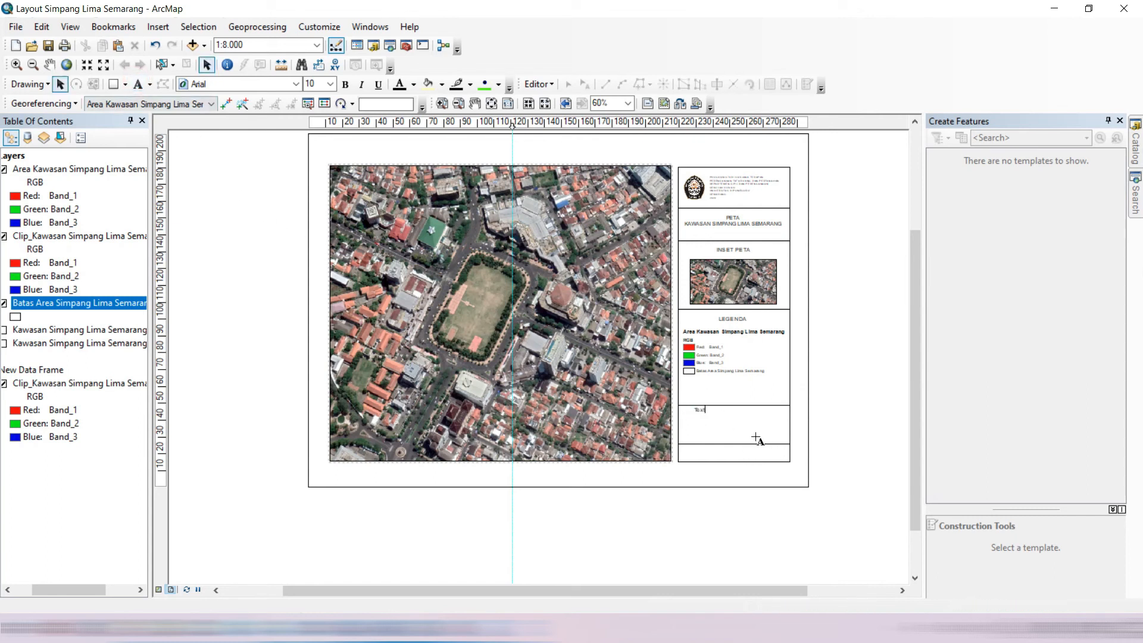
pyautogui.write('SKALA')
pyautogui.press('Return')
pyautogui.click(734, 410)
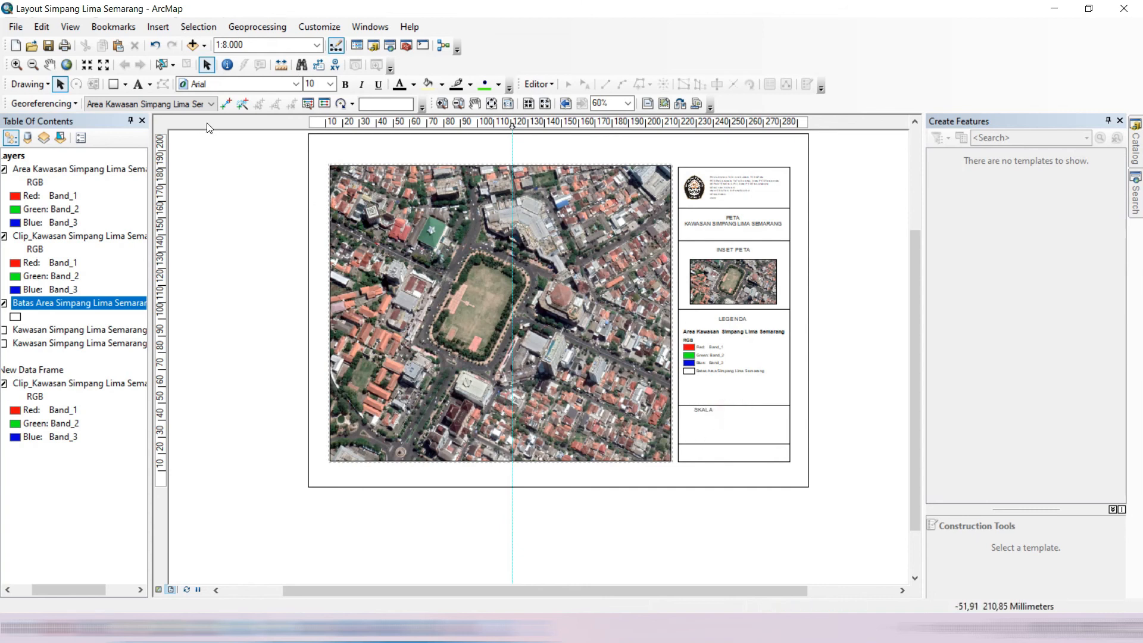
pyautogui.click(136, 84)
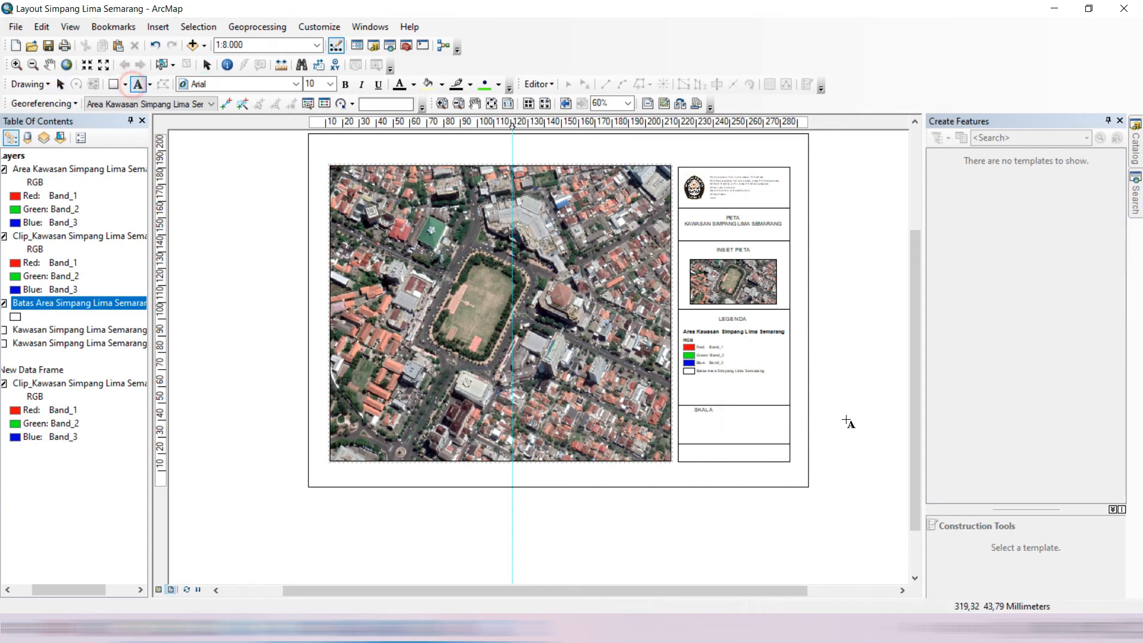
pyautogui.click(752, 411)
pyautogui.write('ORIENTASI')
# Draw a vertical line about 34 mm long through the two lowest cells and adjust its position between SKALA and ORIENTASI
pyautogui.click(126, 85)
pyautogui.click(126, 84)
pyautogui.click(126, 84)
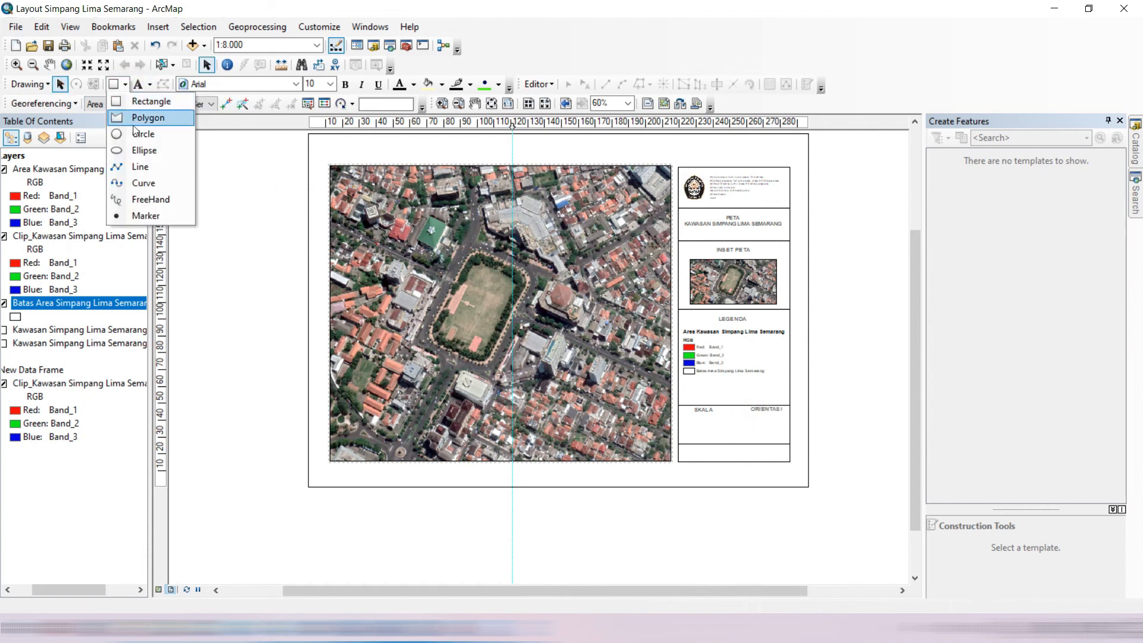
pyautogui.click(140, 166)
pyautogui.click(739, 406)
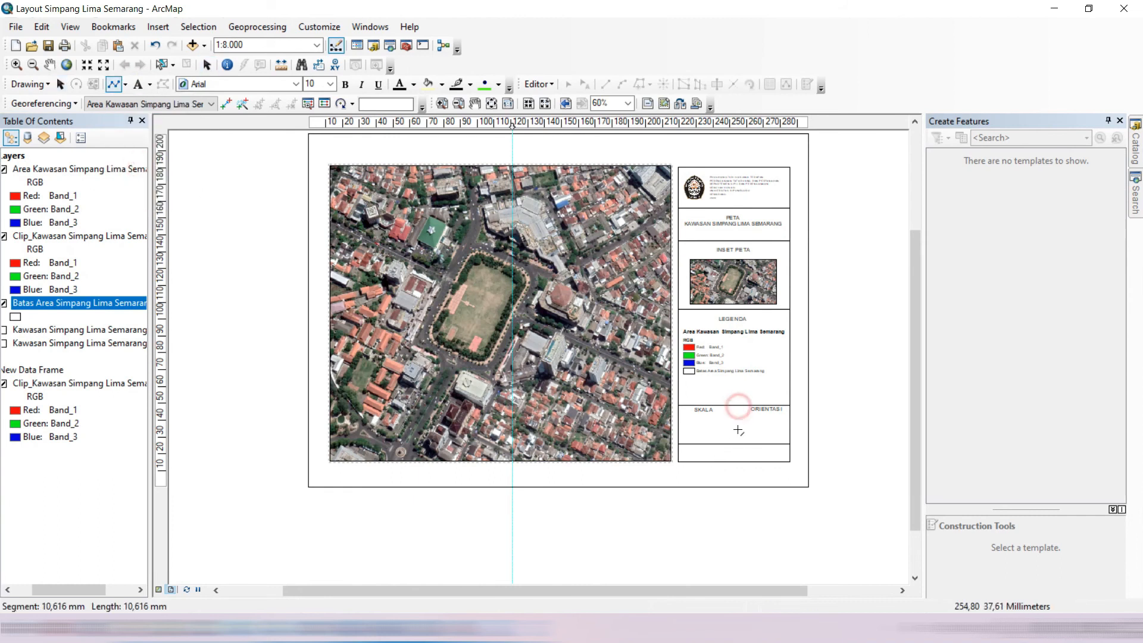
pyautogui.doubleClick(739, 462)
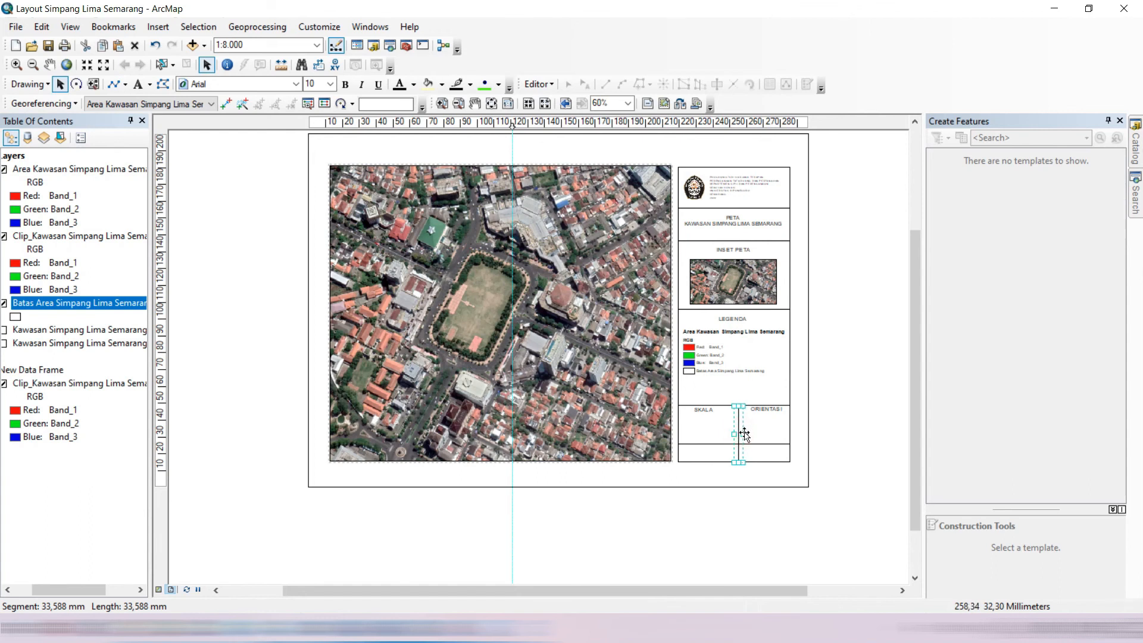
pyautogui.moveTo(739, 435); pyautogui.dragTo(744, 435)
pyautogui.hotkey('ctrl', 'z')
pyautogui.hotkey('ctrl', 'z')
pyautogui.hotkey('ctrl', 'z')
pyautogui.hotkey('ctrl', 'z')
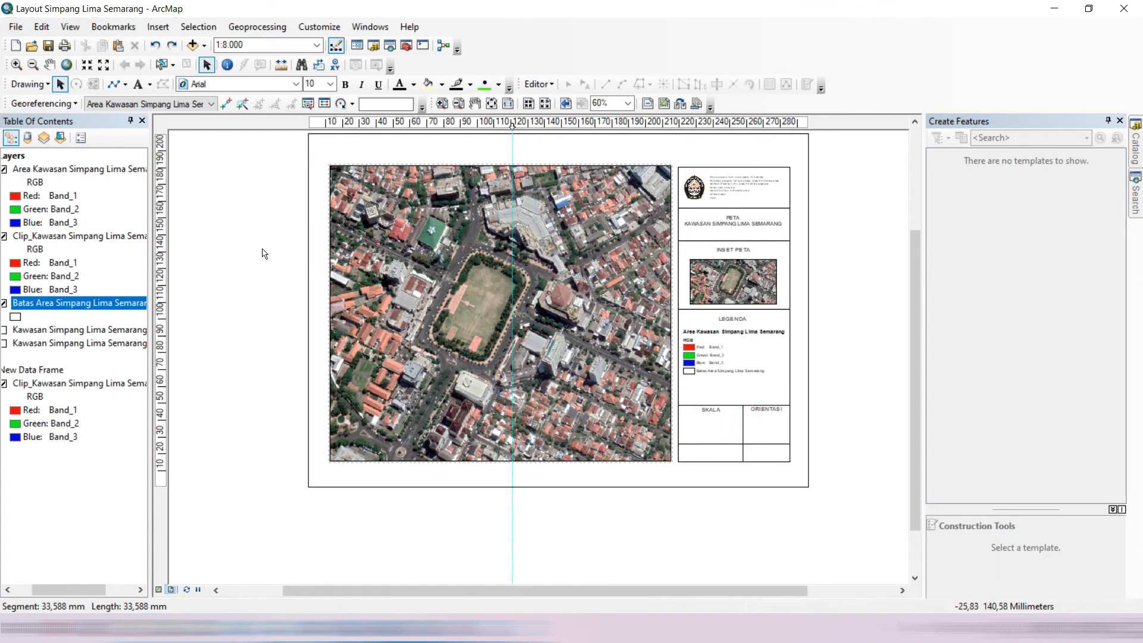
# Add the labels SUMBER and OLEH in the two halves of the lowest cell row
pyautogui.click(138, 84)
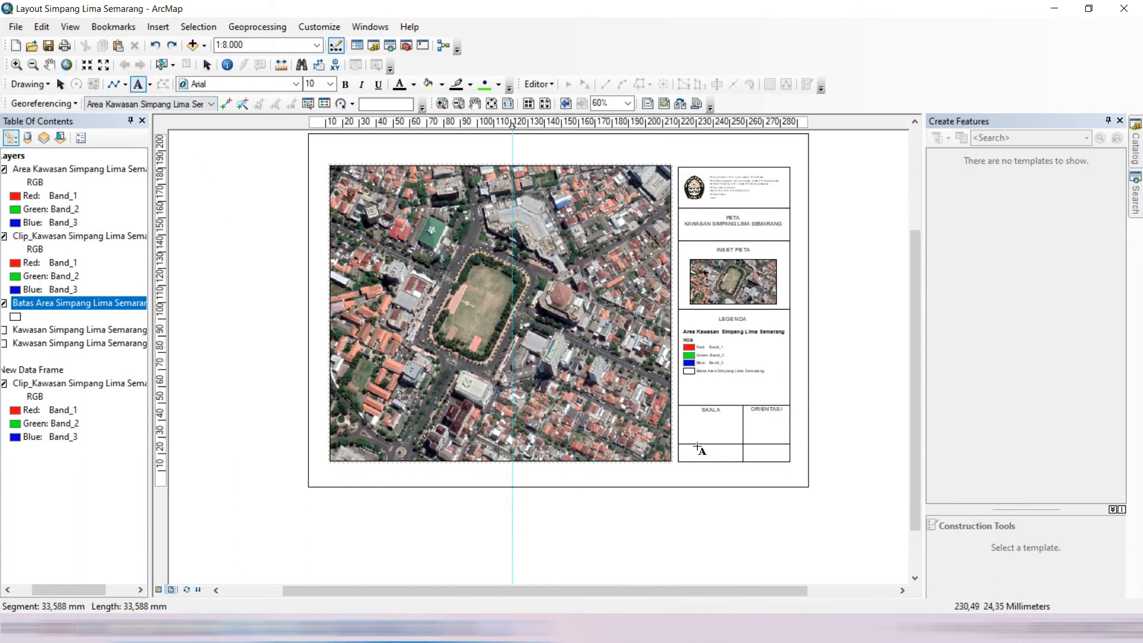
pyautogui.write('SUMBER')
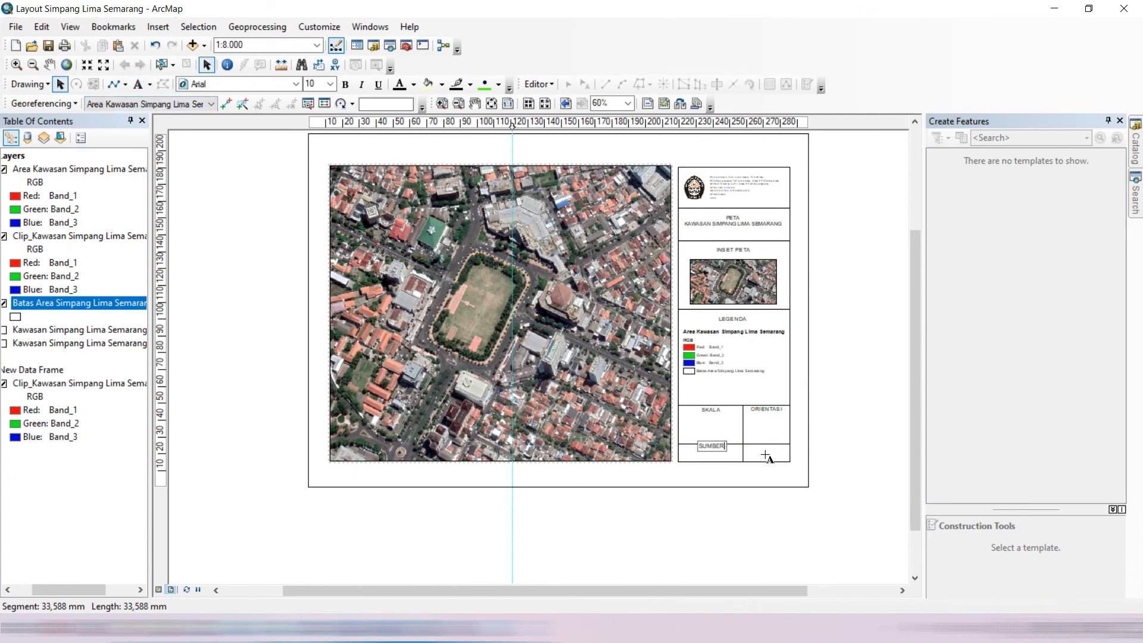
pyautogui.click(757, 451)
pyautogui.write('OLEH')
pyautogui.press('Return')
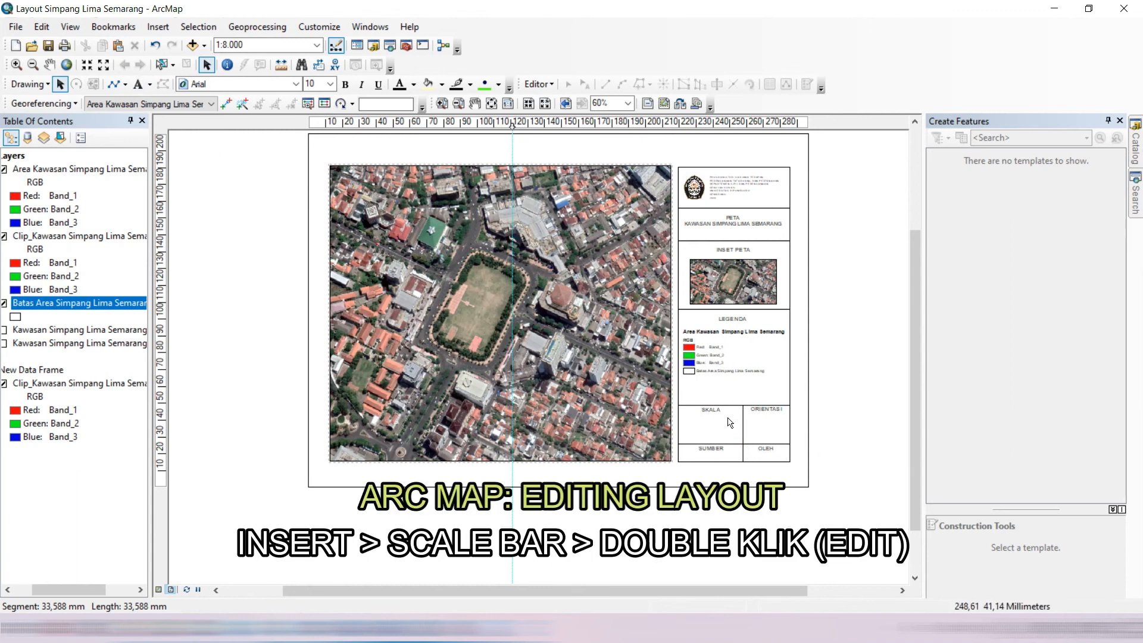
# Insert a scale bar in the Alternating Scale Bar 1 style and place it under the SKALA label
pyautogui.click(161, 28)
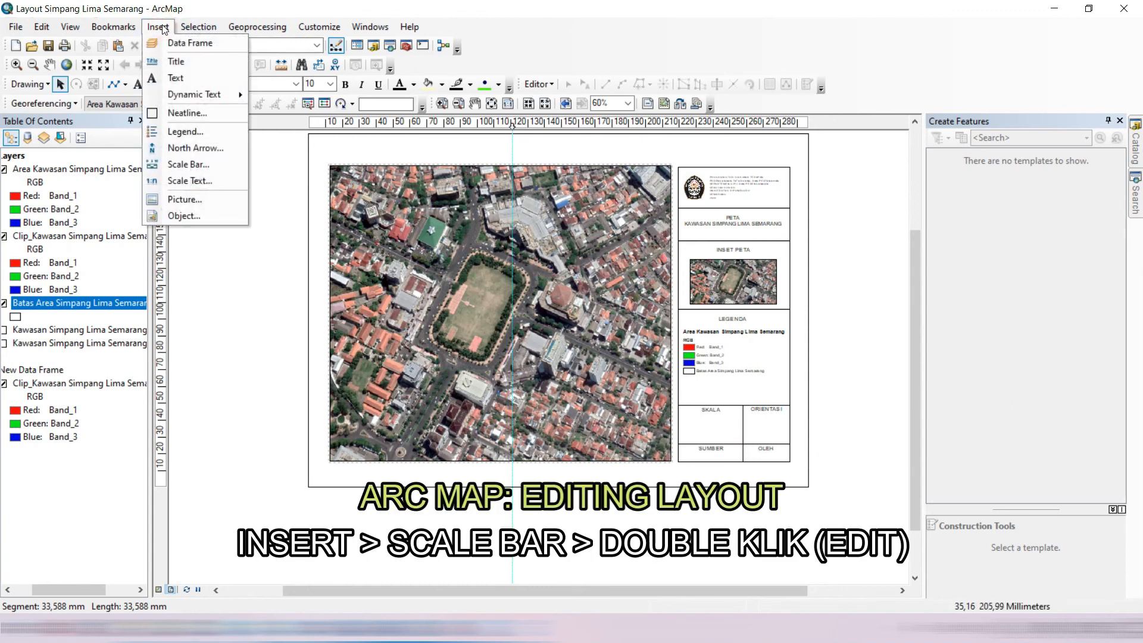
pyautogui.click(191, 164)
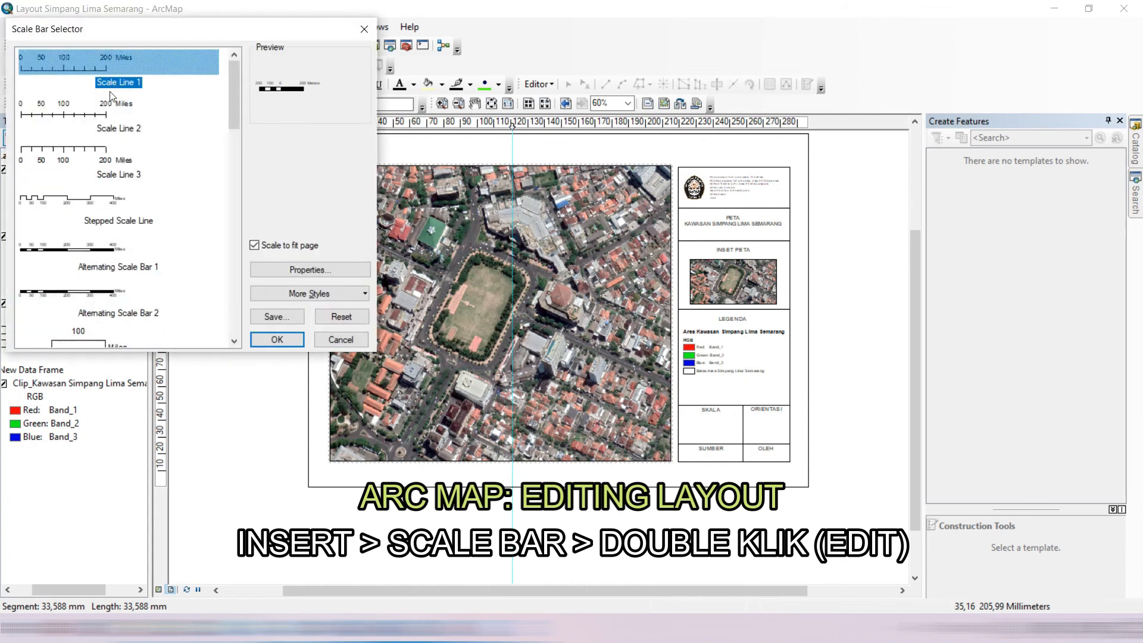
pyautogui.click(101, 255)
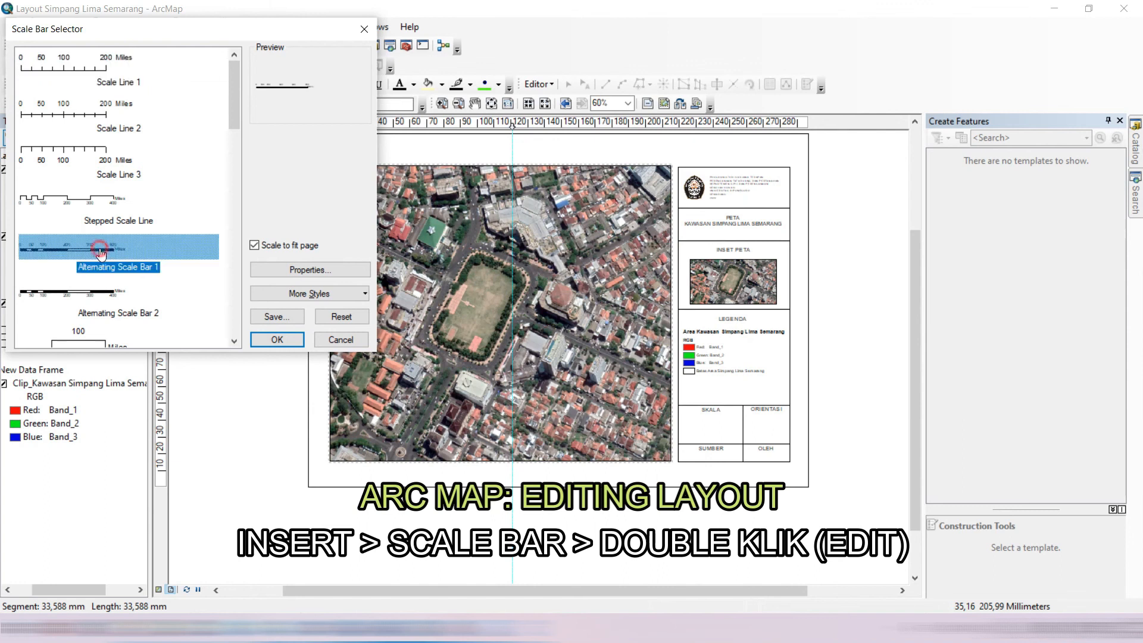
pyautogui.click(277, 339)
pyautogui.moveTo(586, 363); pyautogui.dragTo(715, 428)
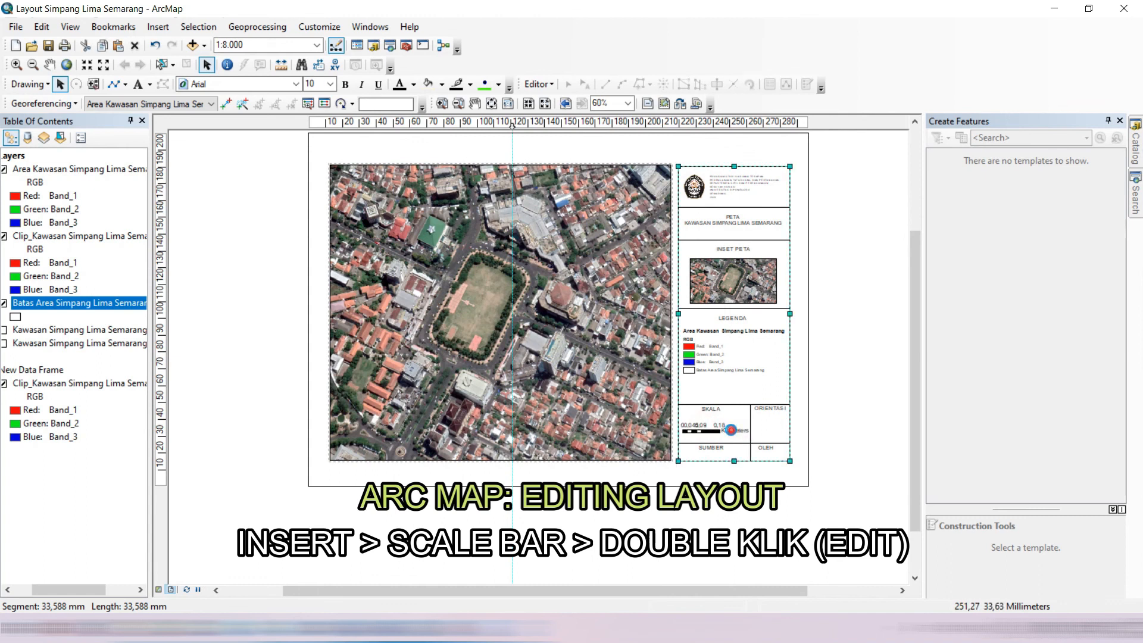
# Set the scale bar's division units to Meters, with 2 divisions and 2 subdivisions
pyautogui.doubleClick(735, 440)
pyautogui.click(559, 354)
pyautogui.click(558, 427)
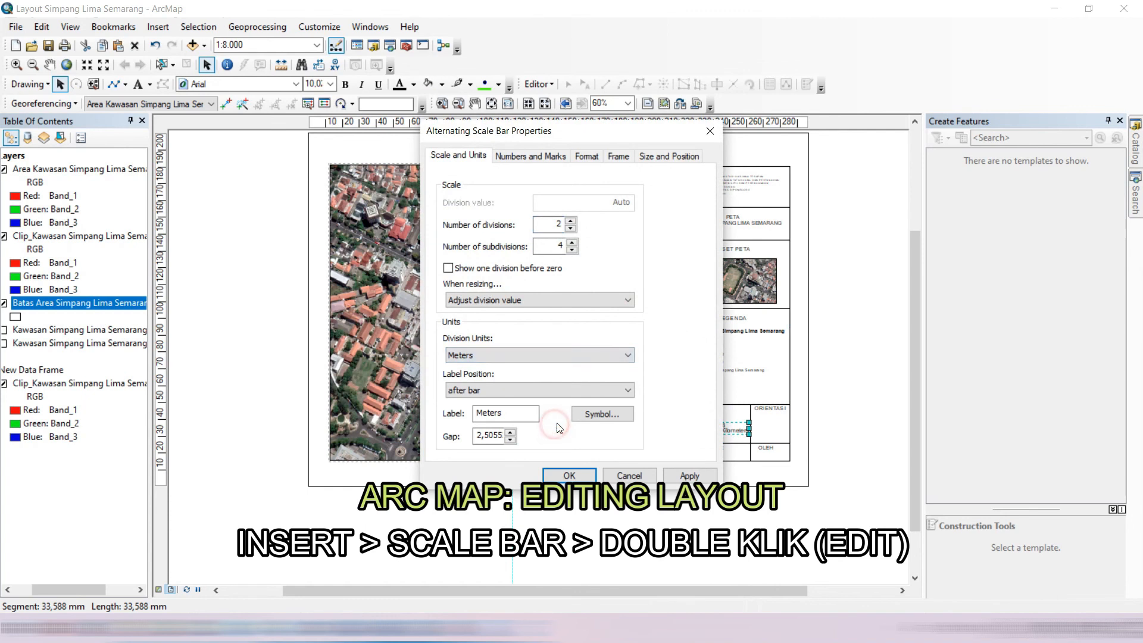
pyautogui.click(570, 228)
pyautogui.click(571, 221)
pyautogui.click(572, 250)
pyautogui.click(572, 250)
pyautogui.click(569, 475)
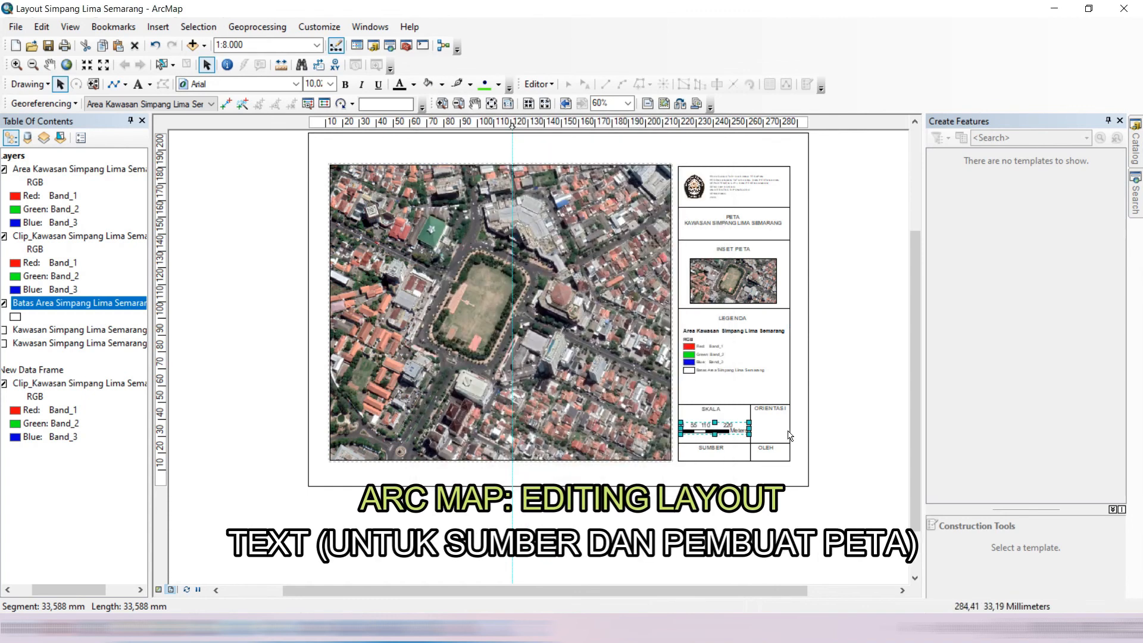
# Add the text "- Peta Google Earth Pro" under the SUMBER label
pyautogui.click(718, 443)
pyautogui.click(139, 84)
pyautogui.click(688, 451)
pyautogui.write('Peta Google Earth Pro')
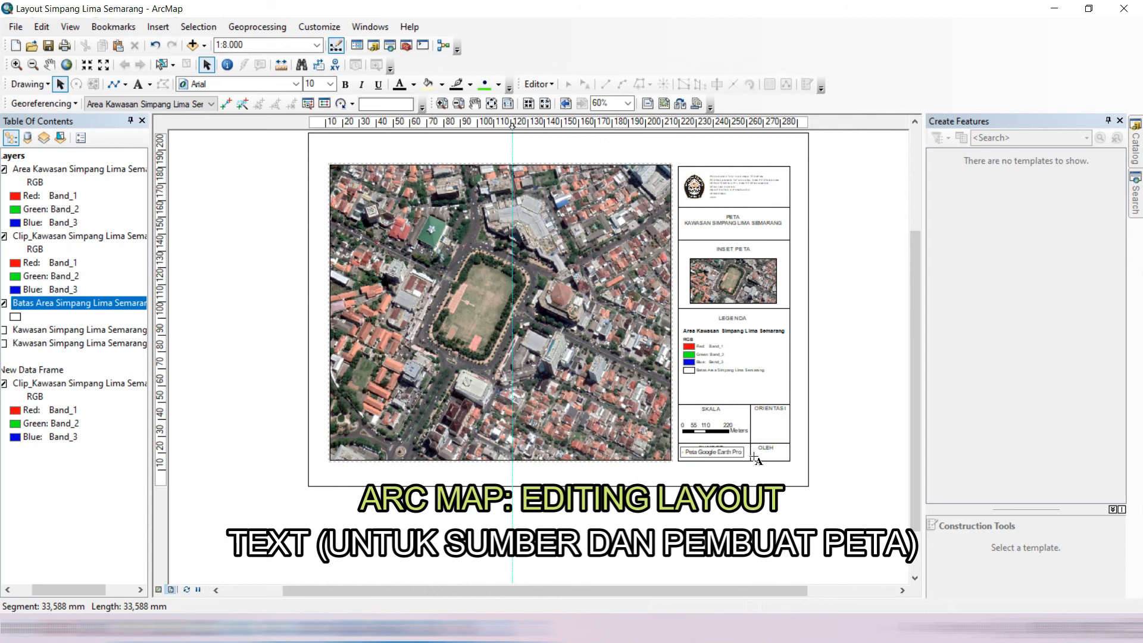
pyautogui.press('Return')
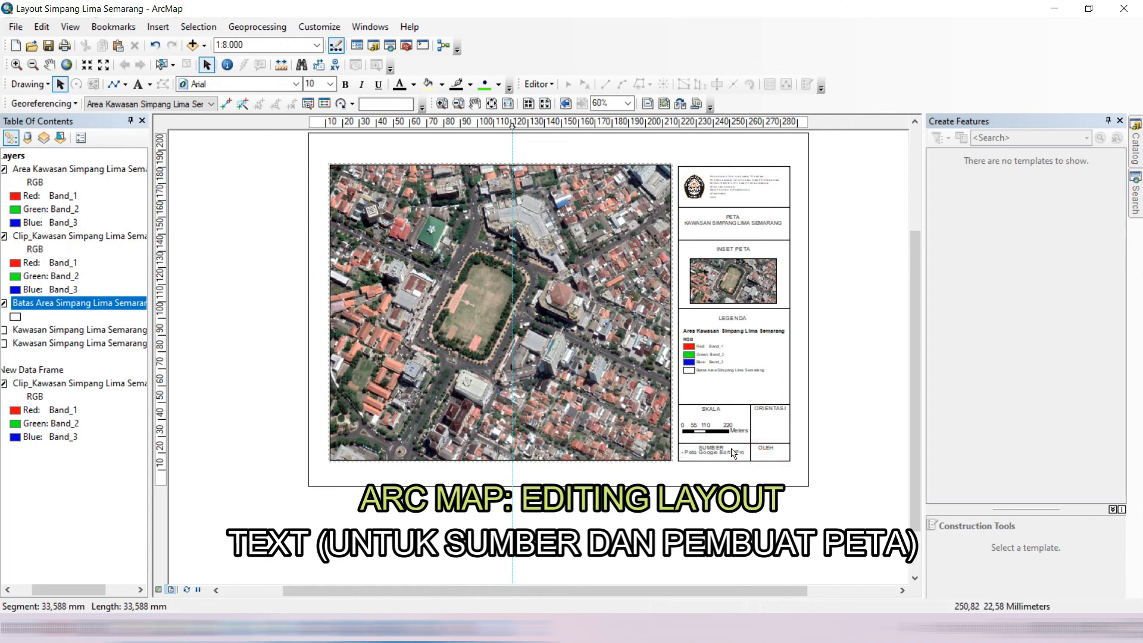
# Shift the OLEH label slightly upward in its cell to make room for text beneath it
pyautogui.click(769, 449)
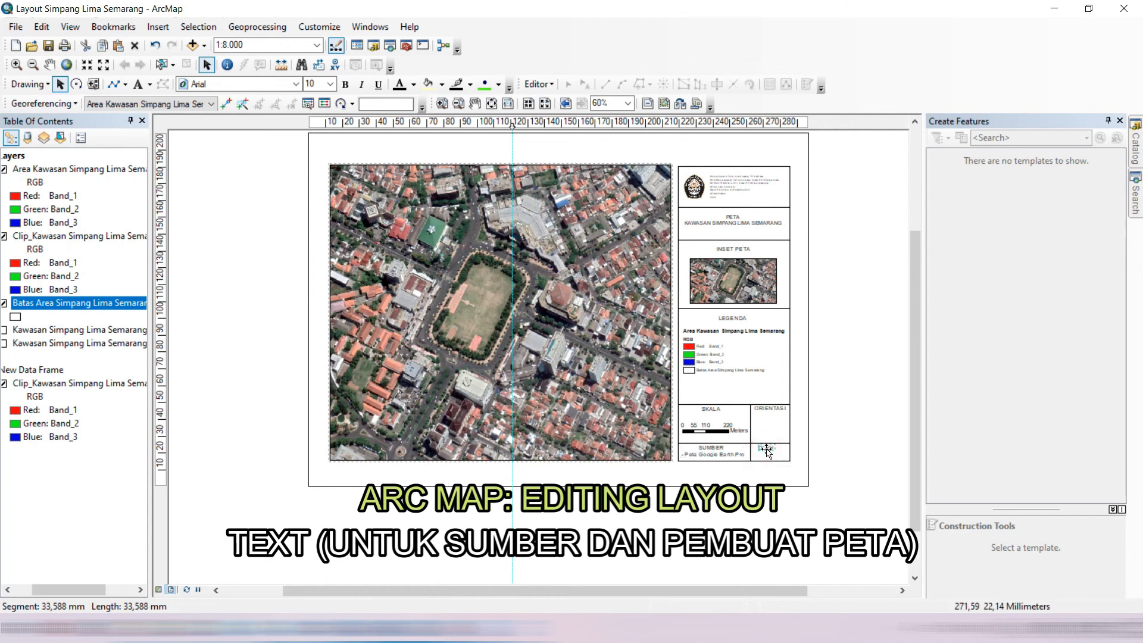
pyautogui.moveTo(772, 451); pyautogui.dragTo(769, 448)
pyautogui.click(759, 457)
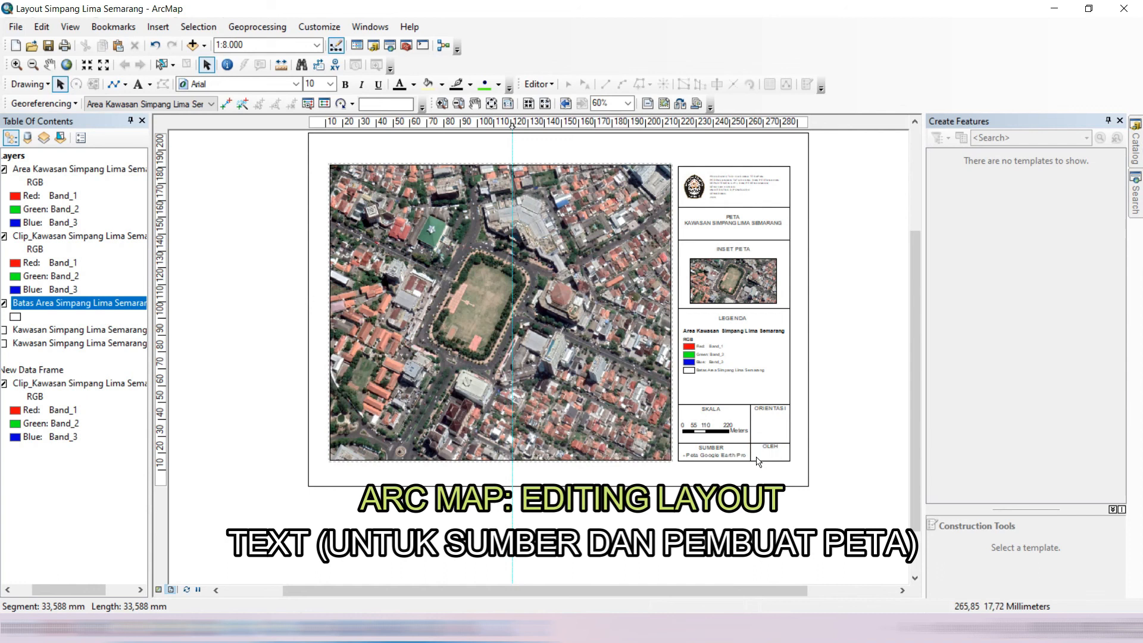
# Add the map maker's name under the OLEH label and reduce its font size to fit the cell
pyautogui.click(138, 83)
pyautogui.click(760, 451)
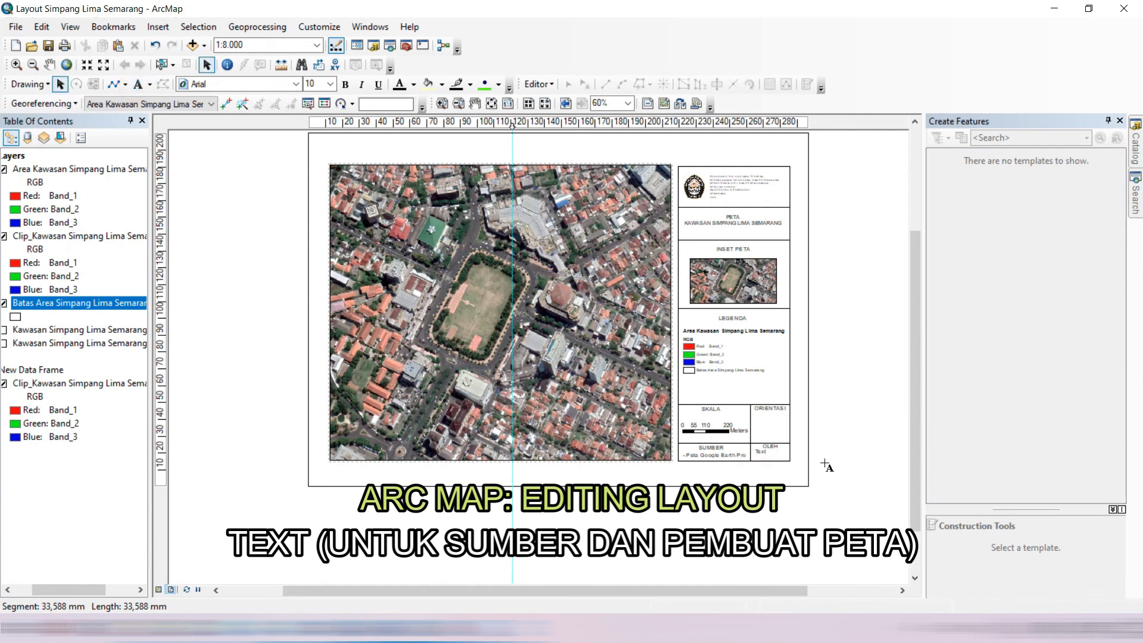
pyautogui.write('P')
pyautogui.write('ratama Dimas')
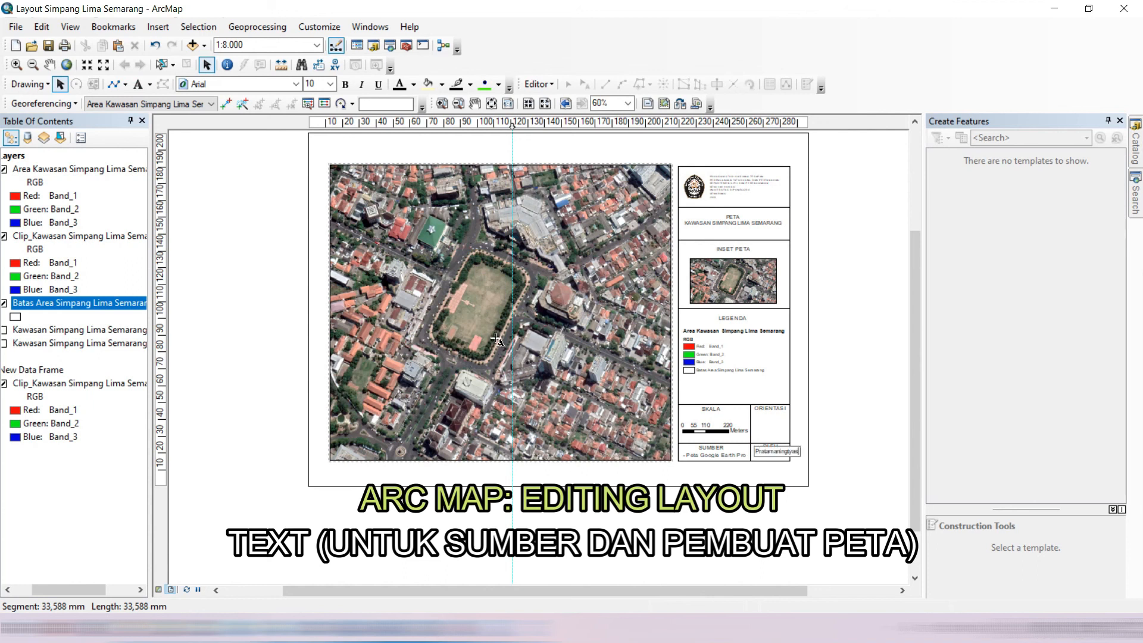
pyautogui.click(836, 441)
pyautogui.moveTo(781, 453); pyautogui.dragTo(780, 456)
pyautogui.click(330, 84)
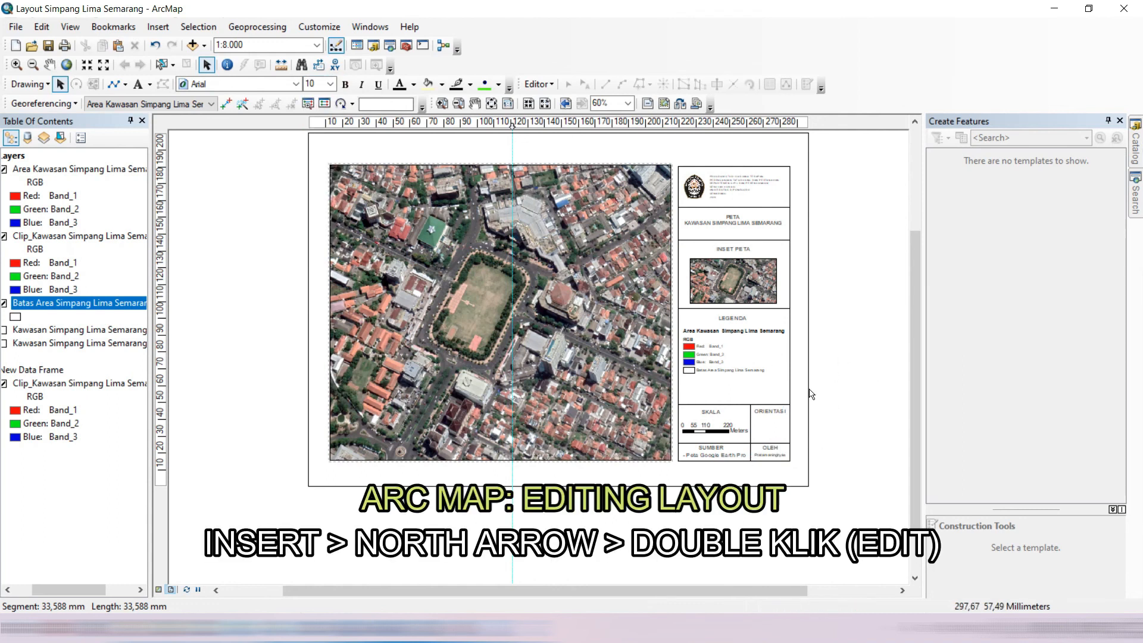
# Insert a compass-style north arrow and place it under the ORIENTASI label
pyautogui.click(159, 28)
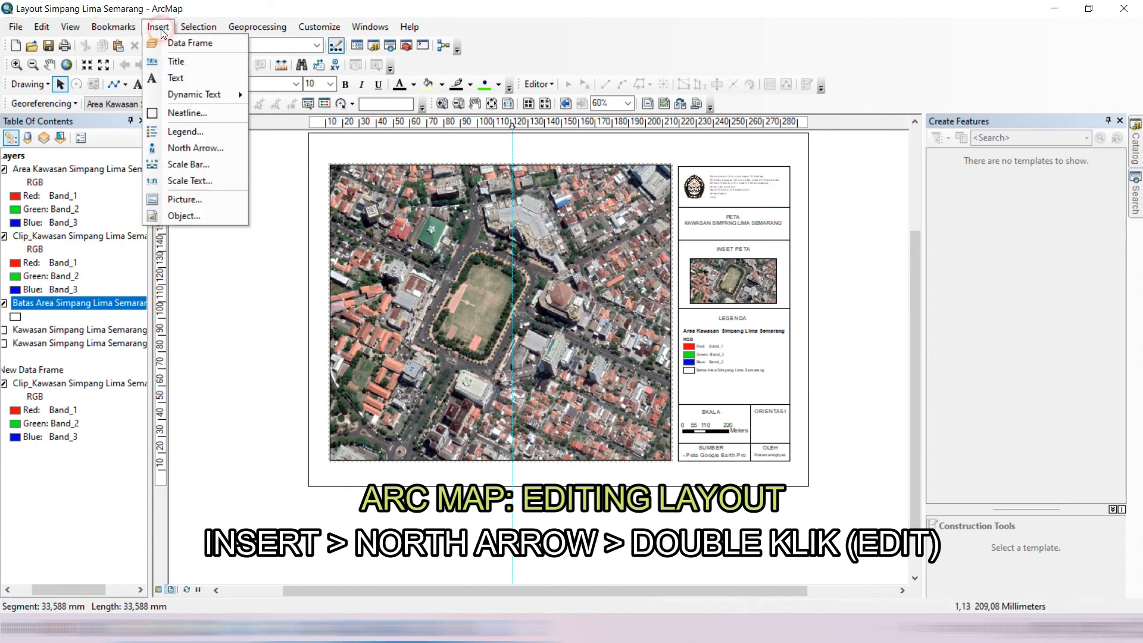
pyautogui.click(202, 149)
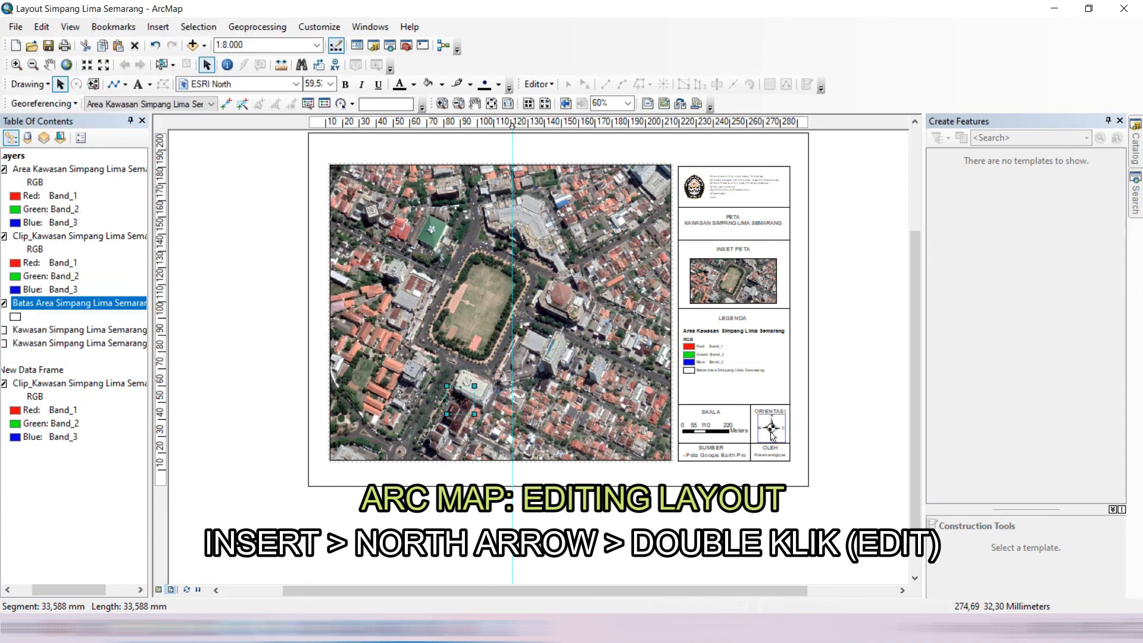
pyautogui.click(881, 384)
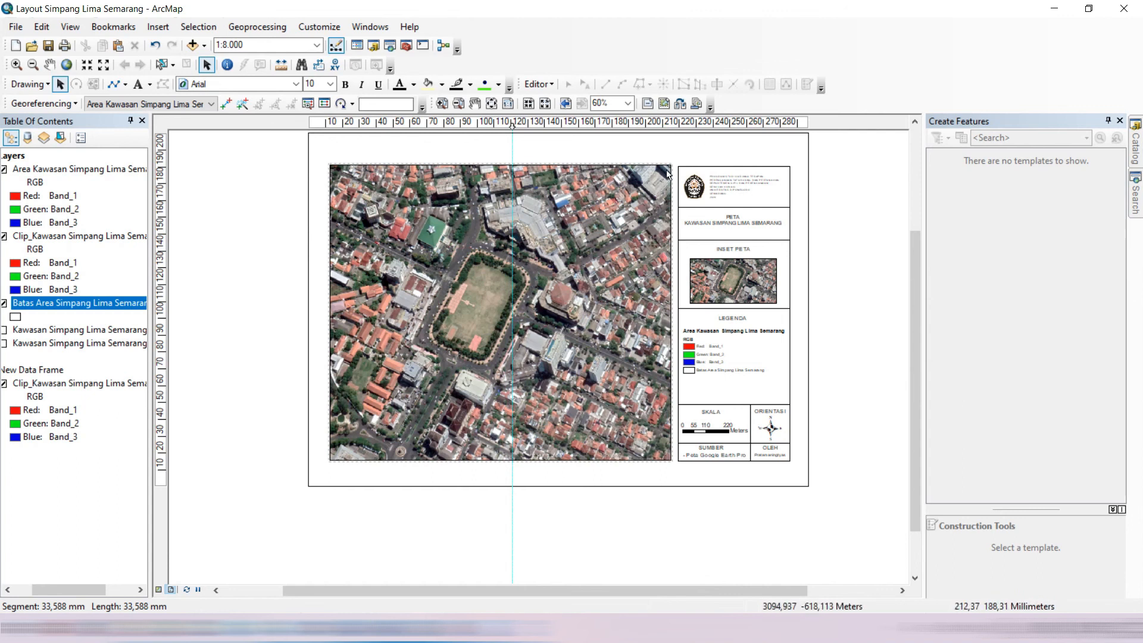
# Stretch the outer frame of the map information column up to the top edge of the main map
pyautogui.click(709, 169)
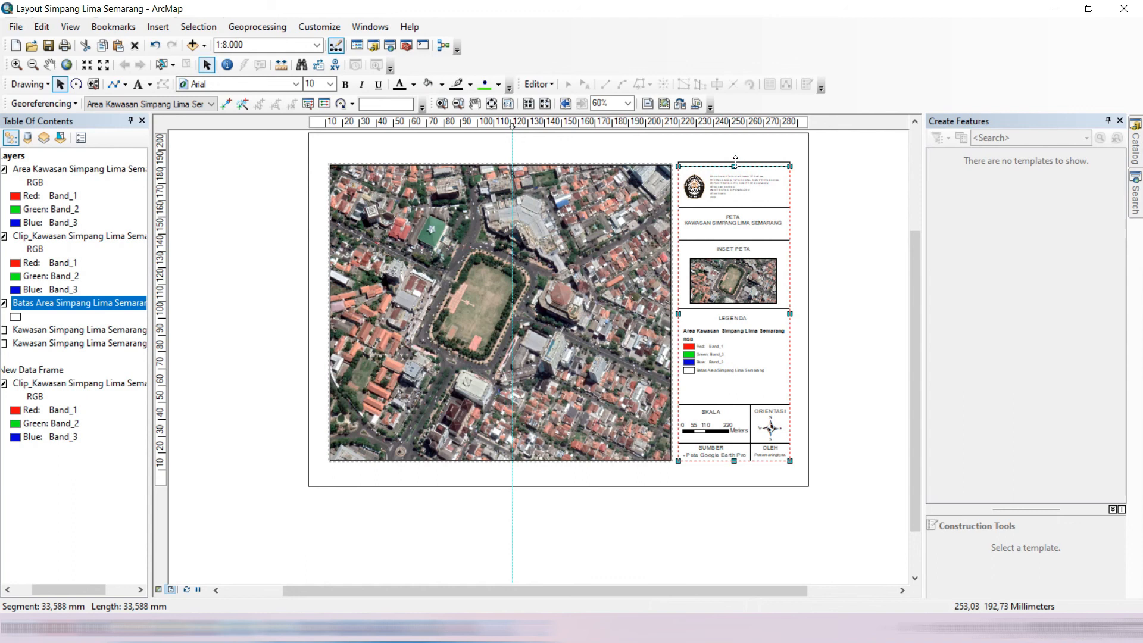
pyautogui.click(811, 185)
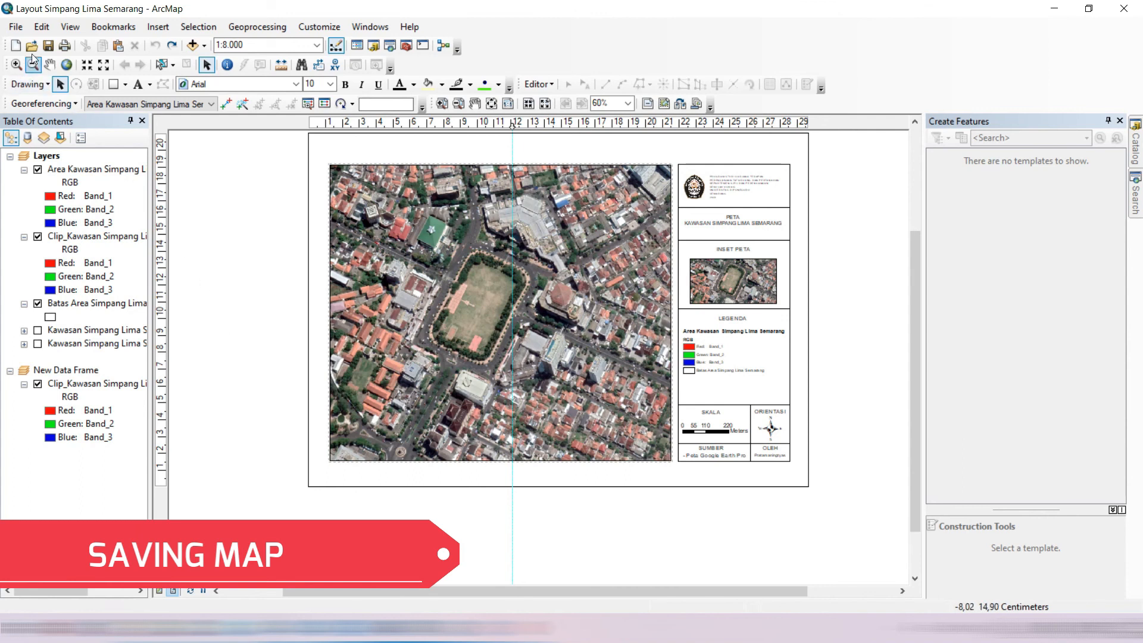
# Export the map layout as a JPEG named Layout Simpang Lima Semarang in the Citra Google Earth Pro folder
pyautogui.click(16, 27)
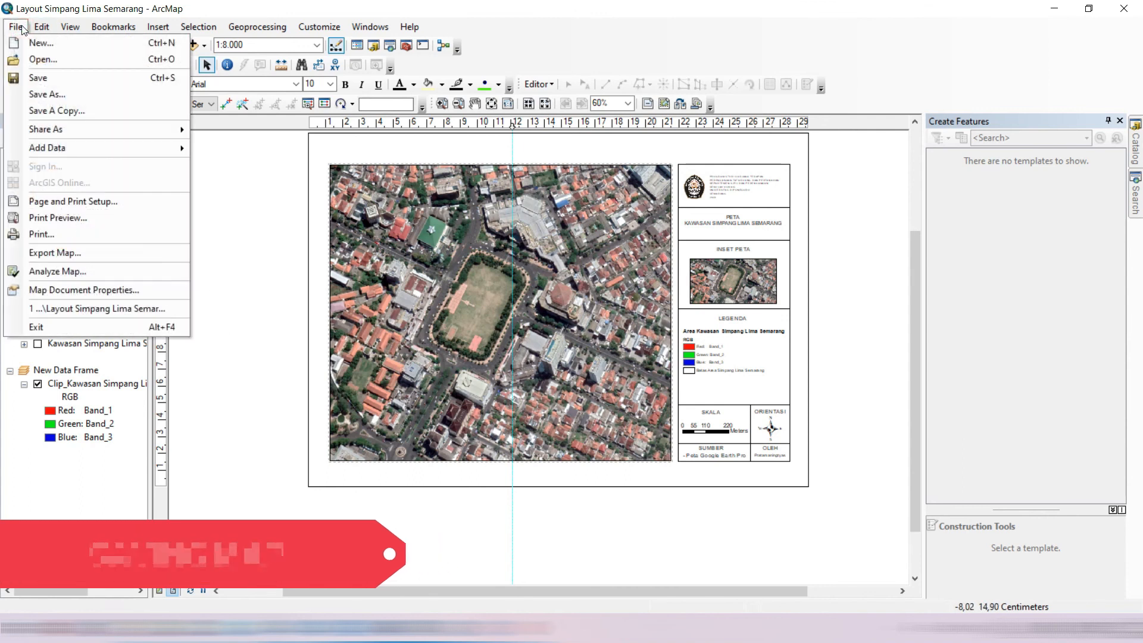
pyautogui.click(59, 252)
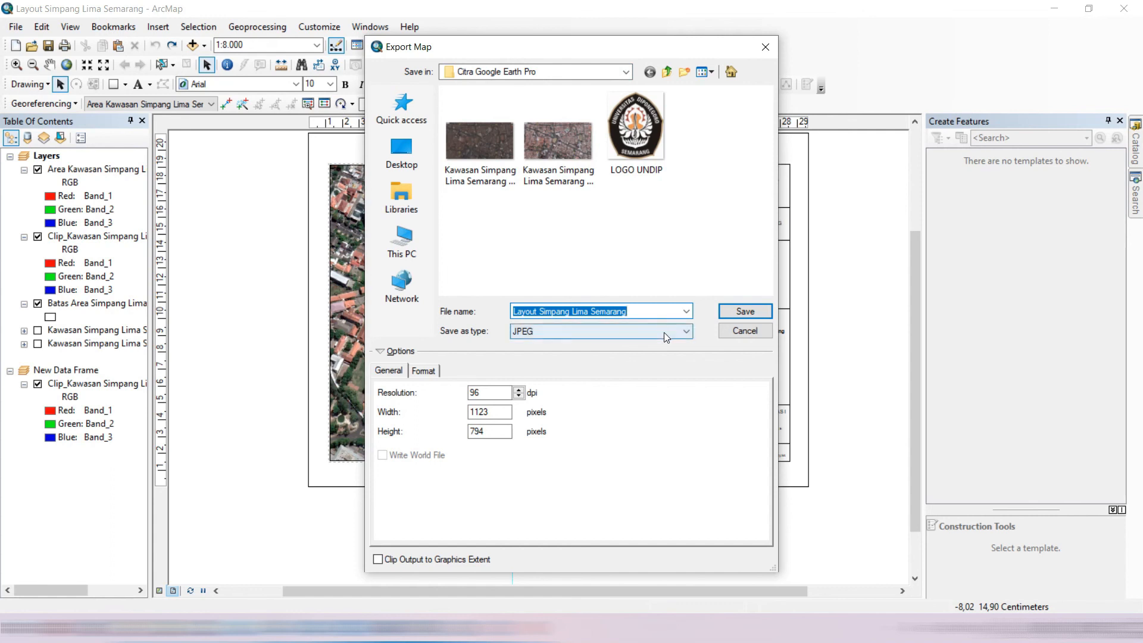
pyautogui.click(684, 331)
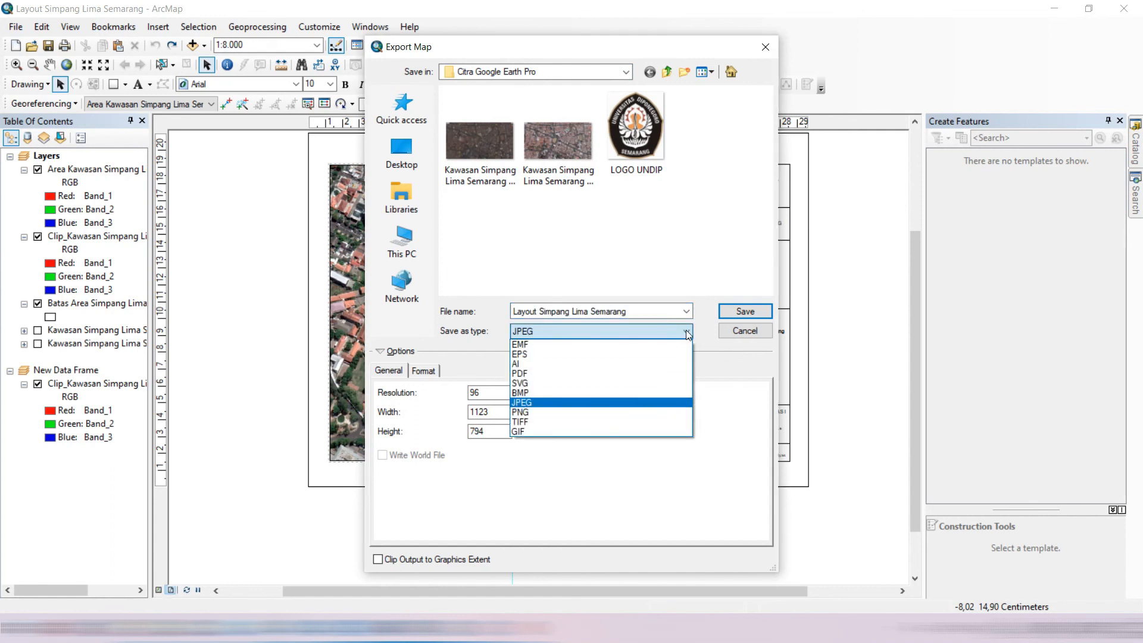
pyautogui.click(762, 313)
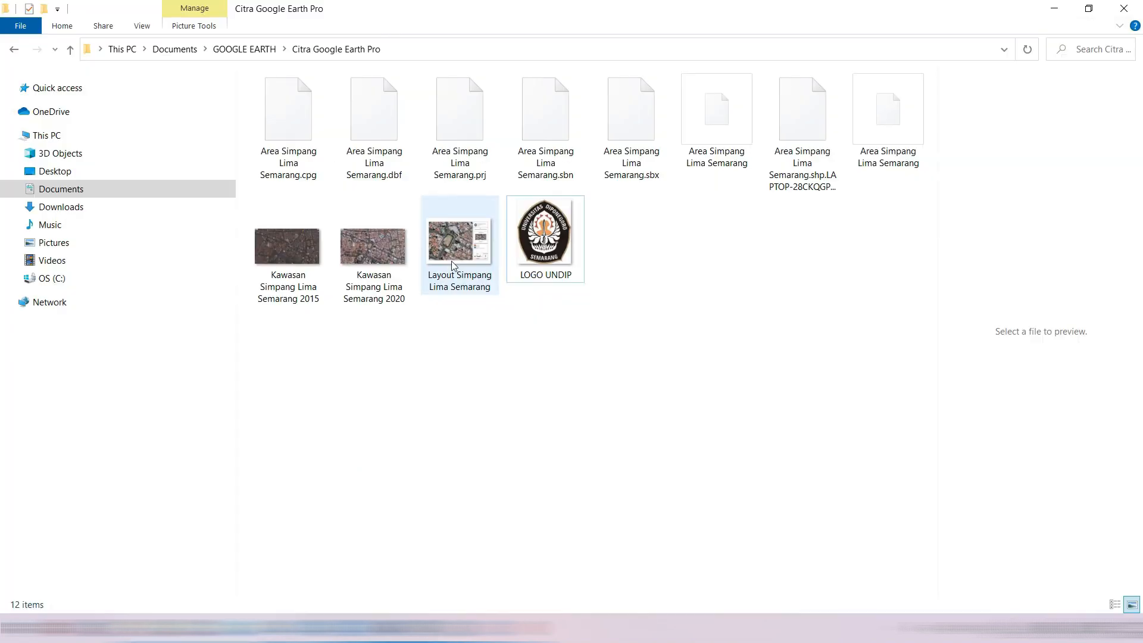
# Open the exported Layout Simpang Lima Semarang image from the Citra Google Earth Pro folder in File Explorer to check it
pyautogui.click(454, 257)
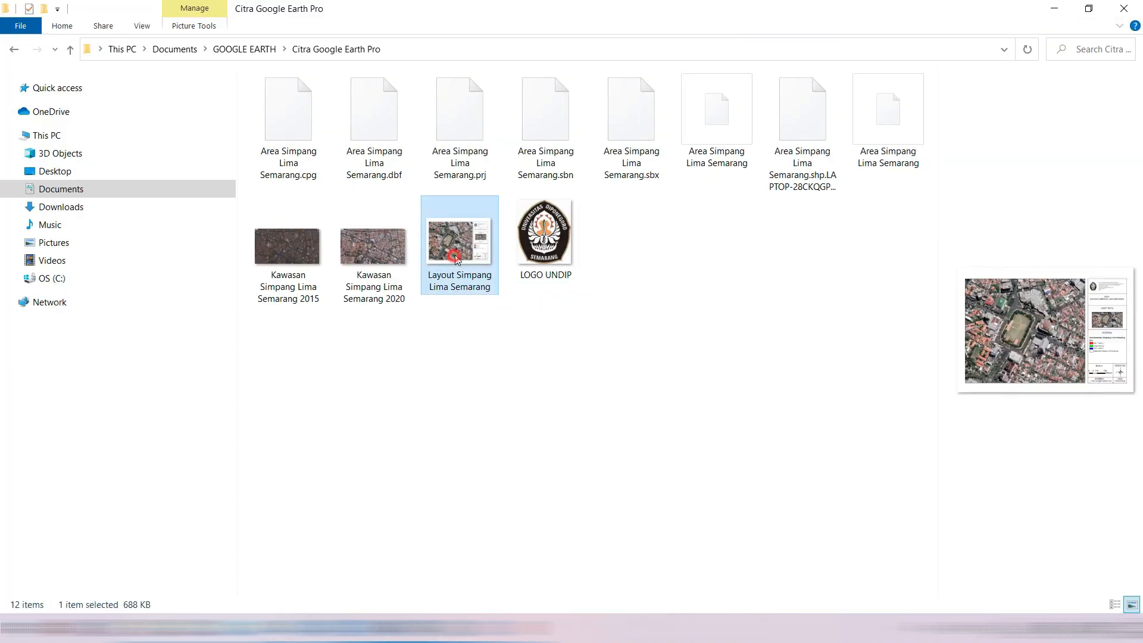
pyautogui.doubleClick(457, 256)
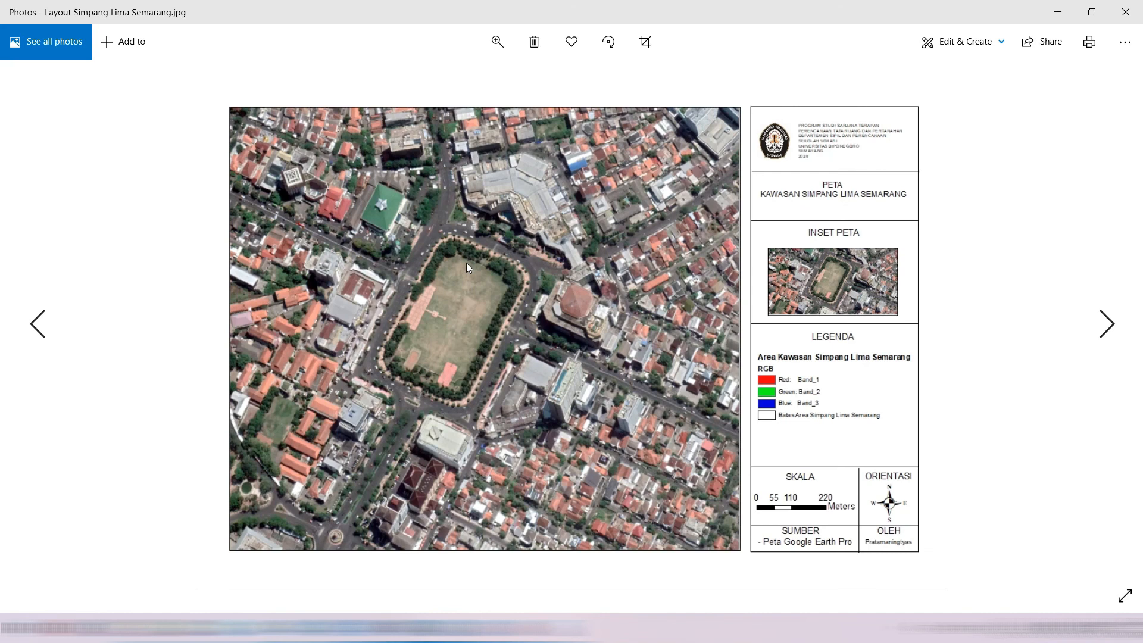